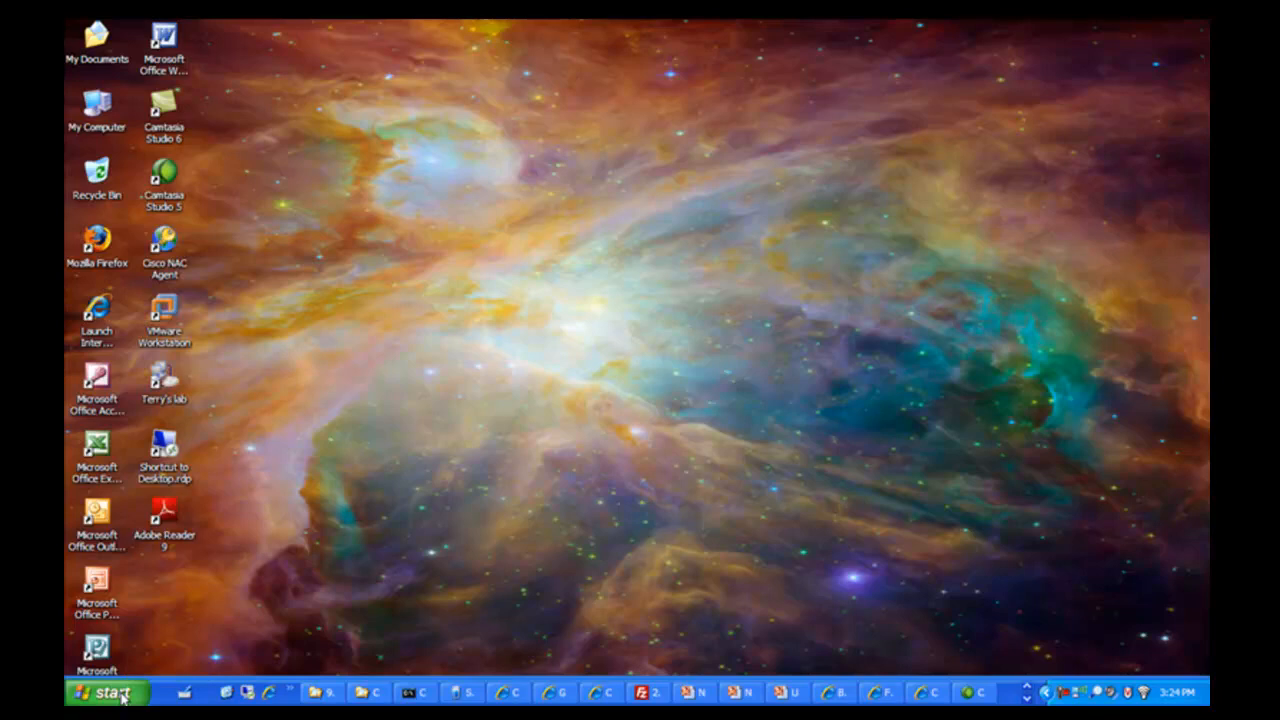
- Connect to the "Terry's lab" VPN from the Start menu, entering the lab account password
left_click(122, 697)
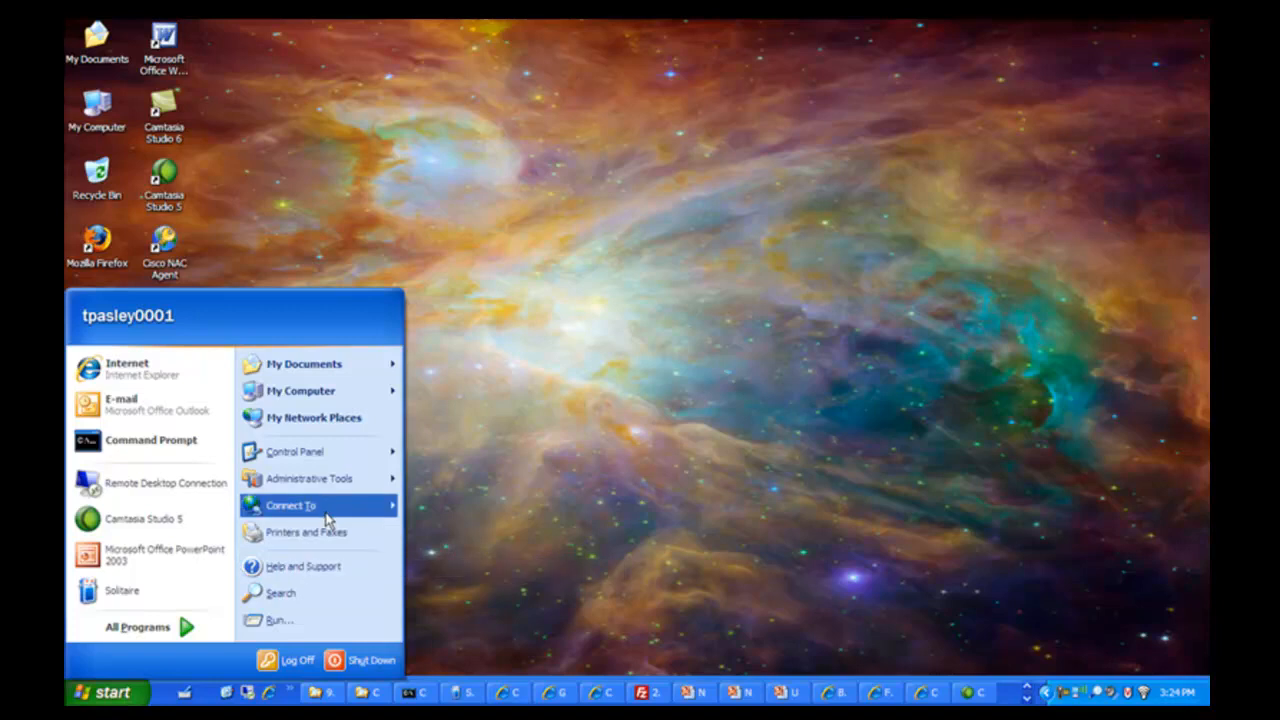
mouse_move(327, 518)
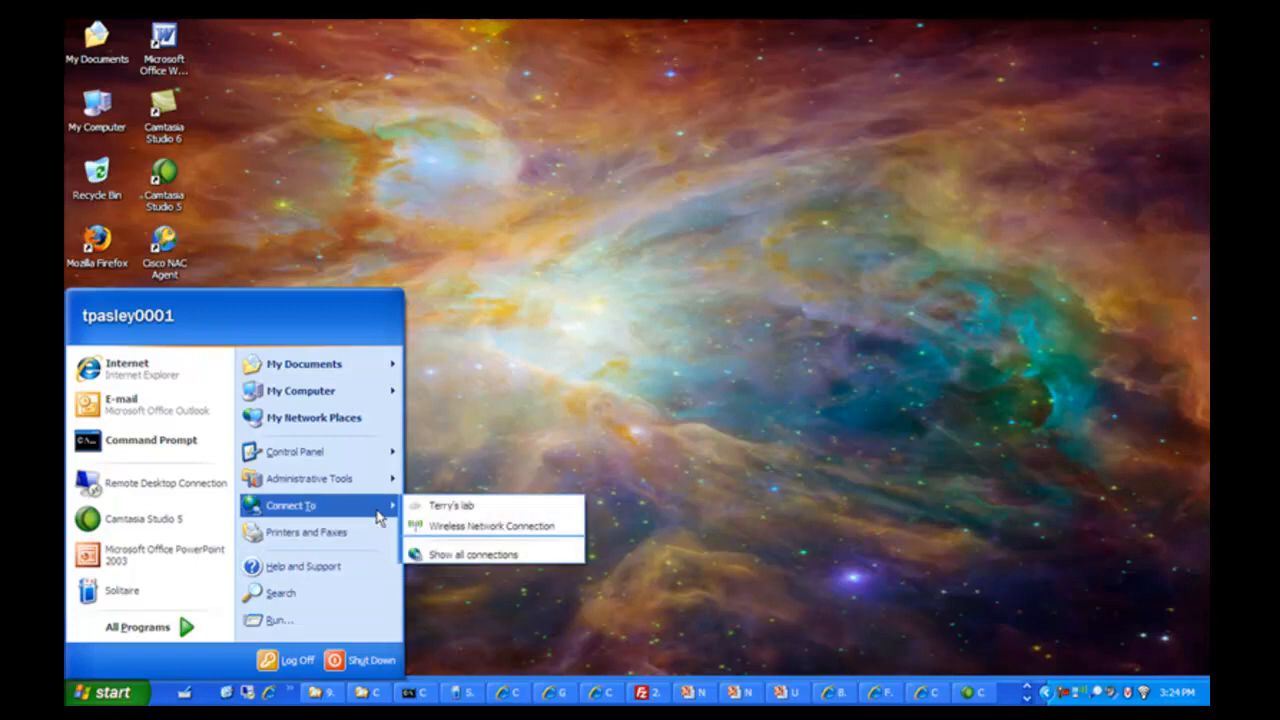
left_click(437, 508)
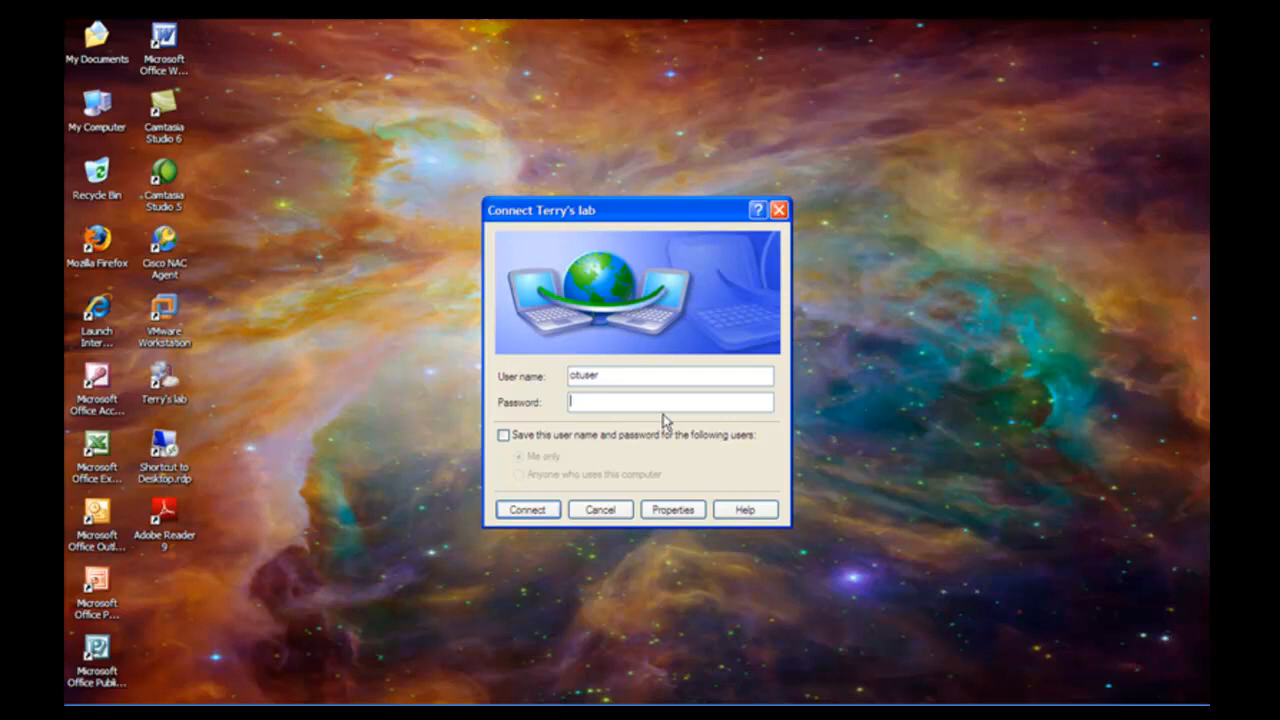
type("•••••••")
left_click(527, 513)
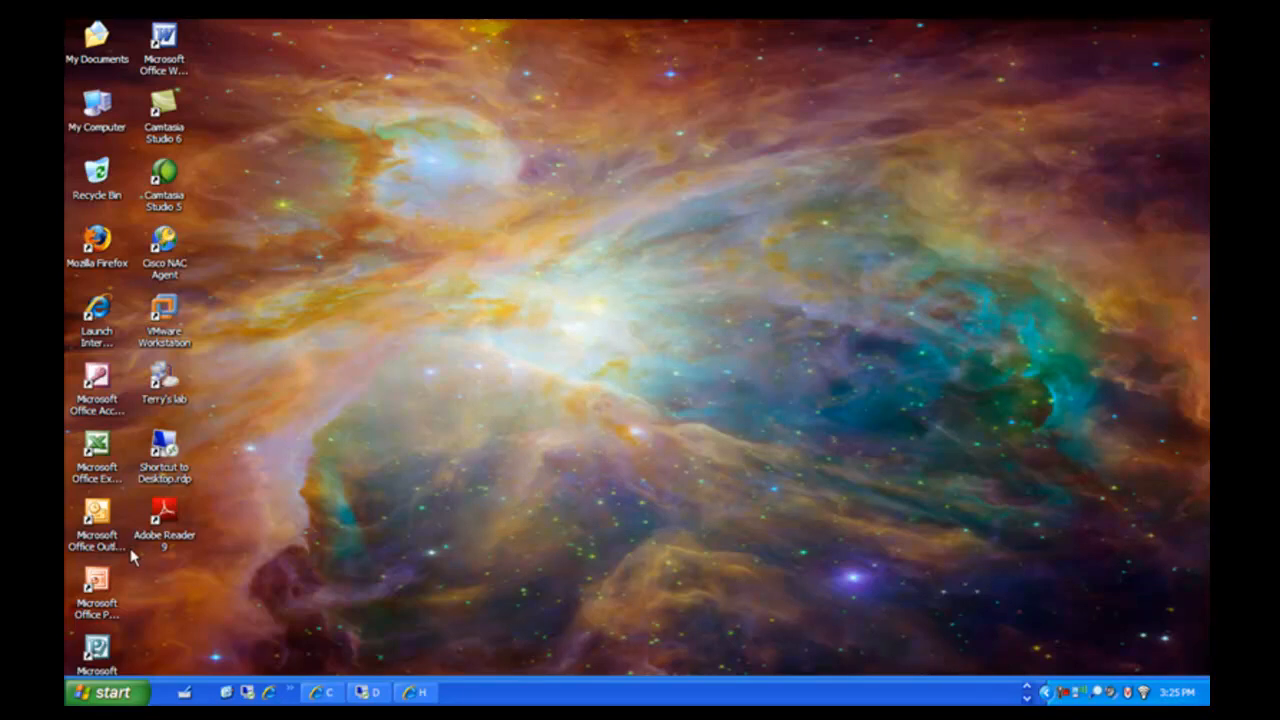
- Launch Remote Desktop Connection for 192.168.107.101 and review its Display and Local Resources options
left_click(104, 695)
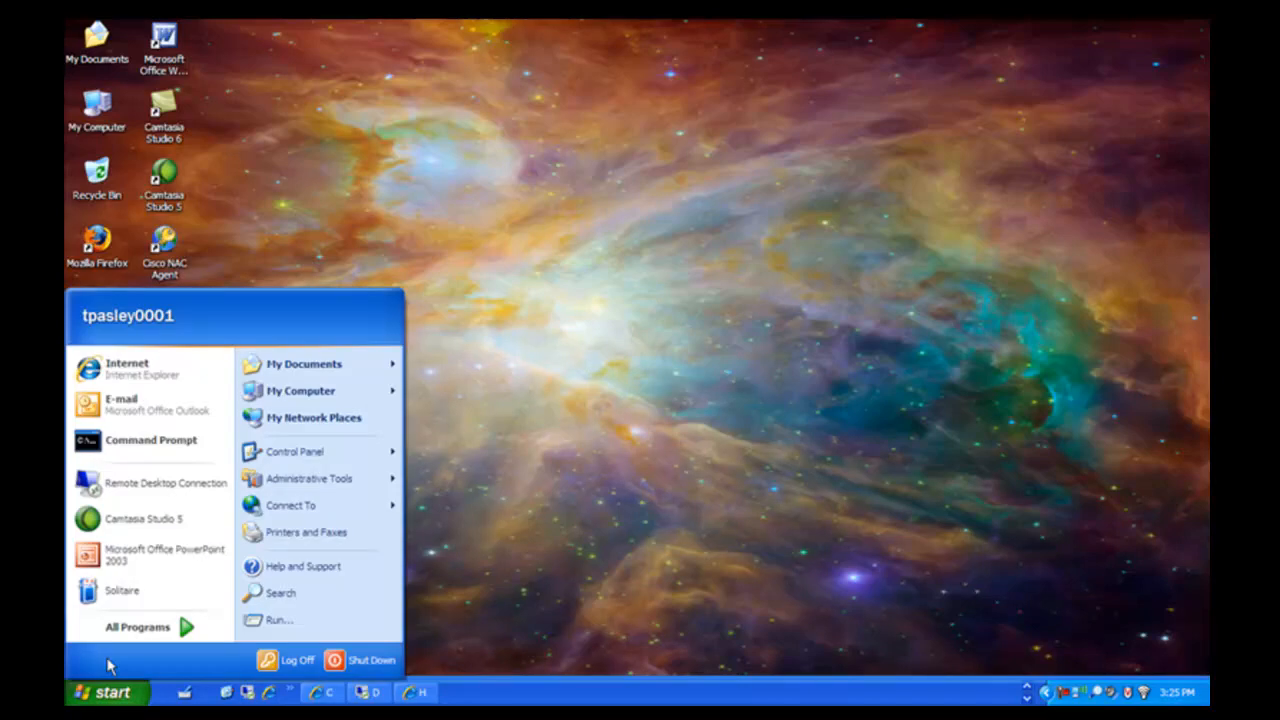
left_click(157, 484)
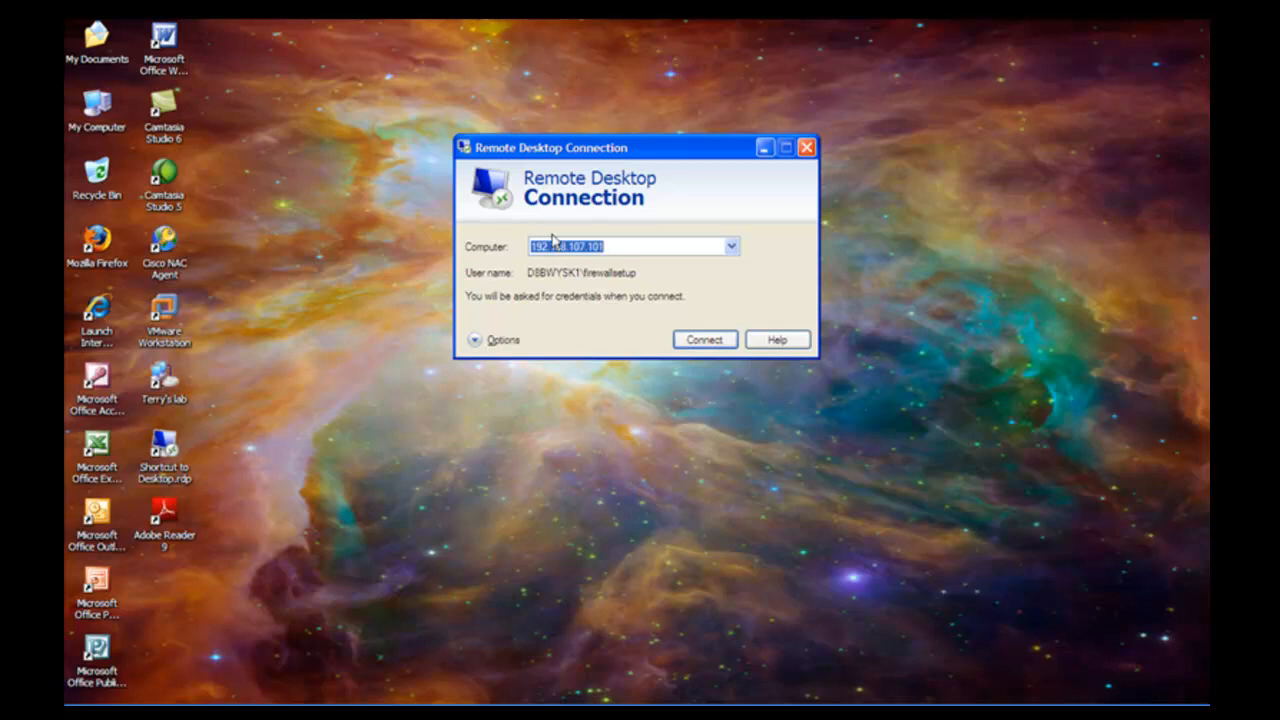
left_click(506, 345)
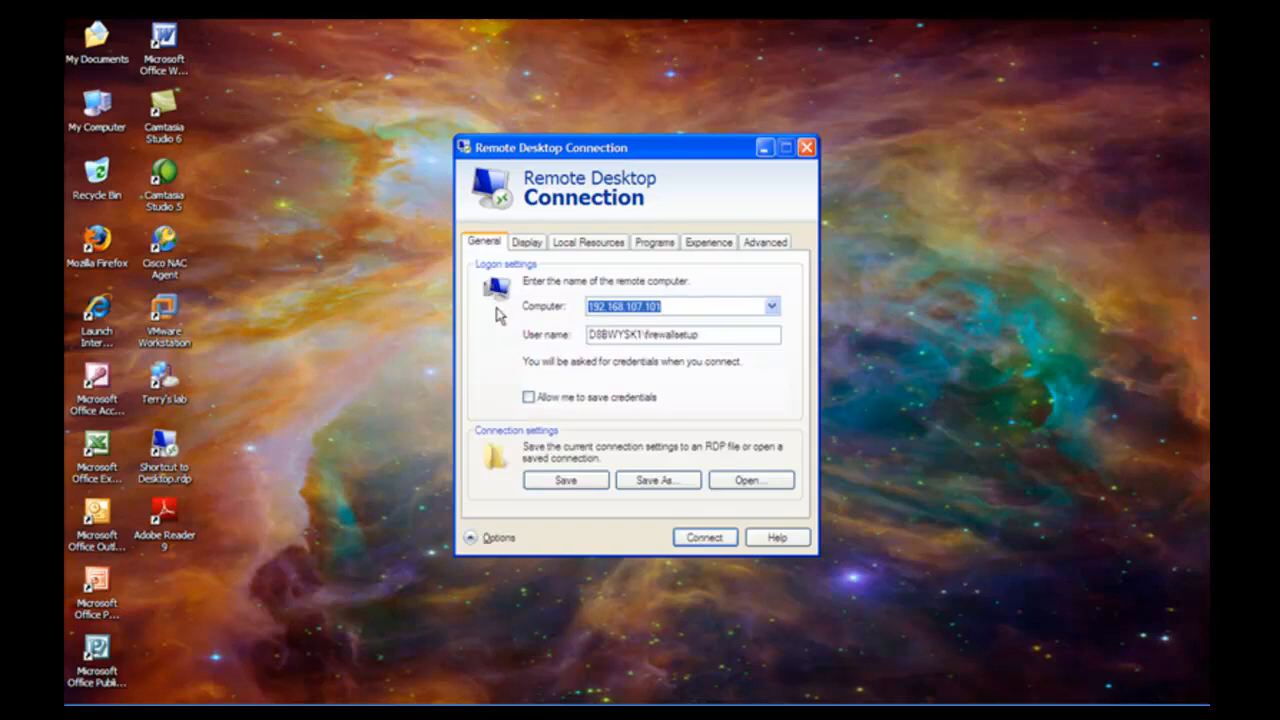
left_click(526, 244)
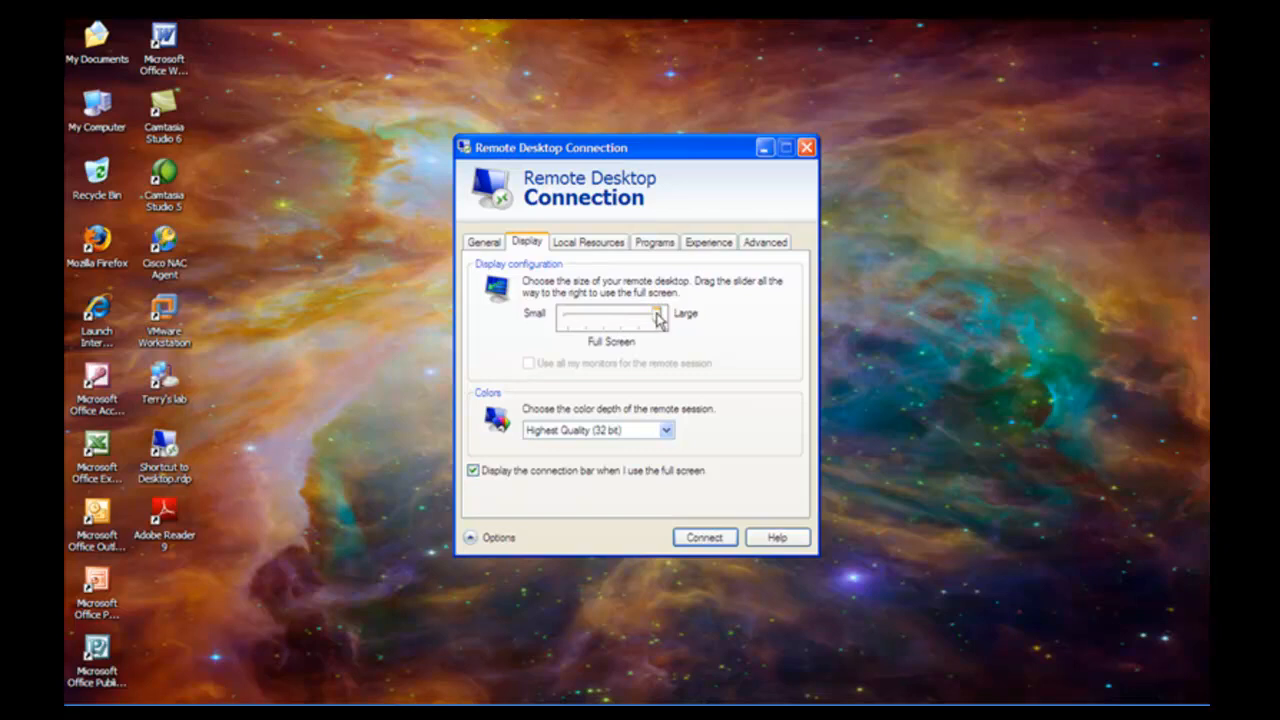
left_click(592, 250)
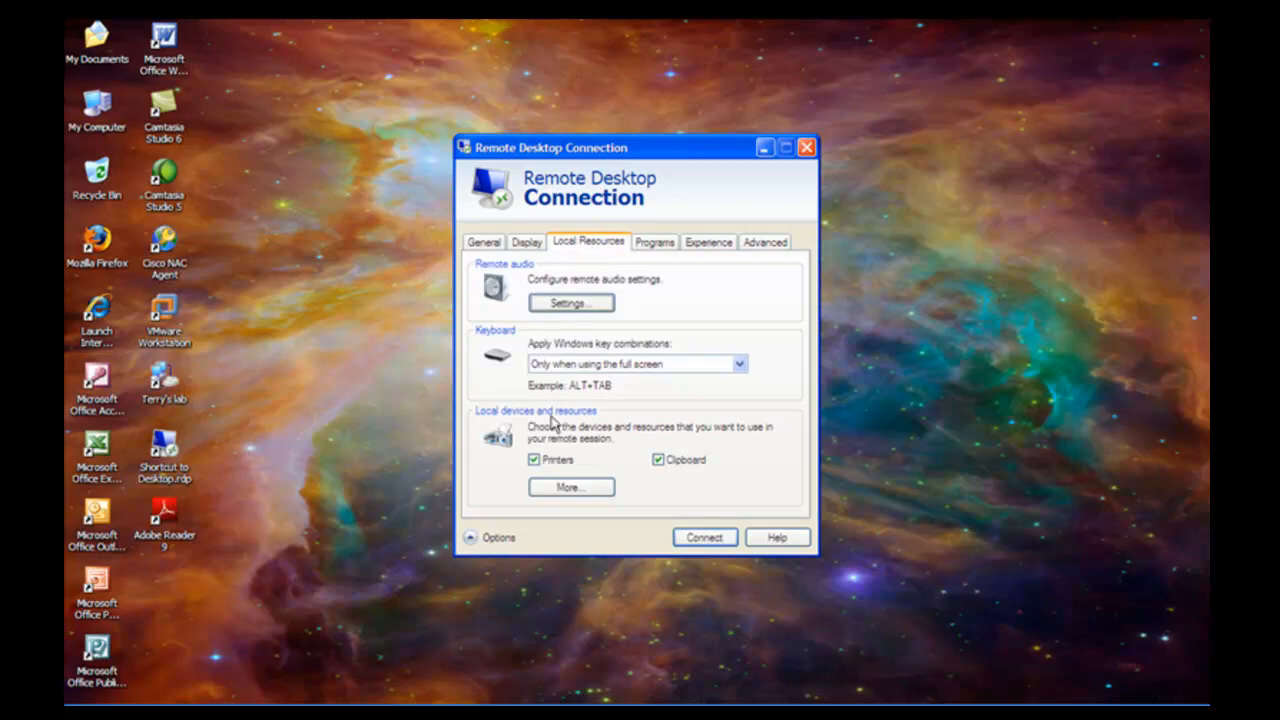
- Share Local Disk (C:) with the remote session through the local devices list
left_click(567, 488)
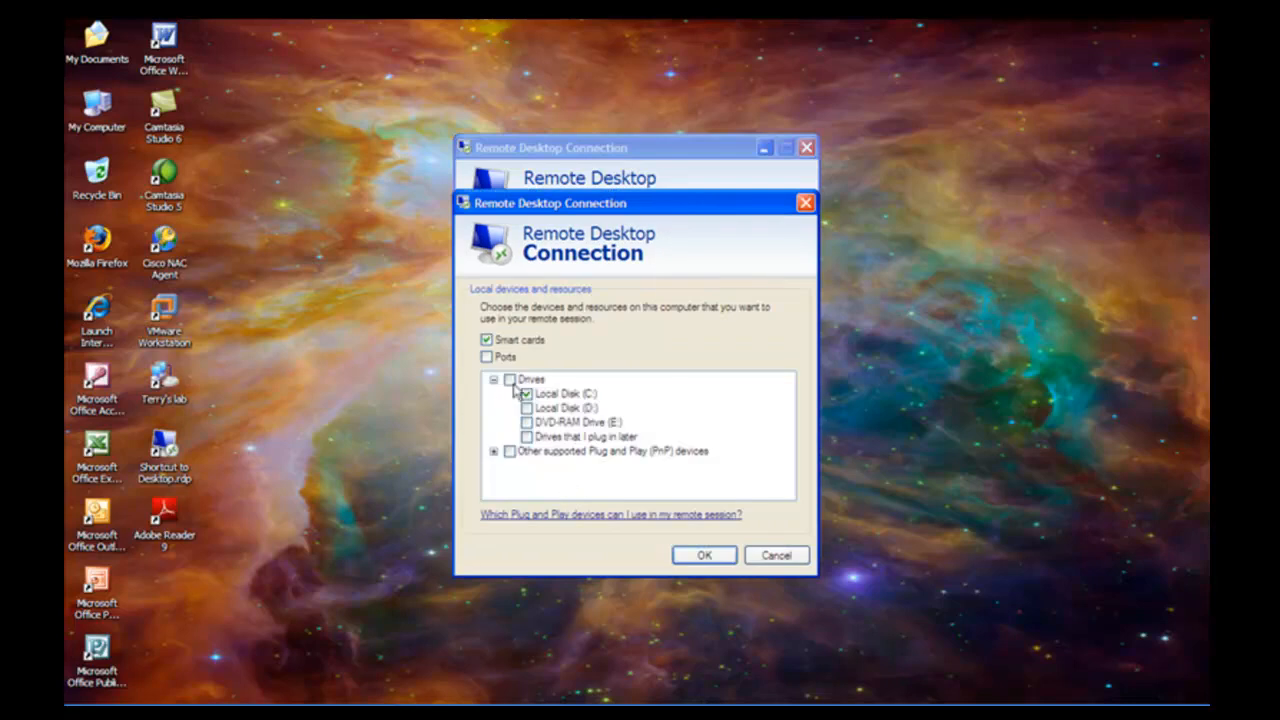
left_click(493, 381)
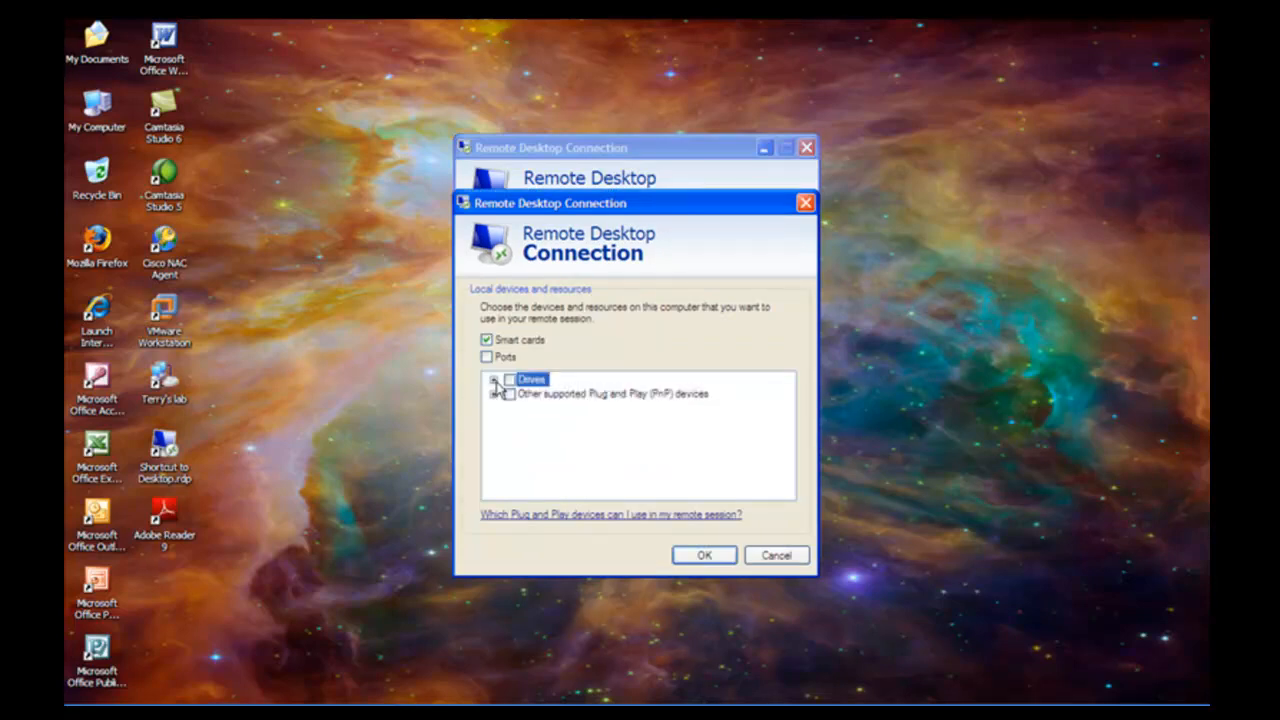
left_click(493, 381)
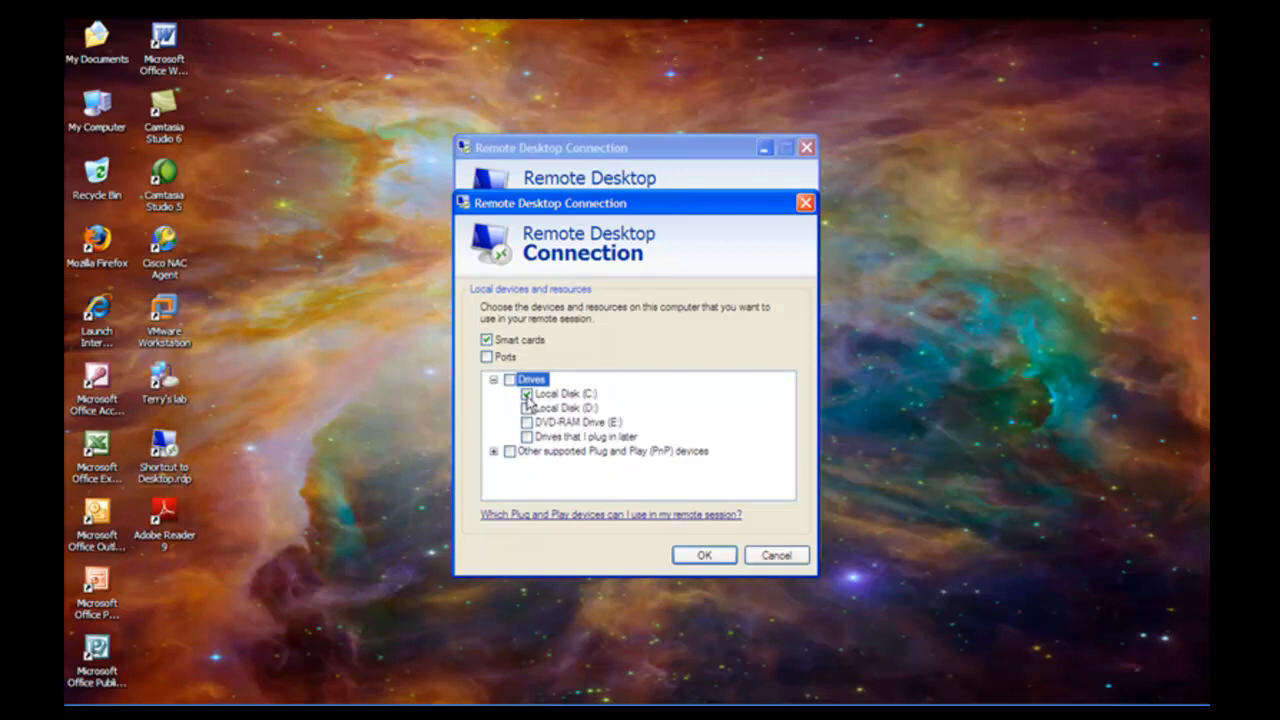
left_click(528, 397)
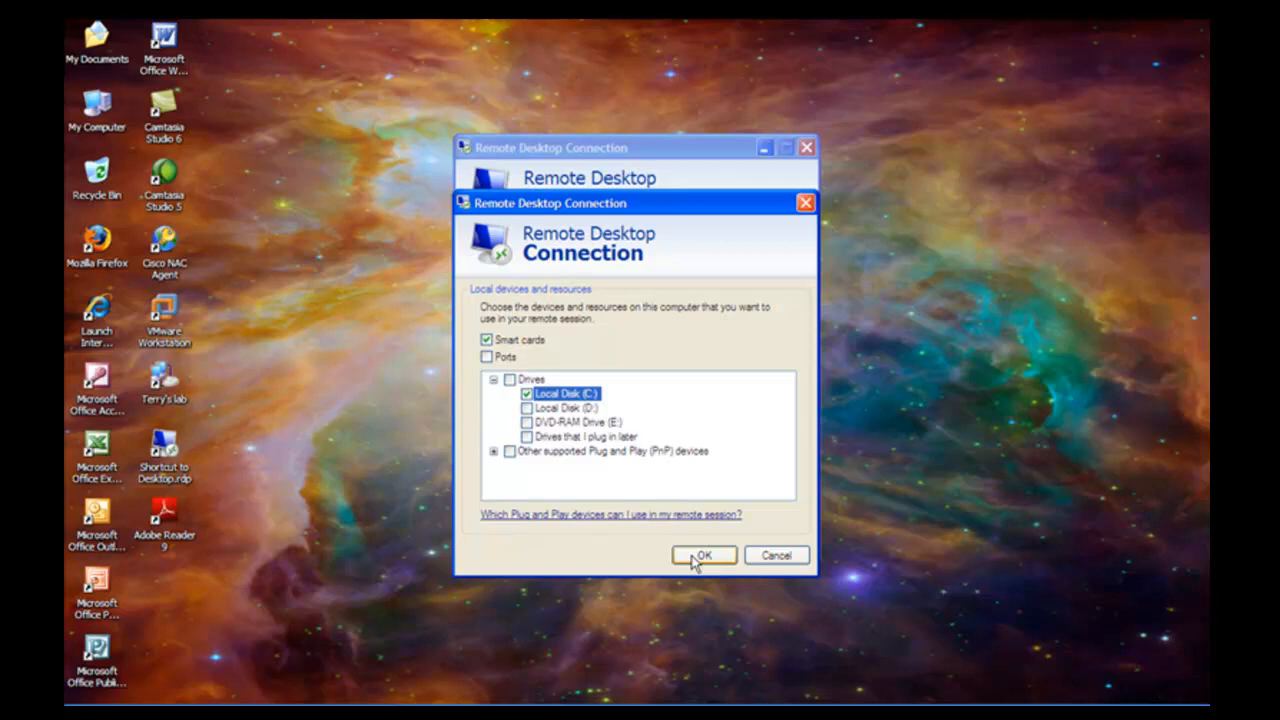
left_click(699, 558)
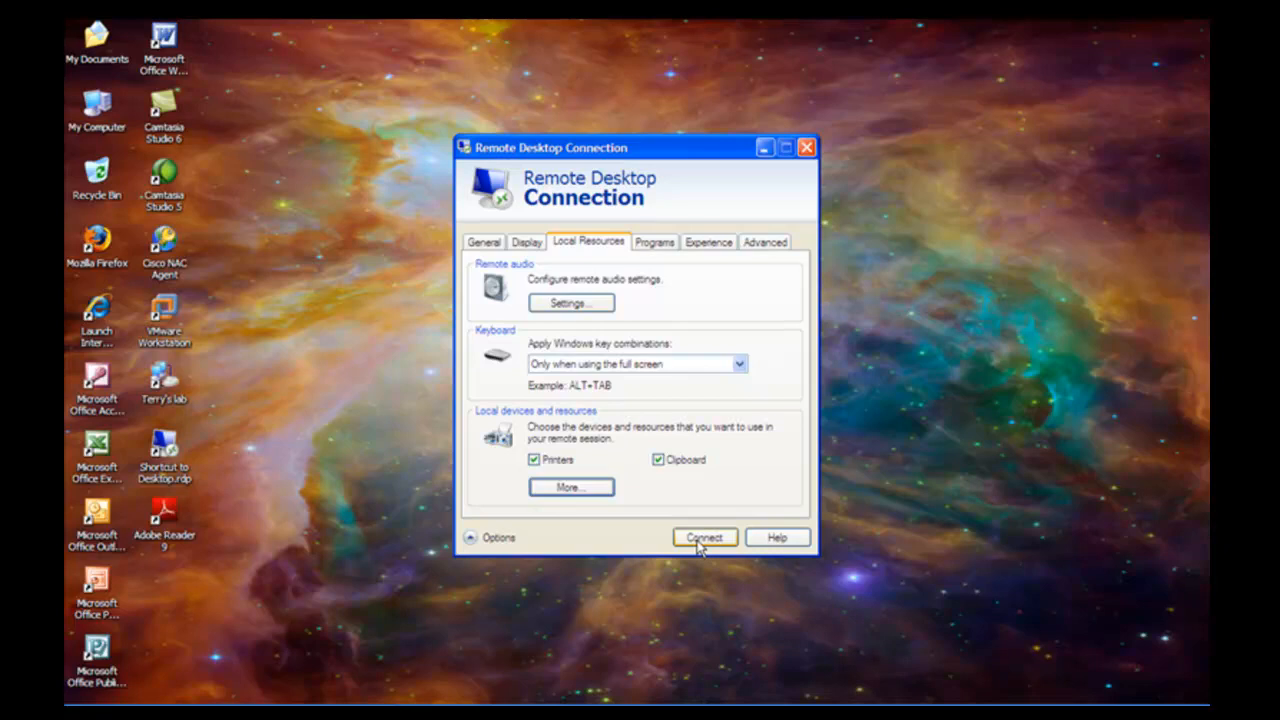
- Connect to 192.168.107.101, always trusting this computer without future prompts
left_click(702, 539)
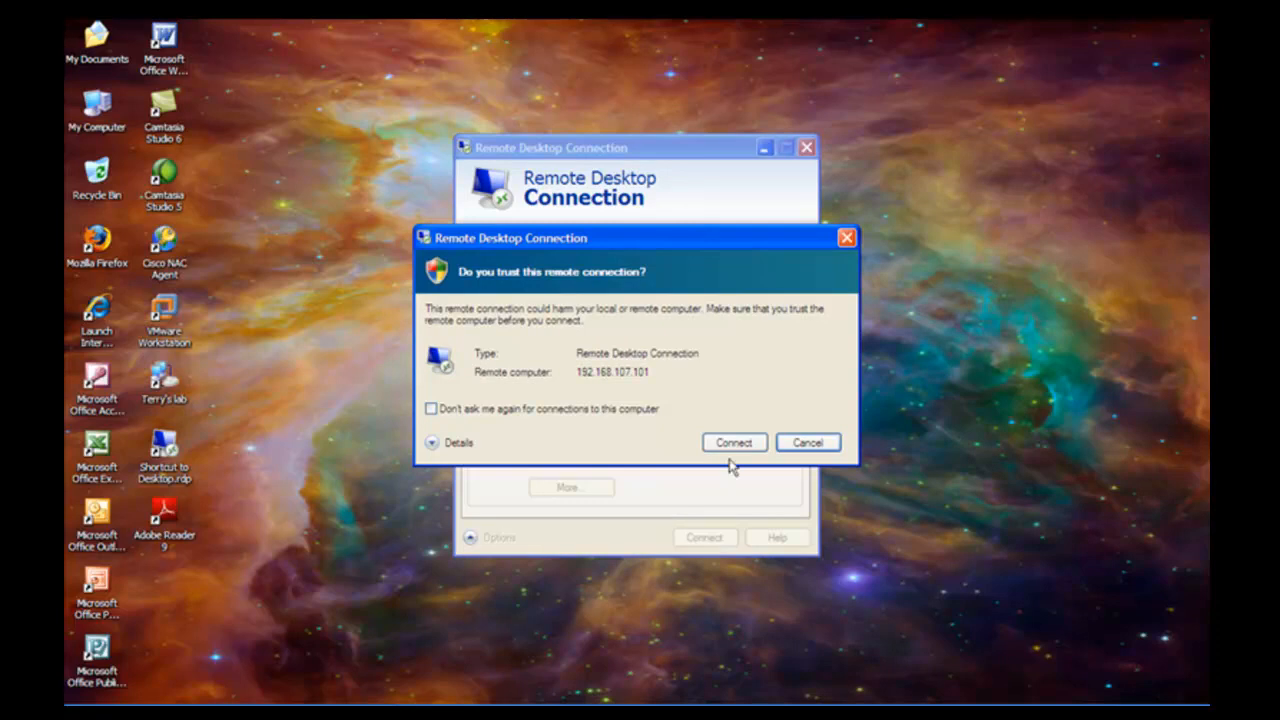
left_click(431, 409)
left_click(724, 445)
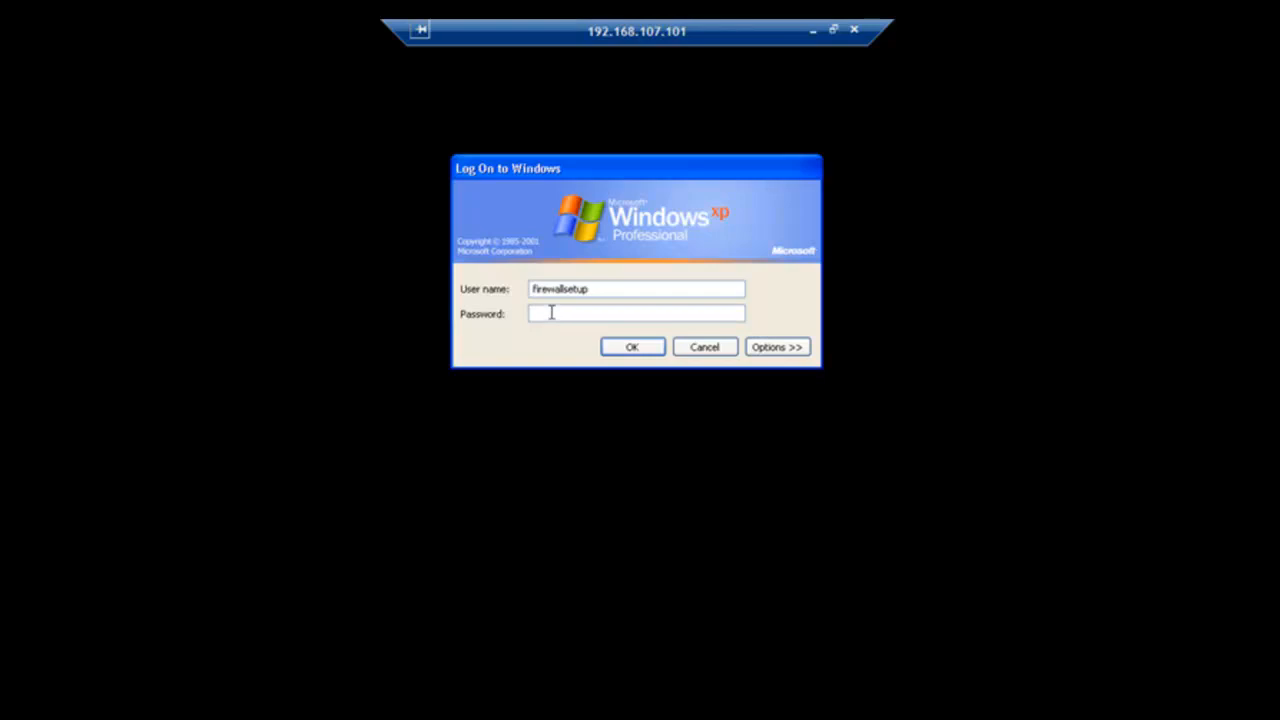
- Log on to the remote lab PC with its password and launch VMware Workstation from the desktop
type("•••••••")
key("Return")
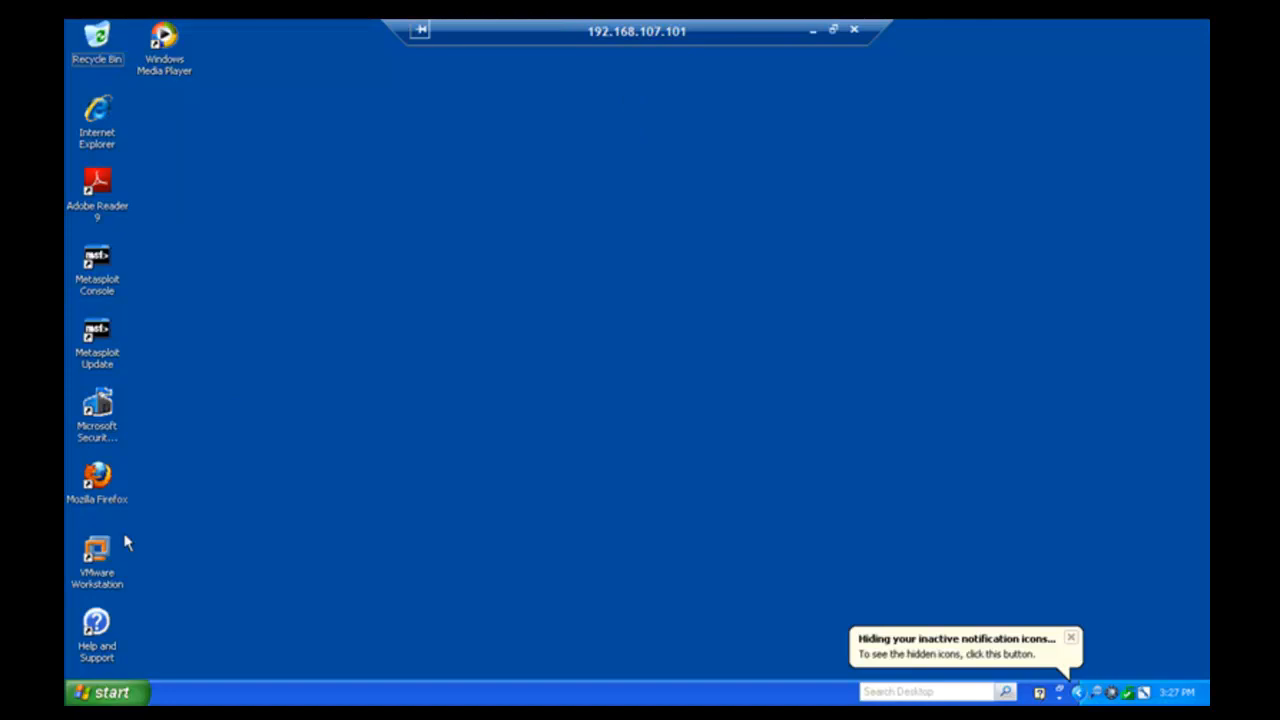
double_click(97, 556)
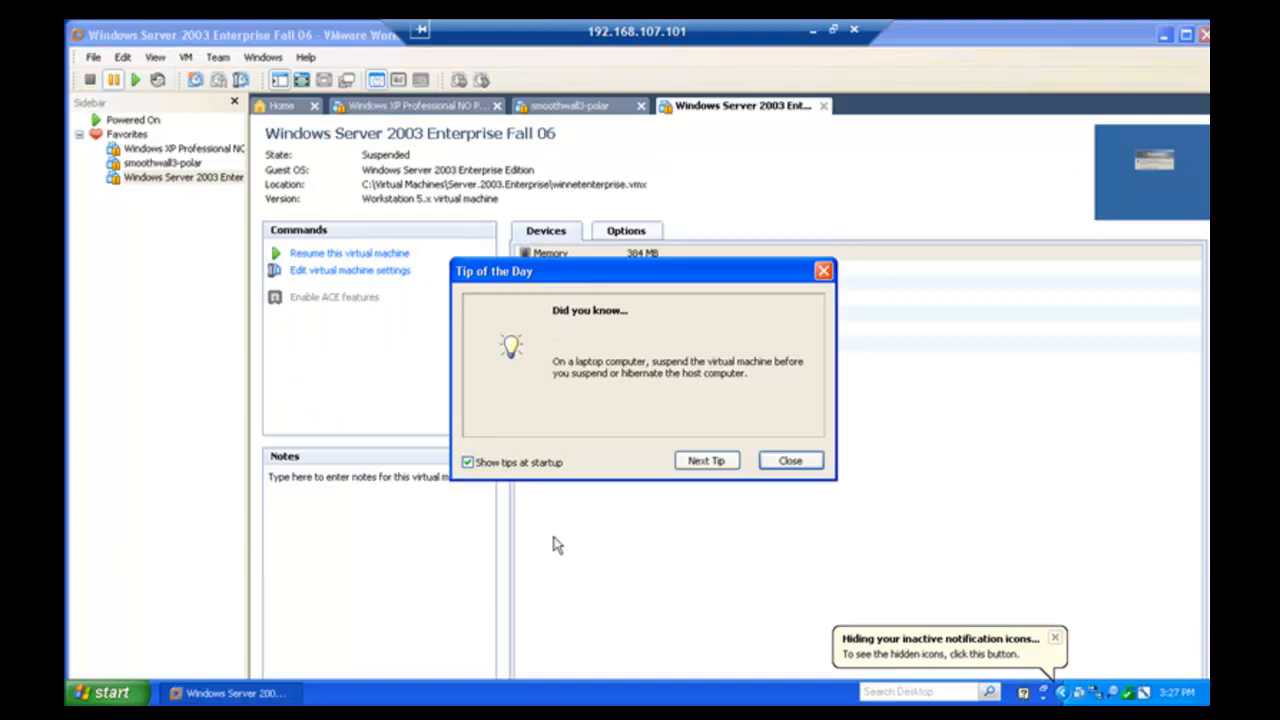
- Dismiss the tip, then resume the Windows XP, smoothwall3-polar and Windows Server 2003 Enterprise Fall 06 VMs
left_click(790, 461)
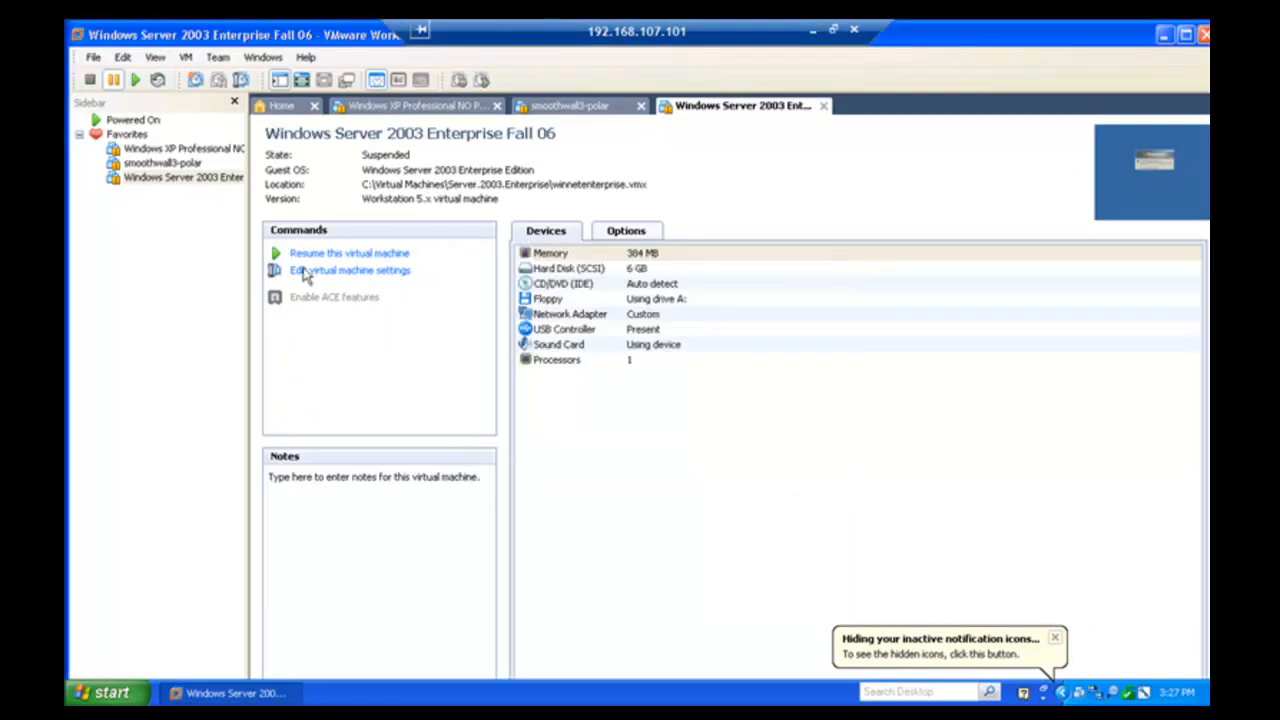
left_click(170, 151)
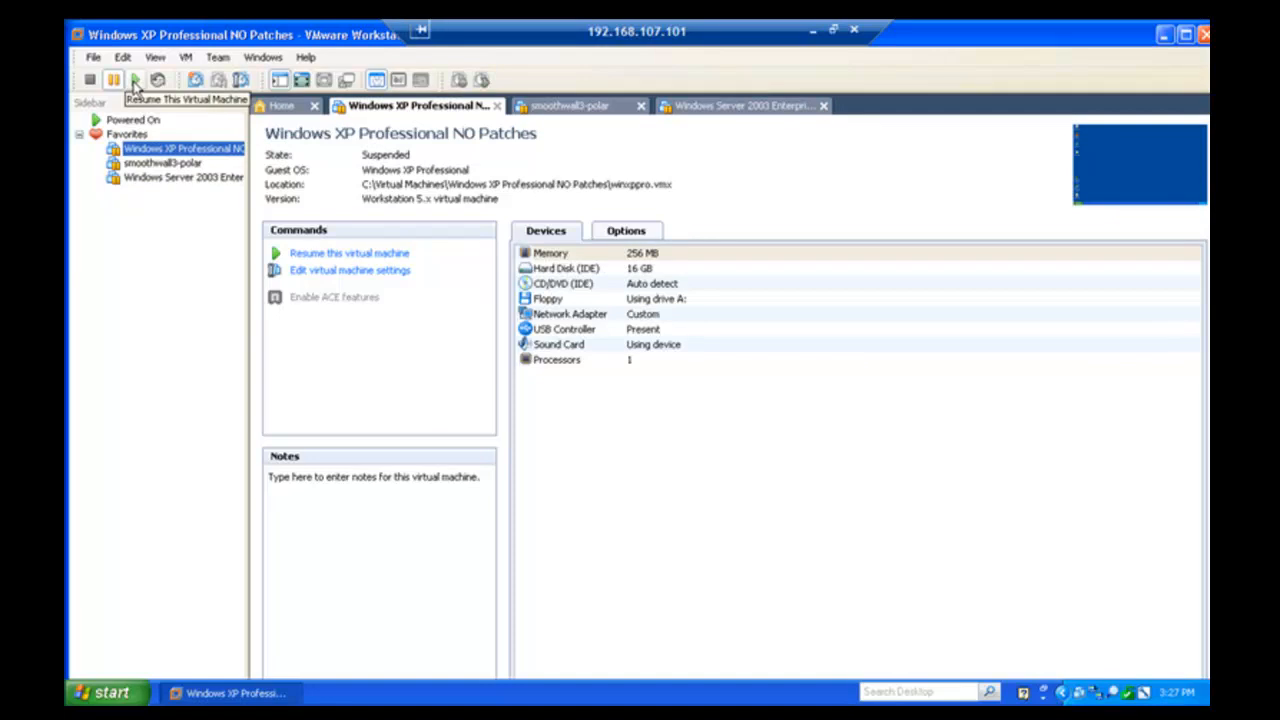
left_click(136, 82)
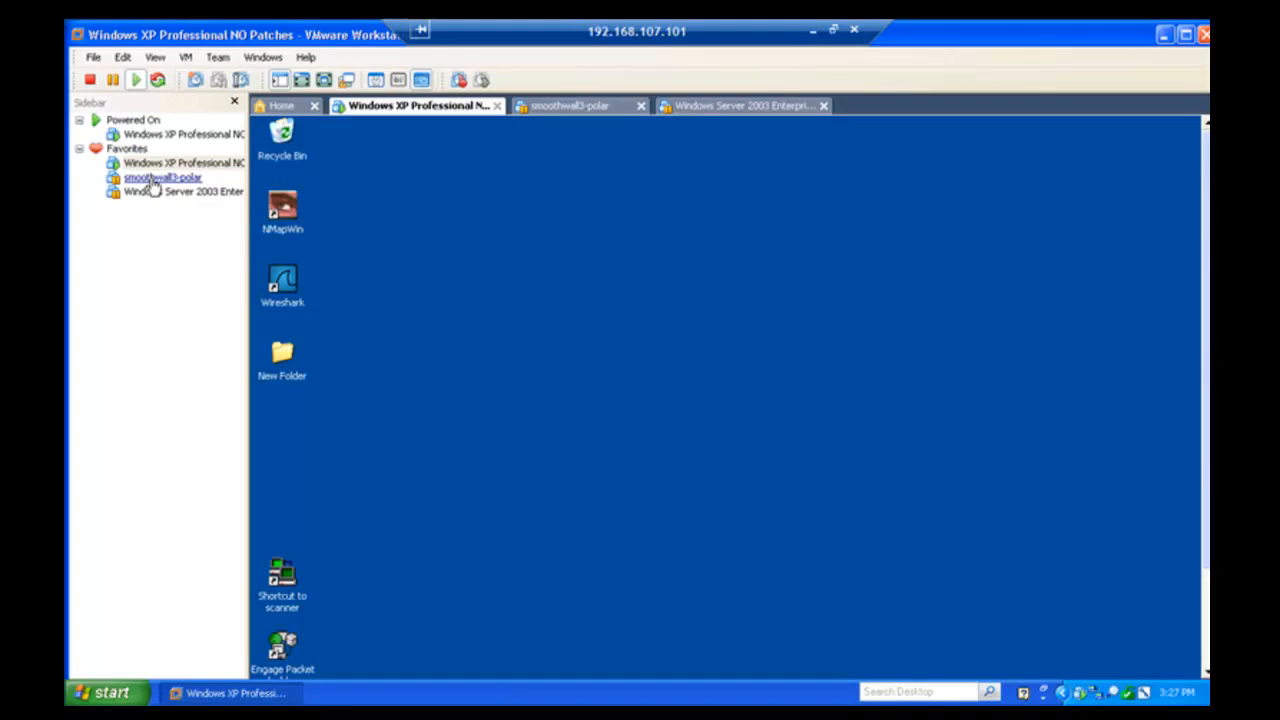
left_click(160, 178)
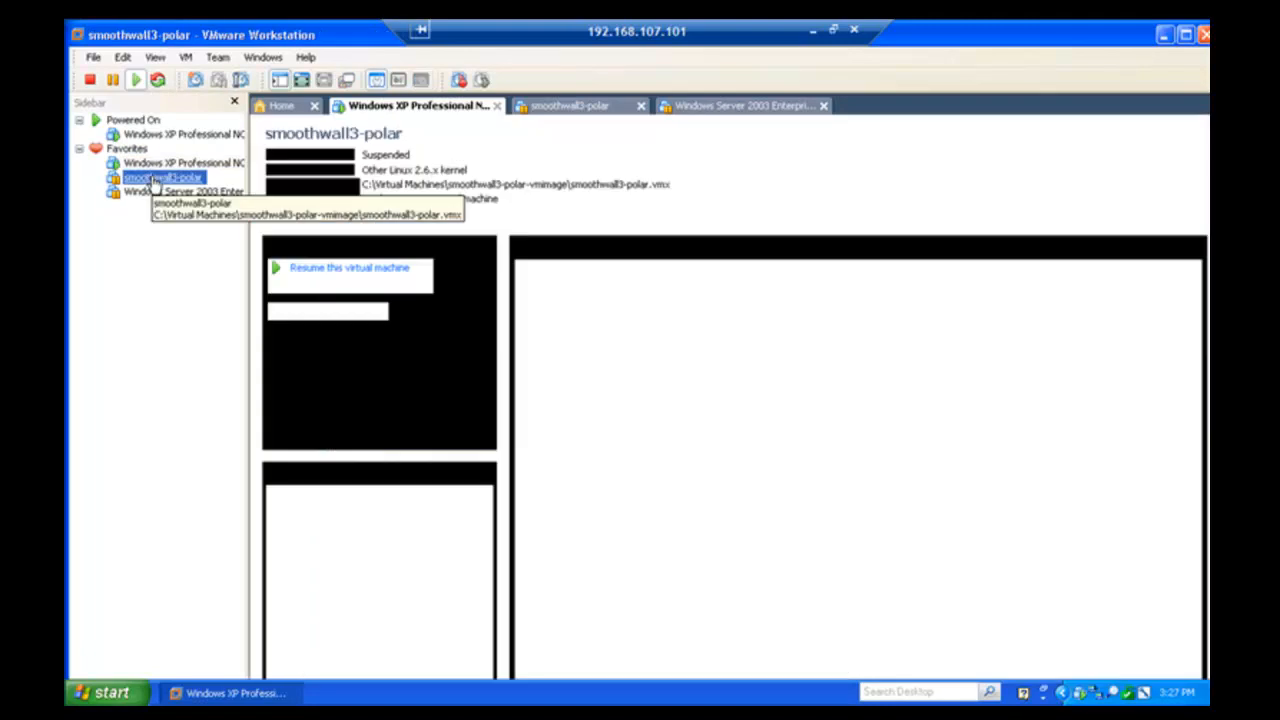
left_click(136, 82)
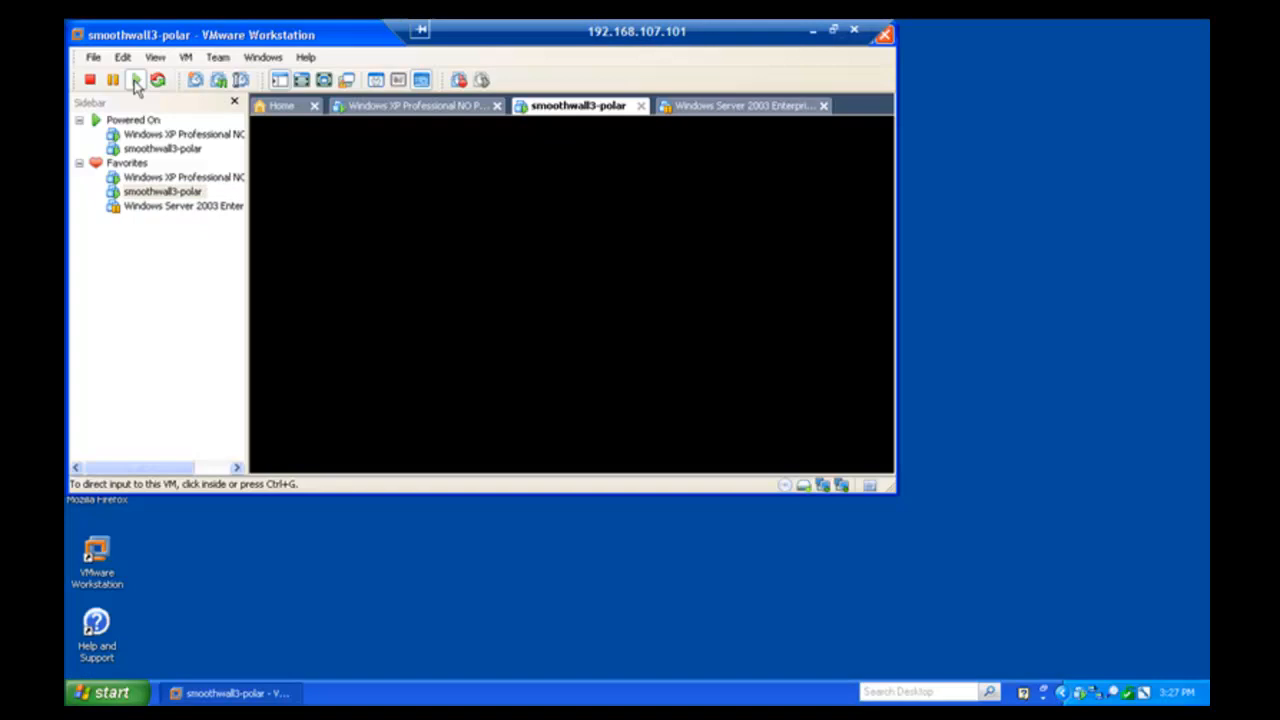
left_click(152, 214)
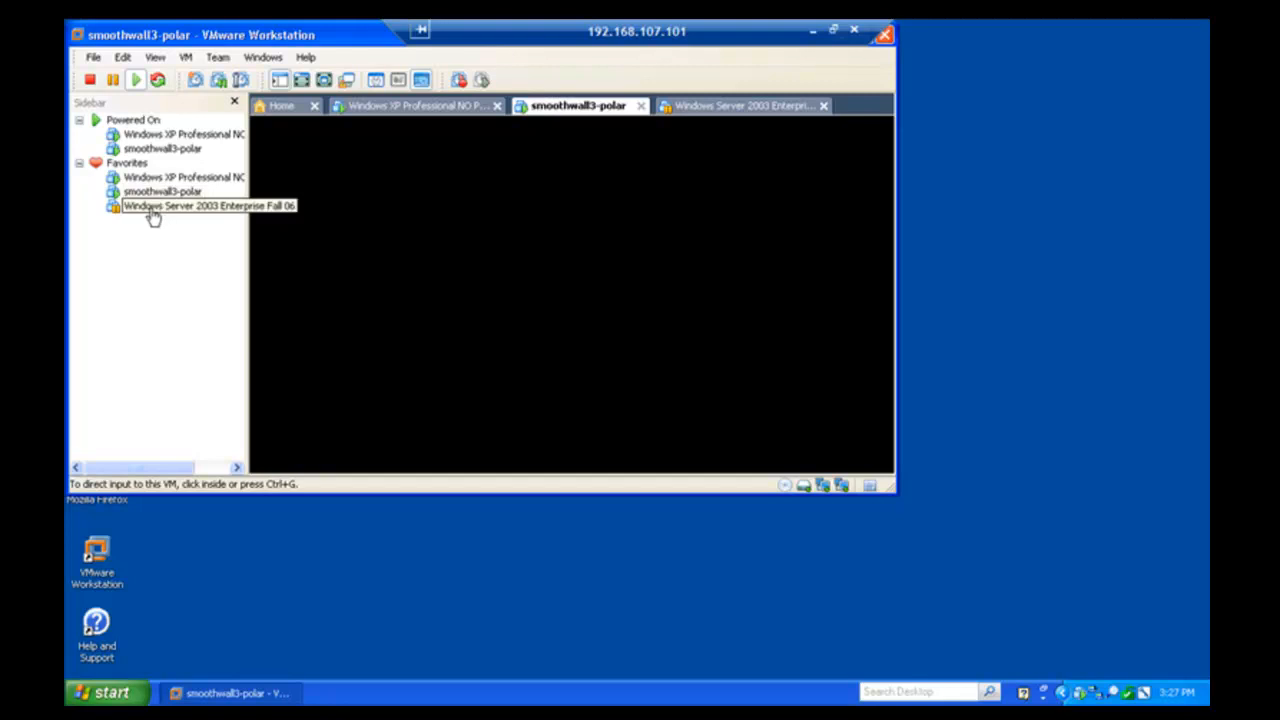
left_click(136, 80)
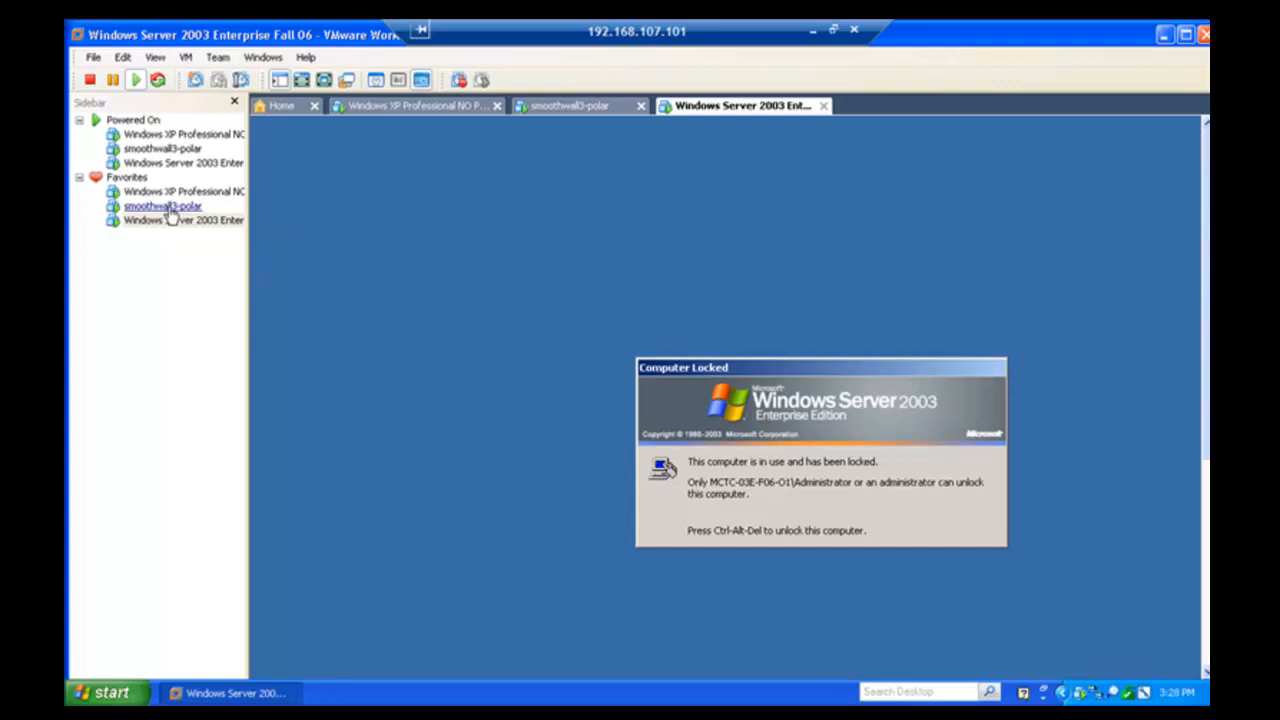
left_click(166, 208)
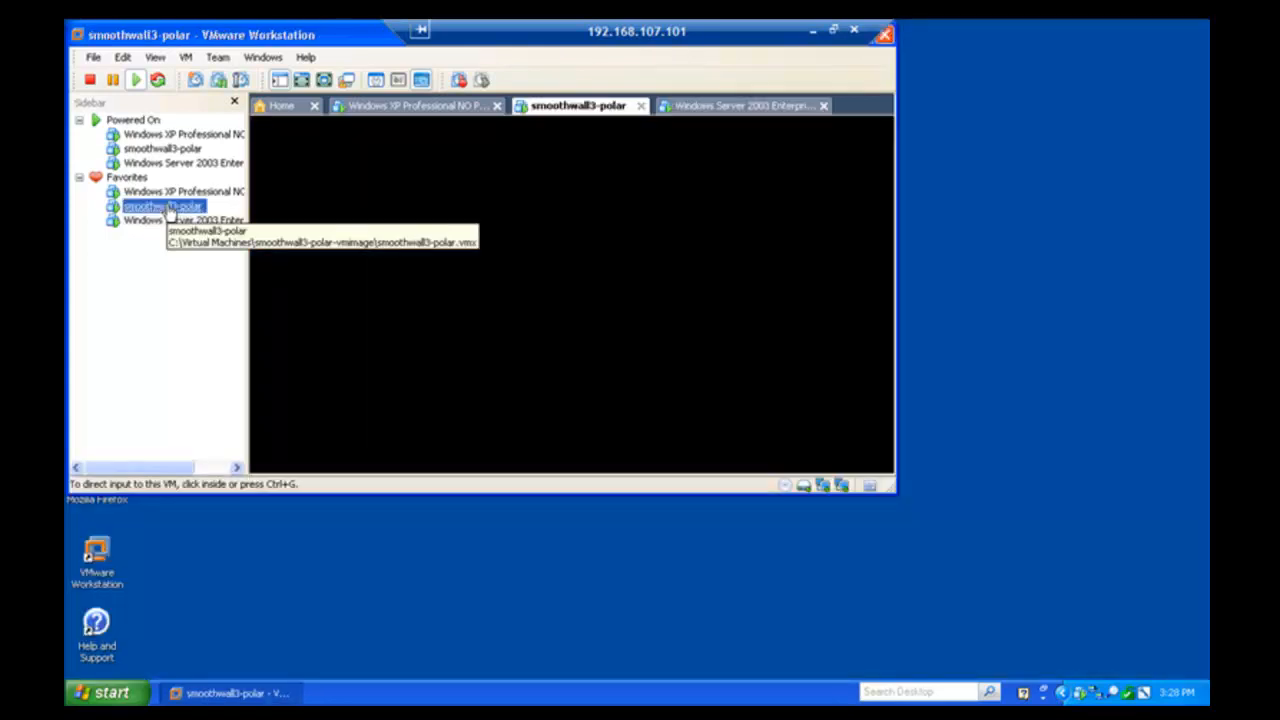
left_click(509, 271)
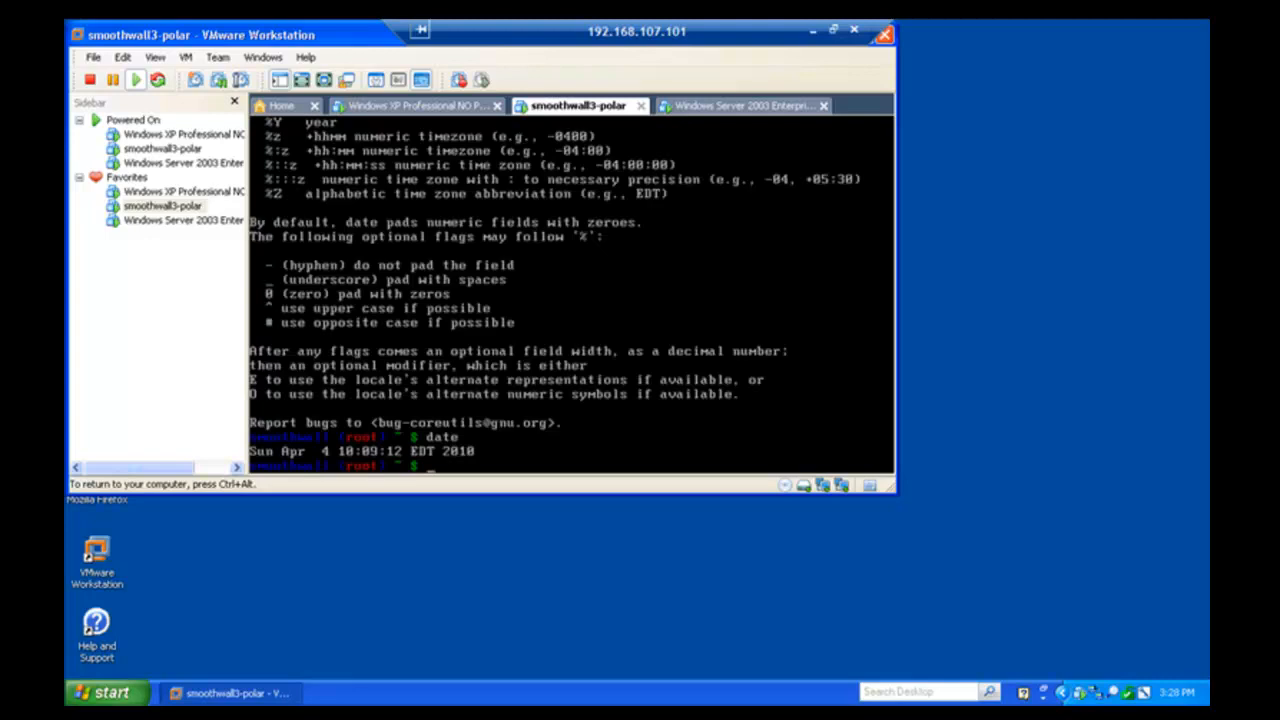
key("ctrl+alt")
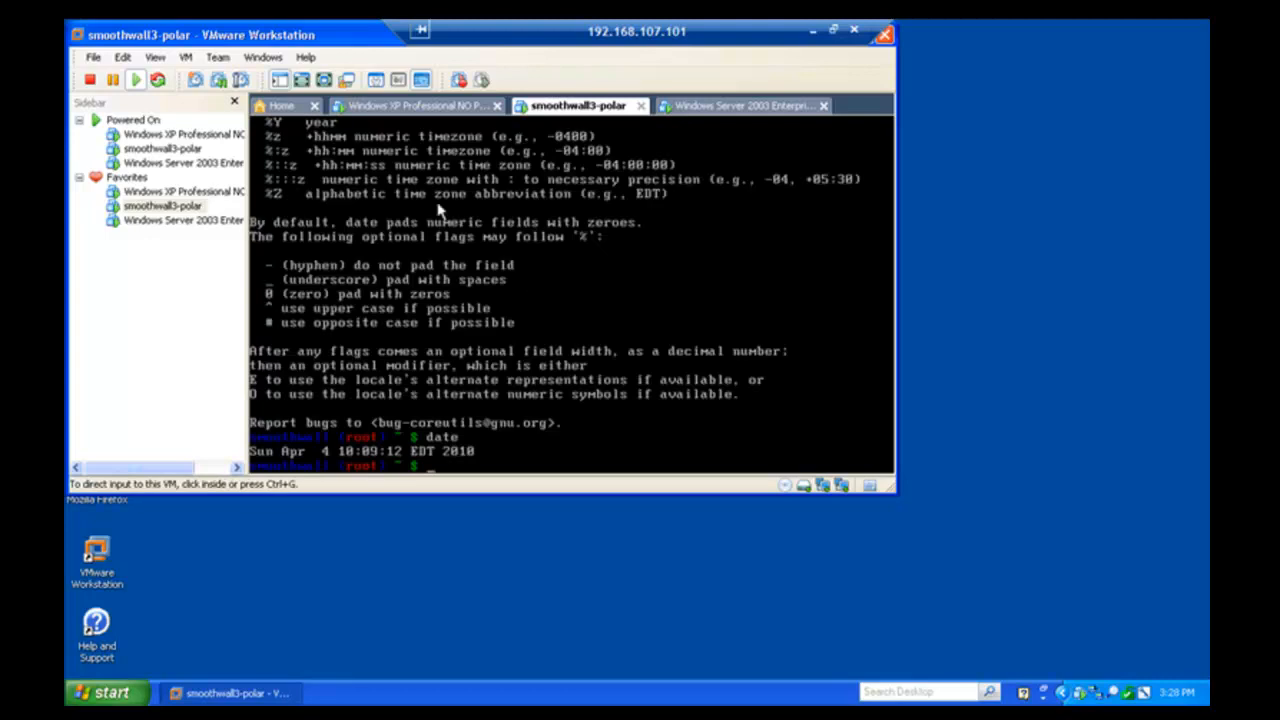
left_click(200, 210)
double_click(165, 199)
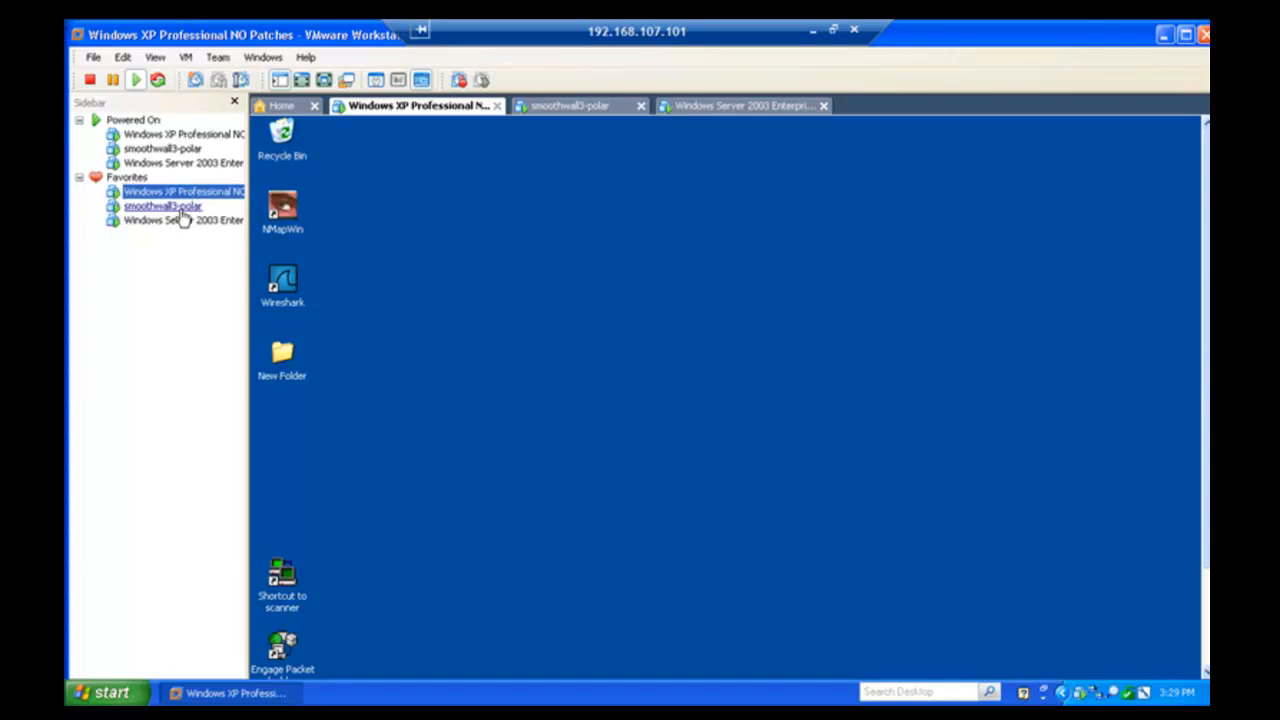
left_click(181, 210)
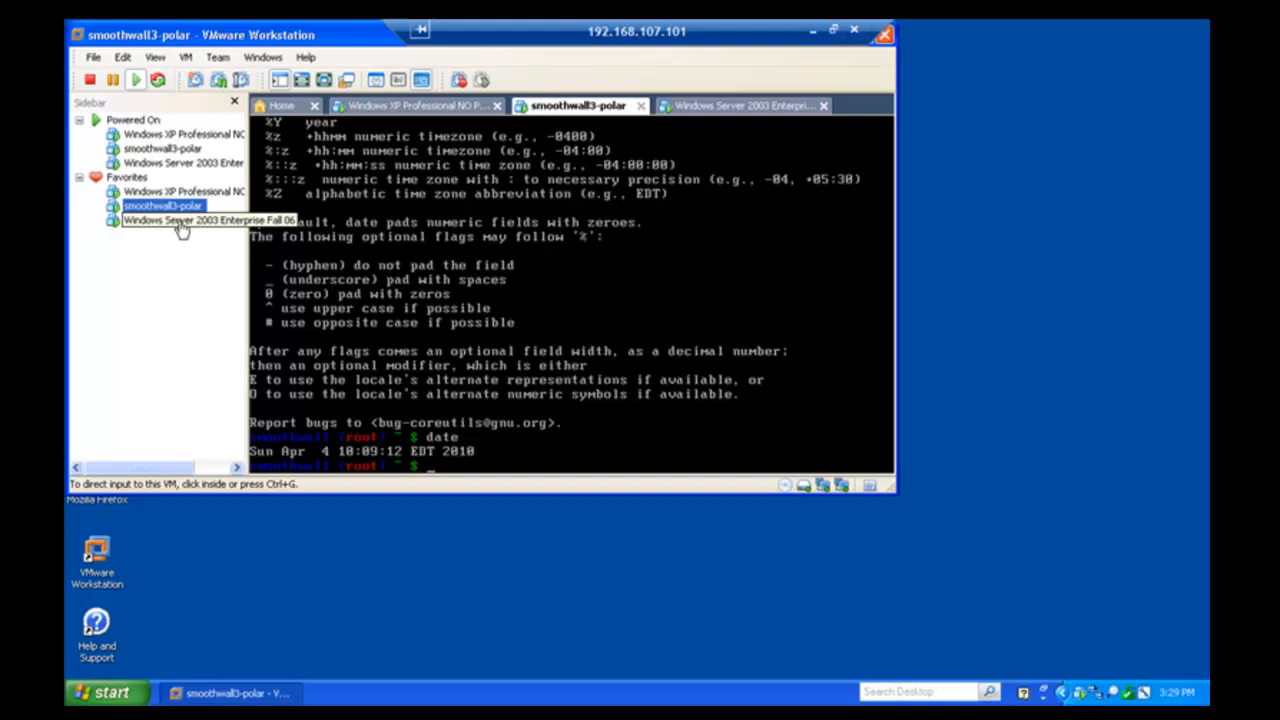
left_click(181, 226)
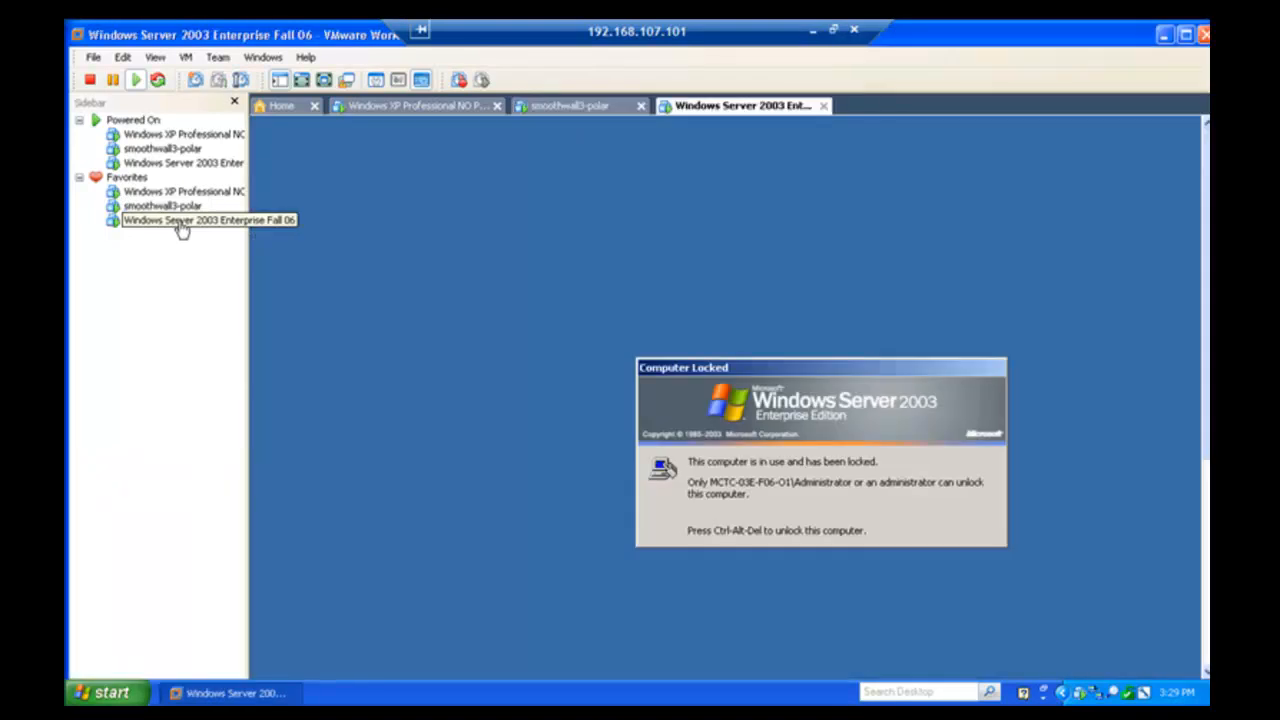
left_click(330, 284)
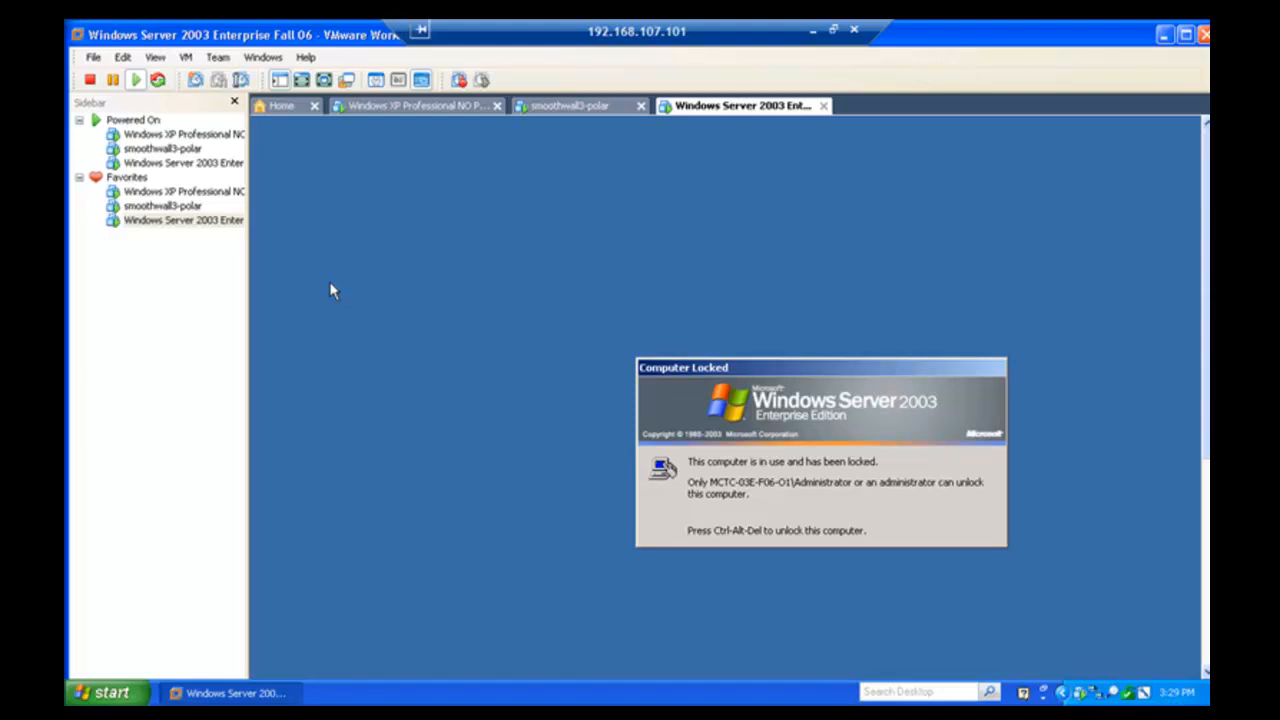
- Show Server 2003 full screen and try unlocking it with the Administrator password, retrying after the error
key("ctrl+alt+Return")
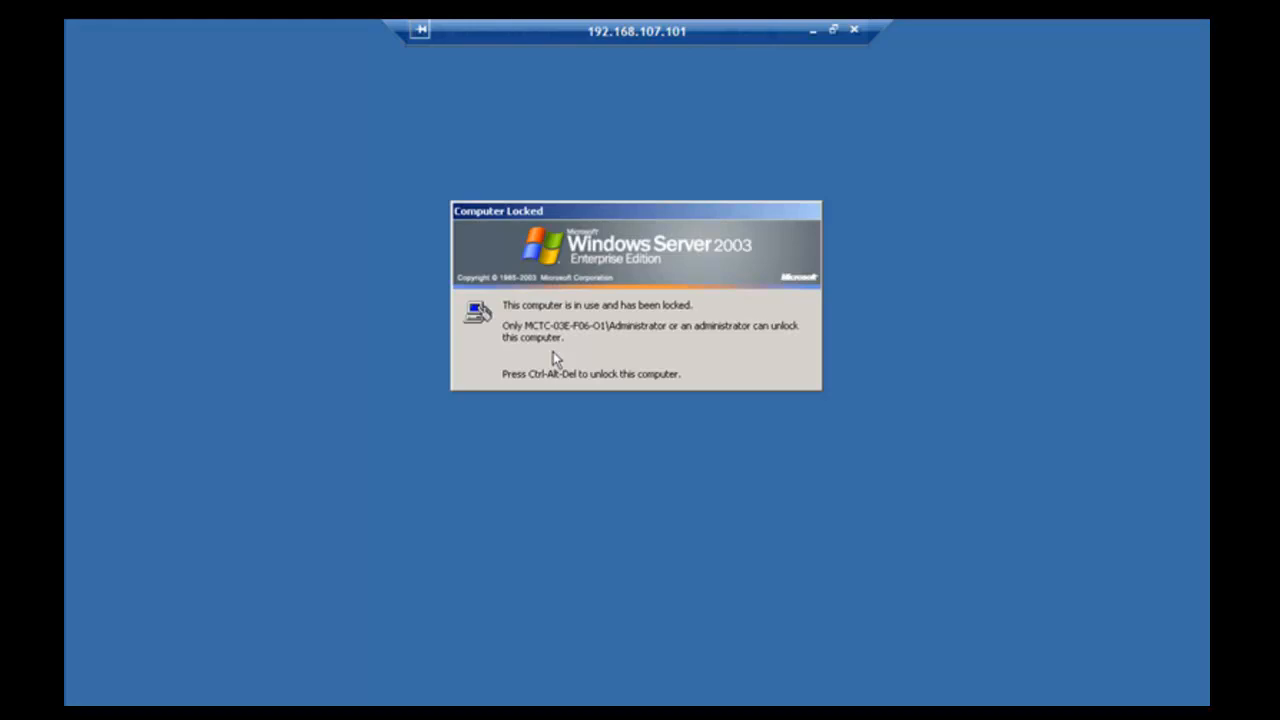
key("ctrl+alt+Insert")
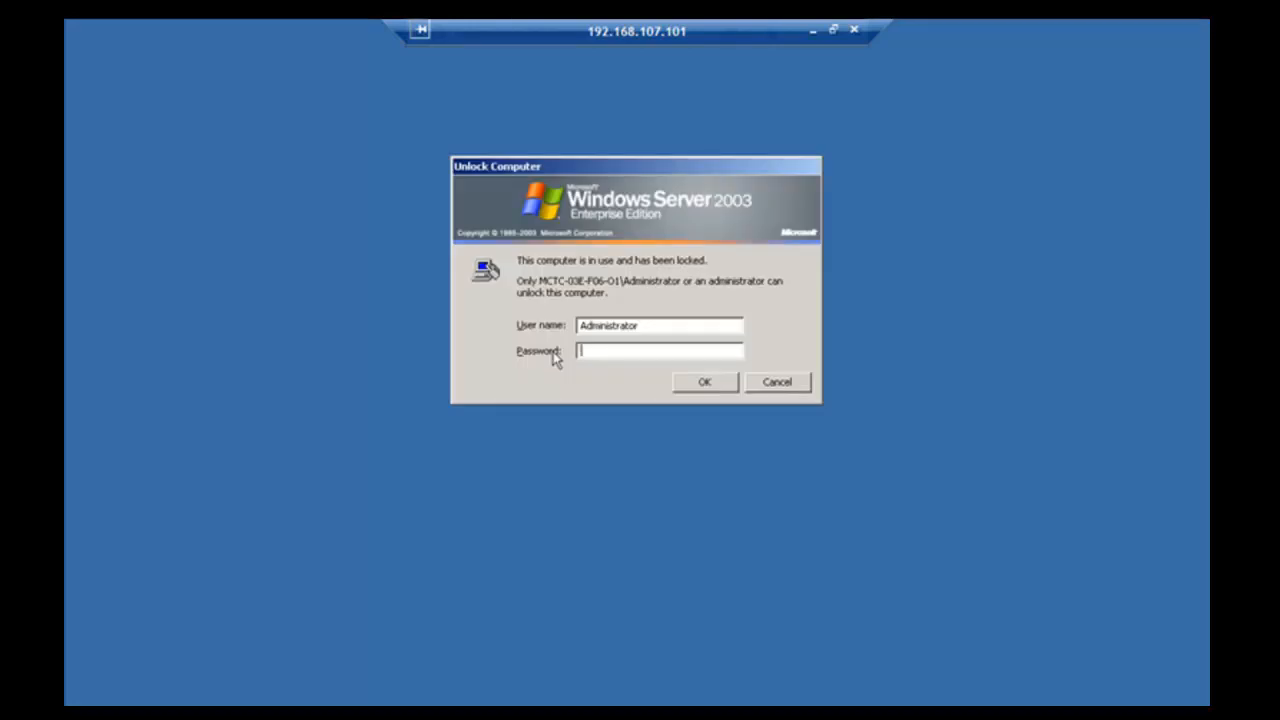
type("p")
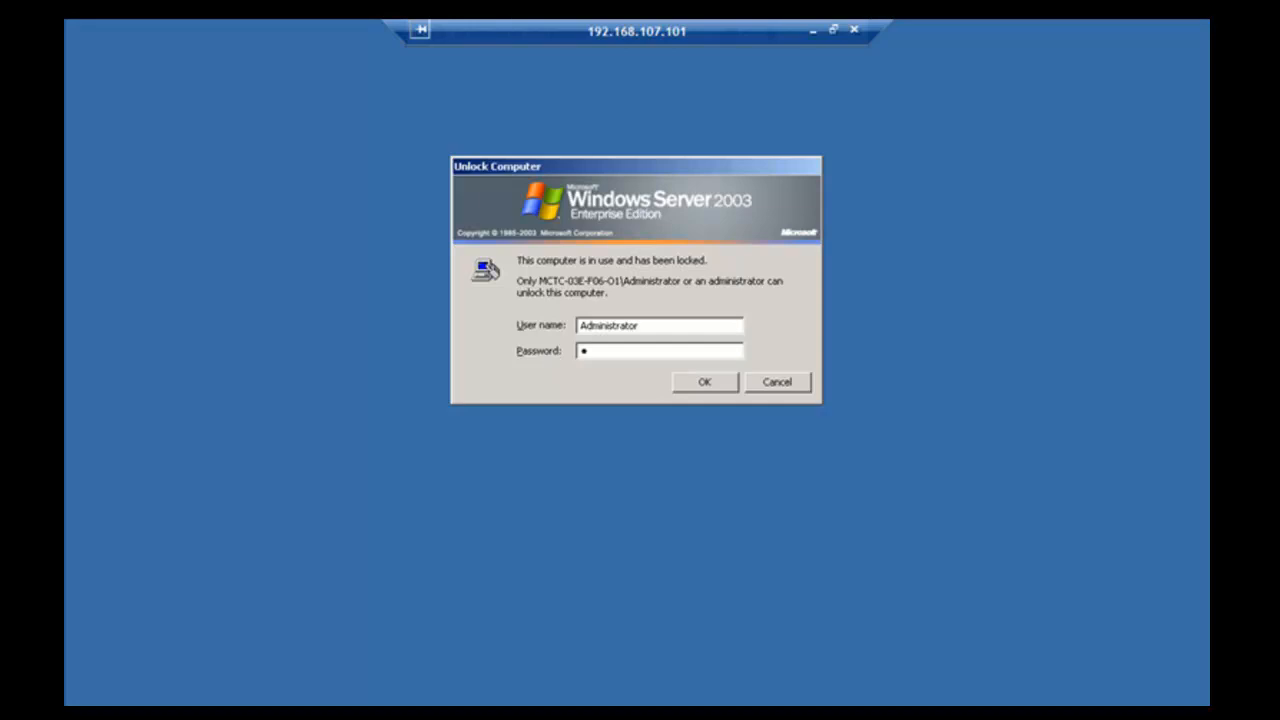
type("assword")
key("Return")
key("Return")
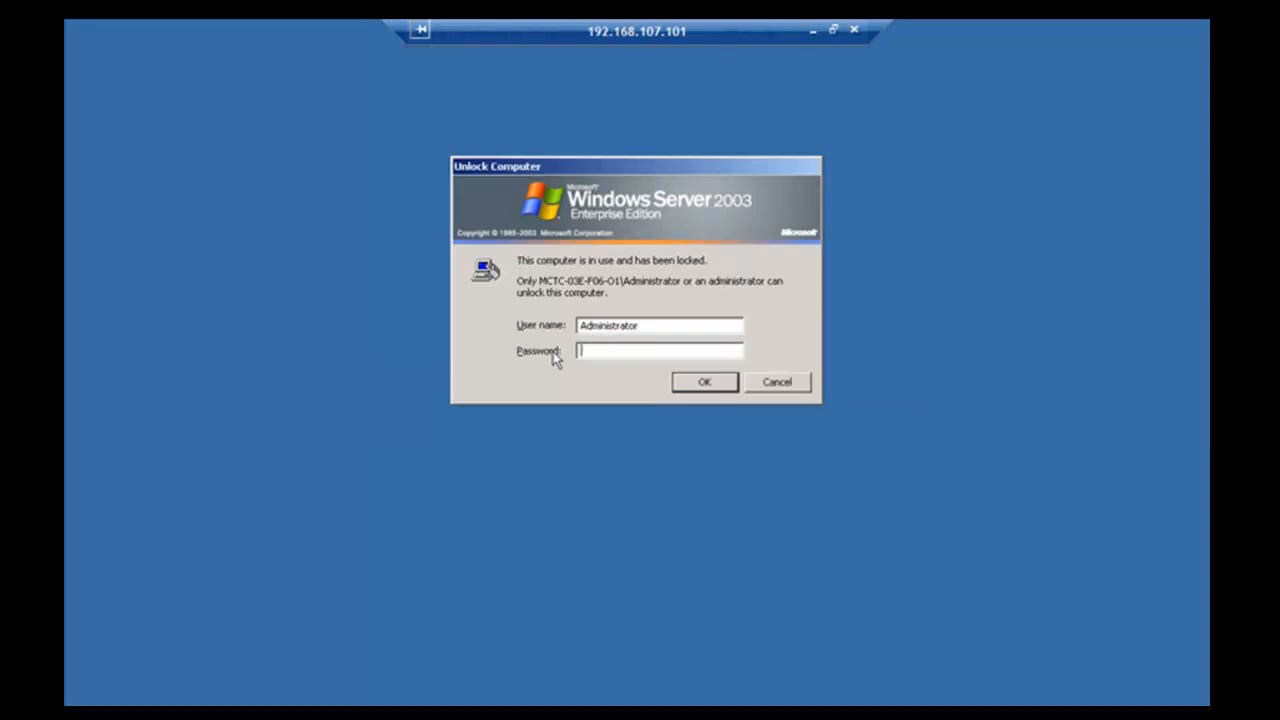
type("●●●●●●●")
key("Return")
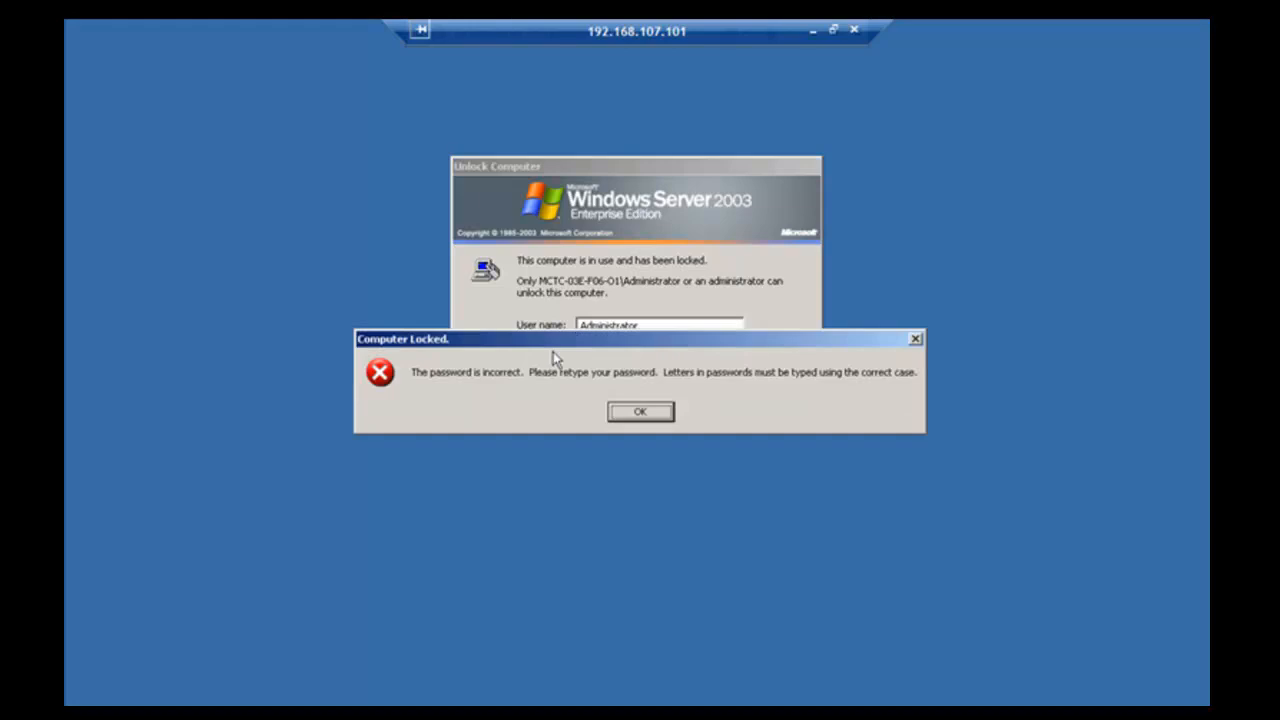
key("Return")
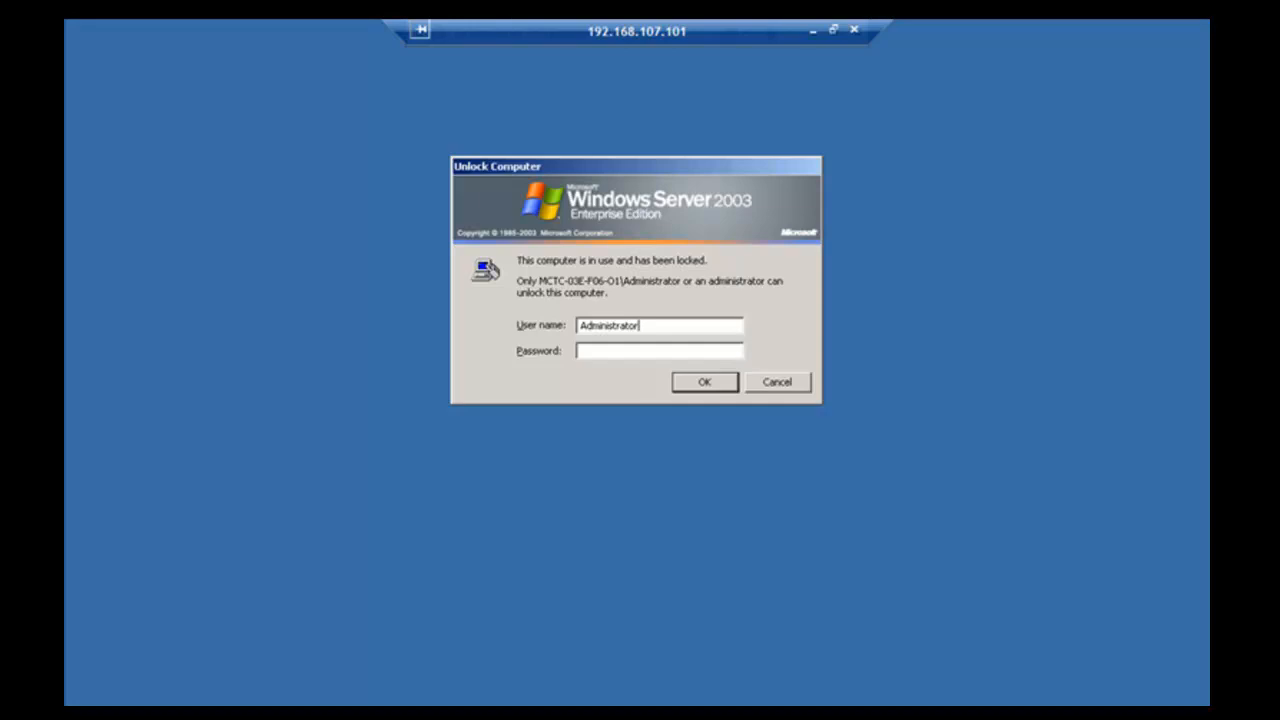
- Unlock the Server 2003 machine as Administrator with the account password
type("P")
key("BackSpace")
type("********")
left_click(686, 388)
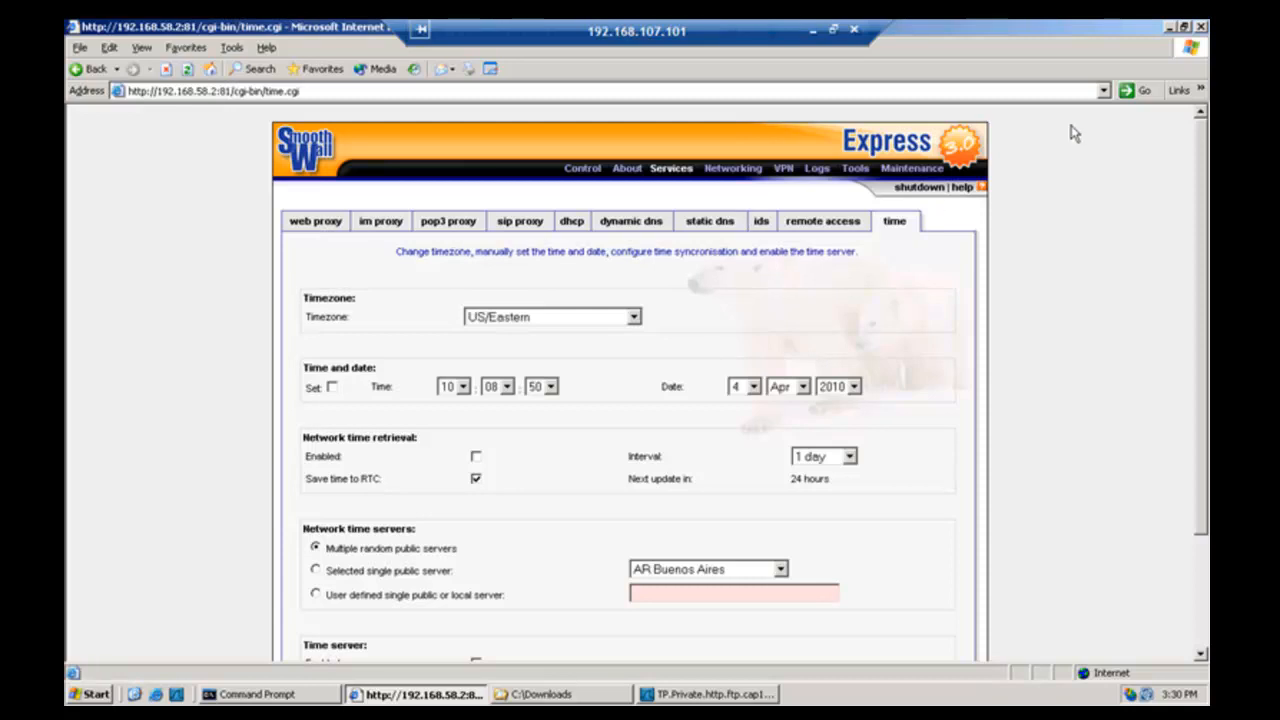
- Close Internet Explorer, the Wireshark capture and the C:\Downloads folder on the server
left_click(1201, 30)
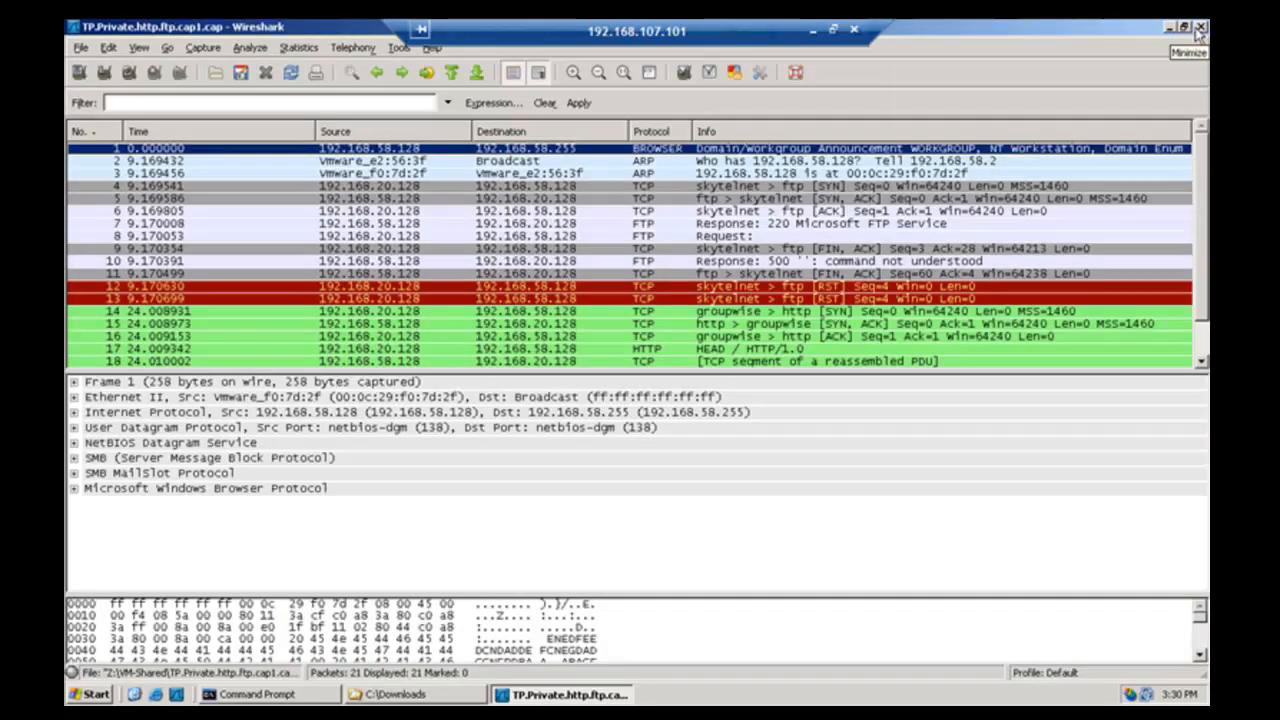
left_click(1201, 28)
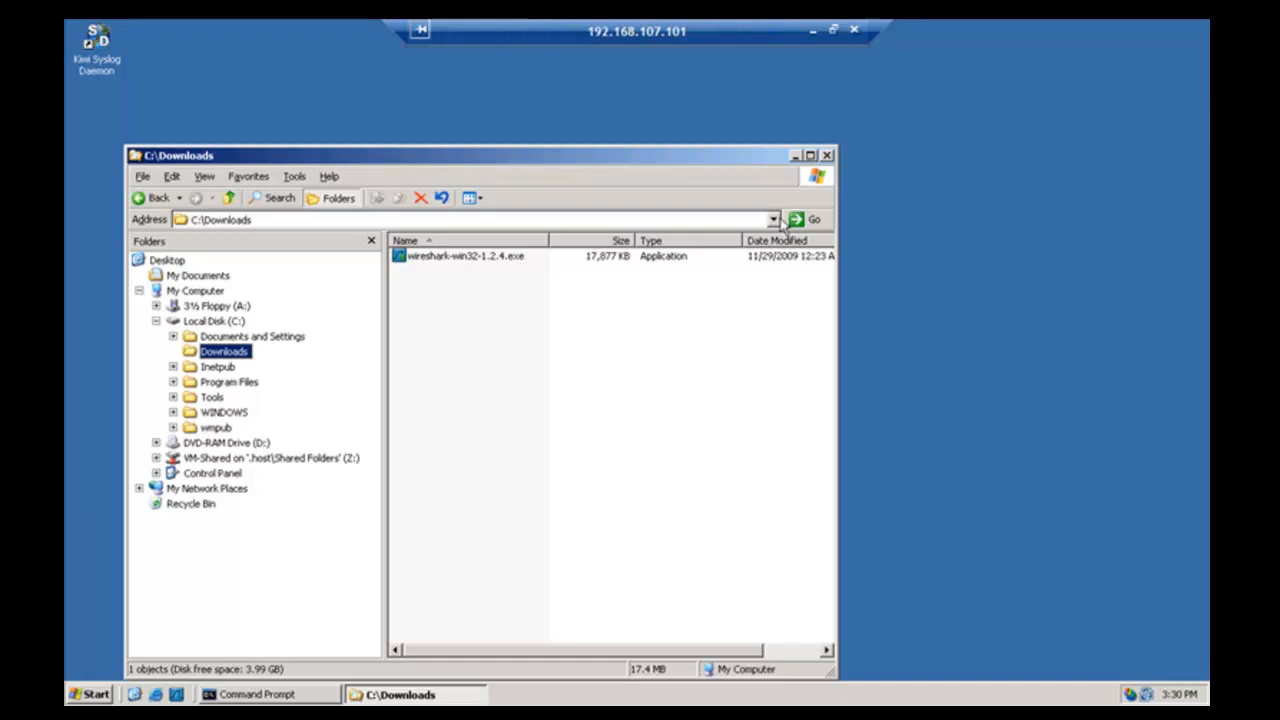
left_click(827, 156)
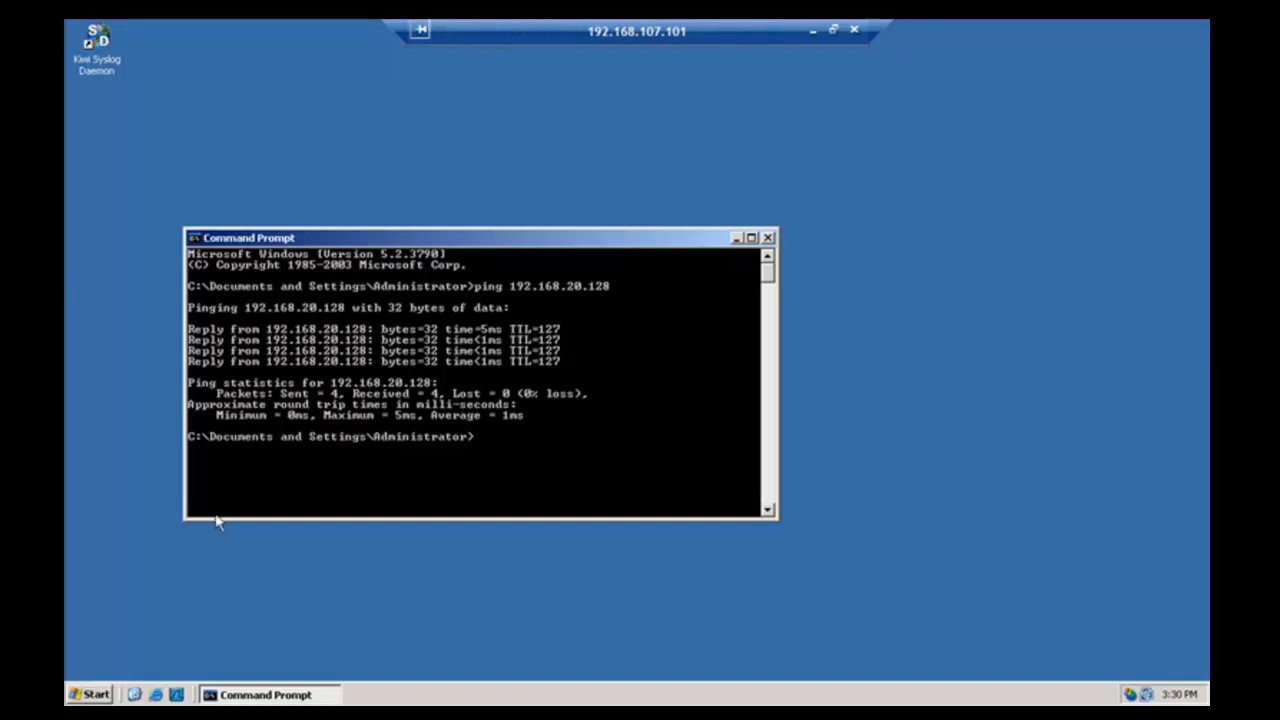
- Rerun ping 192.168.20.128 in Command Prompt for four replies, then leave full screen
left_click(92, 694)
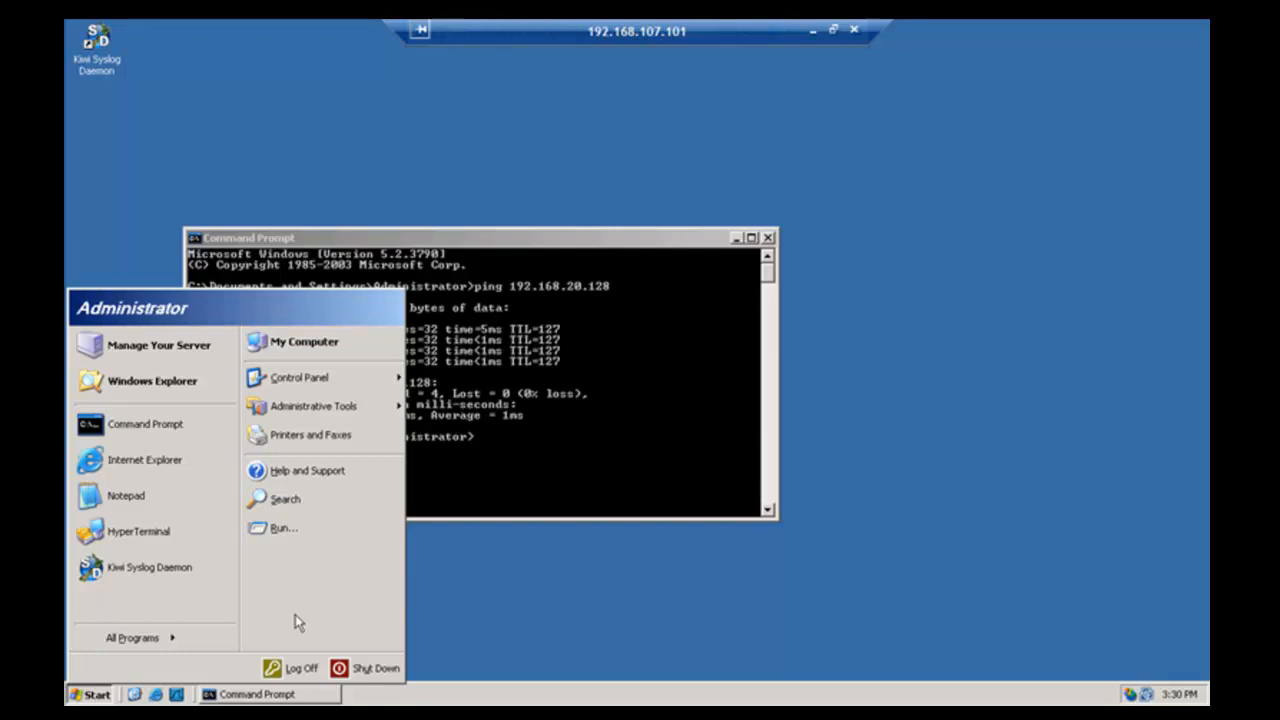
left_click(516, 586)
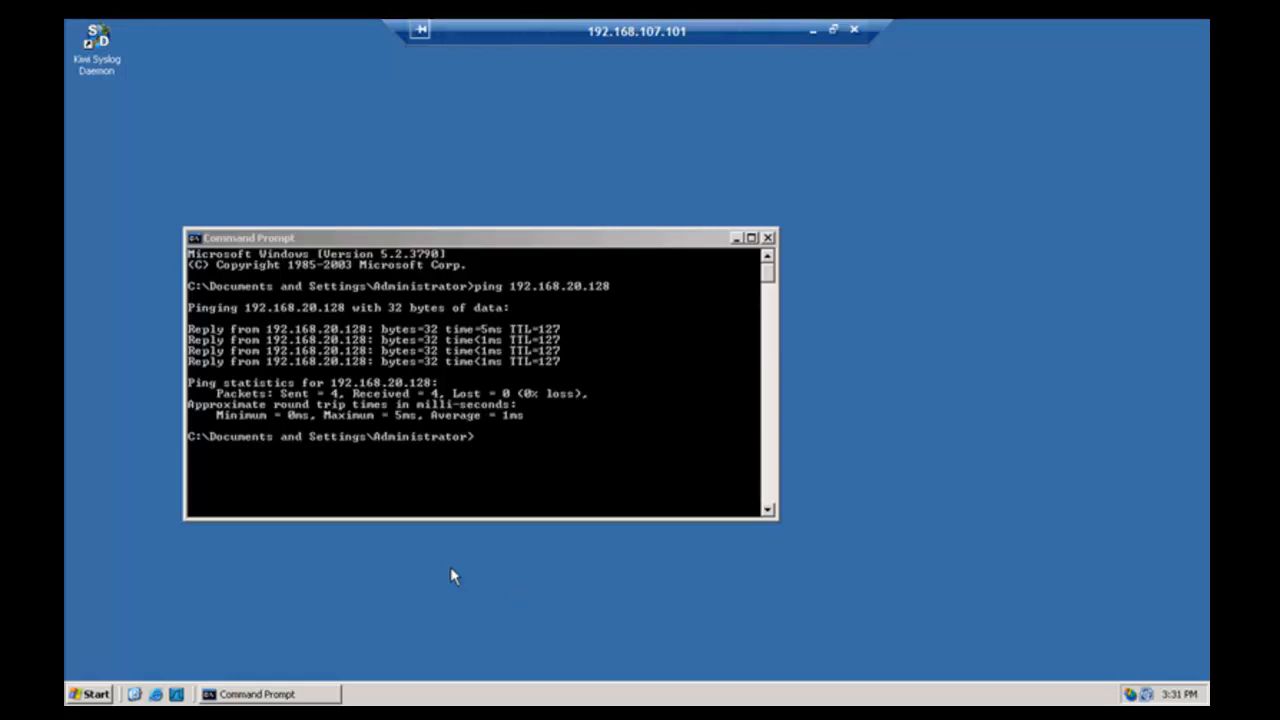
left_click(517, 490)
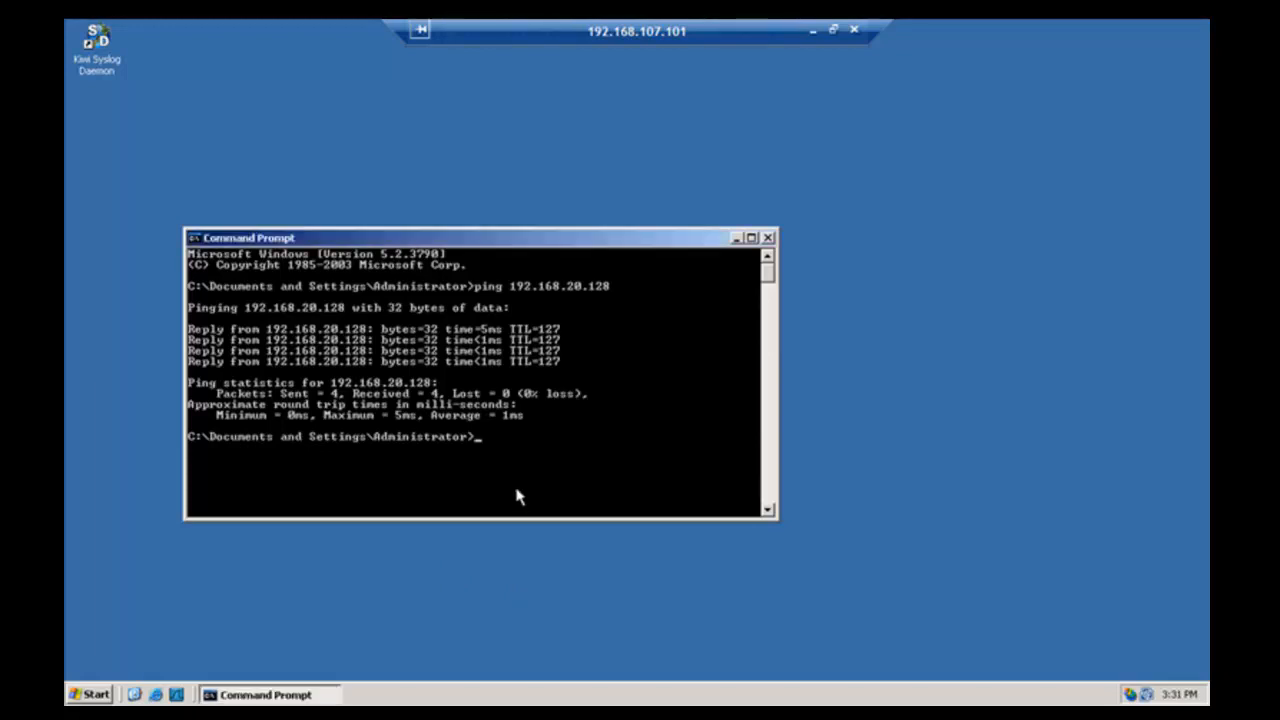
key("Up")
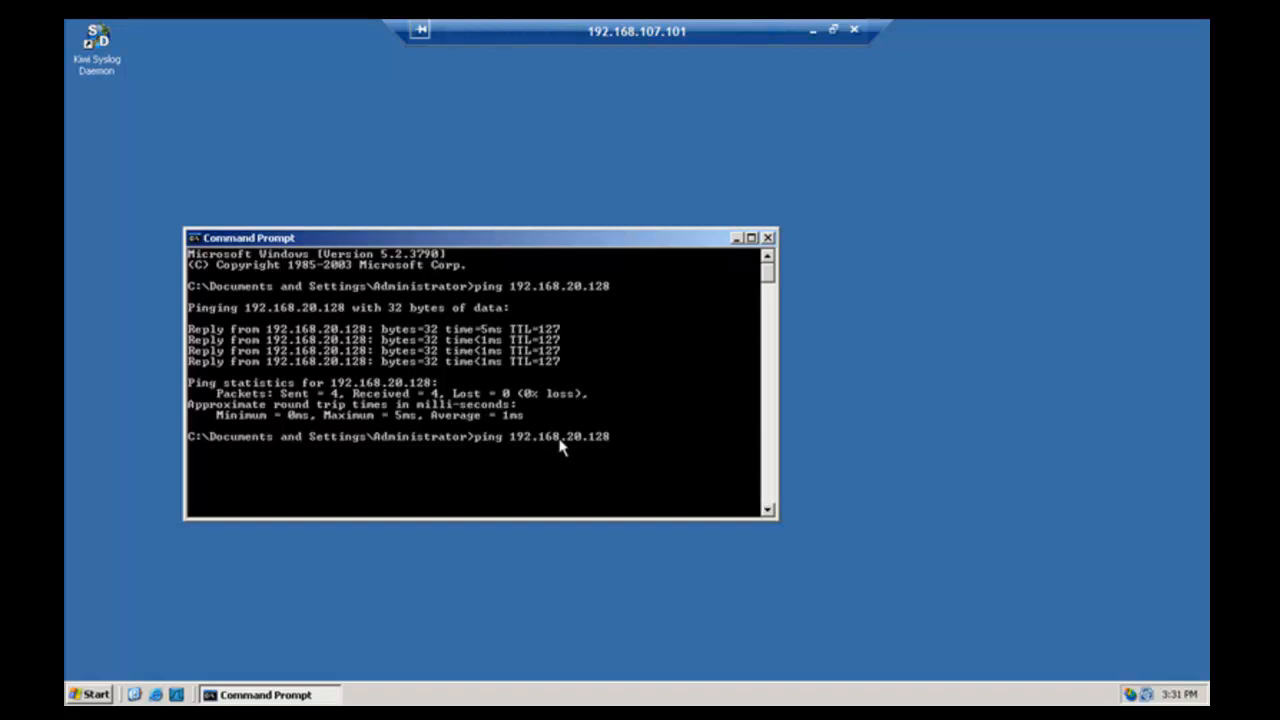
key("Return")
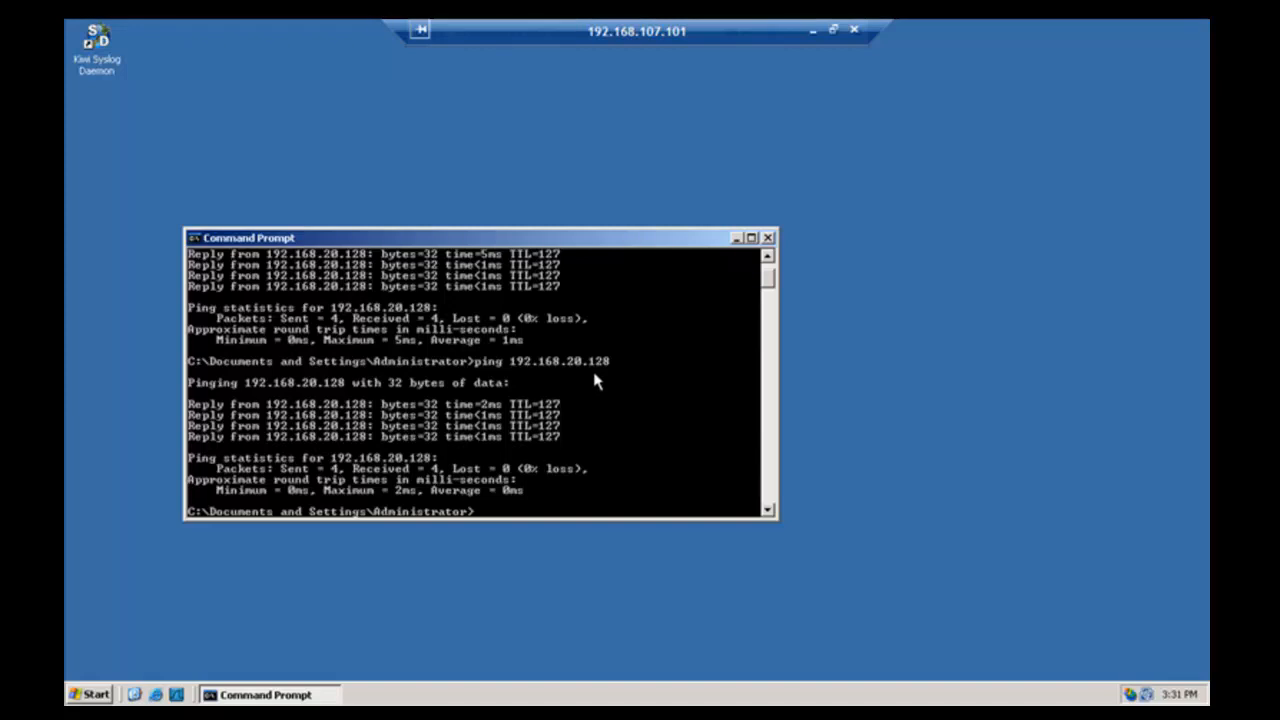
key("ctrl+alt+Return")
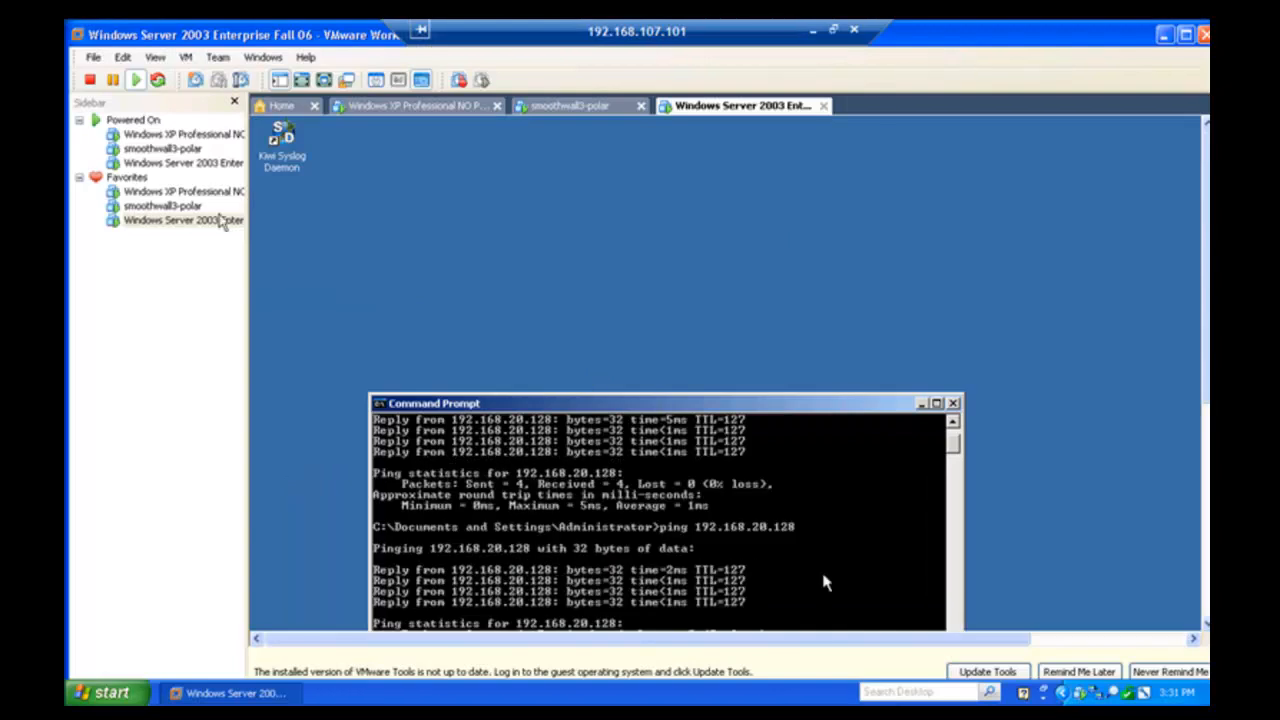
- Show the Windows XP machine full screen and open a Command Prompt on it
left_click(205, 205)
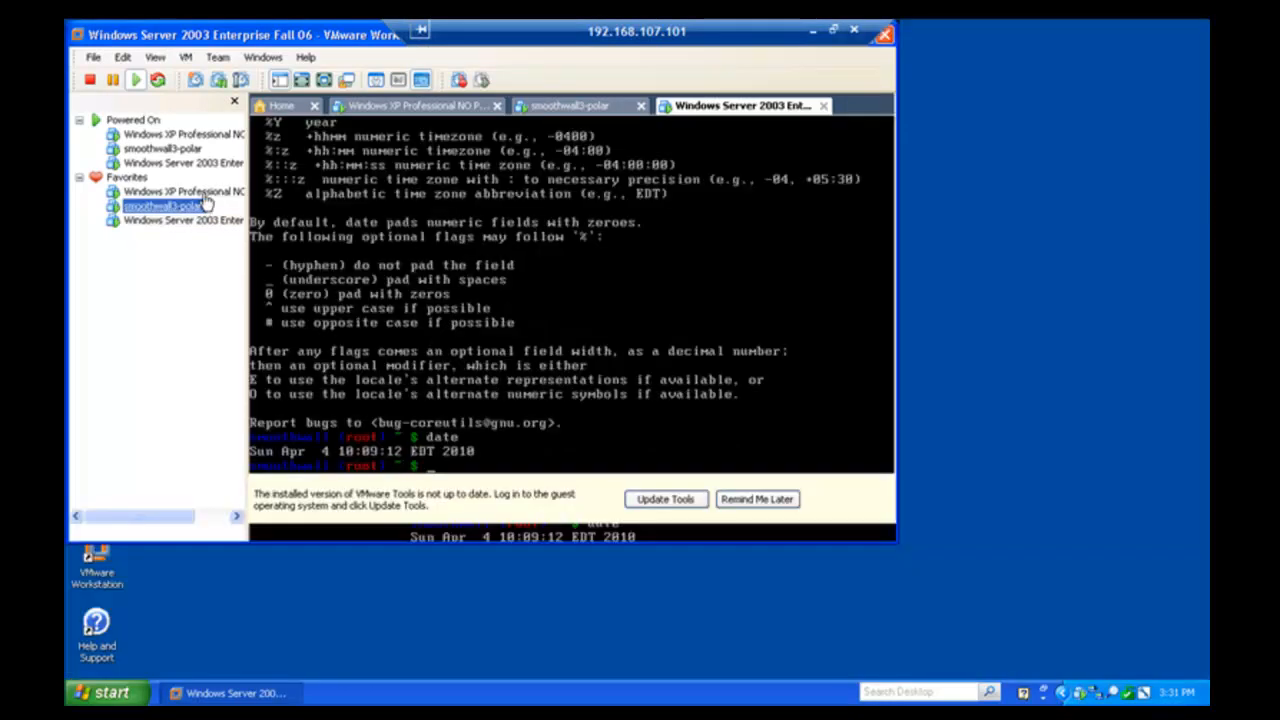
left_click(200, 192)
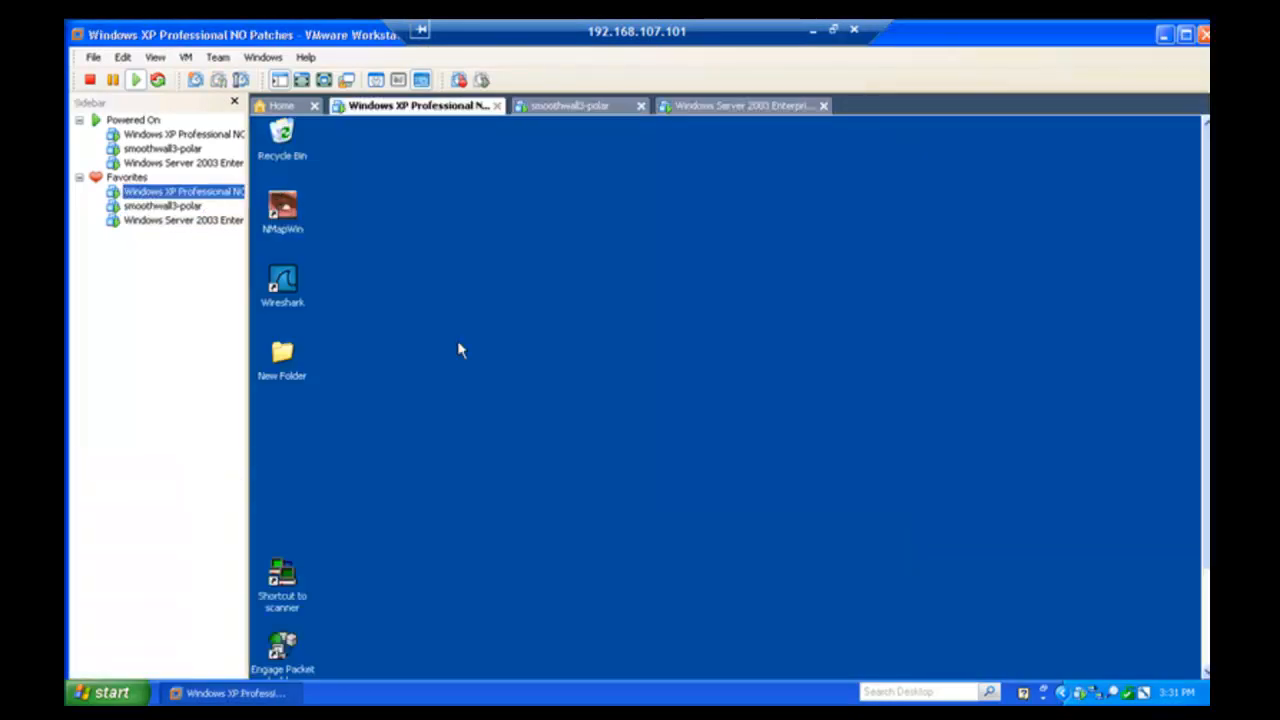
key("ctrl+alt+Return")
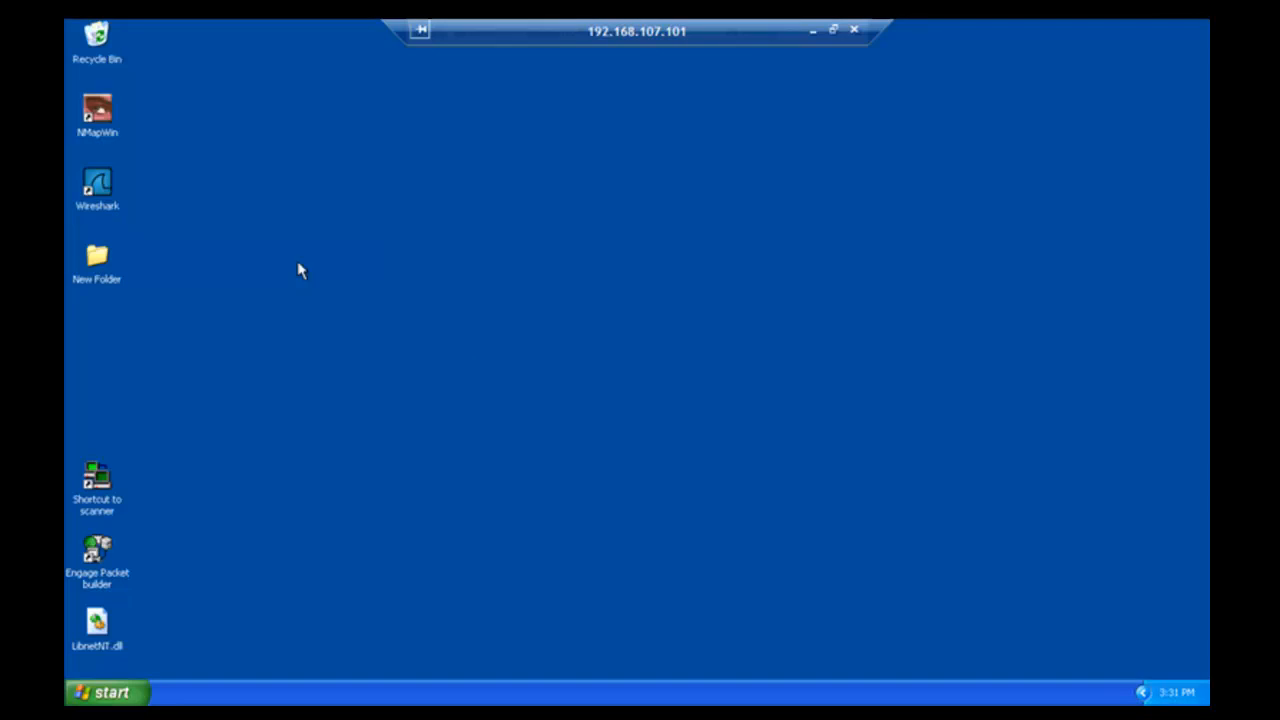
left_click(112, 690)
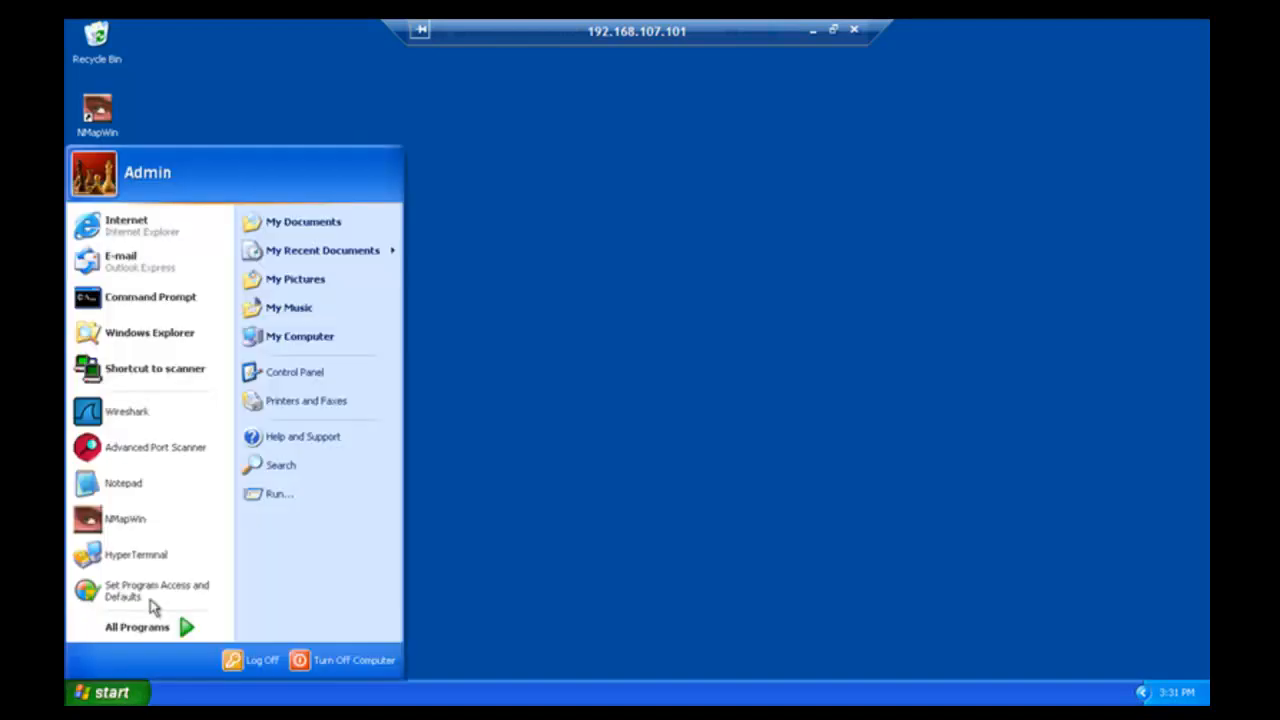
left_click(156, 312)
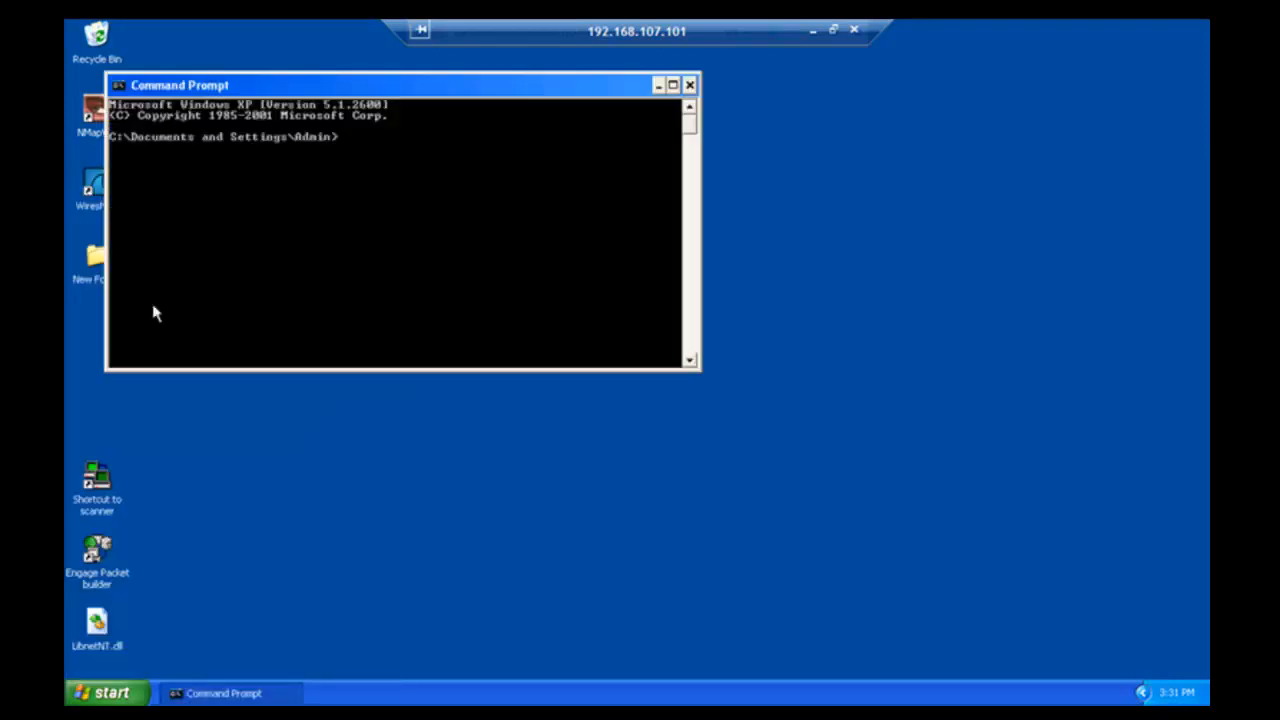
- Run ping 192.168.58.128, getting 'Destination port unreachable' from 192.168.20.2
type("*65ng")
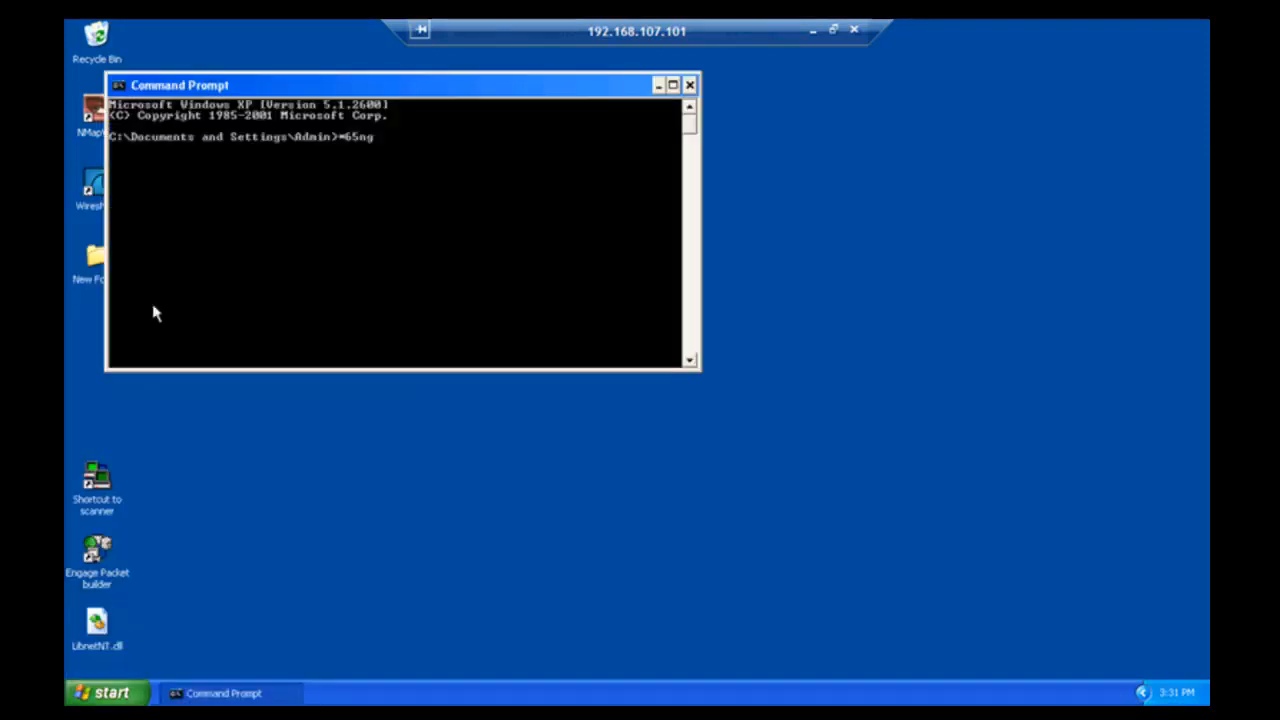
key("BackSpace")
key("BackSpace")
key("BackSpace")
key("BackSpace")
key("BackSpace")
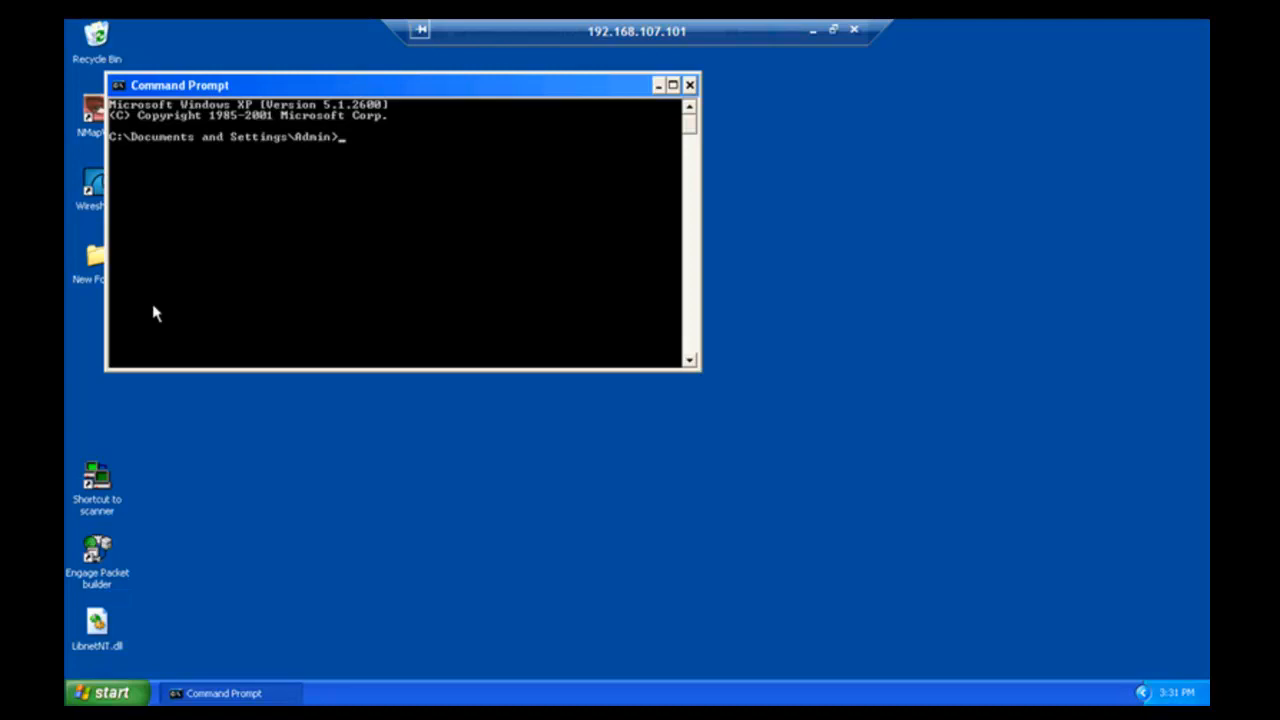
type("ping")
key("BackSpace")
key("BackSpace")
key("BackSpace")
type("o")
key("BackSpace")
type("ing ")
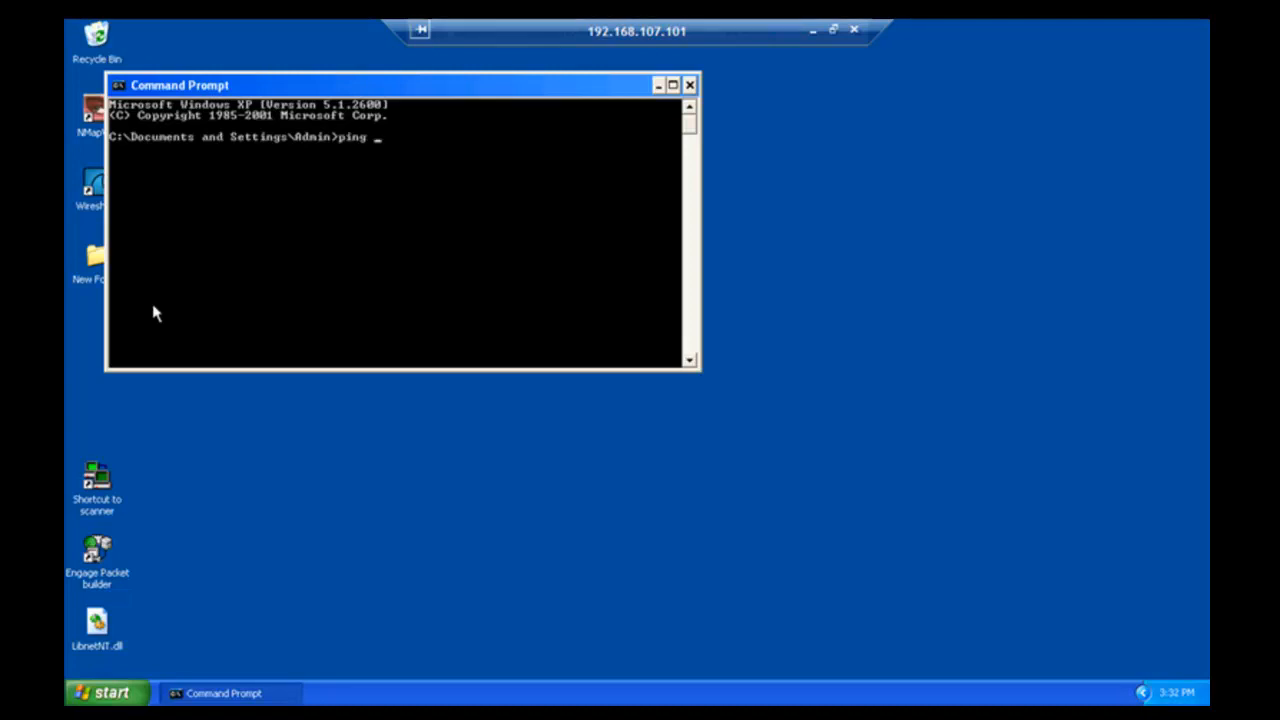
type("192.1")
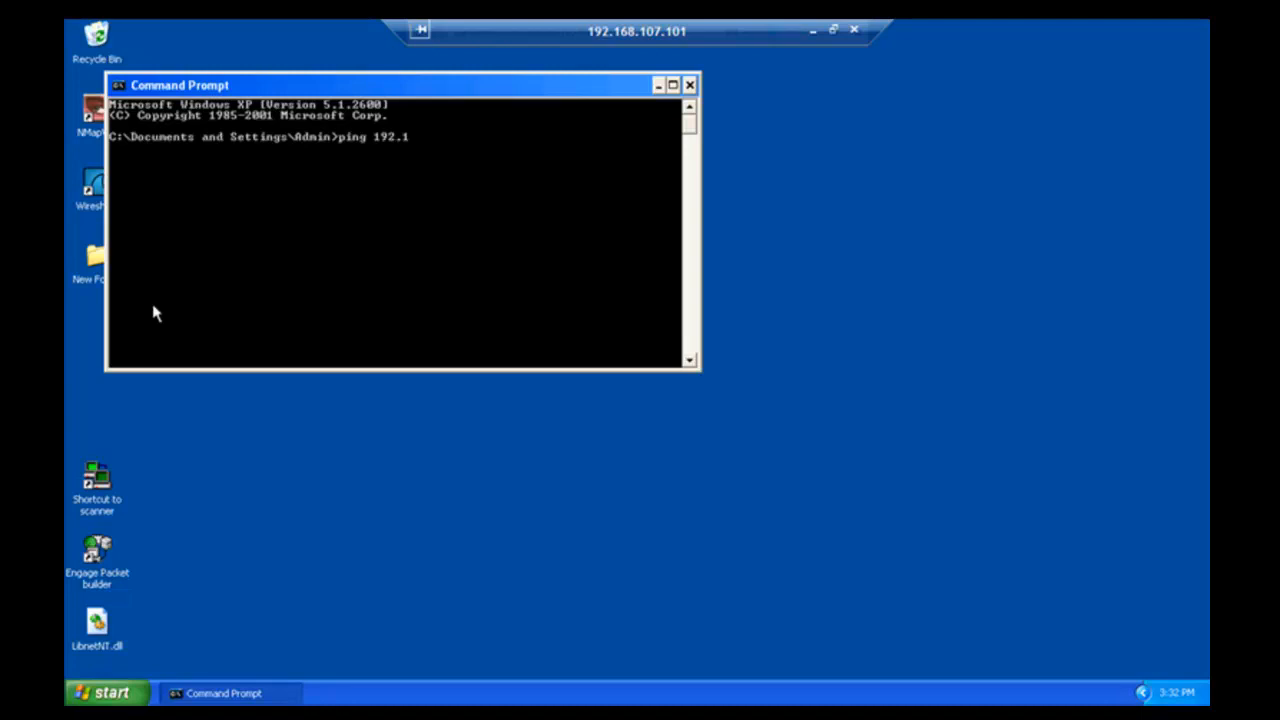
type("68.58.128")
key("Return")
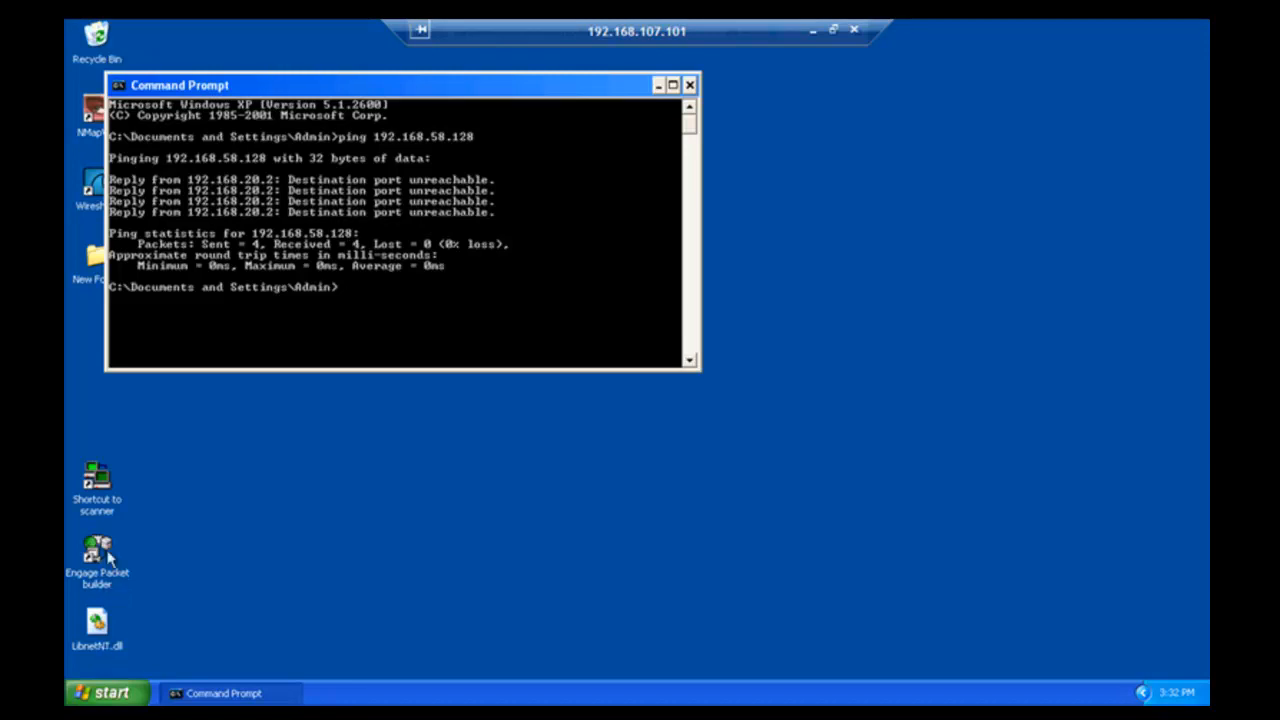
- Scan 192.168.58.128 ports 1–81 in SuperScan, finding no open ports, then exit full screen
left_click(100, 490)
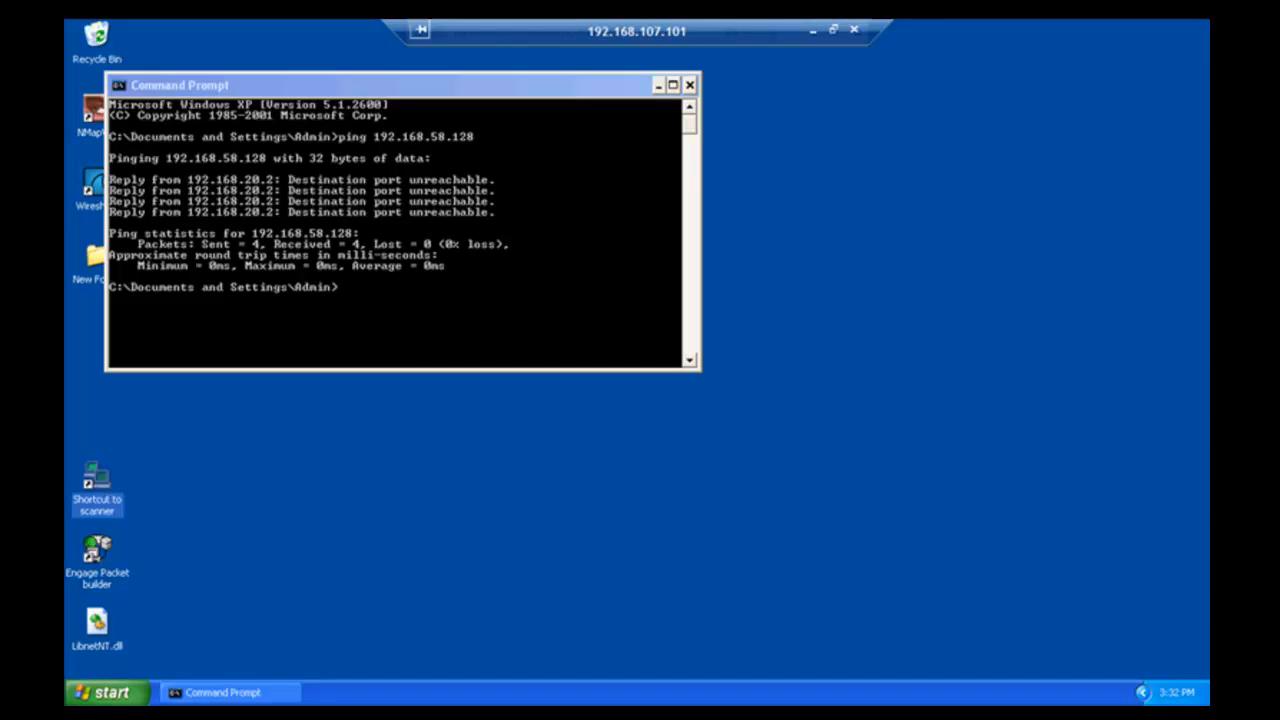
double_click(97, 480)
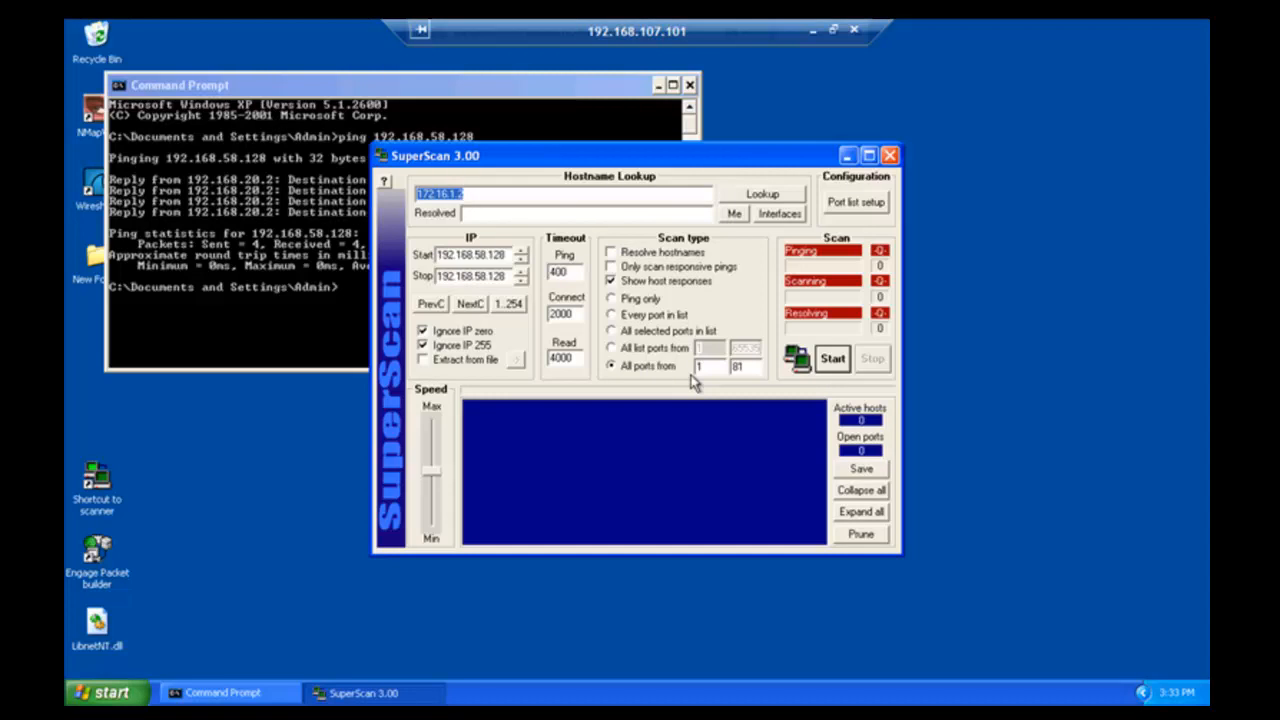
left_click(831, 359)
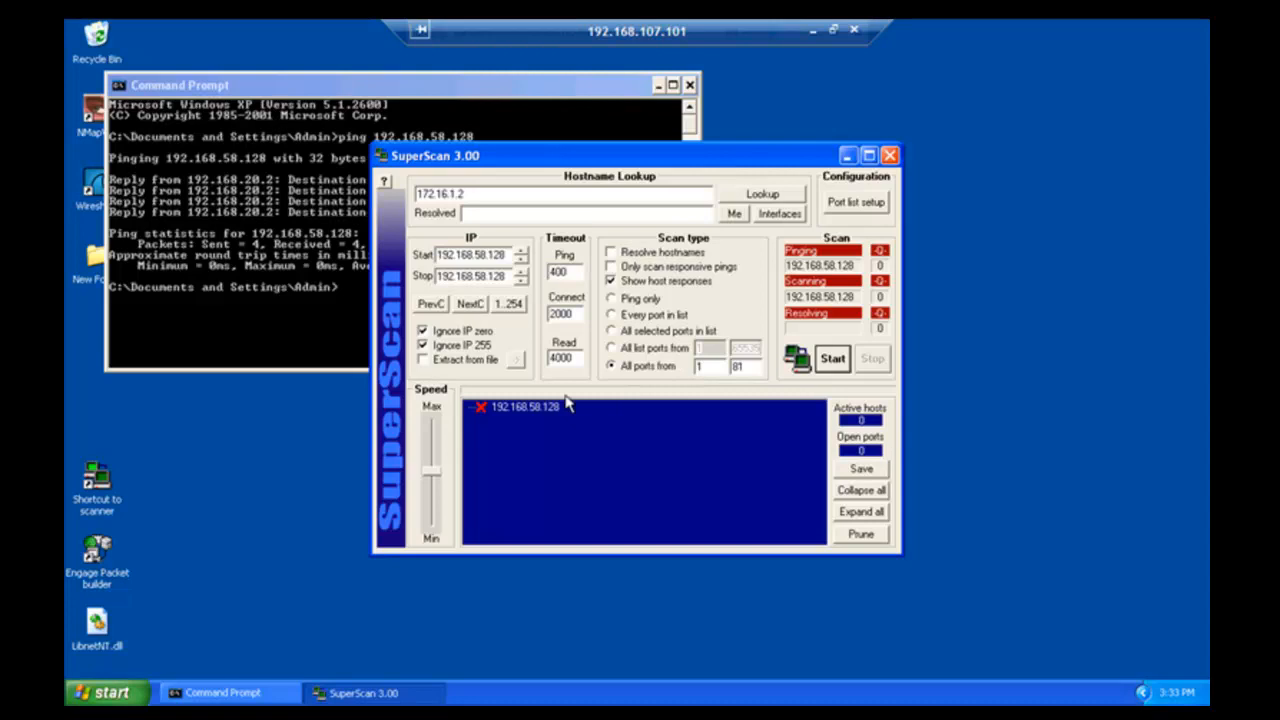
left_click(517, 412)
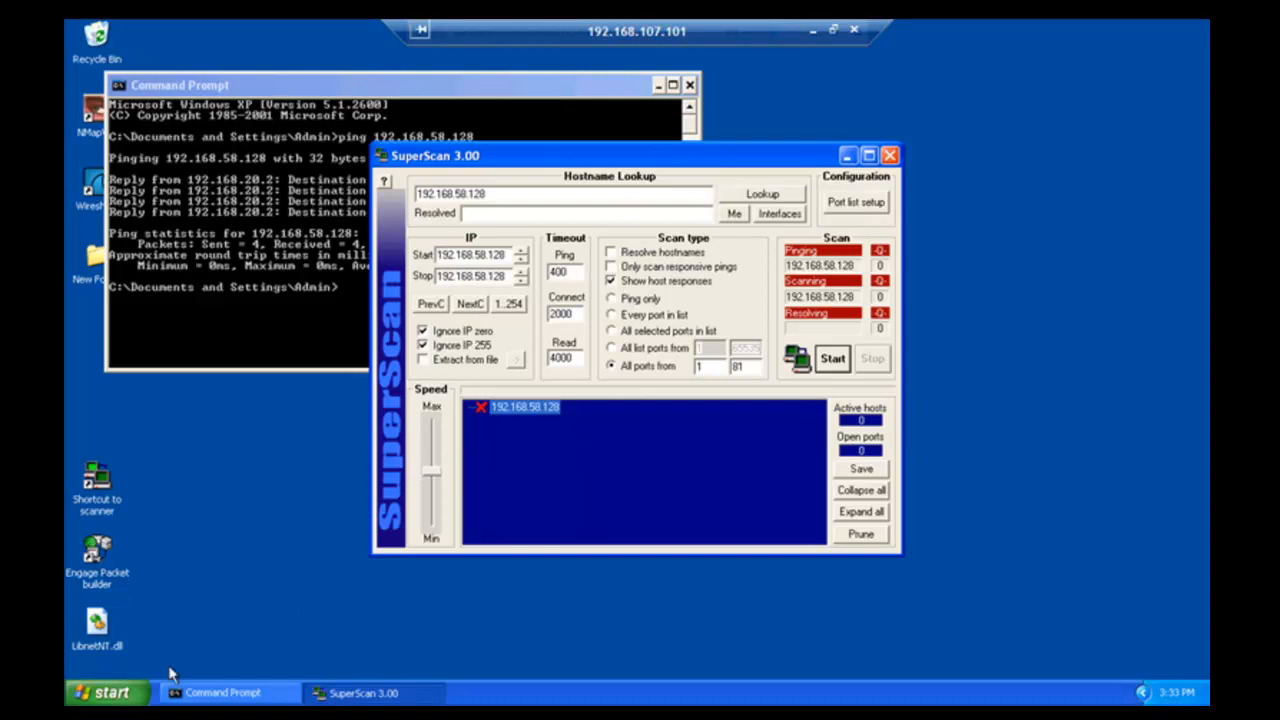
key("ctrl+alt+Return")
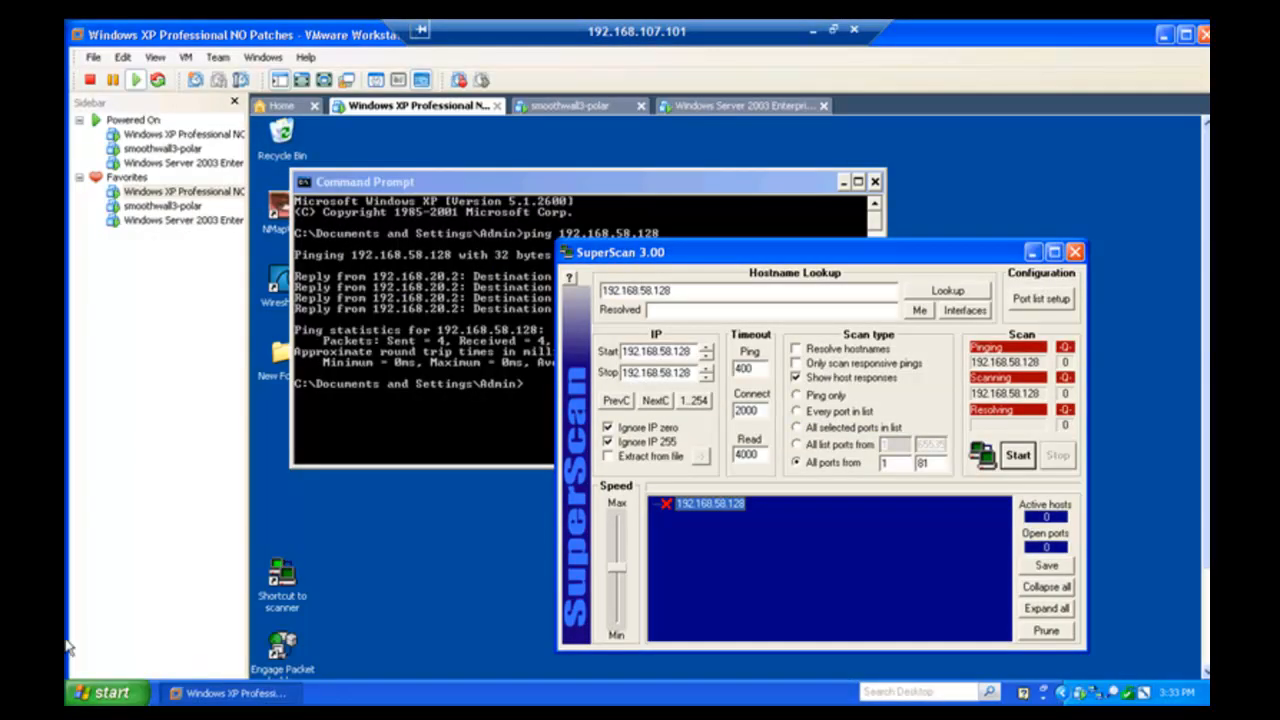
- Show the Windows Server 2003 machine full screen and launch Internet Explorer on it
left_click(154, 226)
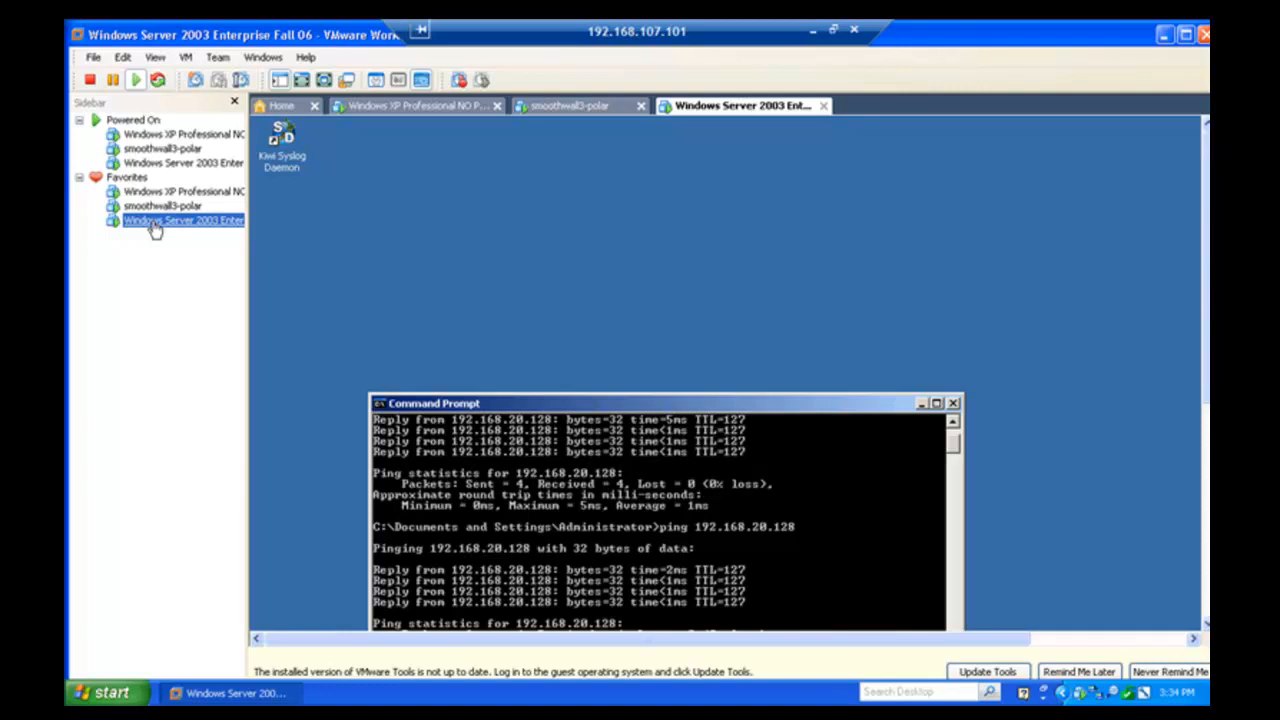
left_click(371, 259)
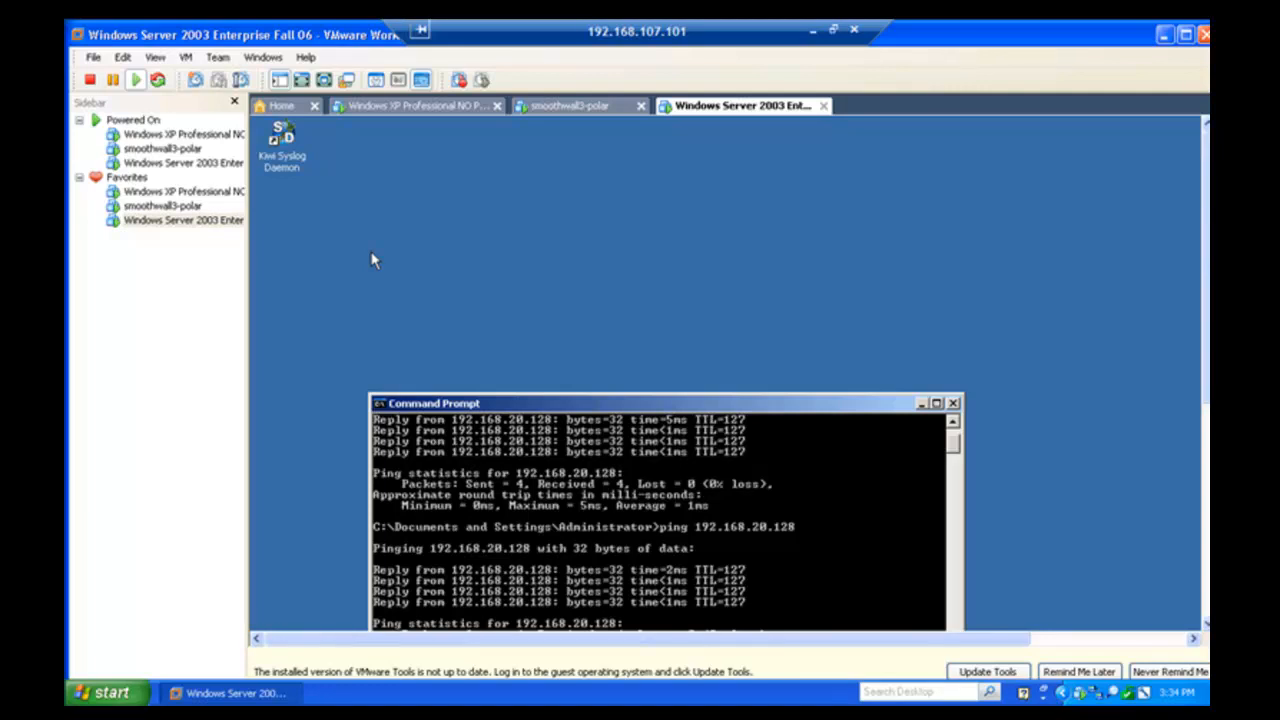
key("ctrl+alt+Return")
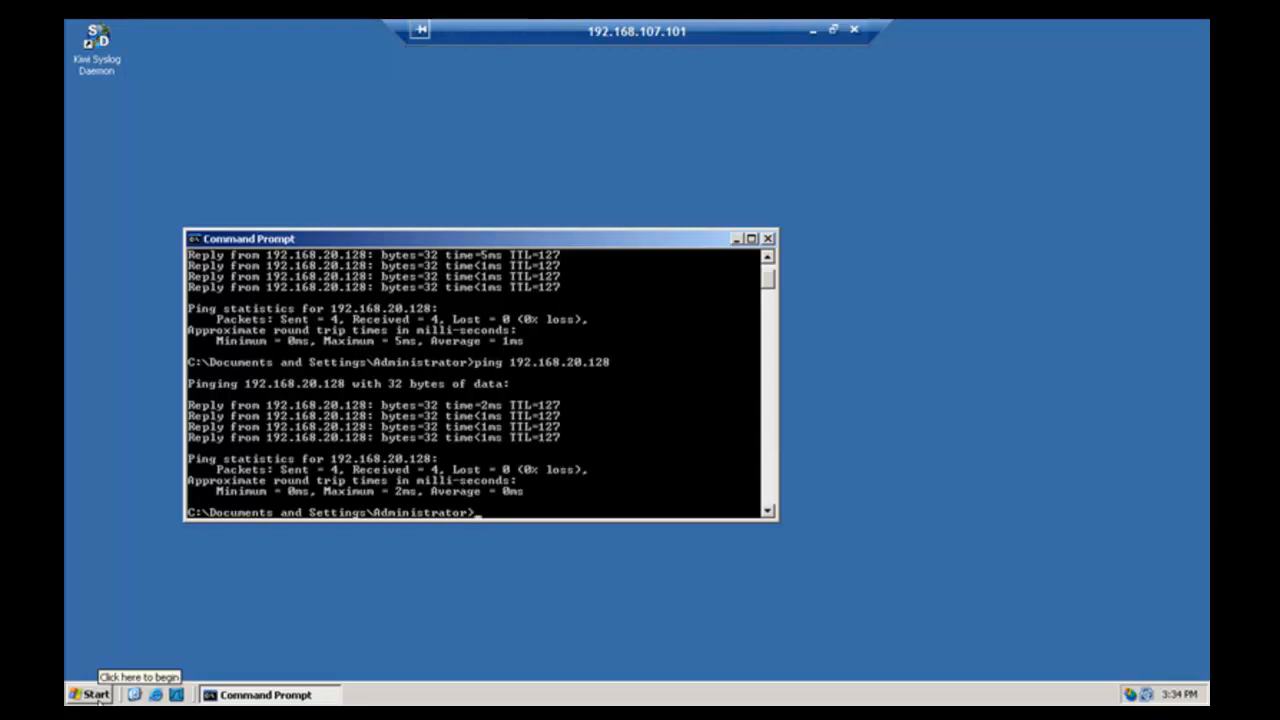
left_click(155, 694)
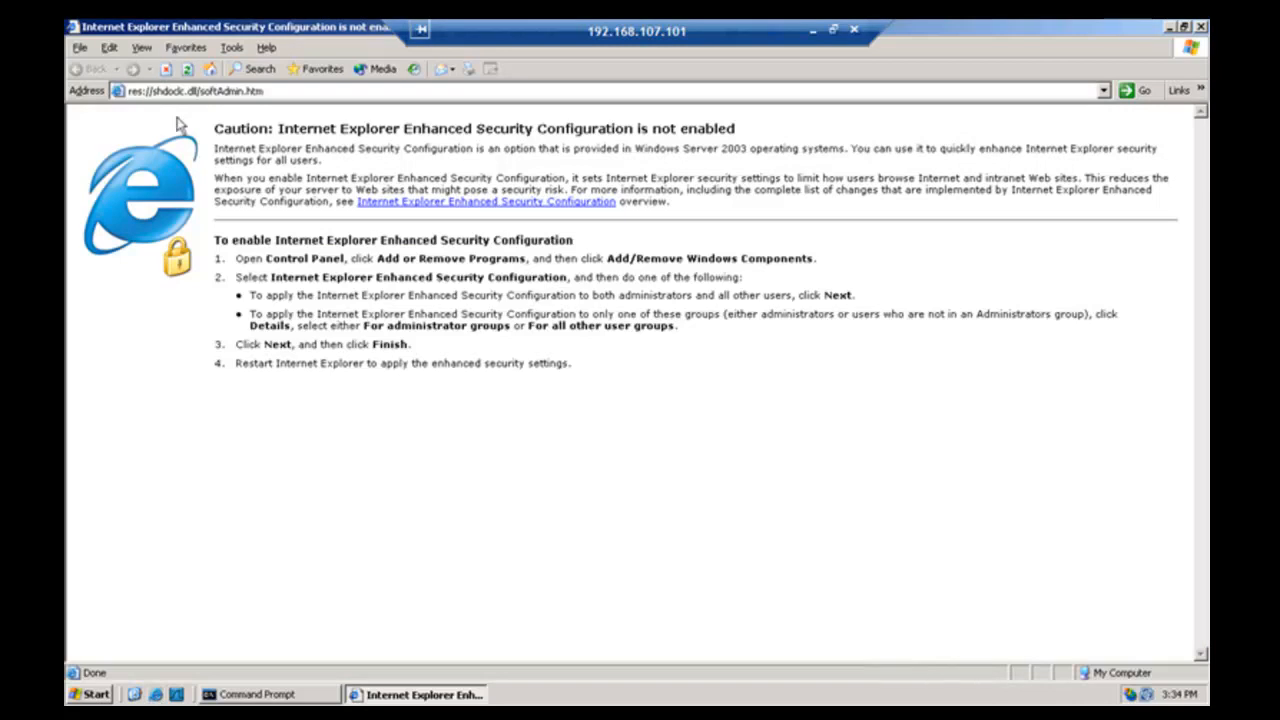
left_click(205, 91)
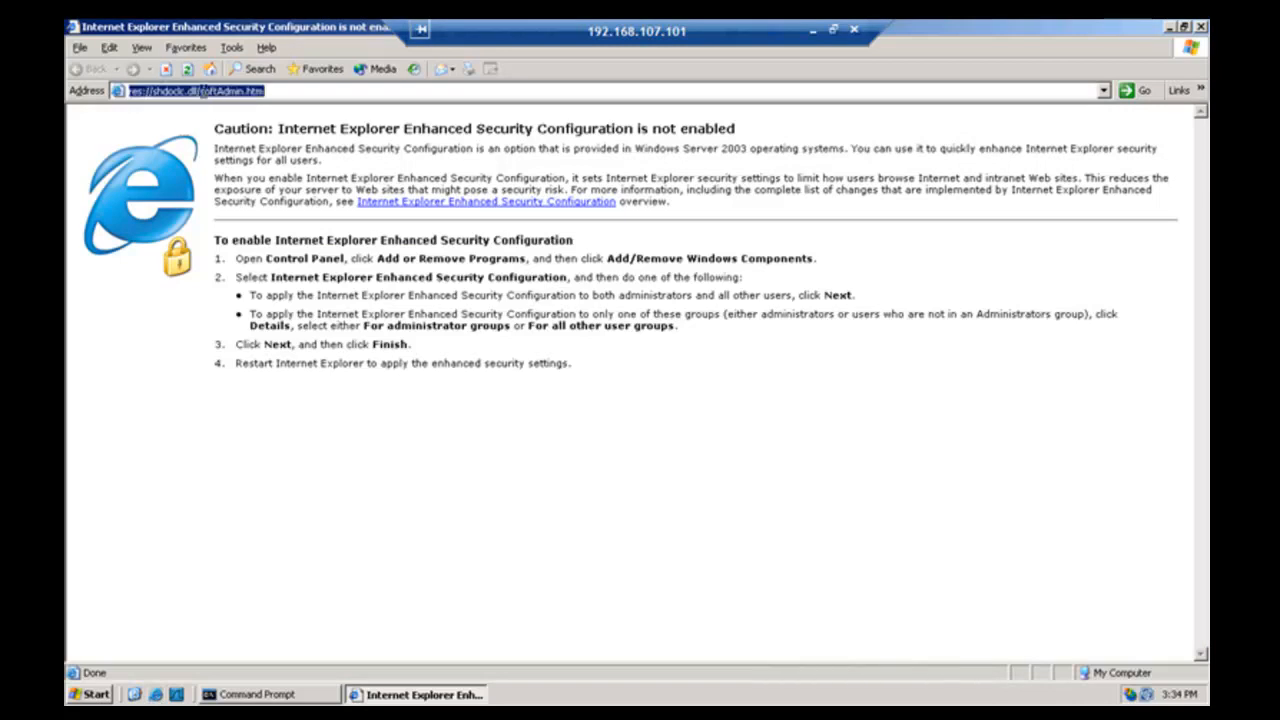
type("ht")
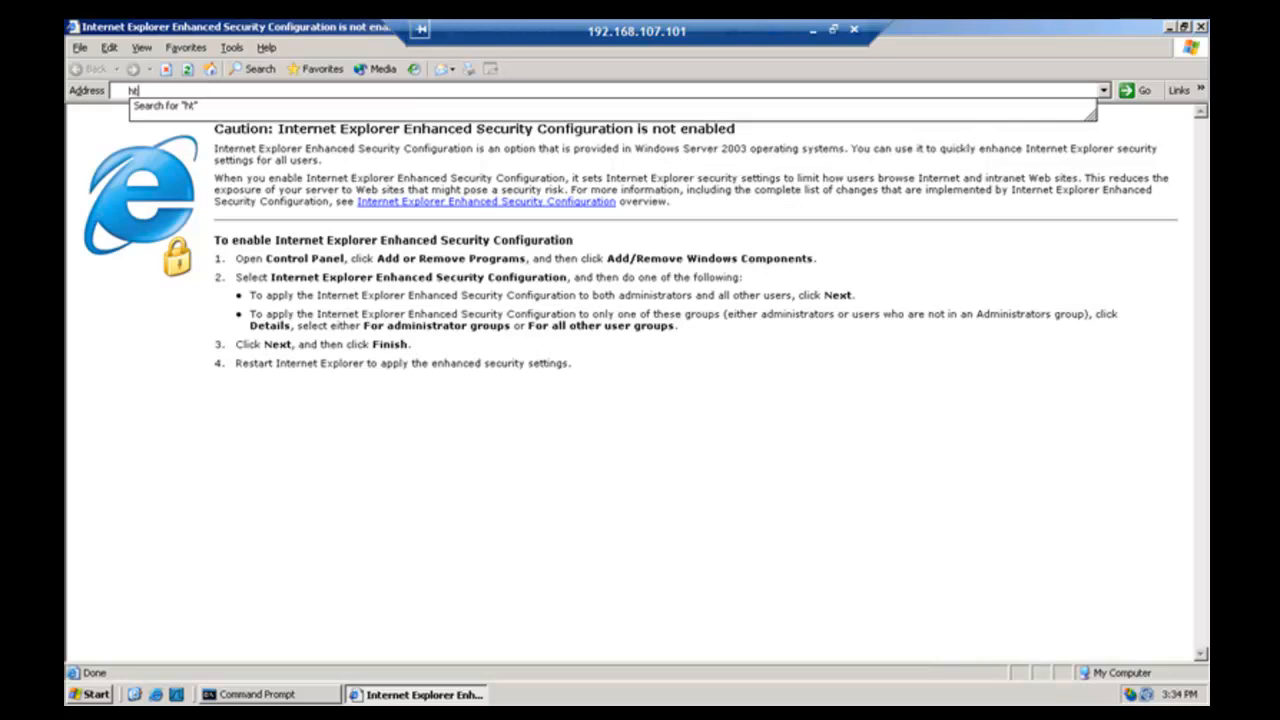
type("tp:")
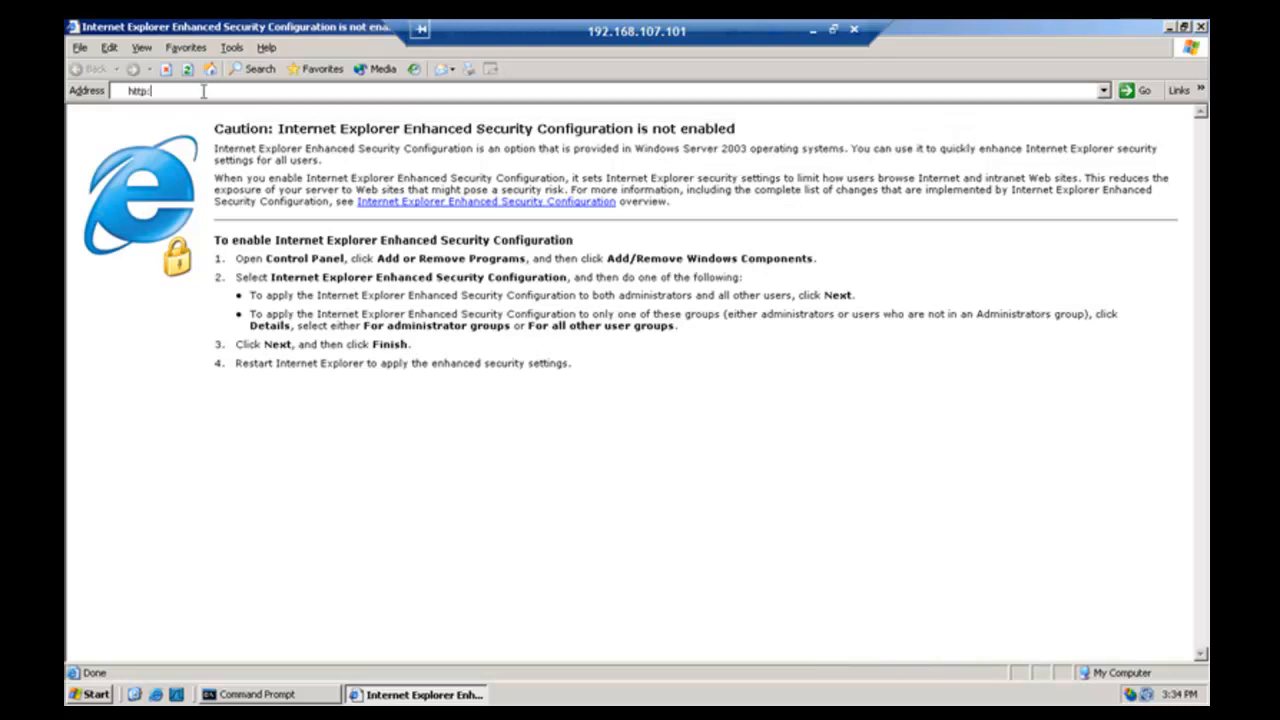
type("//192")
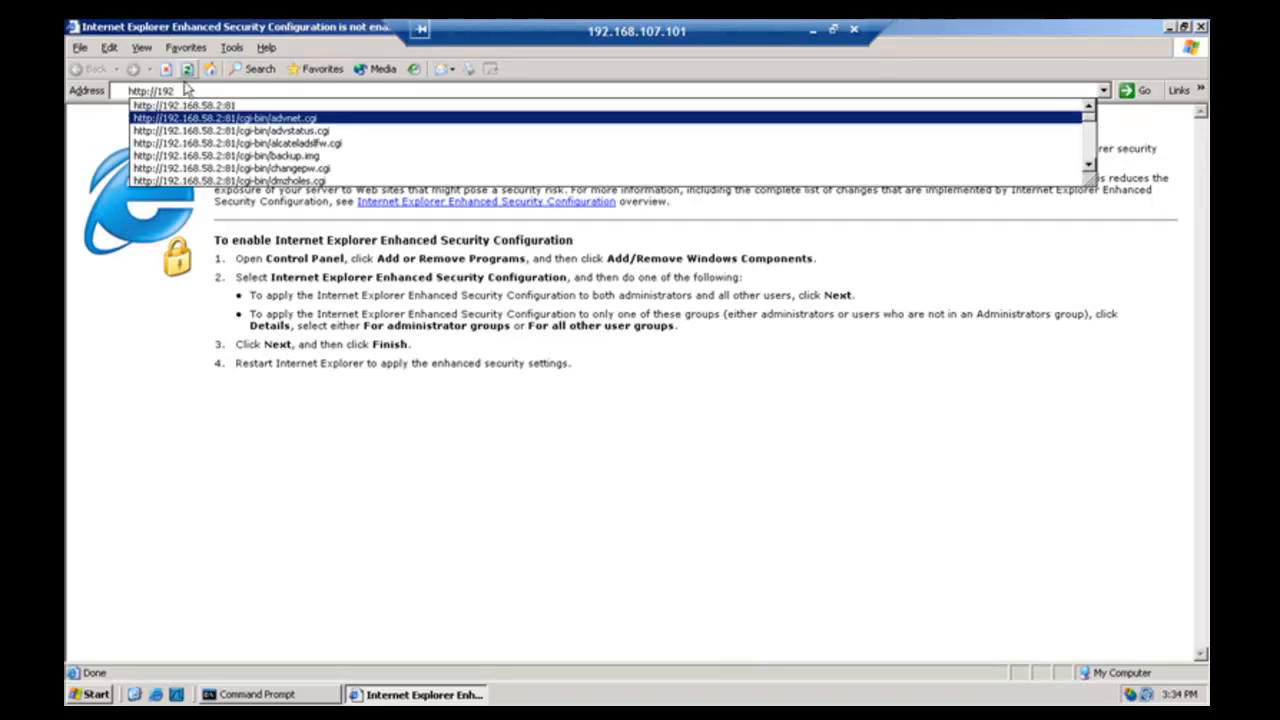
left_click(195, 106)
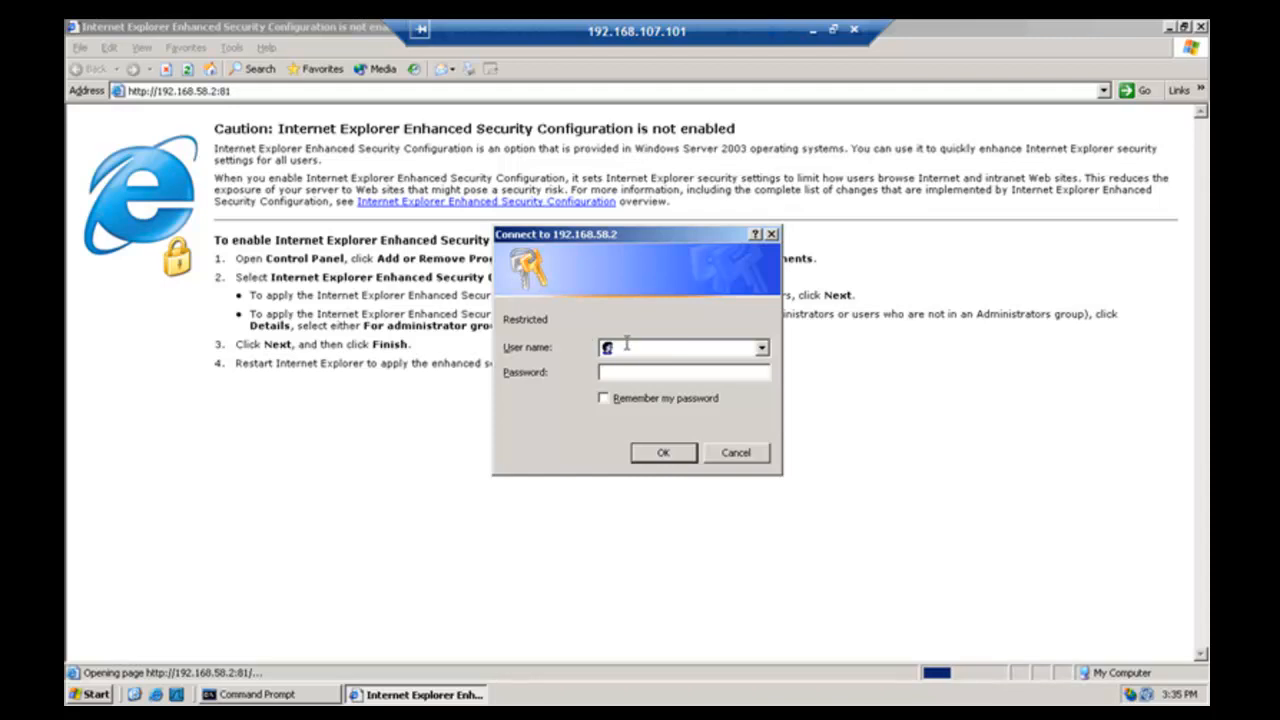
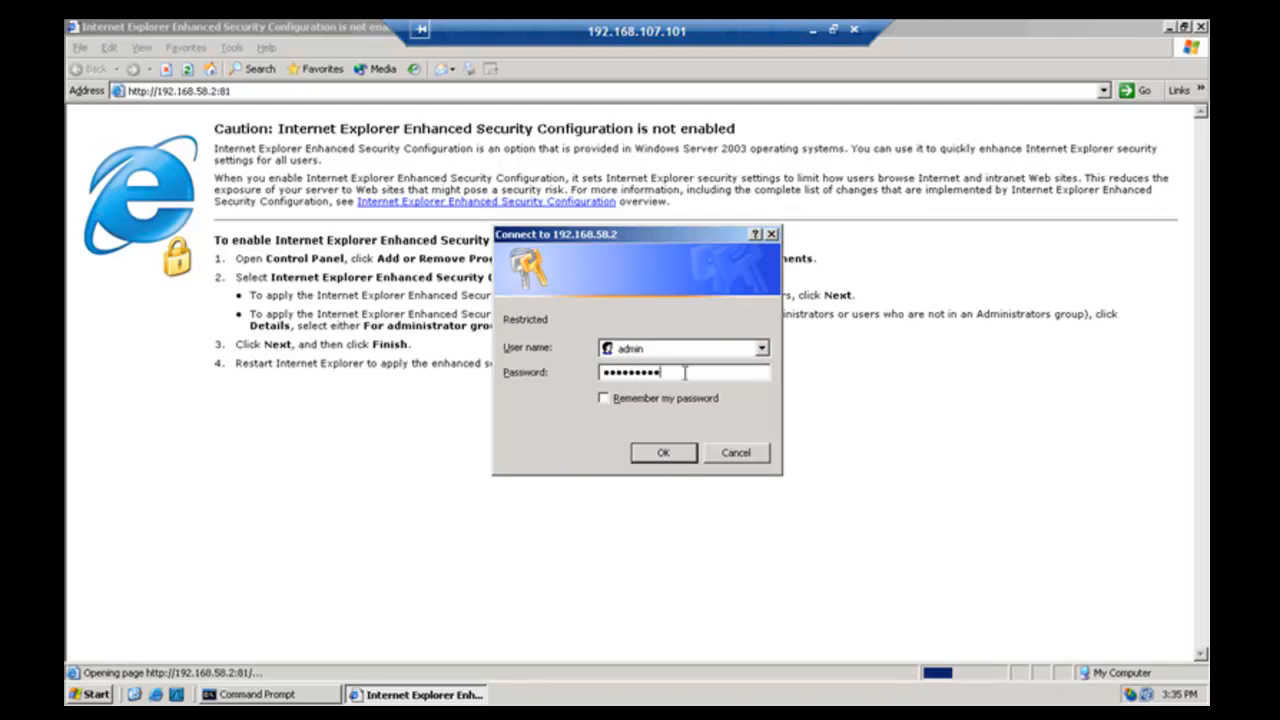
- Log in to the SmoothWall admin interface with the admin user name and password
left_click(664, 454)
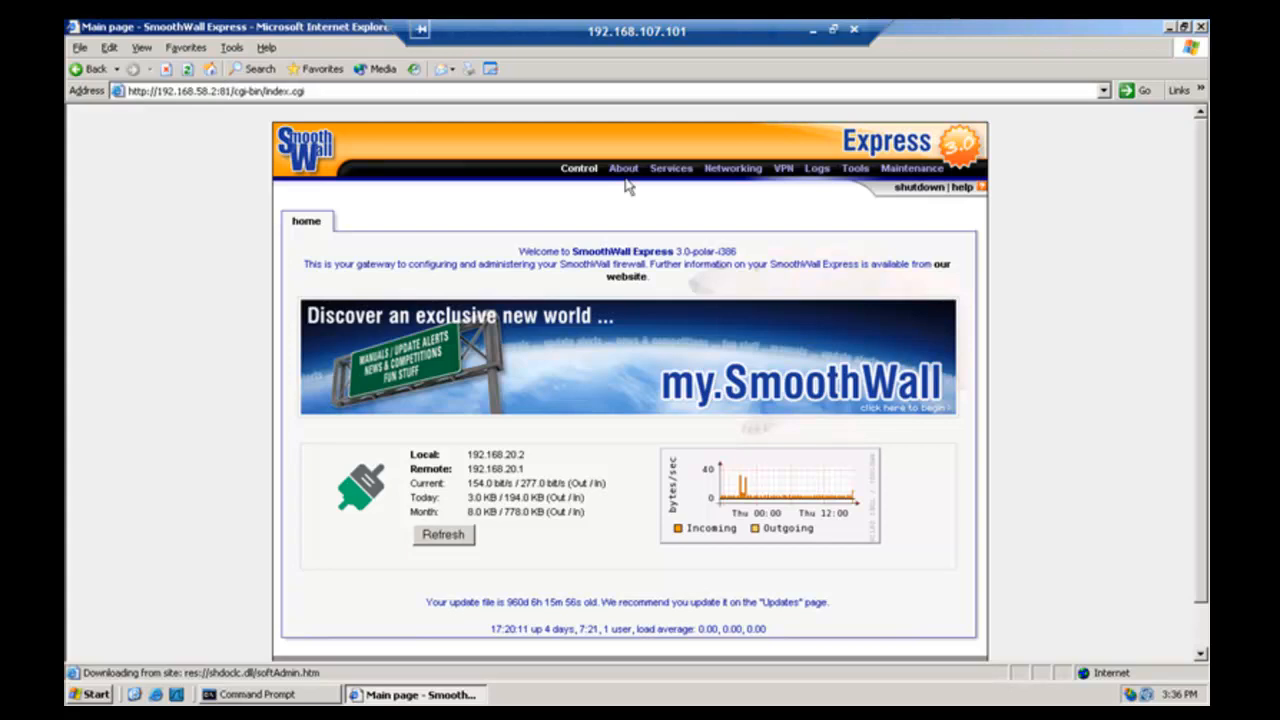
- Open the Networking > incoming port forwarding page in SmoothWall Express
mouse_move(672, 170)
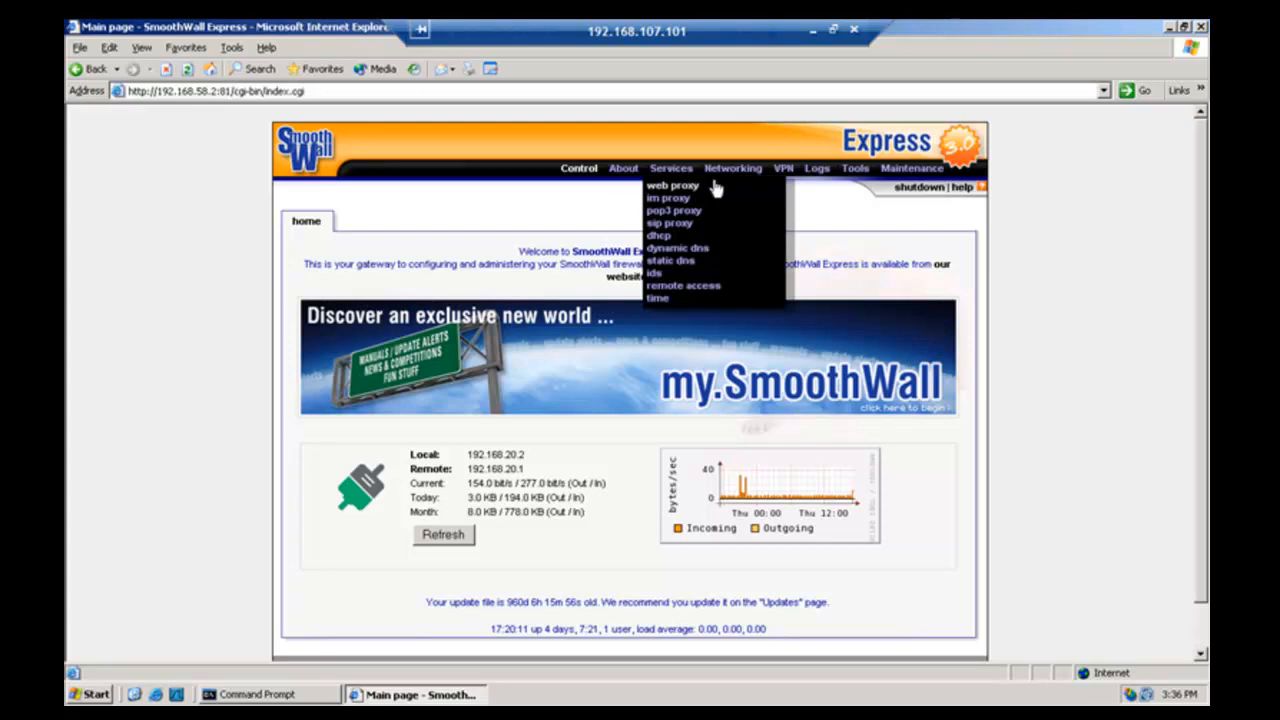
mouse_move(735, 172)
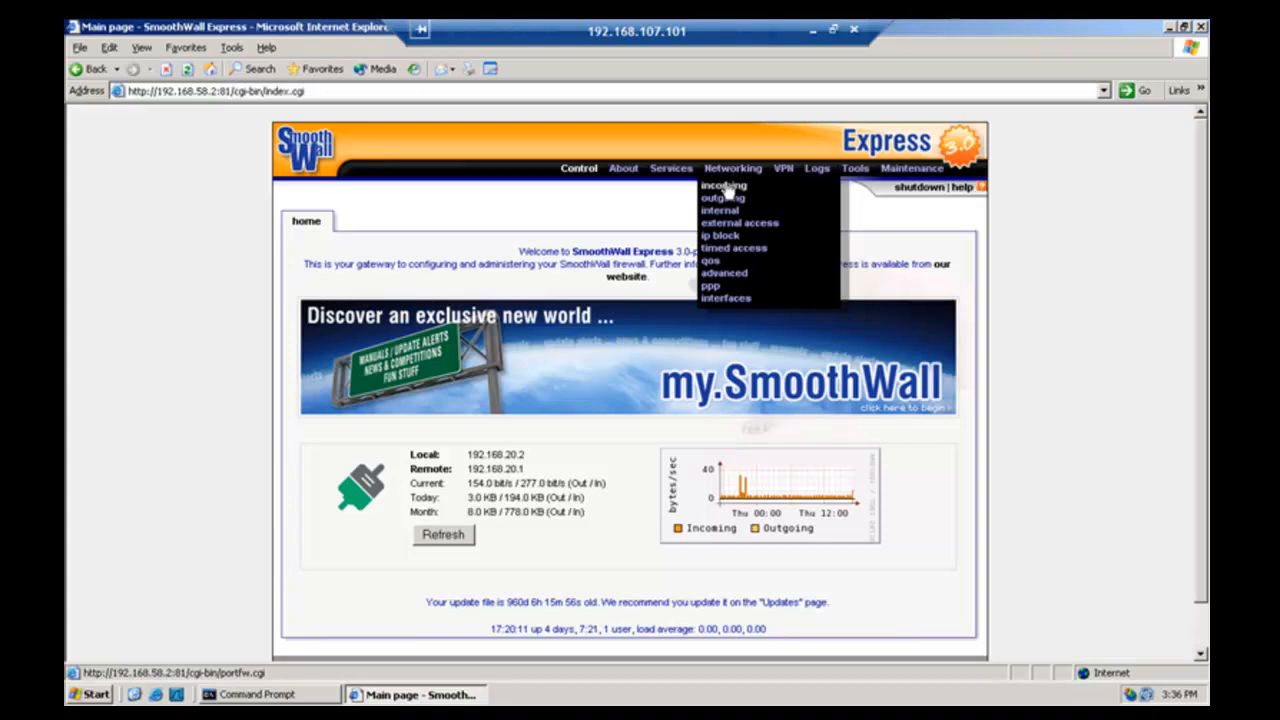
left_click(724, 187)
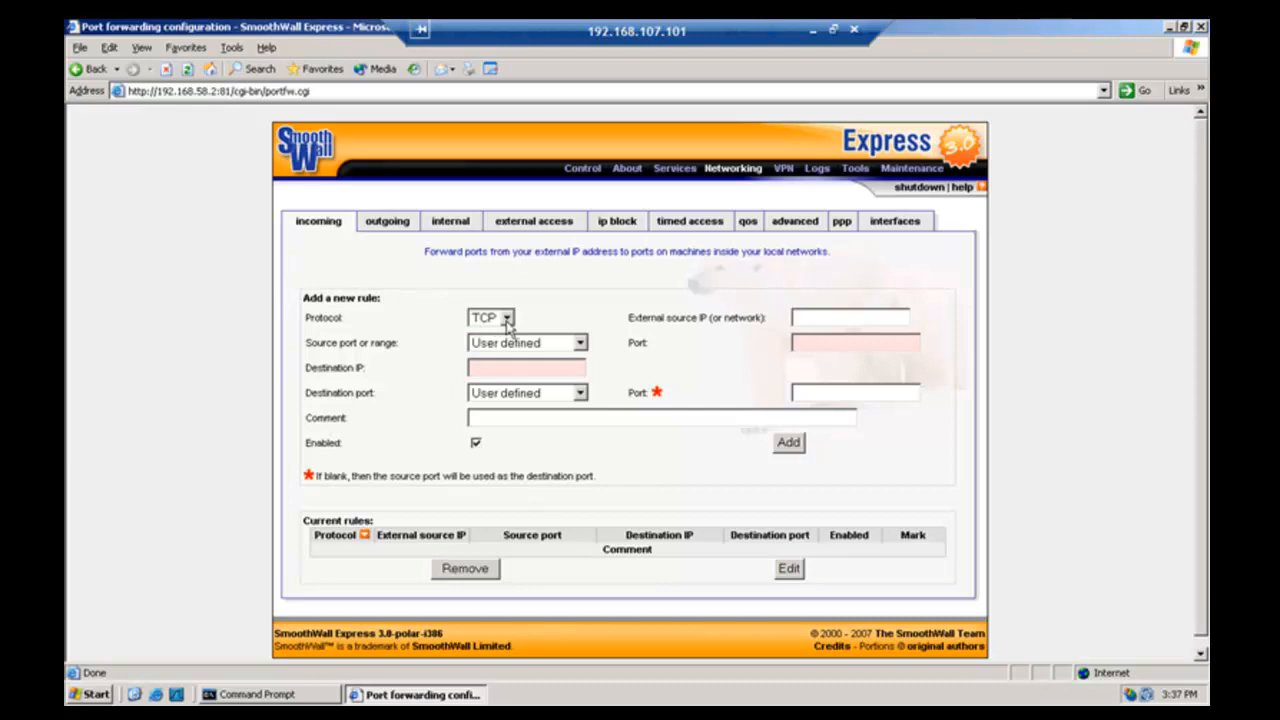
- Fill the rule with High ports source, destination IP 192.168.58.128 and destination port HTTP
left_click(580, 343)
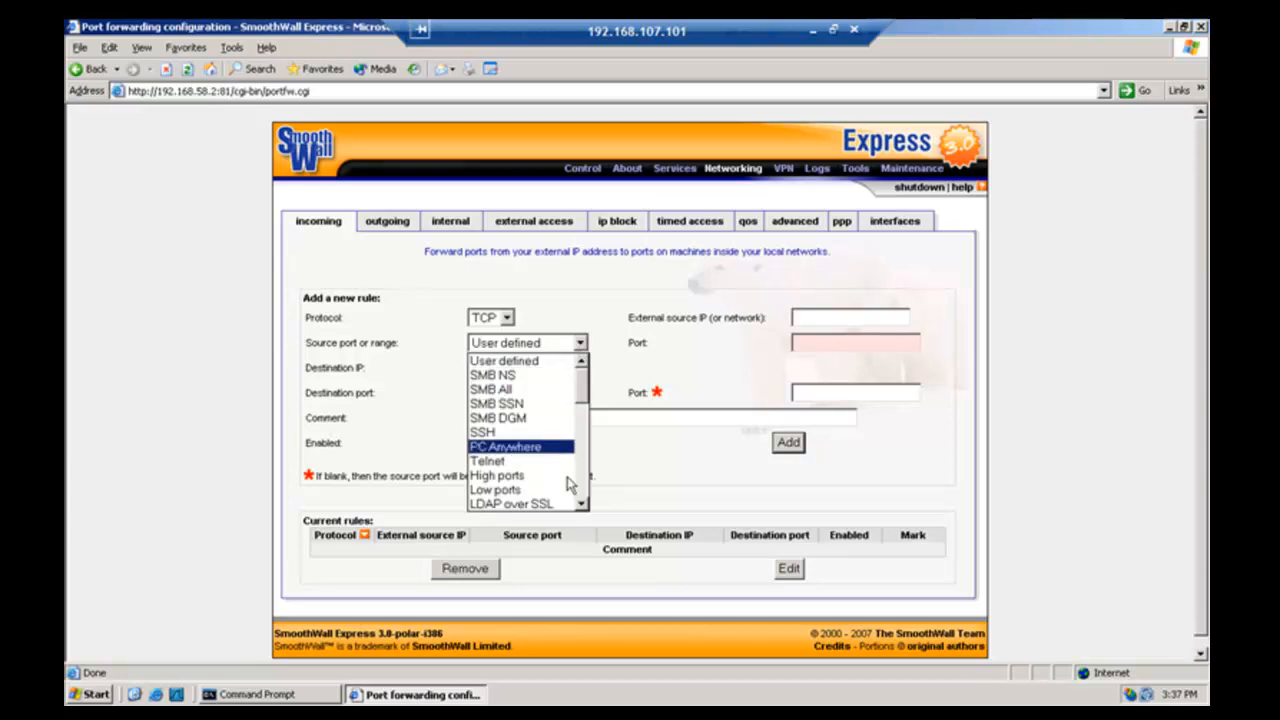
left_click(514, 477)
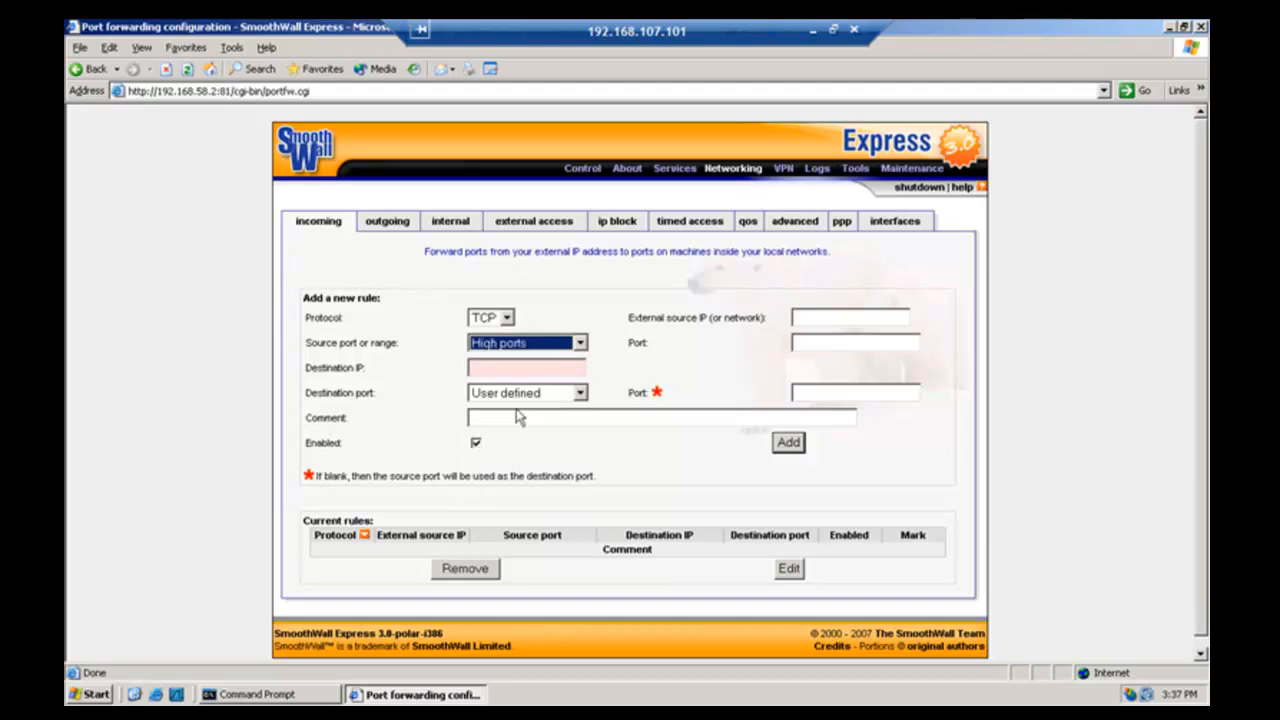
left_click(481, 366)
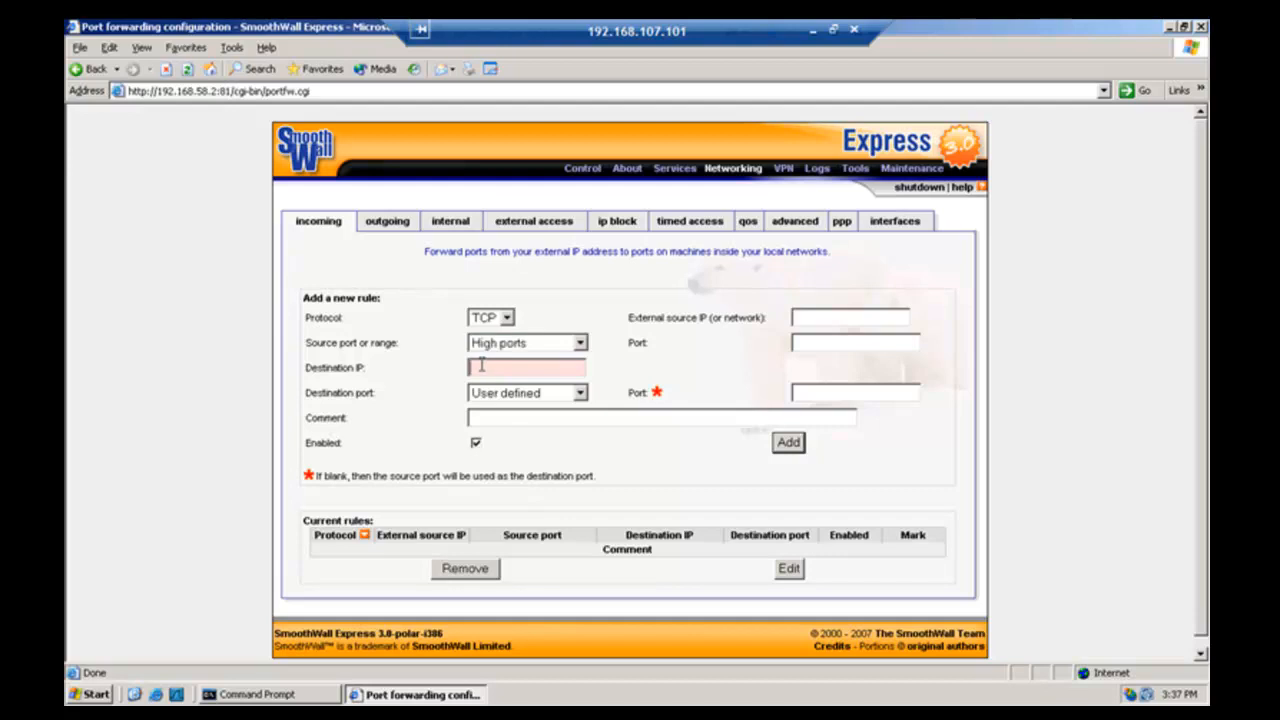
type("192.168.58.128")
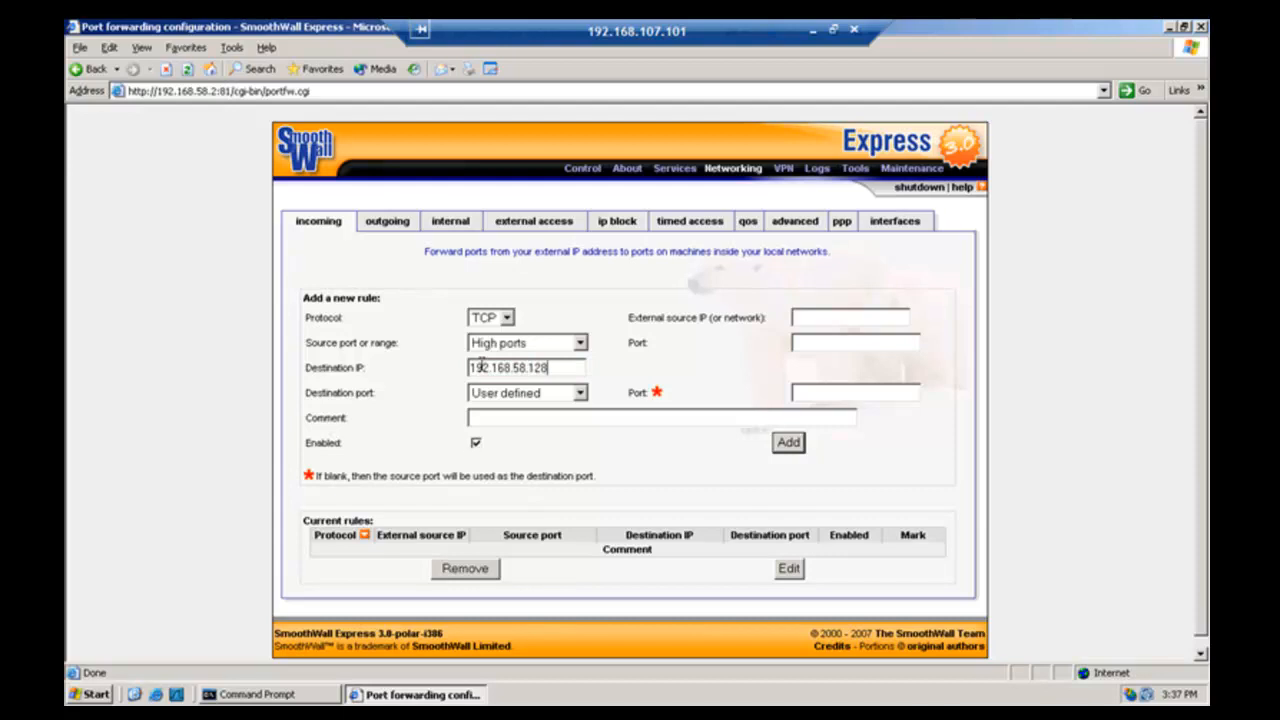
left_click(581, 395)
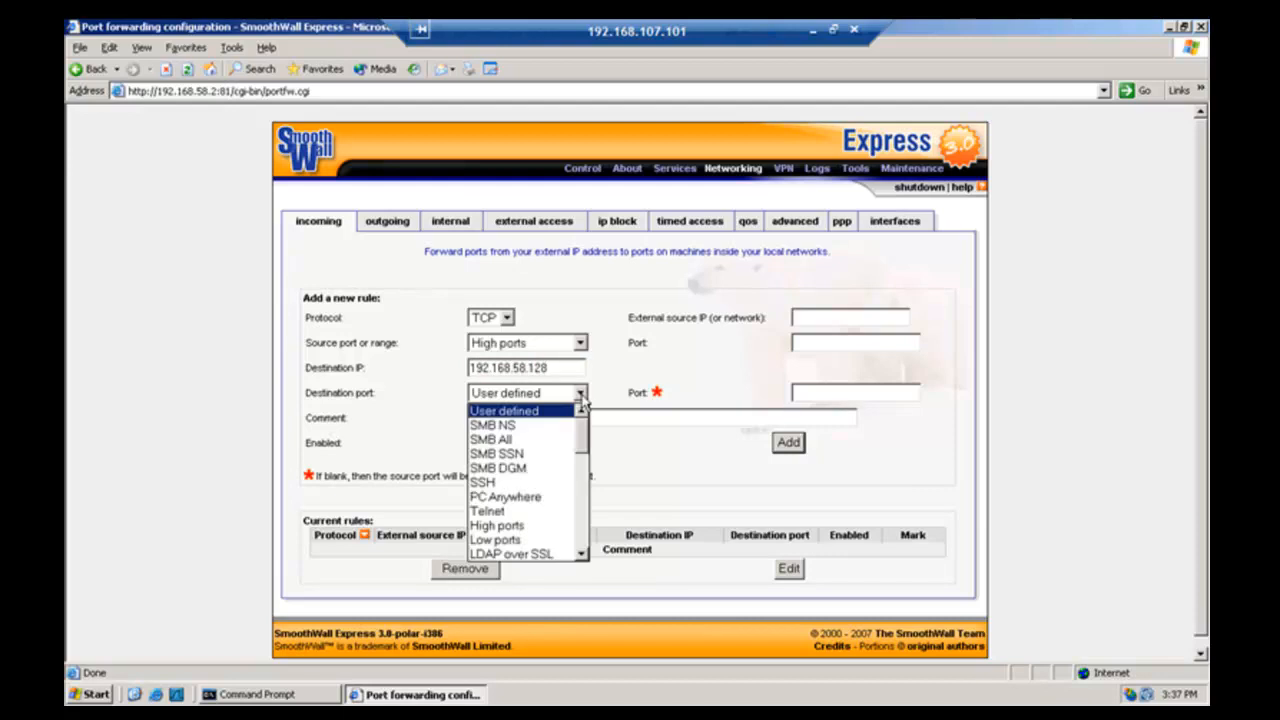
left_click(585, 540)
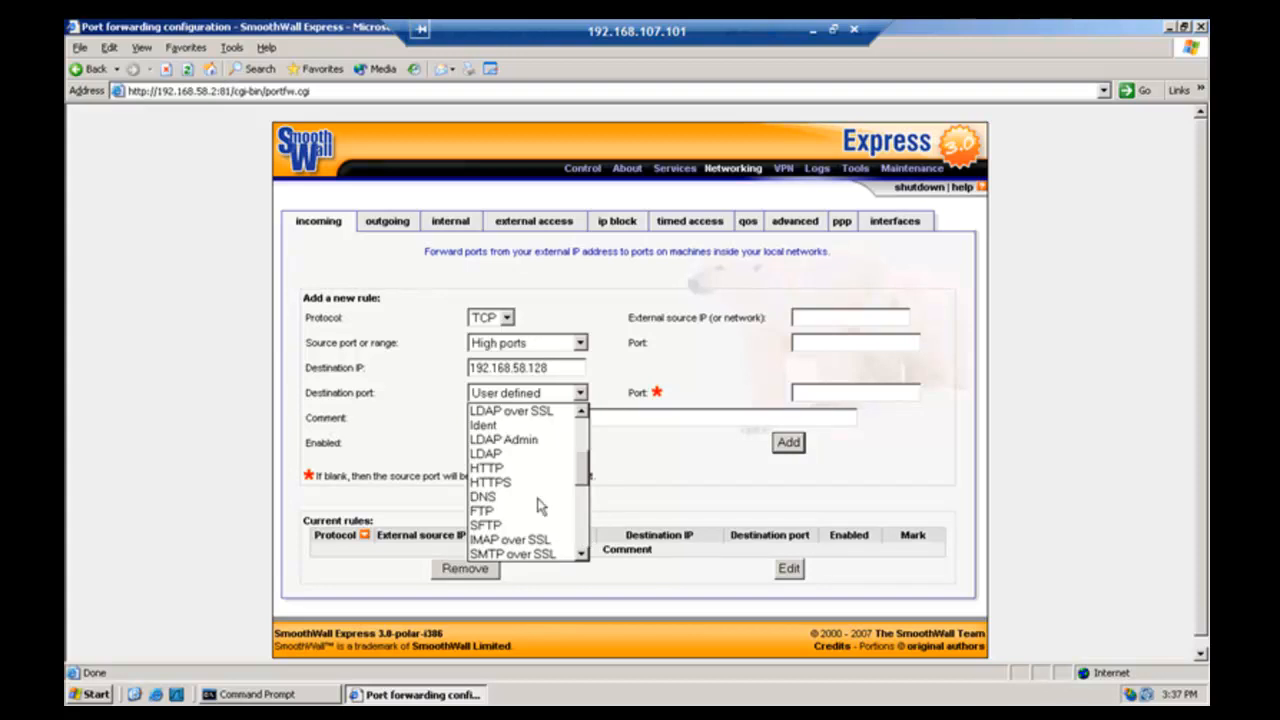
left_click(495, 468)
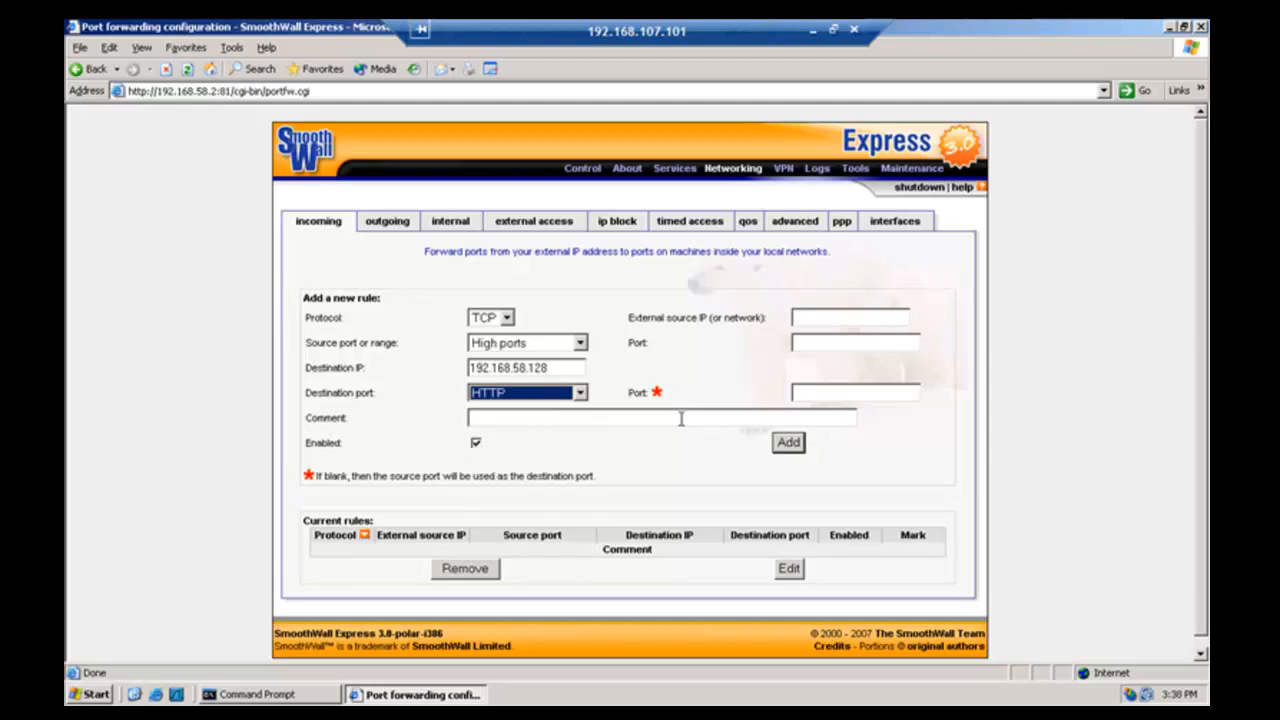
- Add the TCP high-ports rule forwarding to 192.168.58.128 HTTP (80), then exit full-screen view
left_click(787, 447)
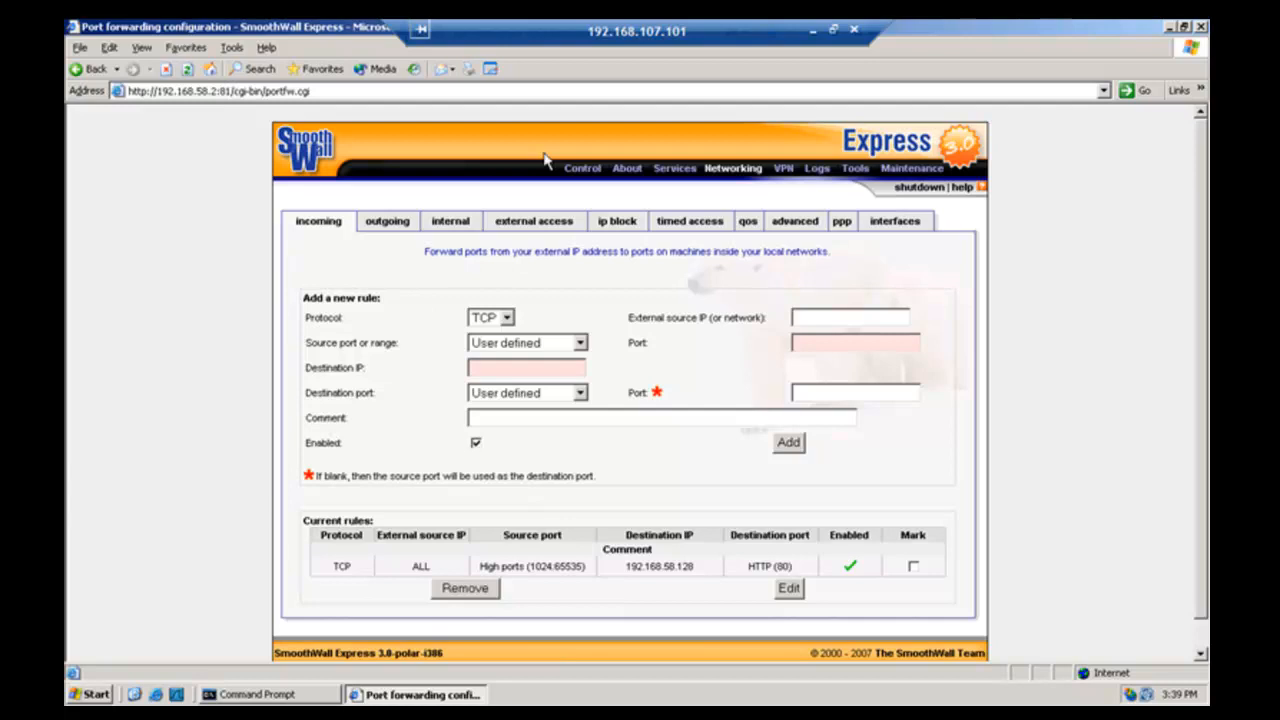
key("ctrl+alt+Return")
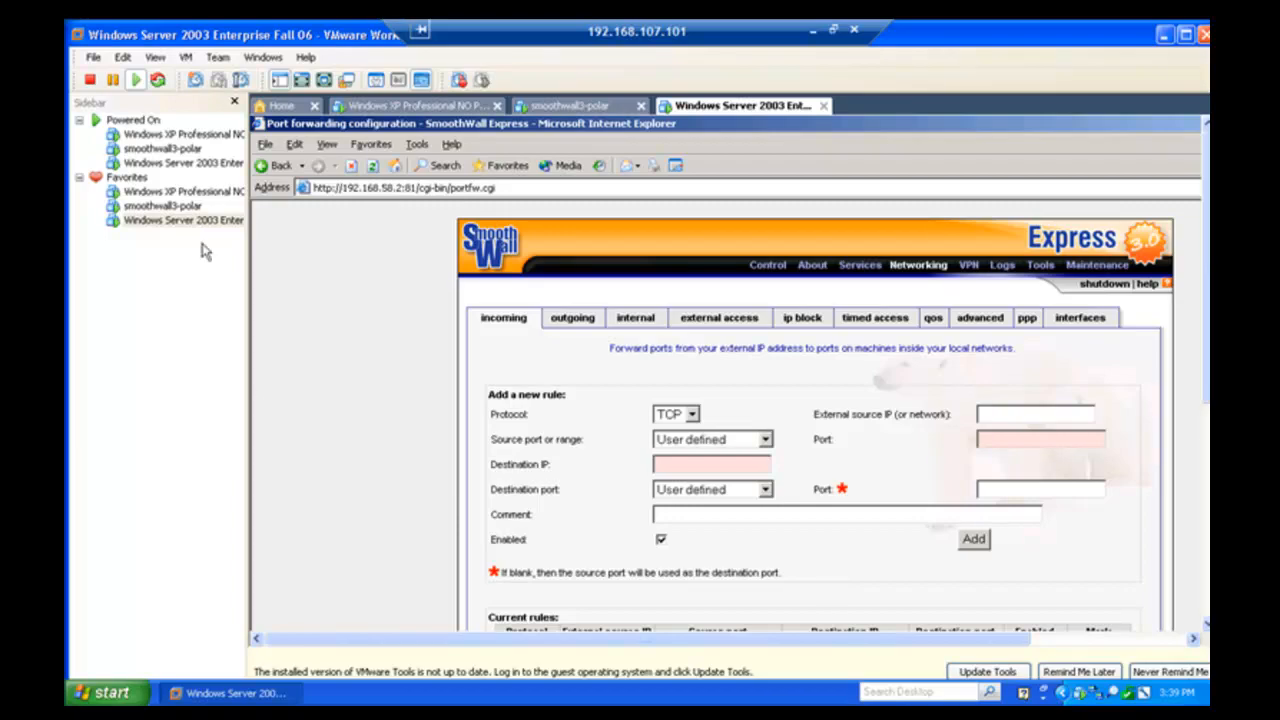
- On the XP machine, scan 192.168.58.128 in SuperScan and expand the host to see port 80 open
left_click(200, 193)
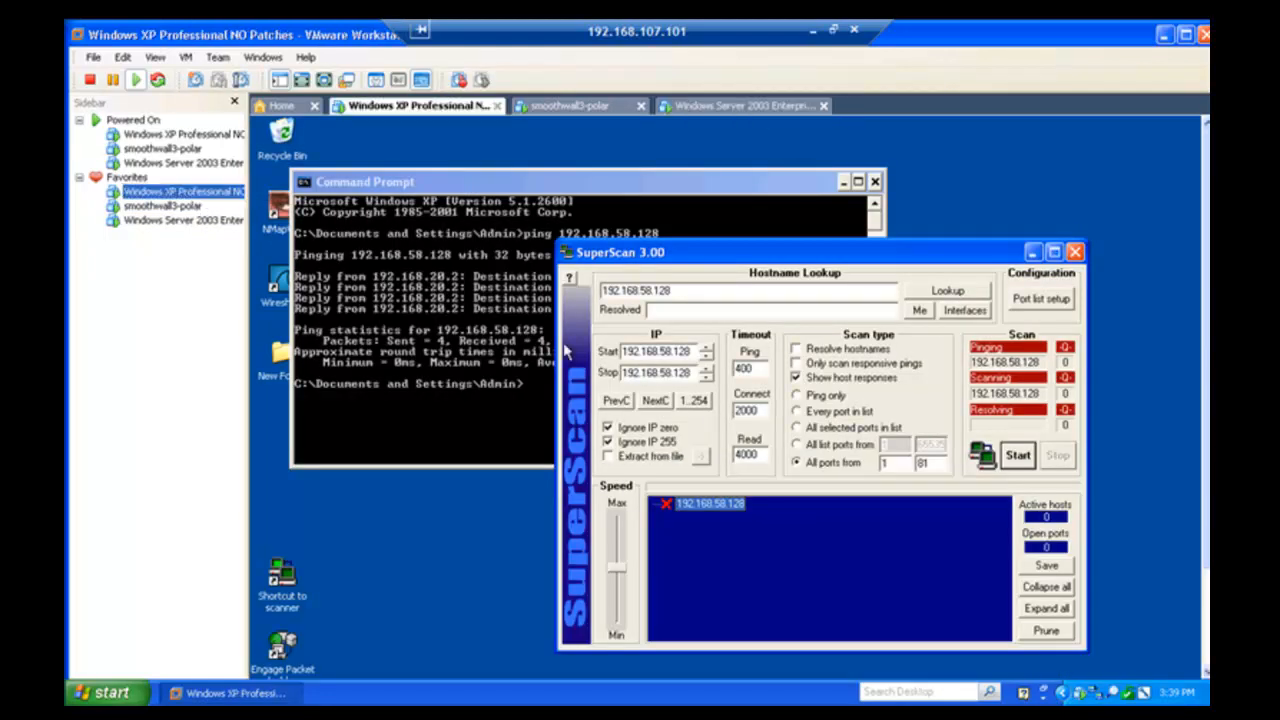
left_click(1018, 456)
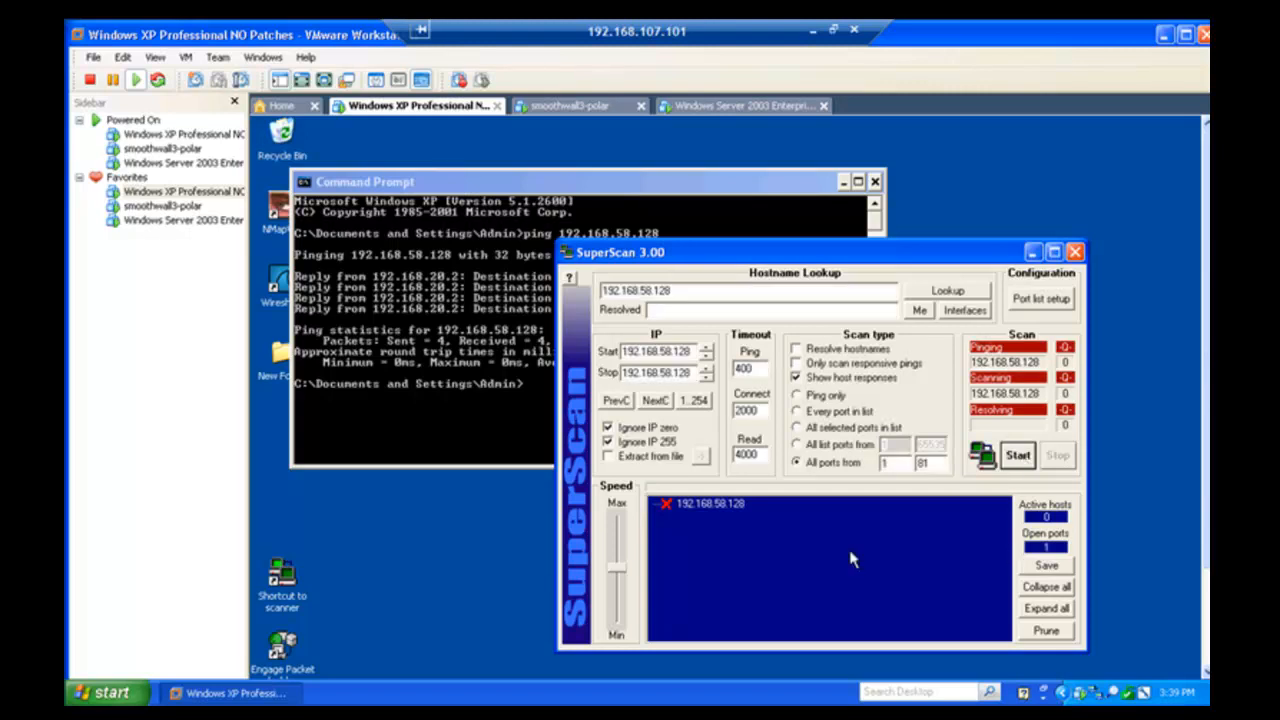
double_click(697, 505)
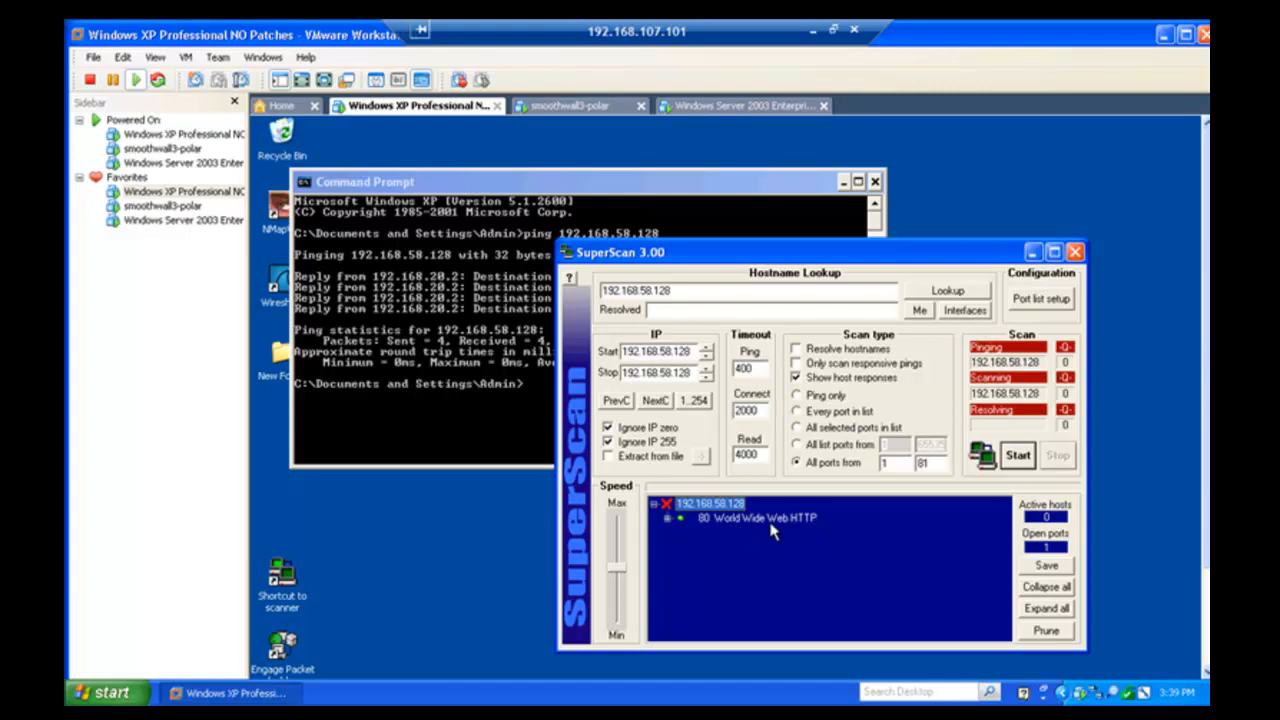
left_click(390, 545)
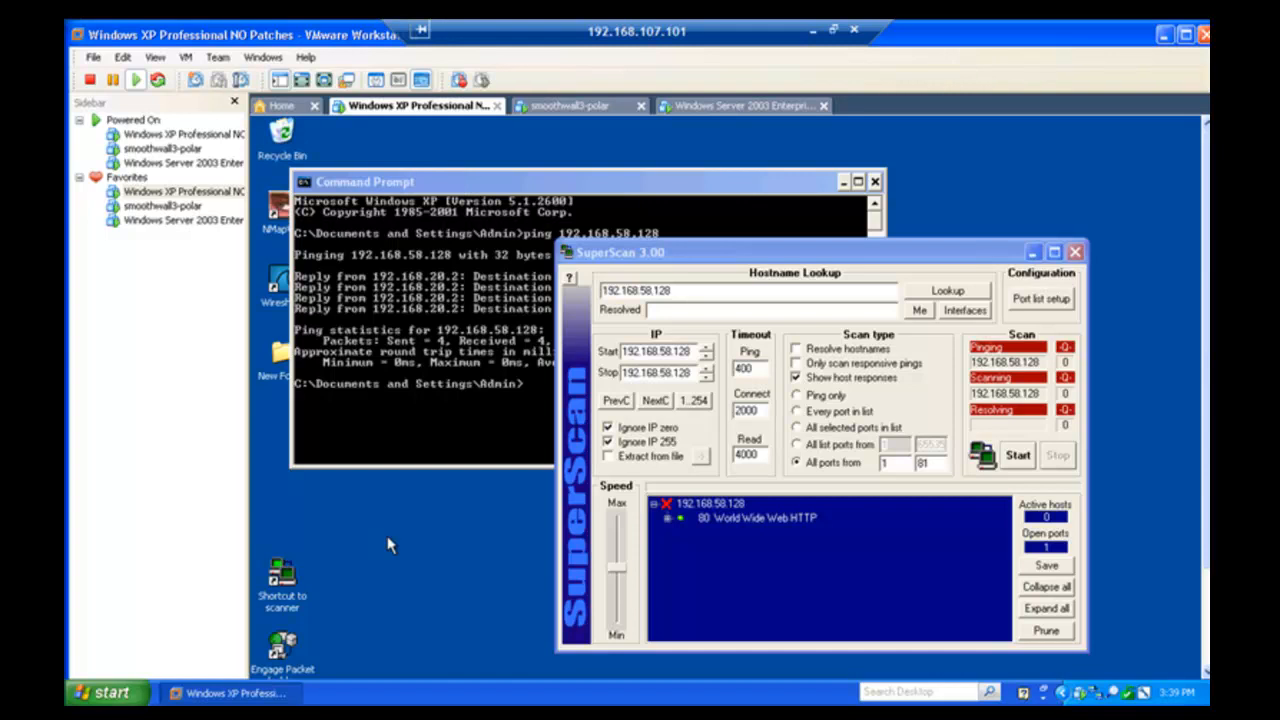
- Mark and remove the HTTP forwarding rule on the Server 2003 VM, then return to the XP machine
left_click(175, 222)
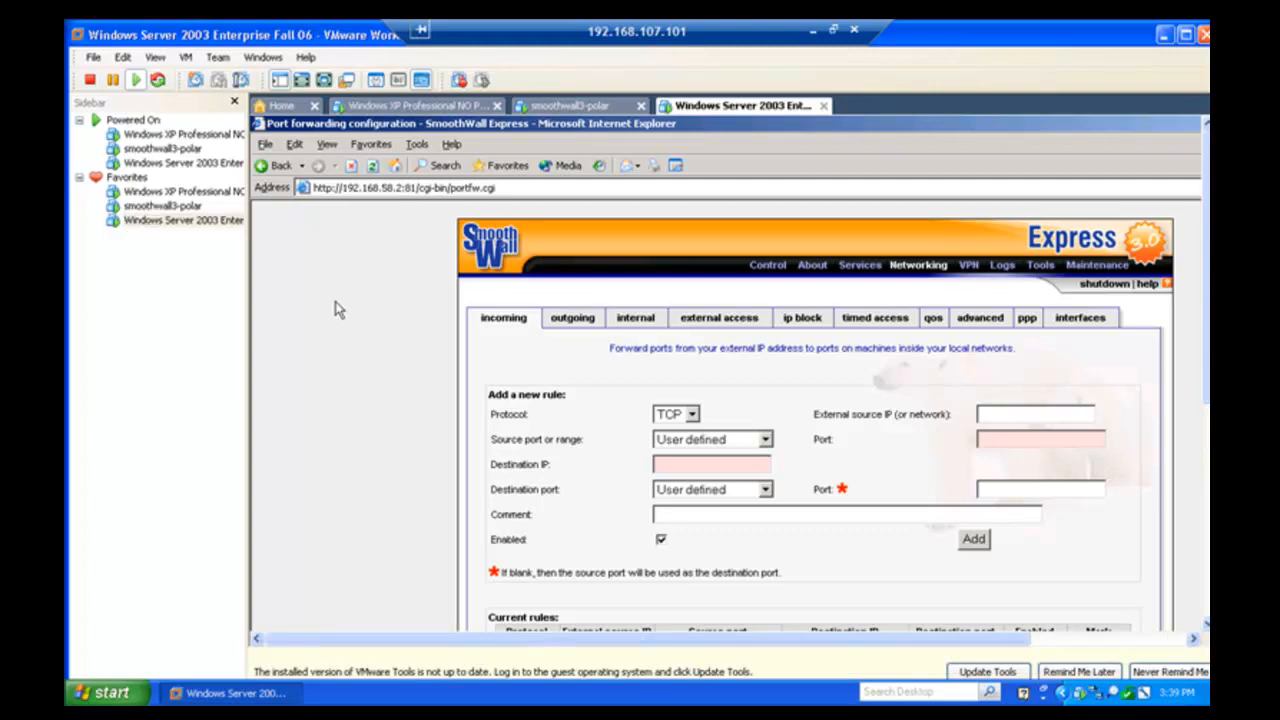
key("ctrl+alt+Return")
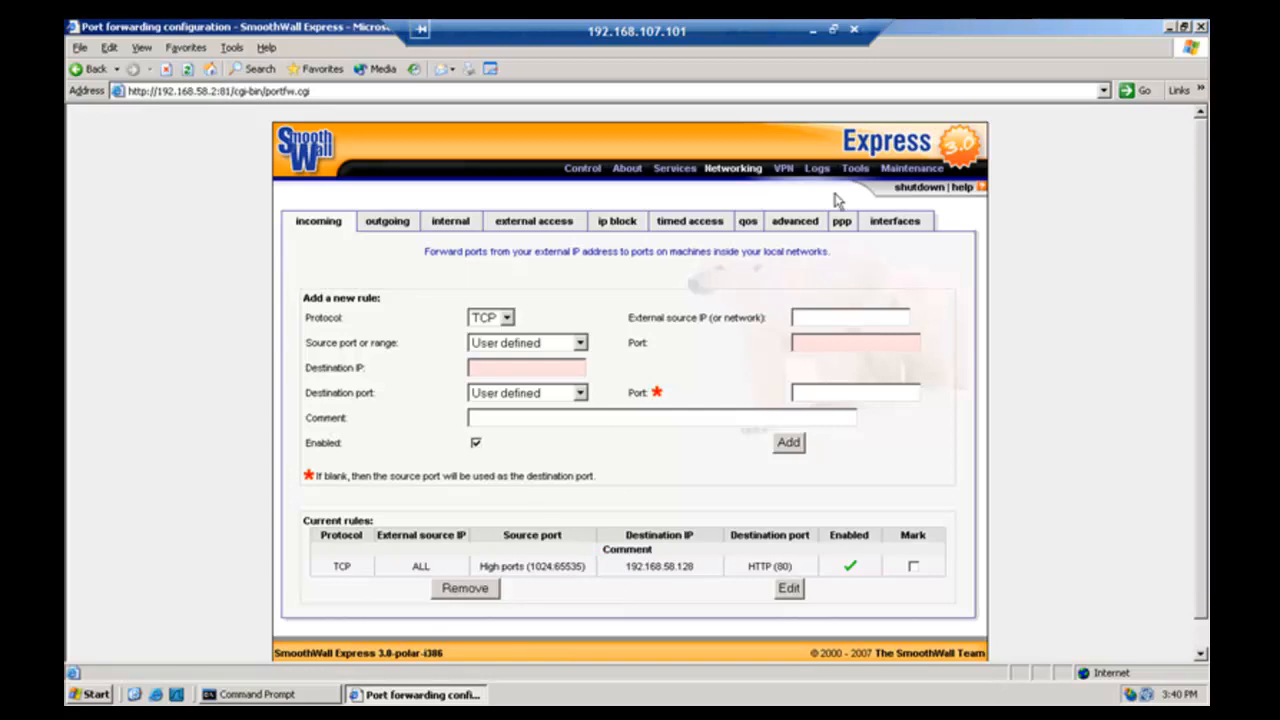
left_click(912, 567)
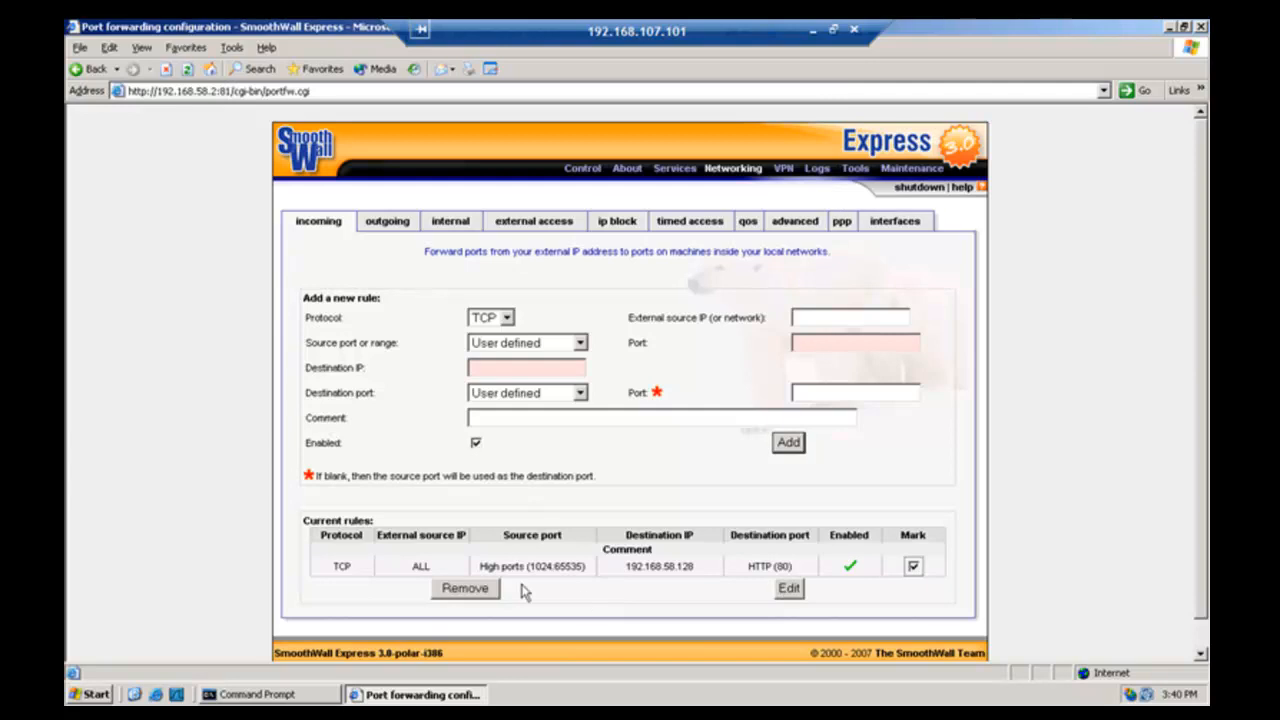
left_click(466, 590)
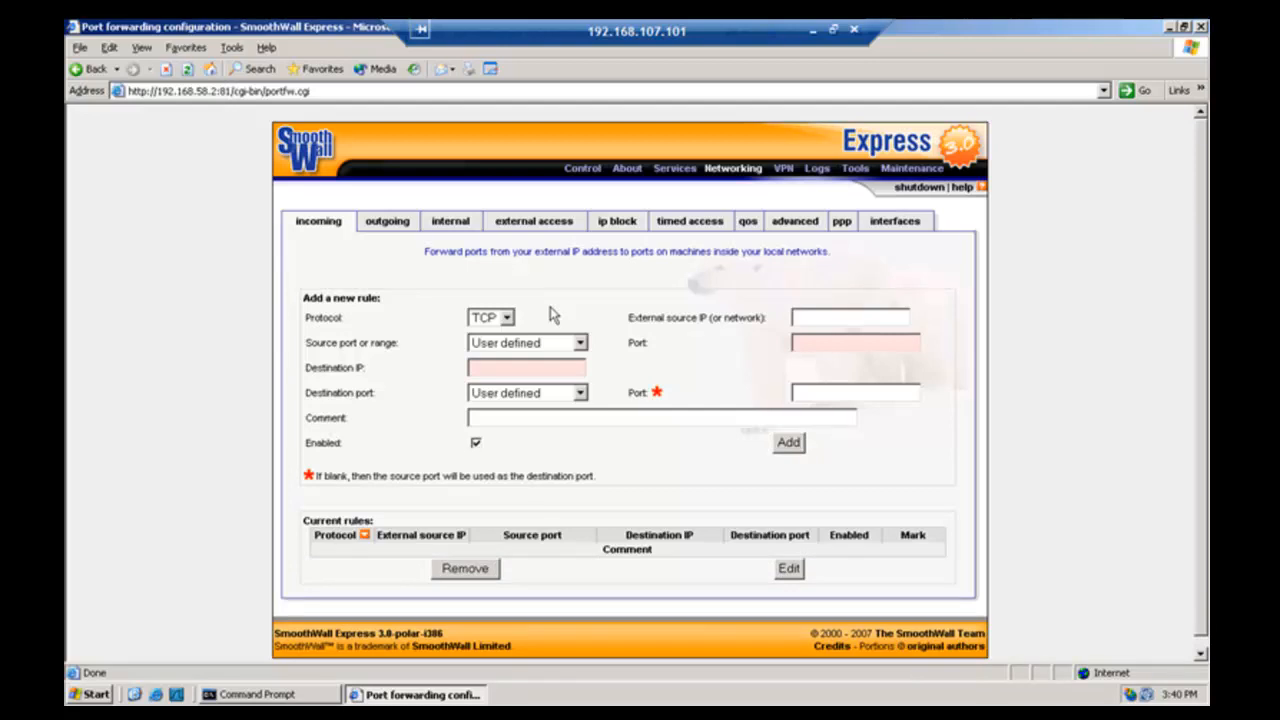
key("ctrl+alt+Return")
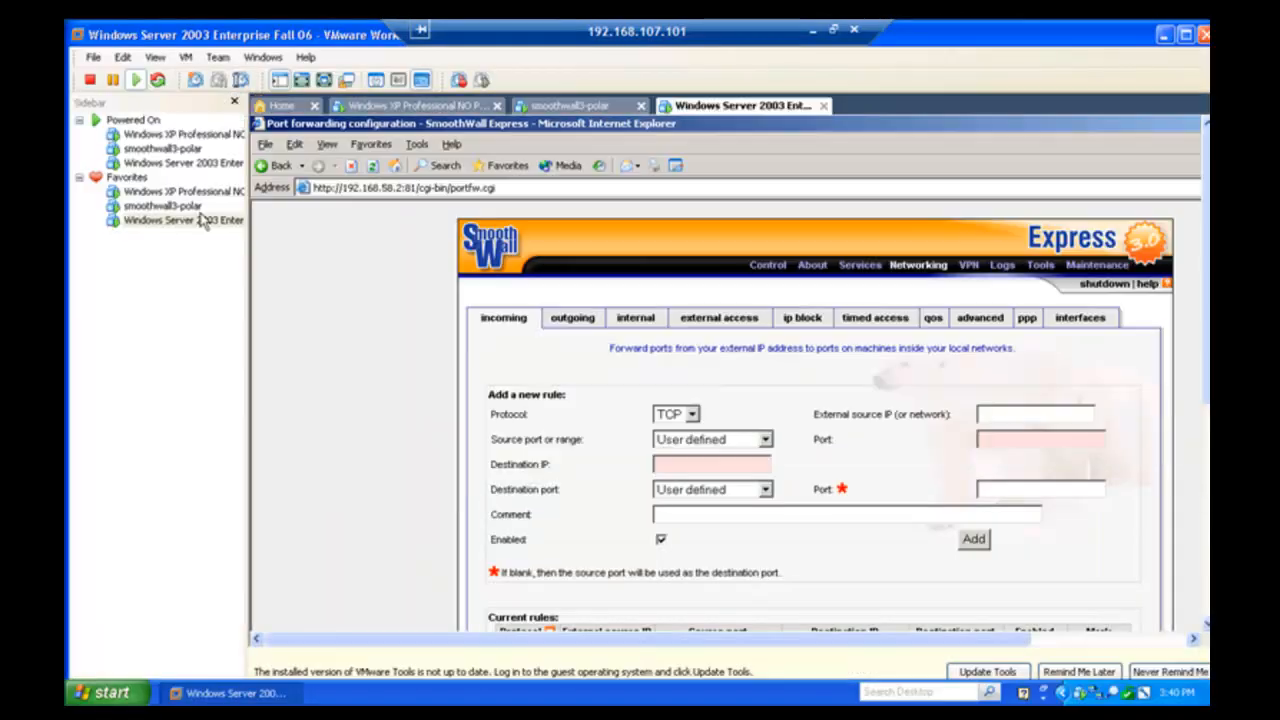
left_click(150, 192)
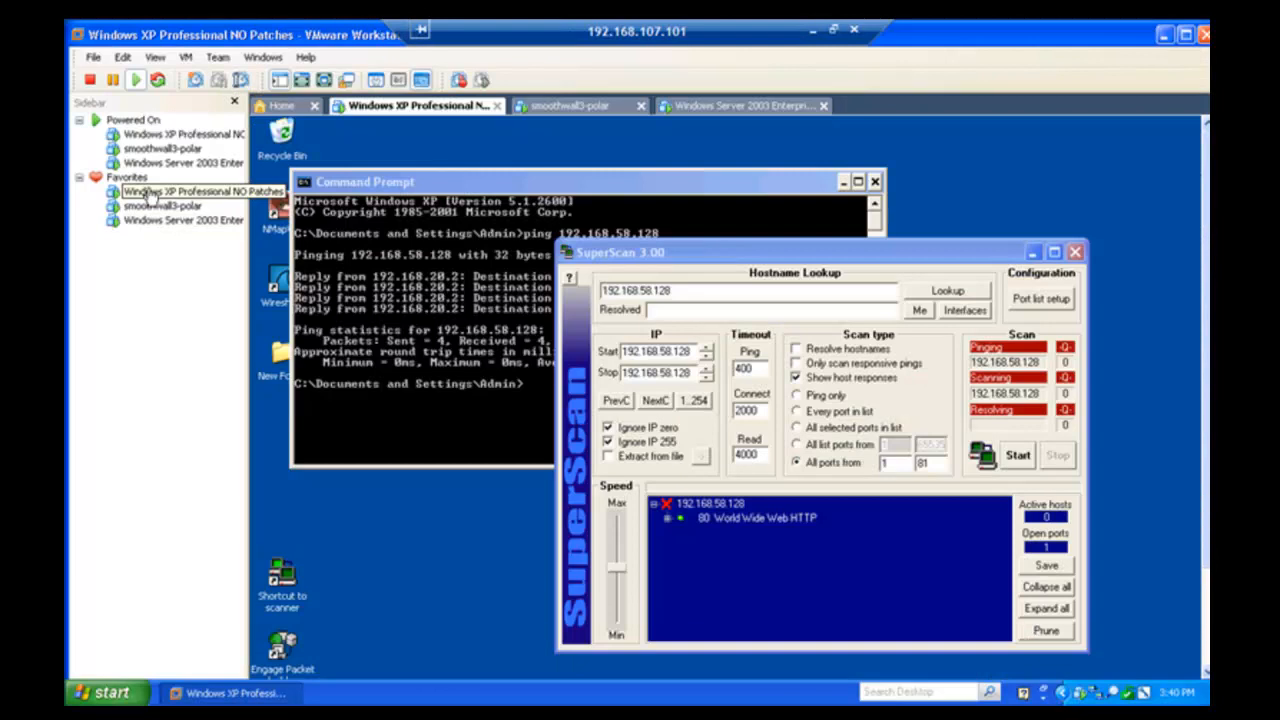
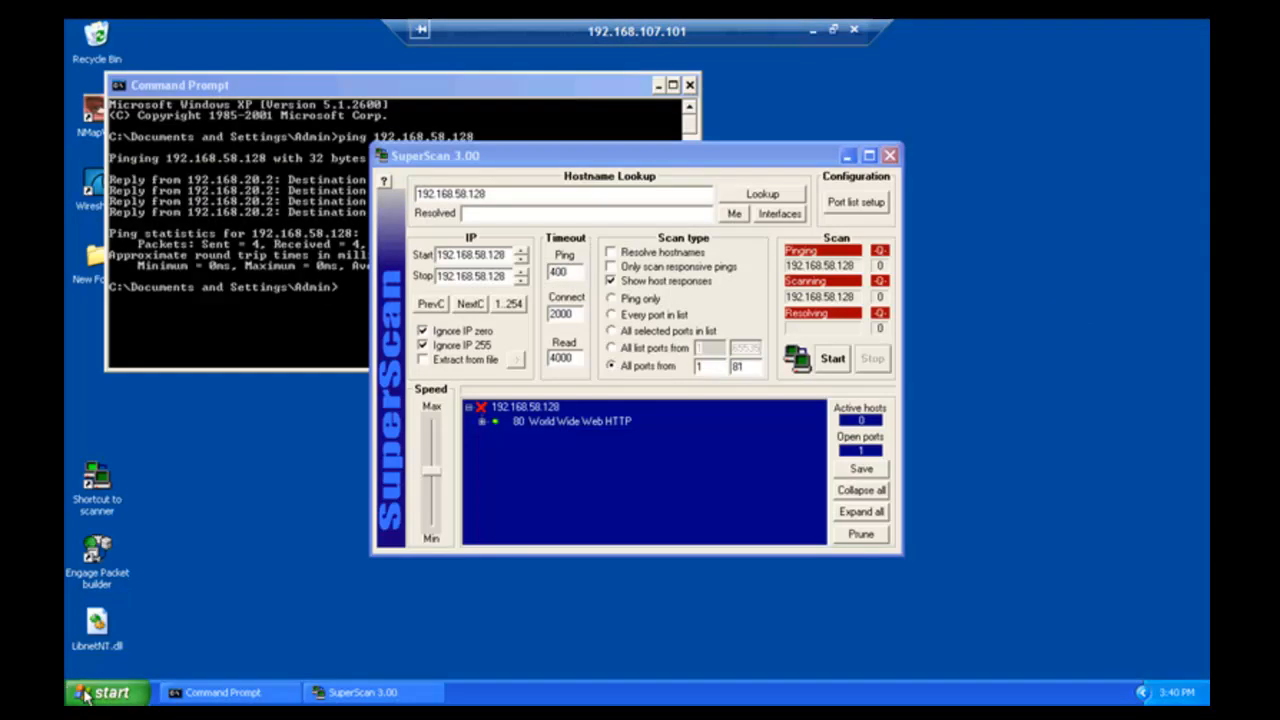
- Launch Wireshark from the Windows XP Start menu
left_click(106, 694)
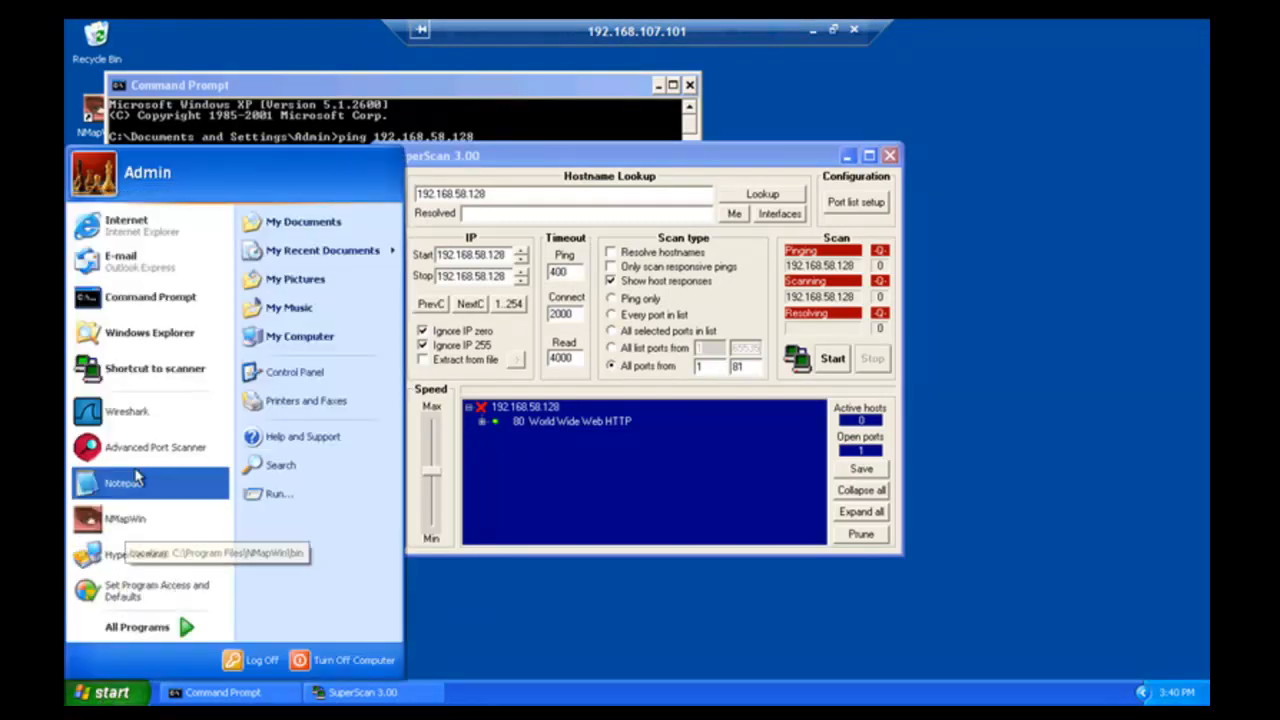
left_click(145, 418)
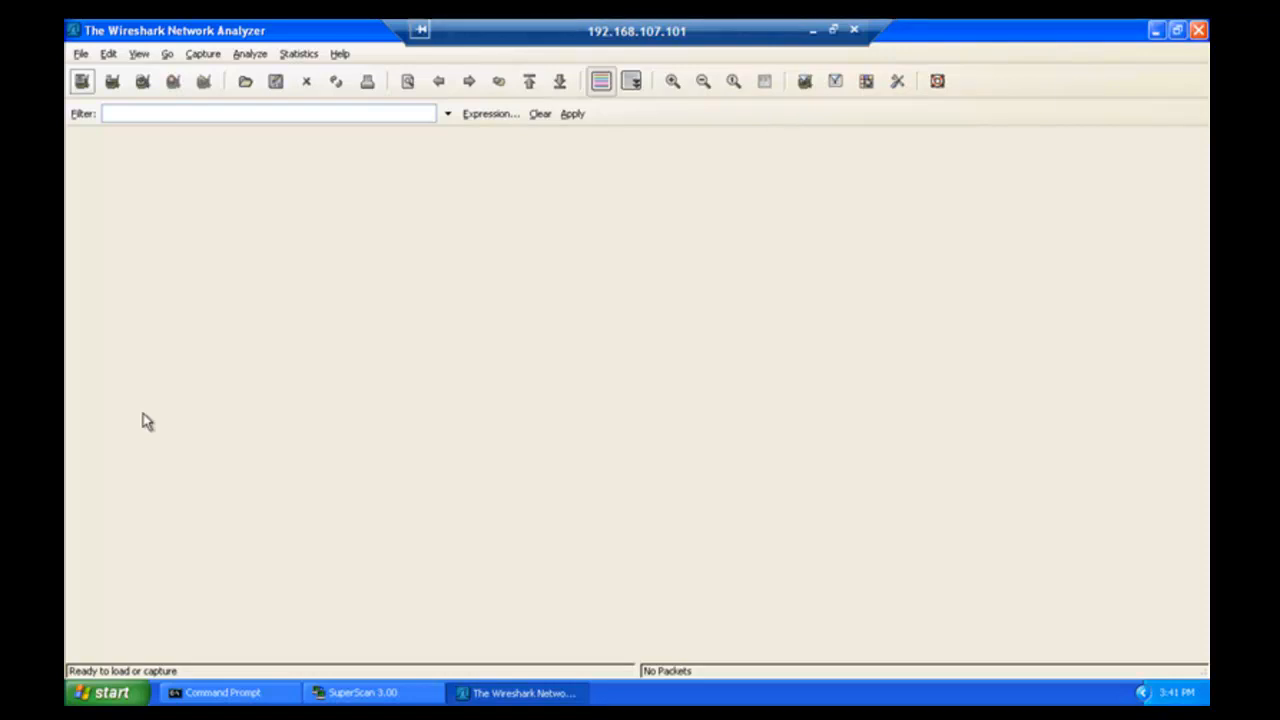
left_click(204, 56)
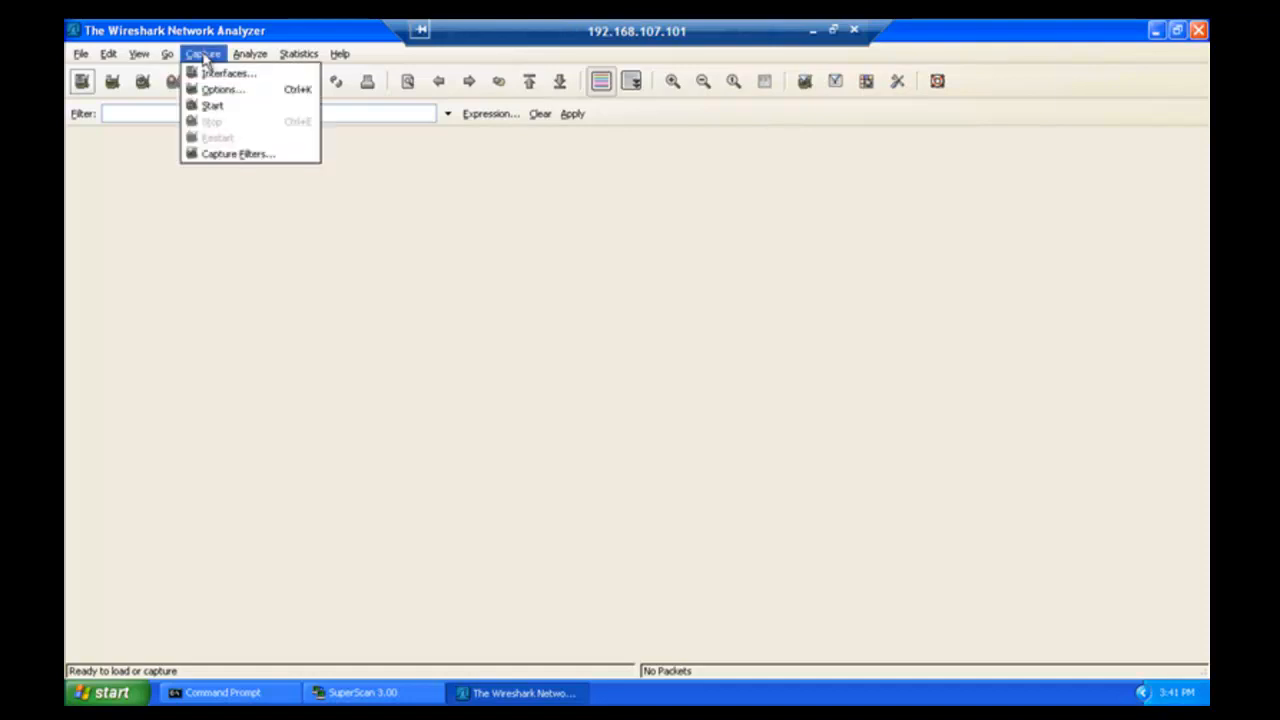
left_click(219, 112)
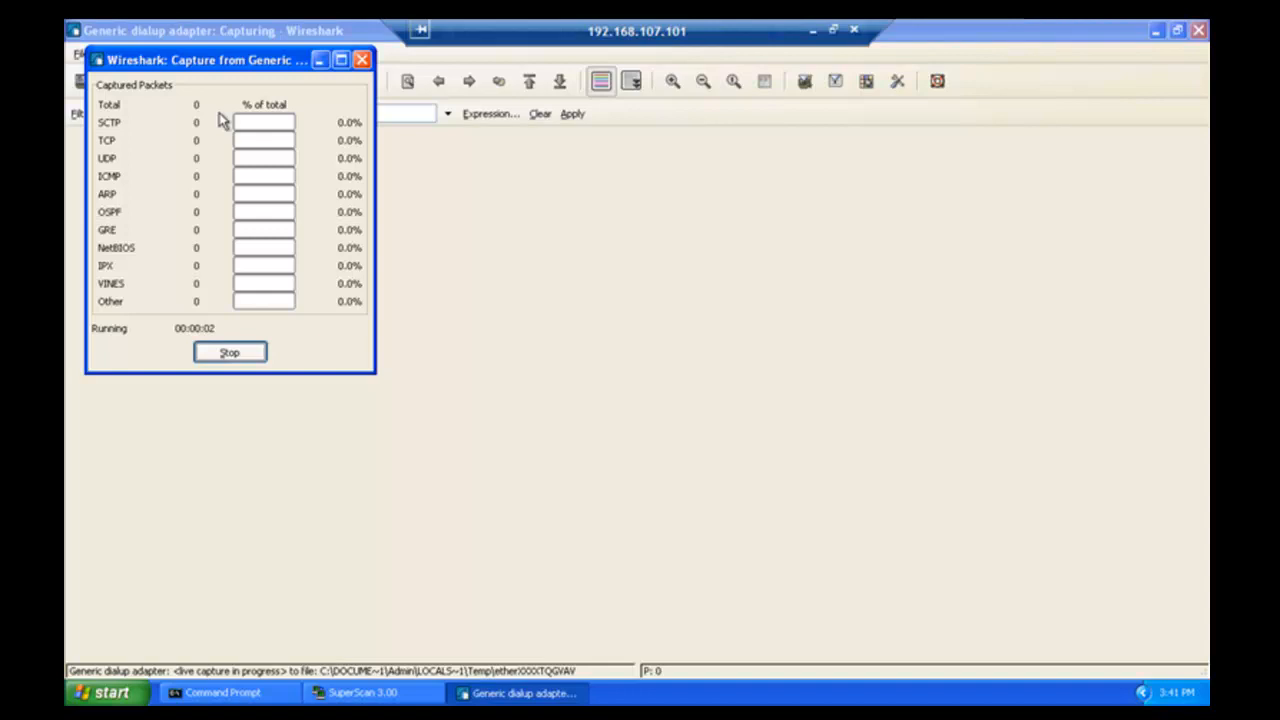
left_click(362, 62)
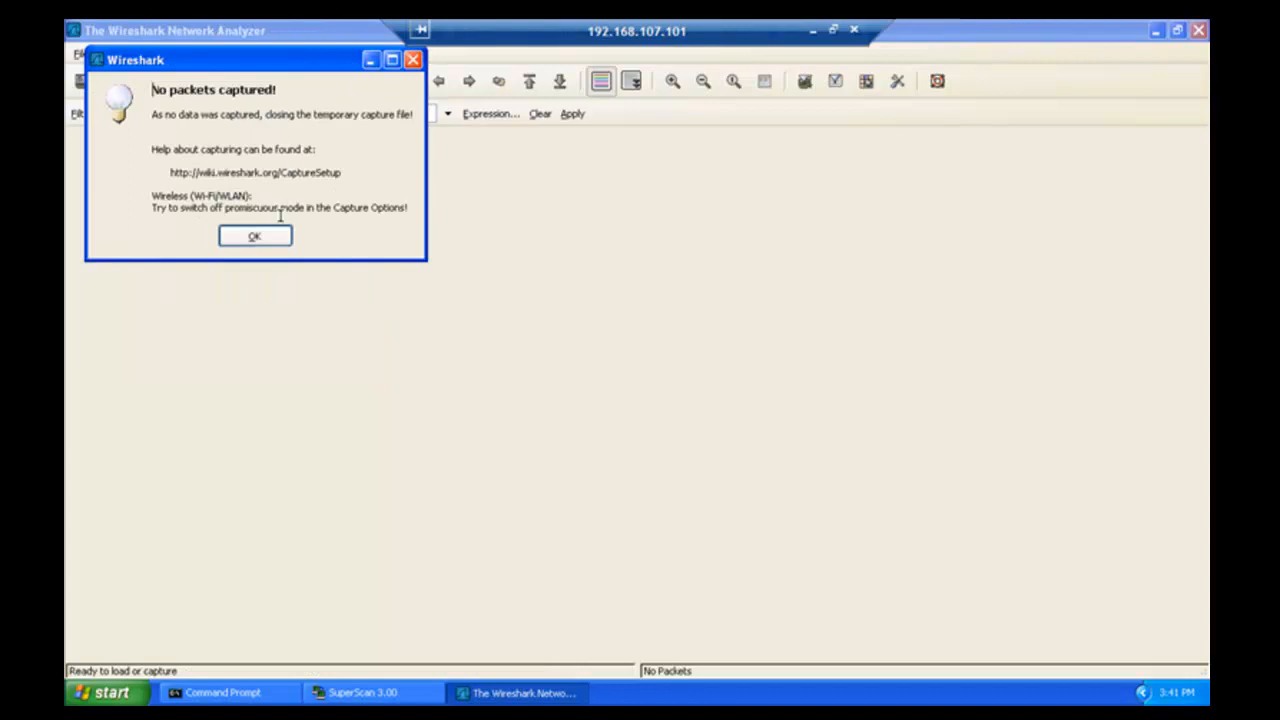
left_click(255, 237)
key("alt+Tab")
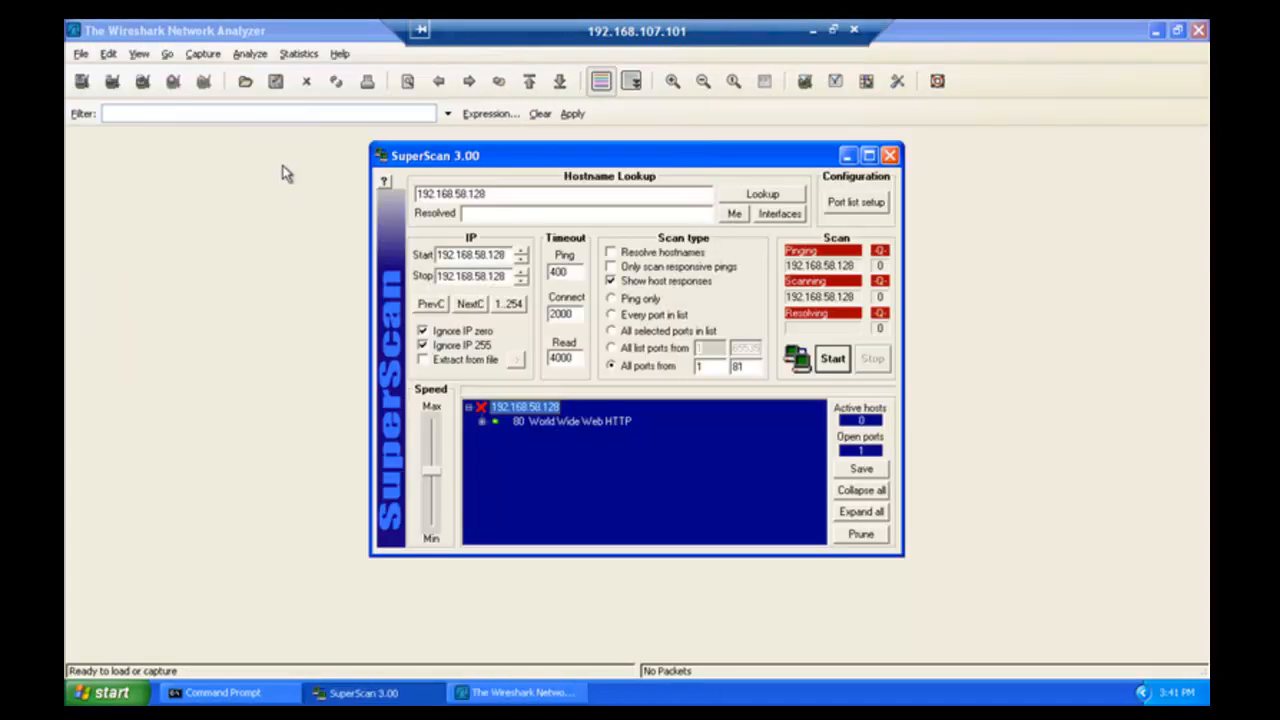
left_click(203, 54)
left_click(205, 56)
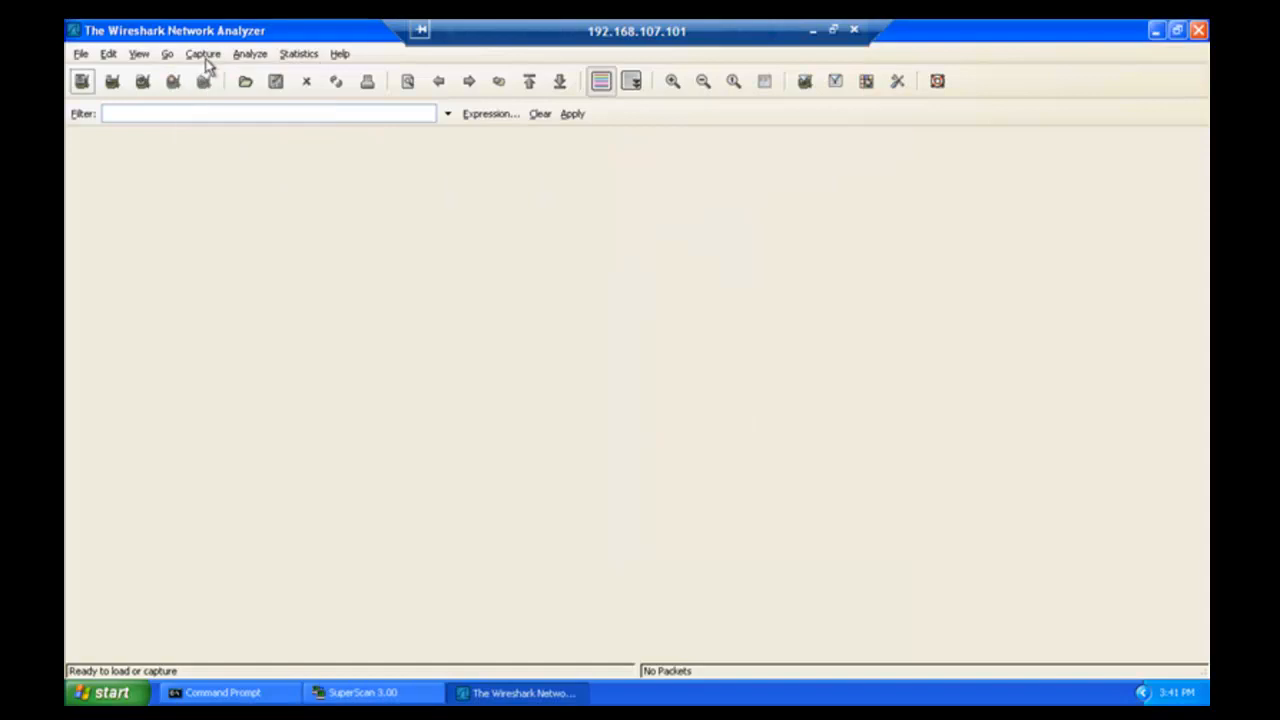
left_click(209, 56)
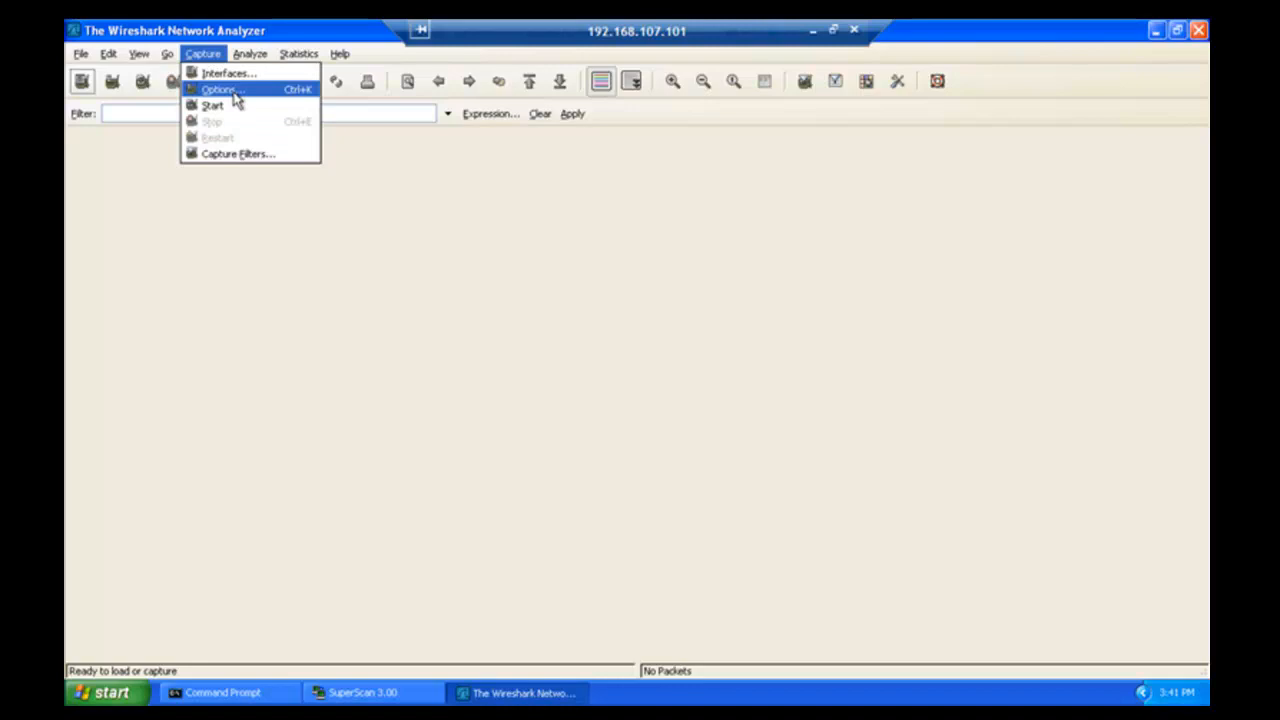
- Capture on the VMware PCNet adapter with promiscuous mode off and real-time list updates on
left_click(234, 94)
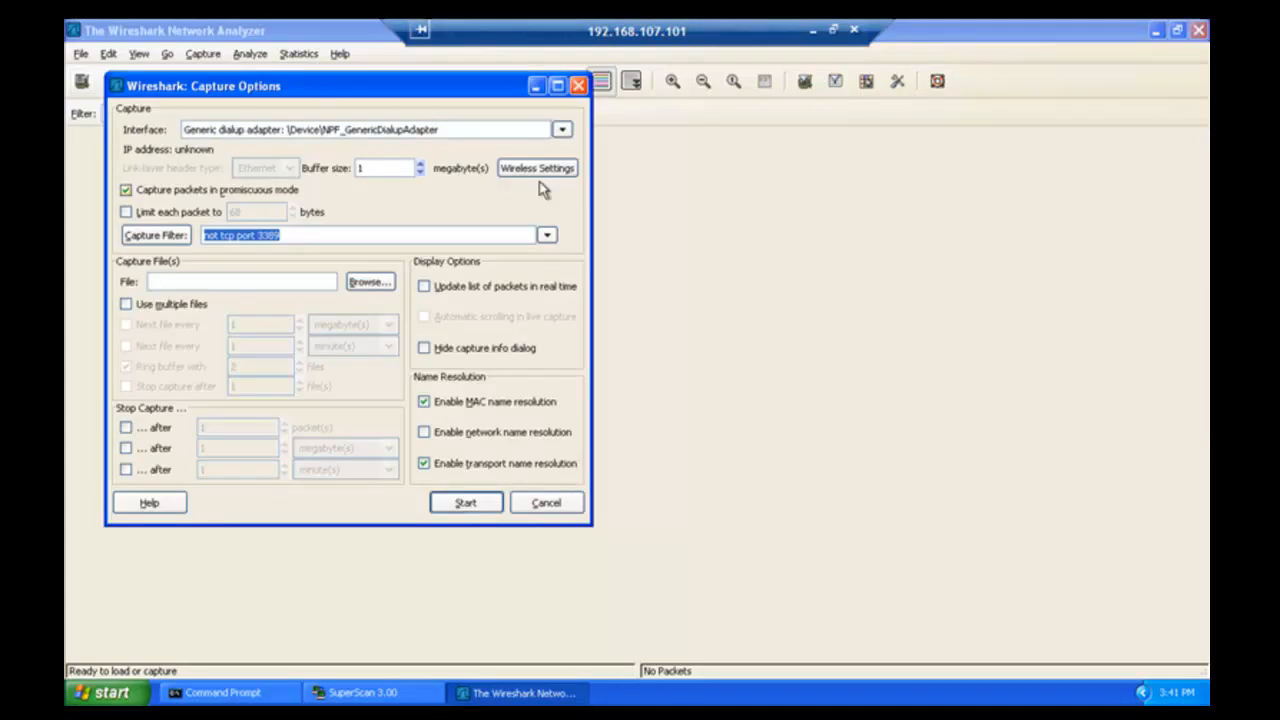
left_click(562, 131)
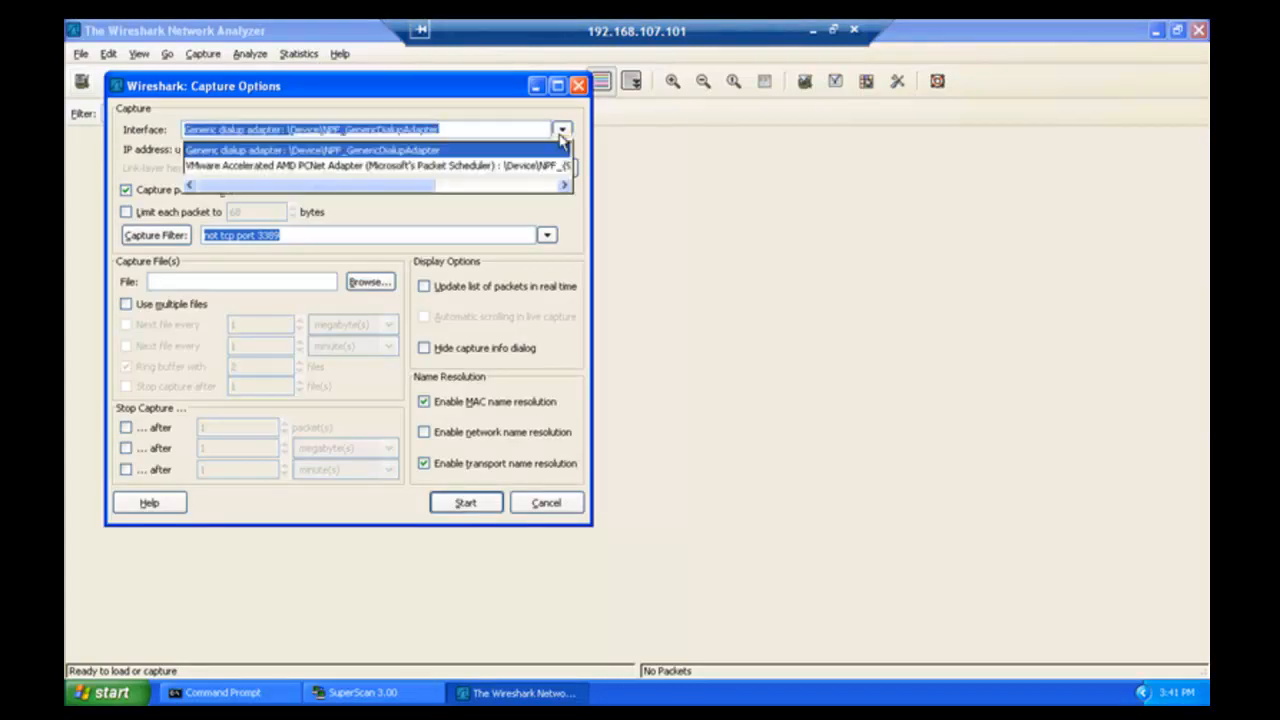
left_click(521, 166)
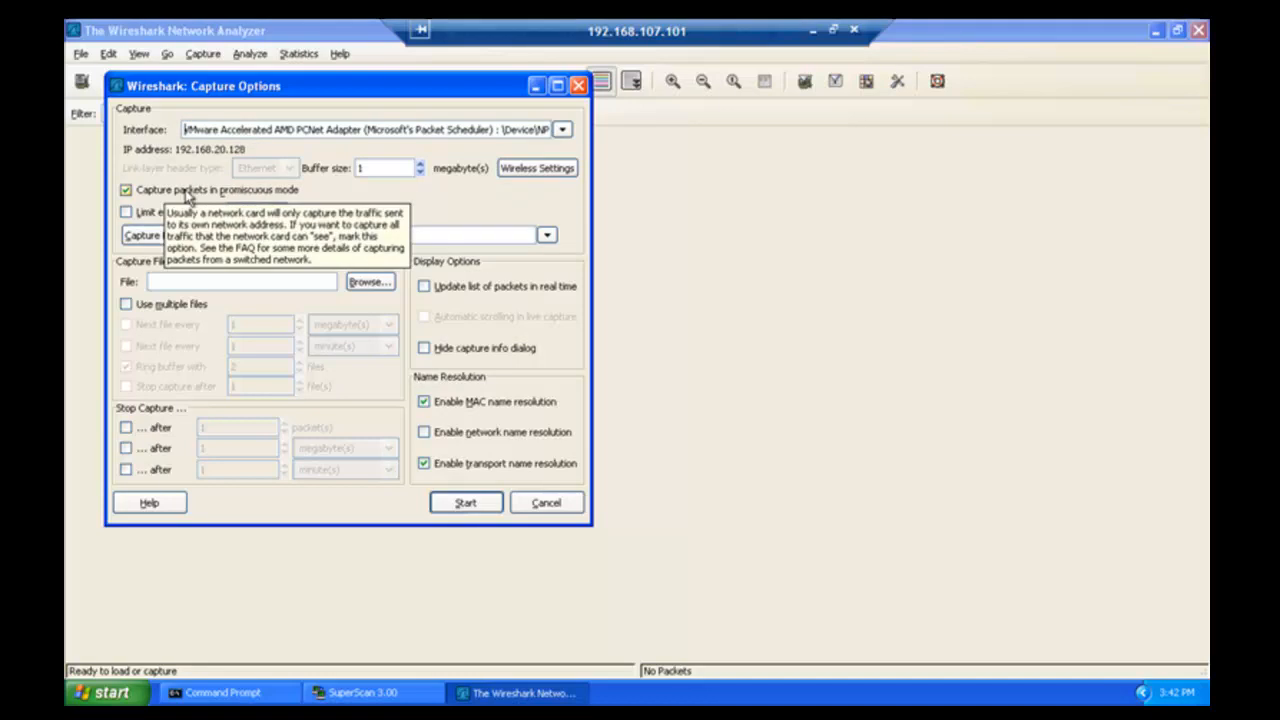
left_click(126, 190)
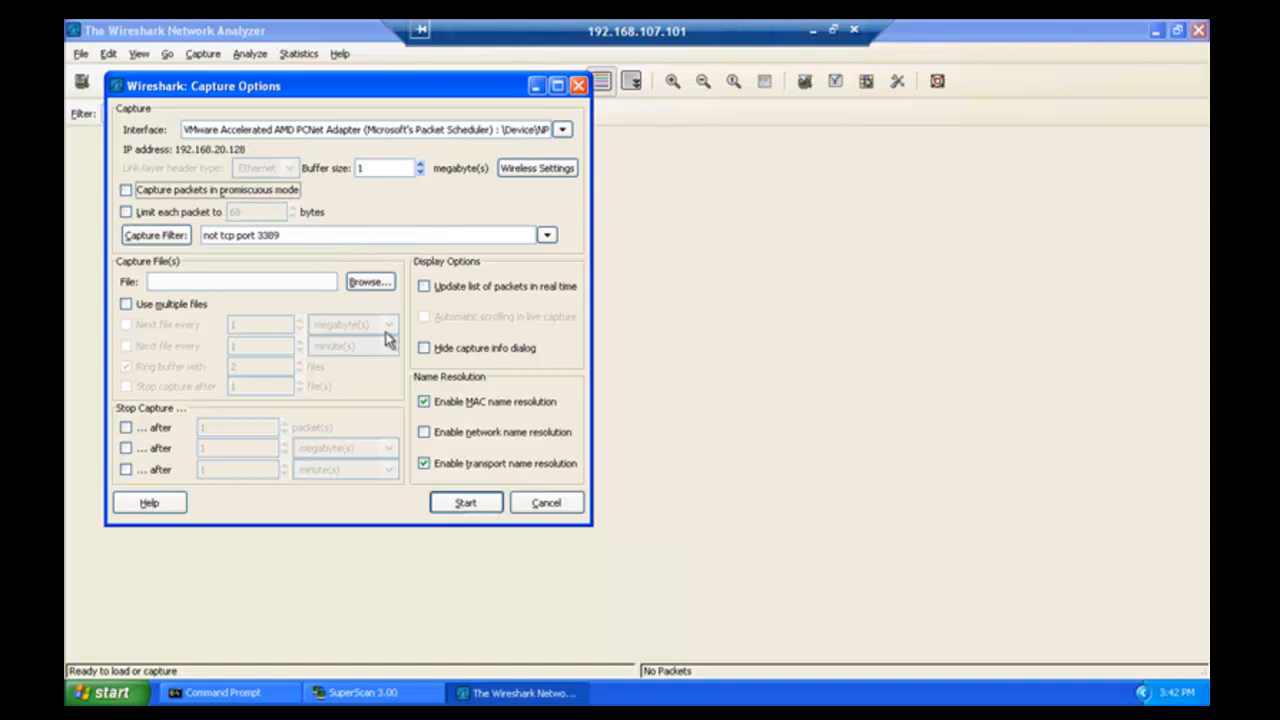
left_click(424, 287)
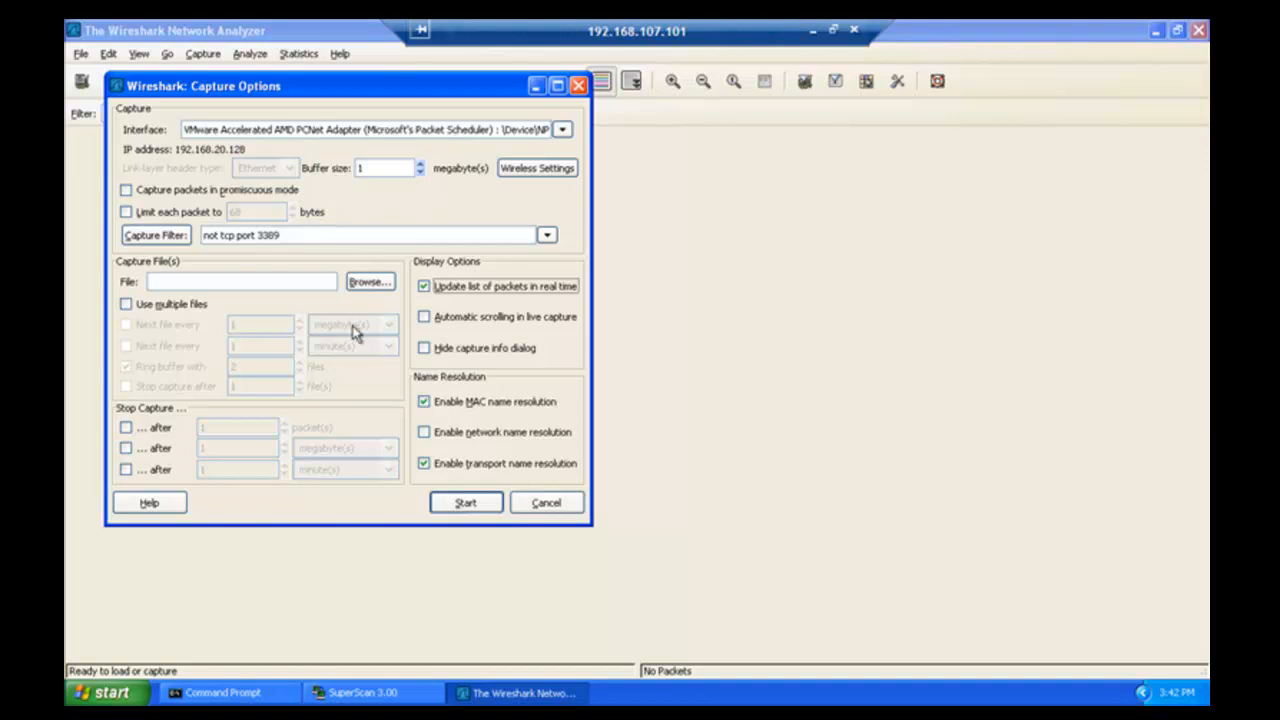
left_click(463, 504)
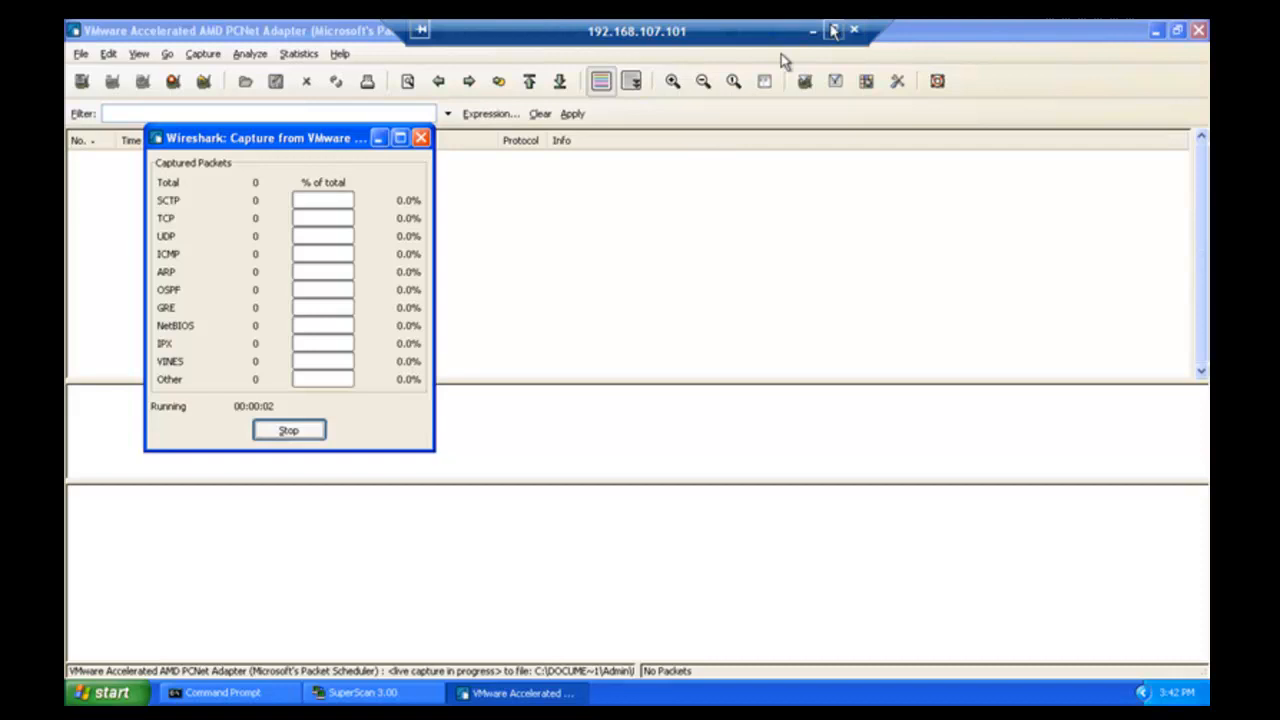
- Leave the XP guest and bring up the Windows Server 2003 VM full screen
left_click(814, 30)
left_click(815, 33)
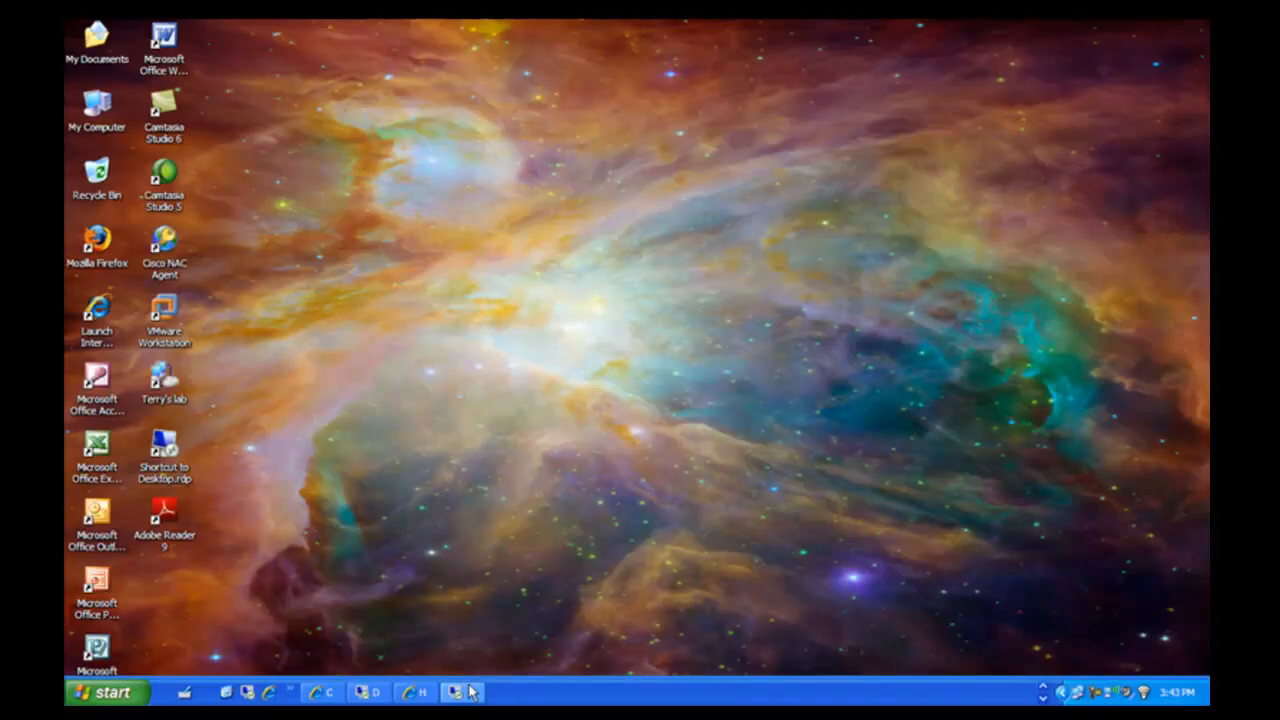
left_click(464, 692)
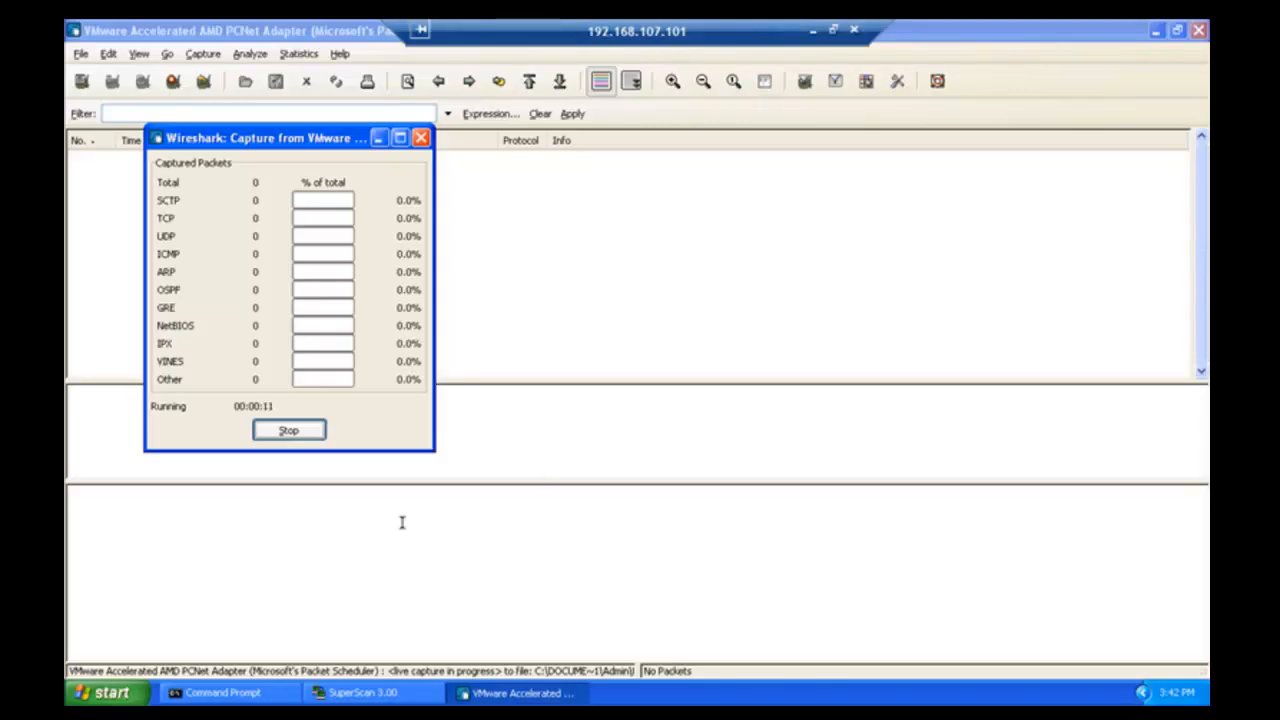
key("ctrl+alt+Return")
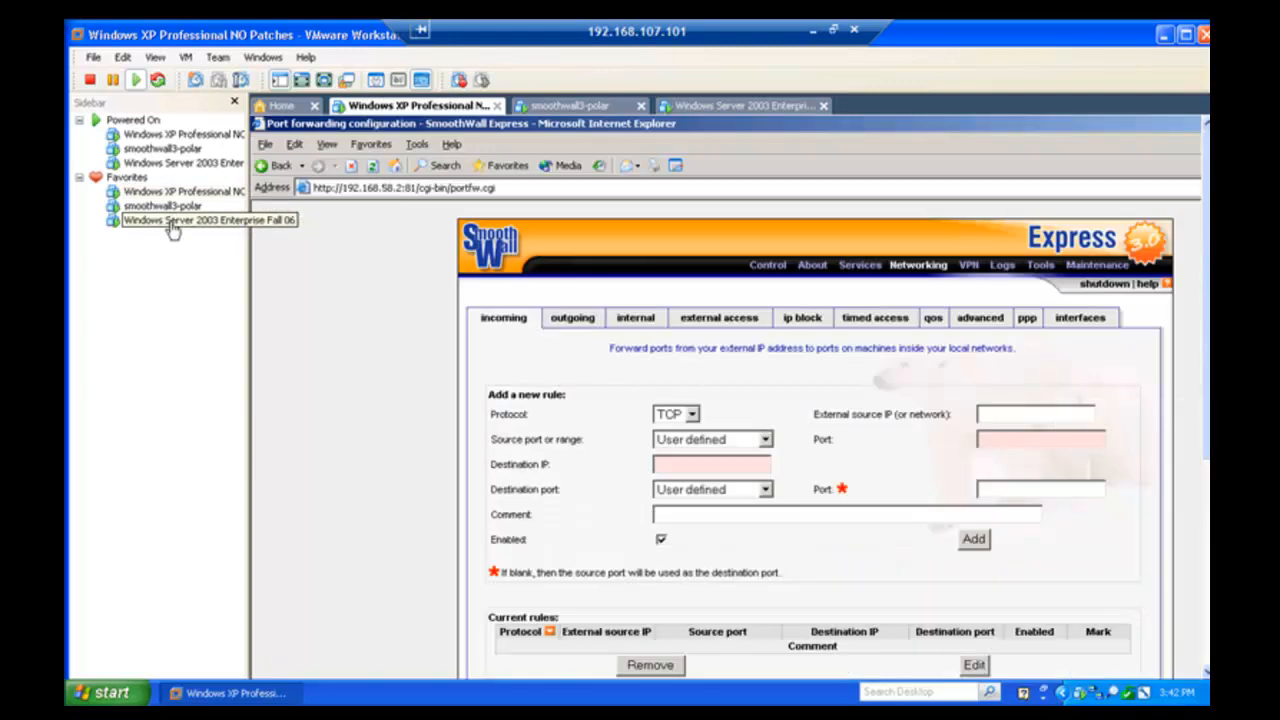
left_click(172, 224)
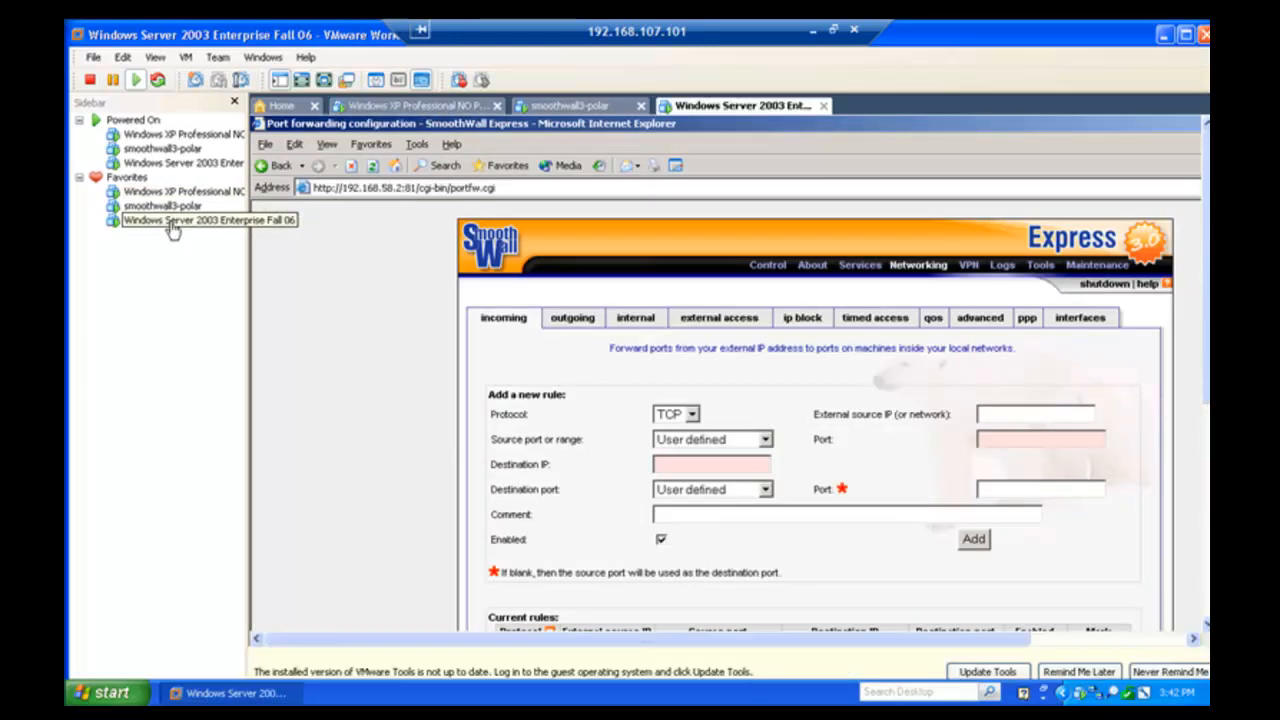
left_click(373, 306)
key("ctrl+alt+Return")
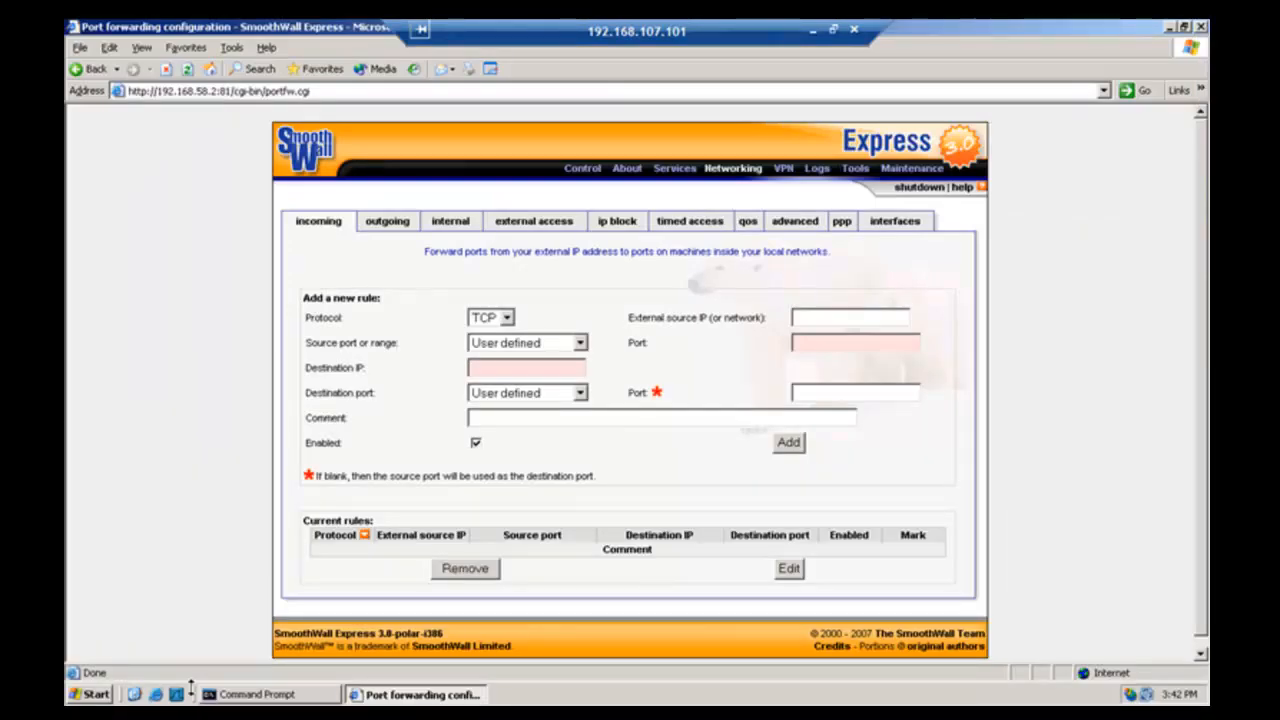
- Launch Wireshark on the server and capture non-promiscuously on the VMware PCNet adapter
left_click(177, 694)
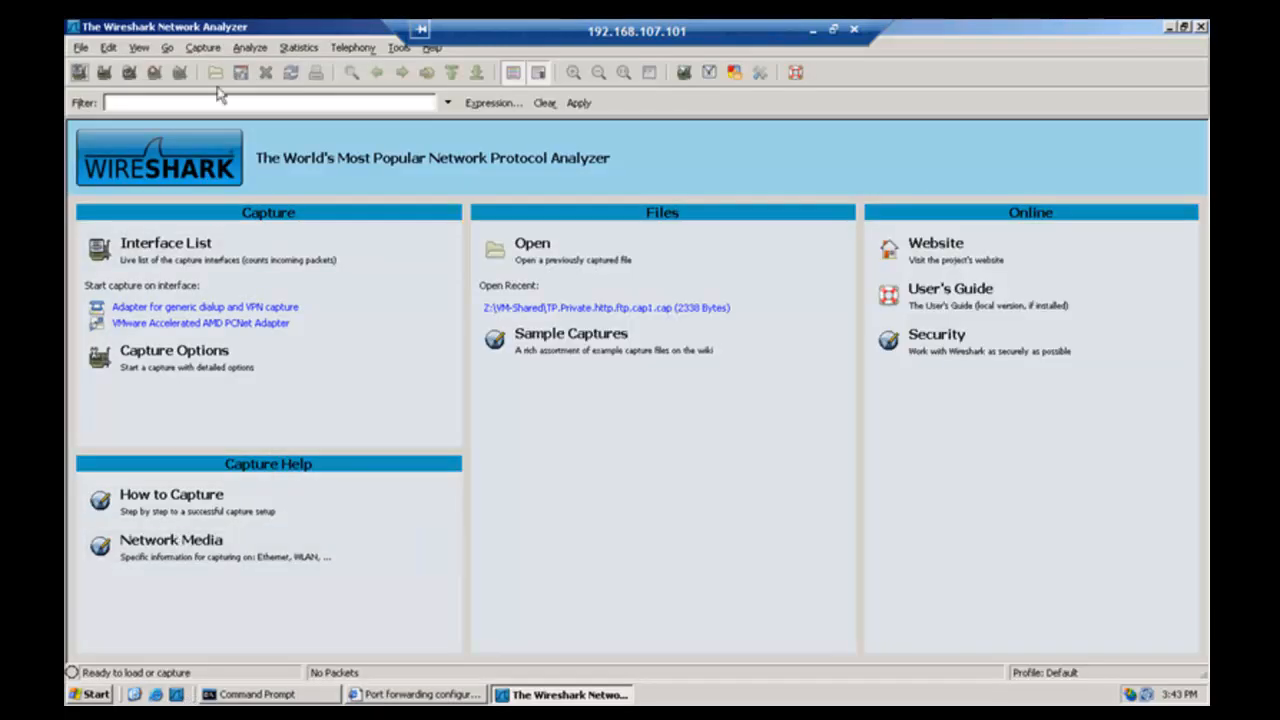
left_click(203, 48)
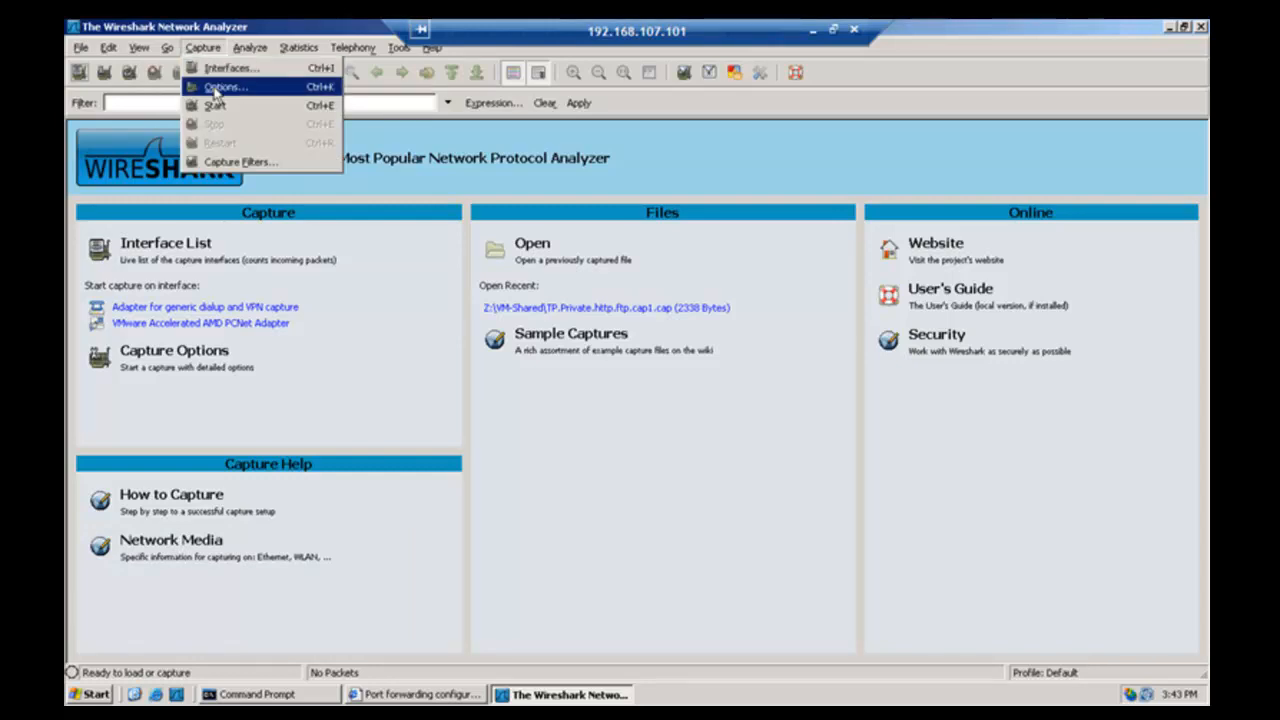
left_click(215, 88)
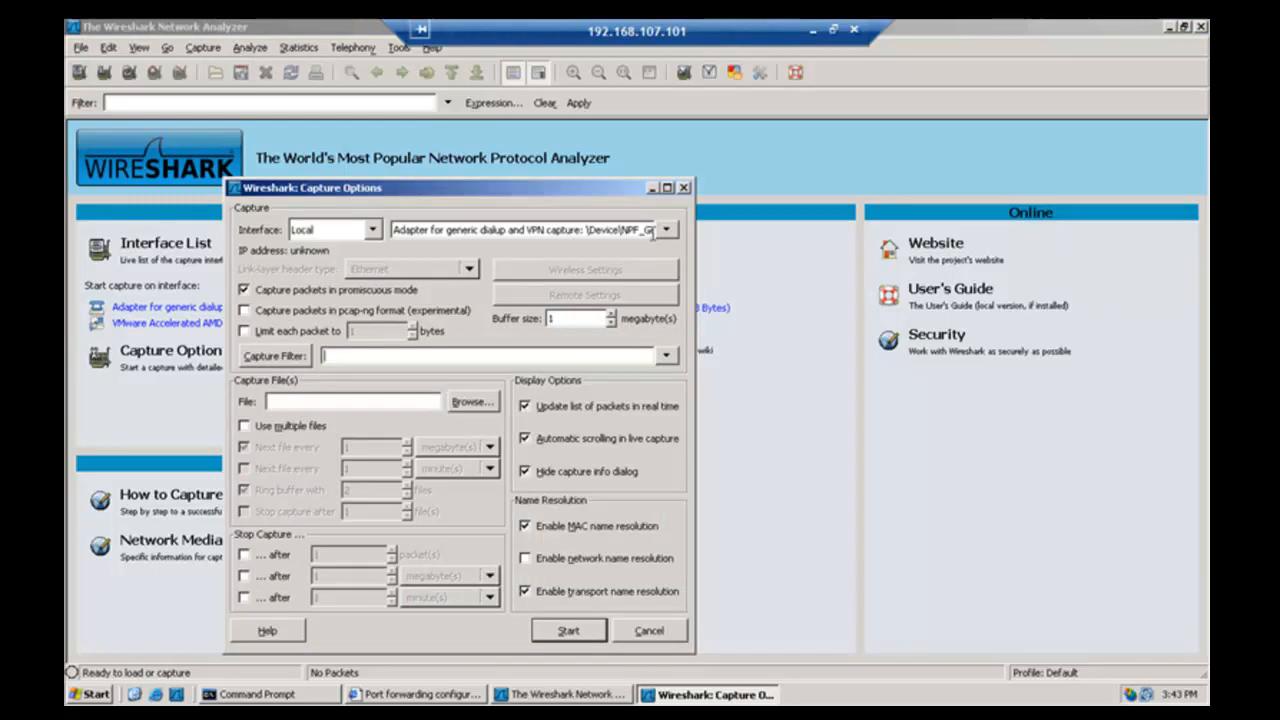
left_click(659, 232)
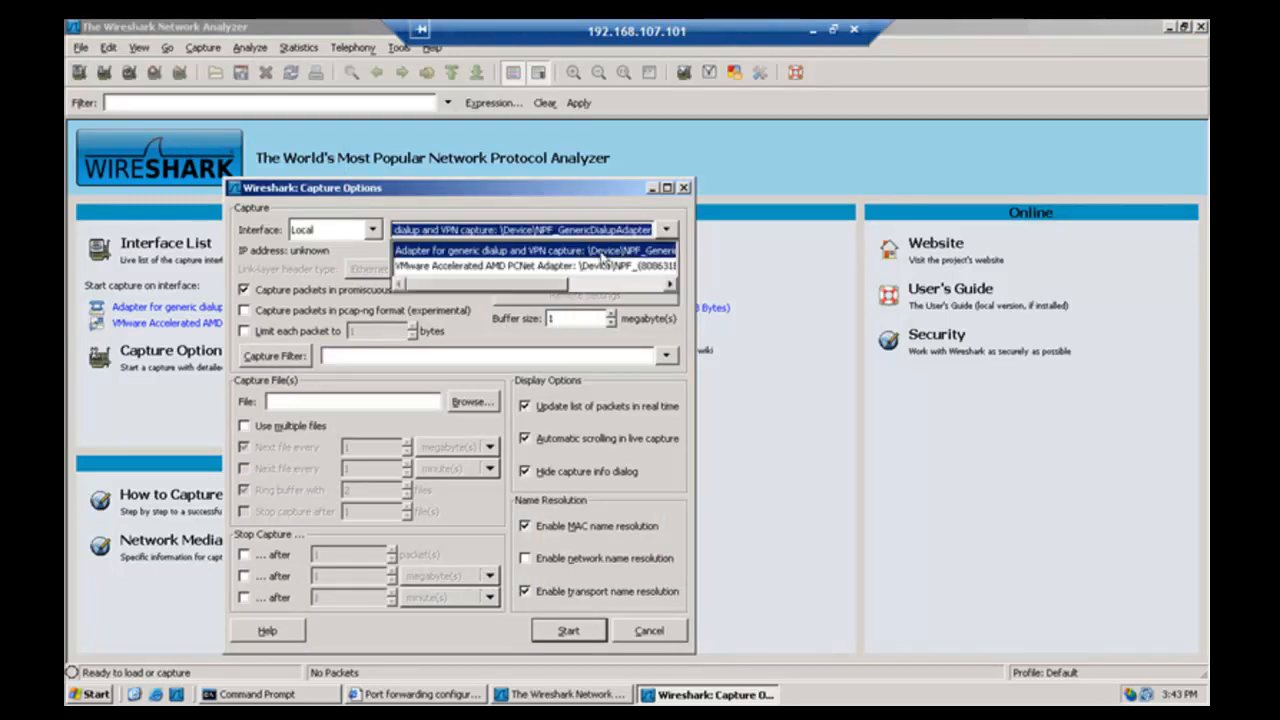
left_click(553, 268)
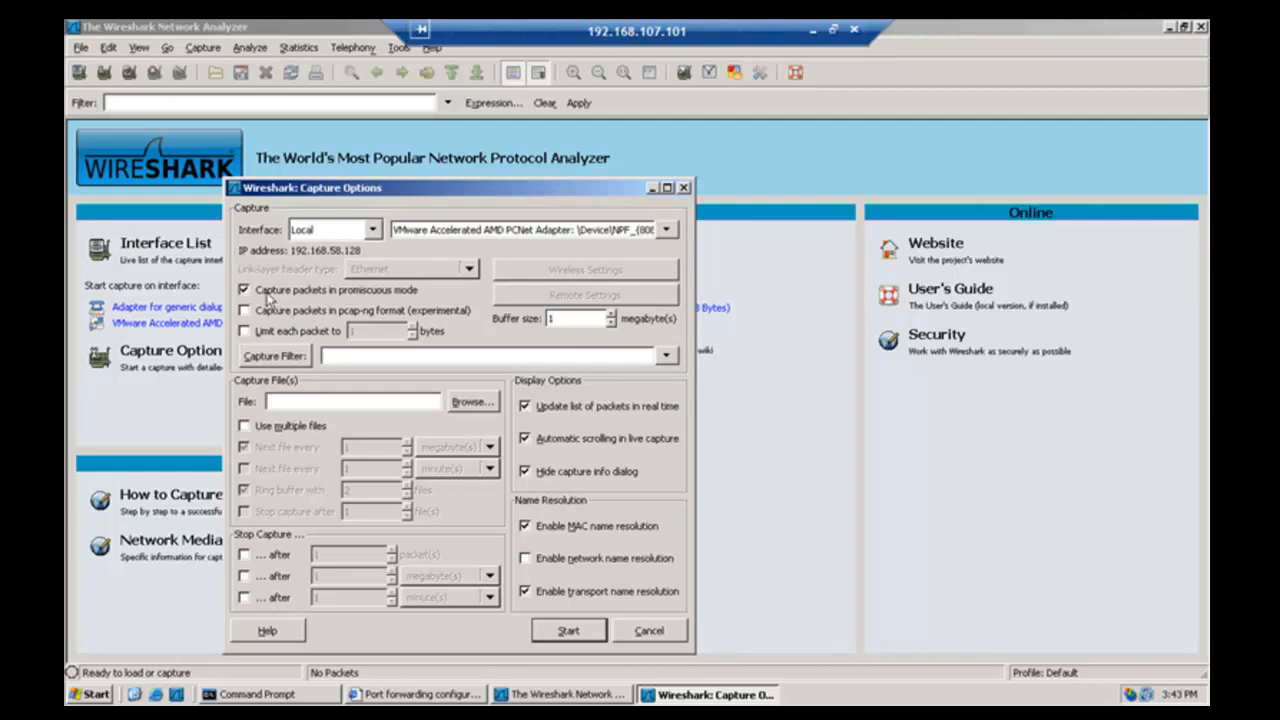
left_click(268, 292)
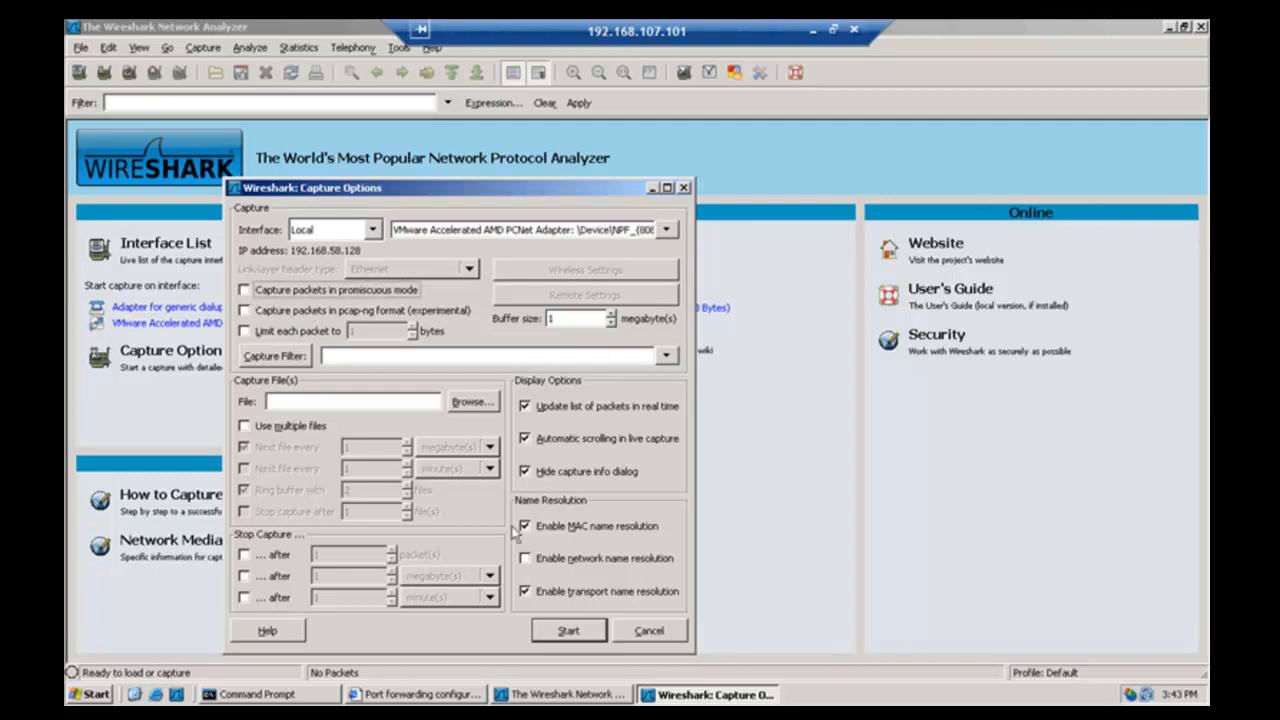
left_click(567, 631)
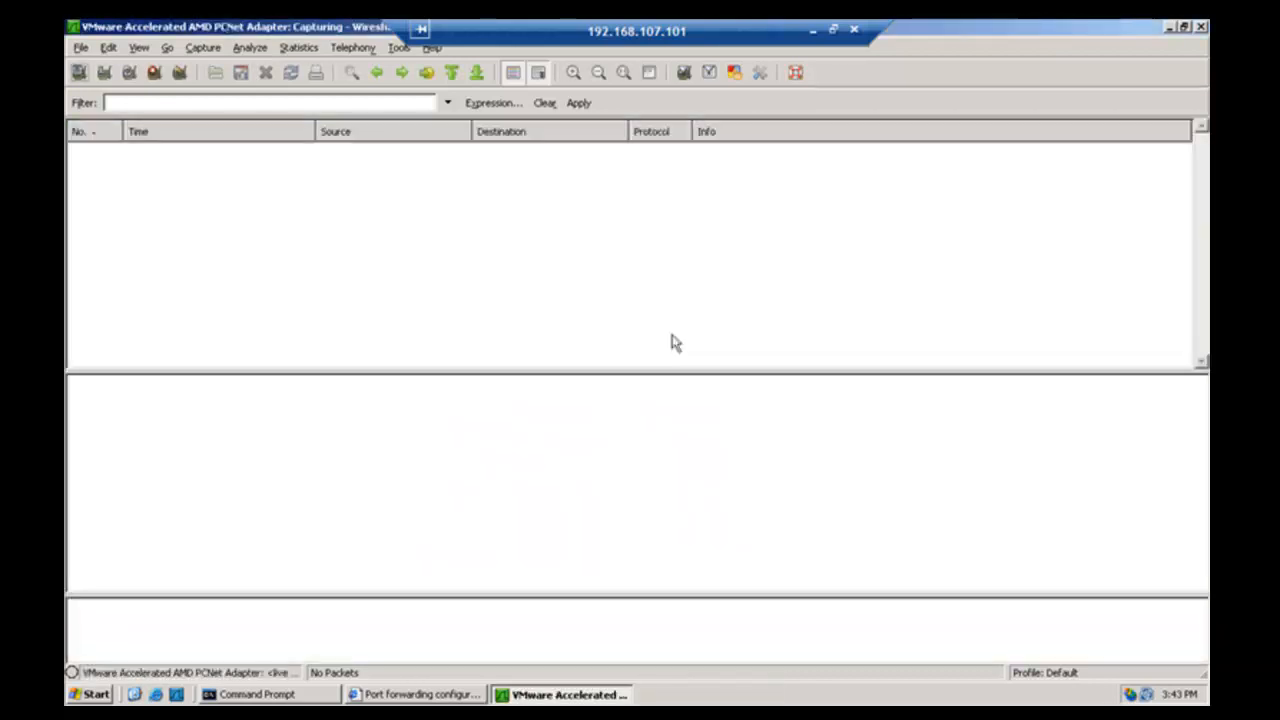
key("ctrl+alt+Return")
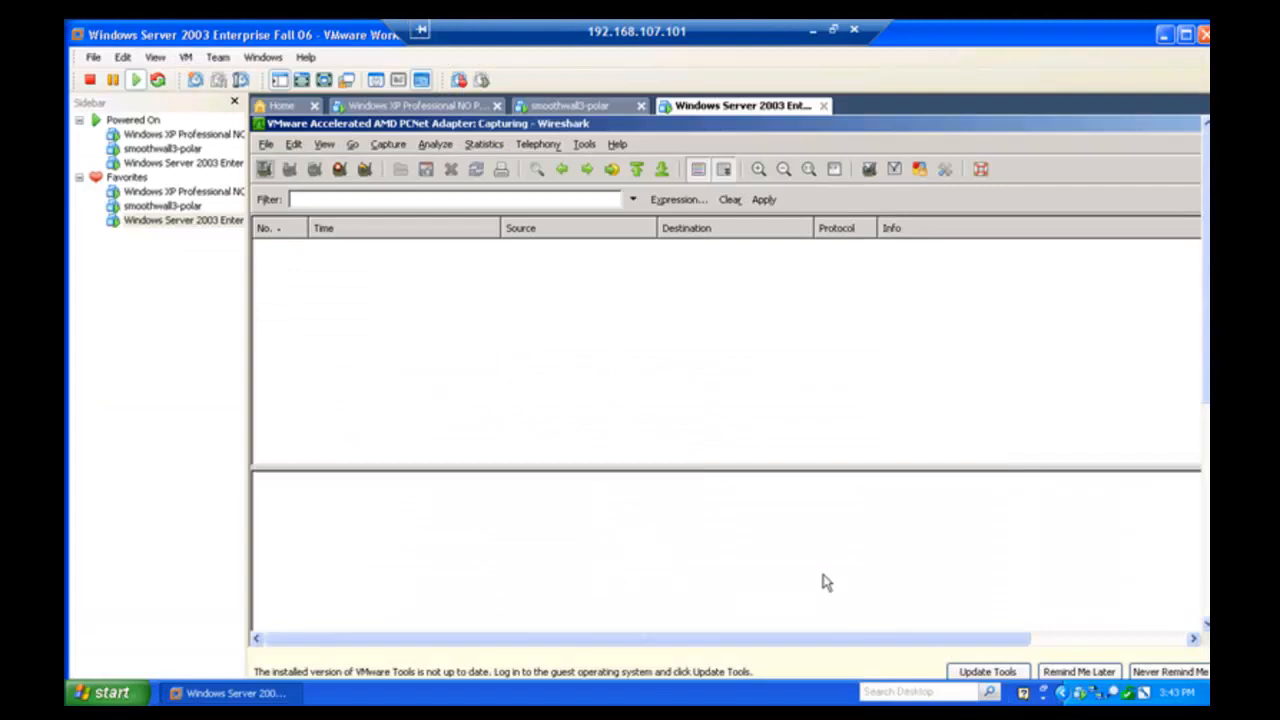
- Back on the full-screen XP VM, run SuperScan's ports 1–81 scan of 192.168.58.128
left_click(195, 198)
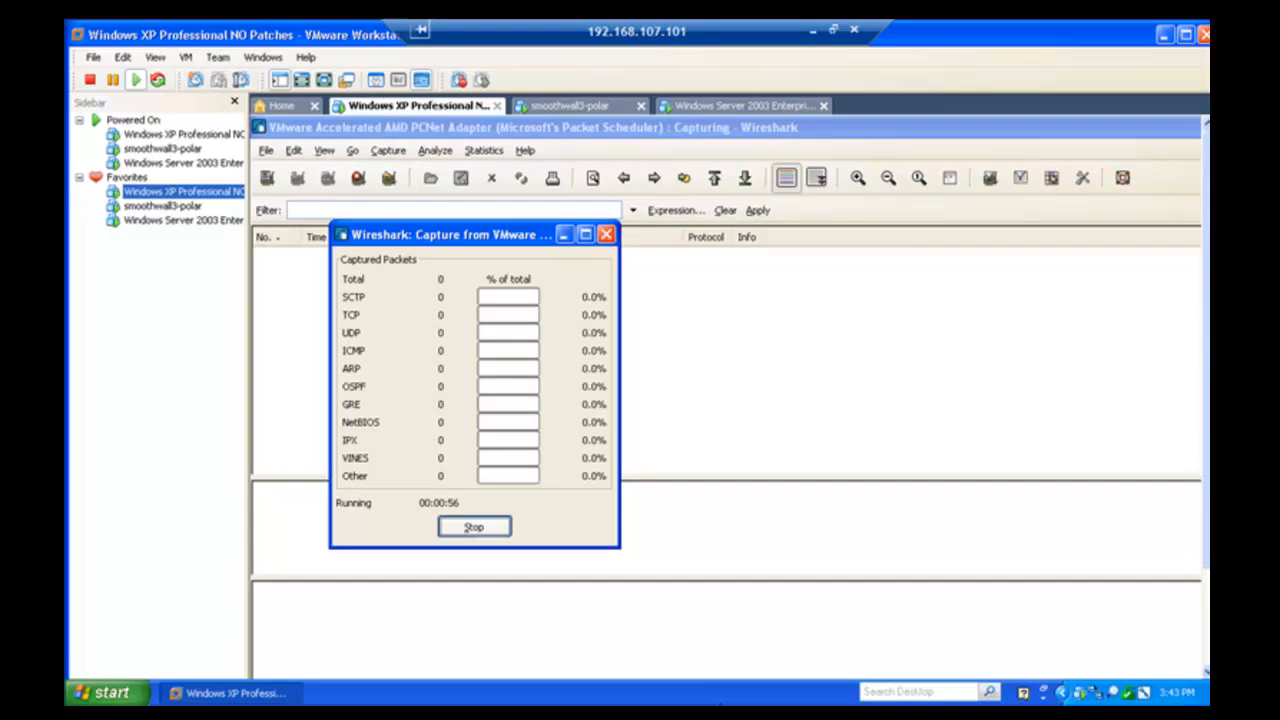
key("ctrl+alt+Return")
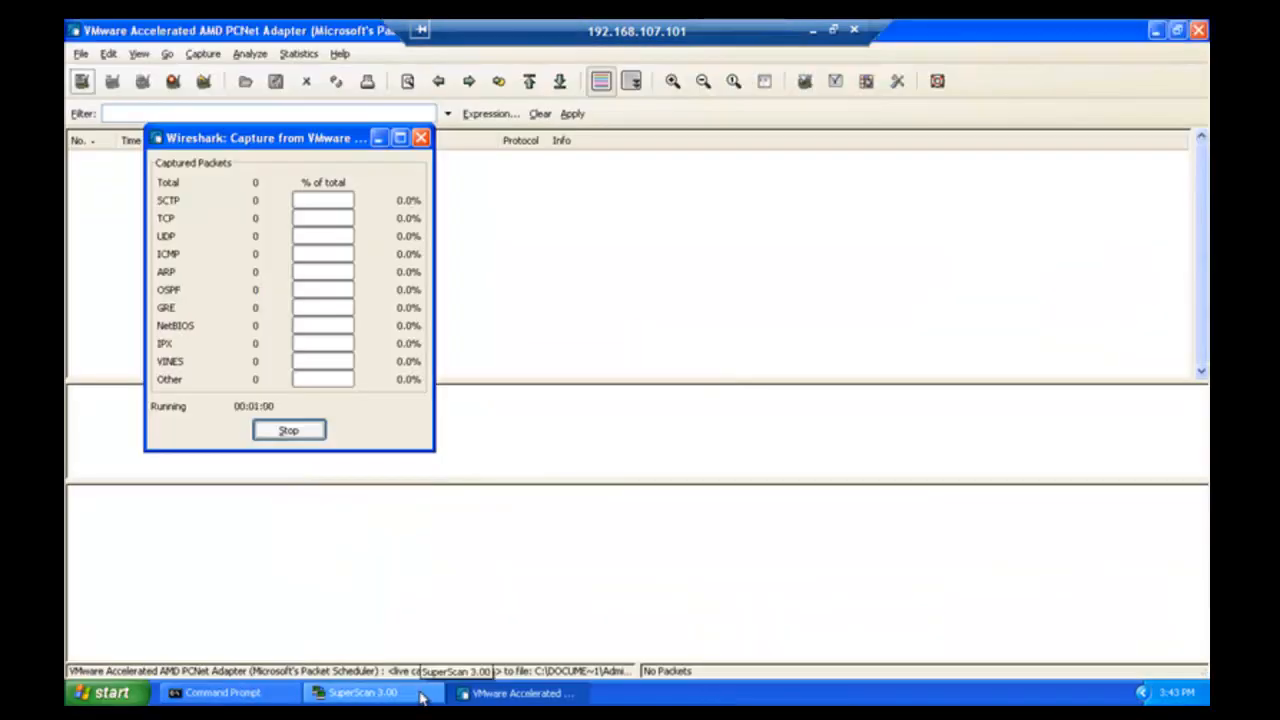
left_click(360, 692)
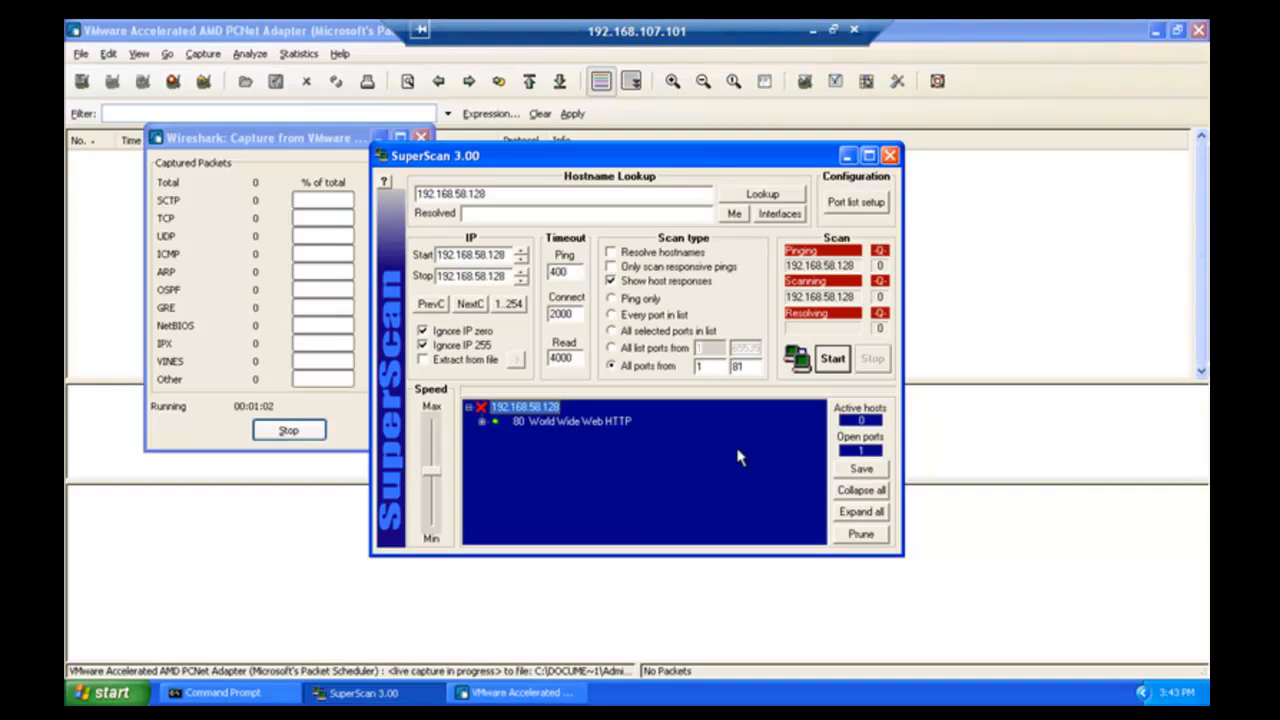
left_click(831, 362)
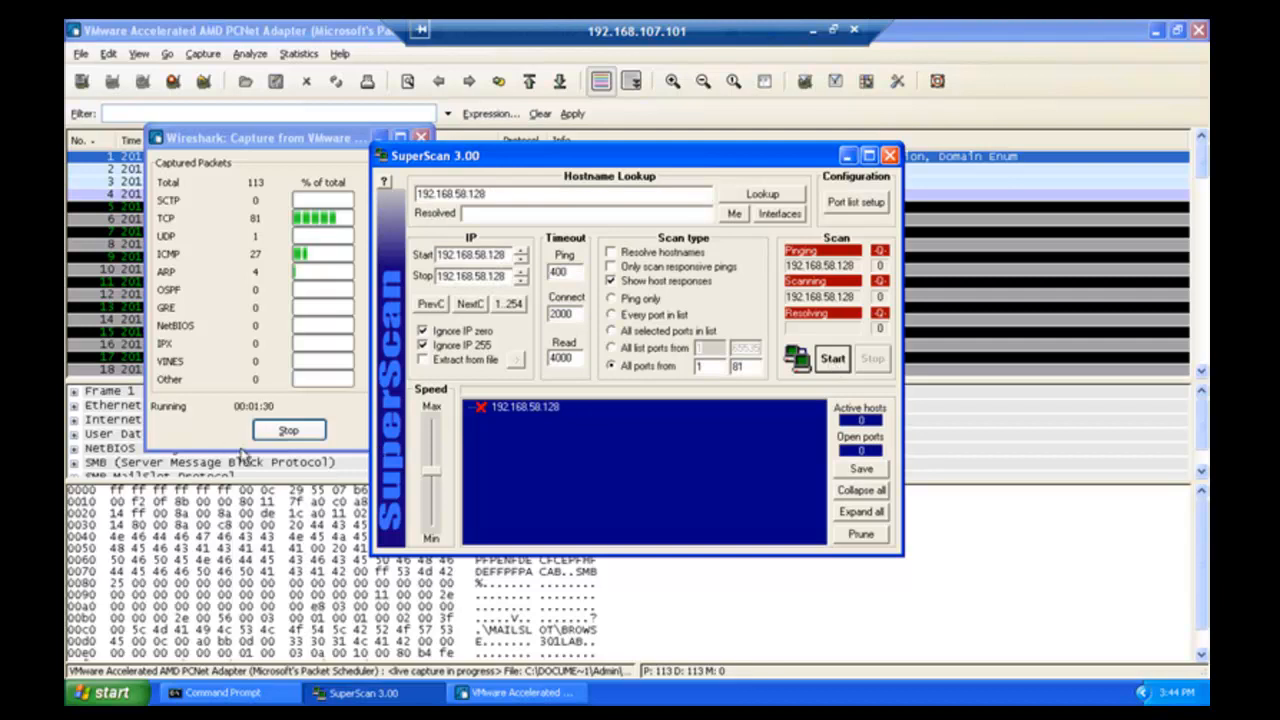
left_click(288, 431)
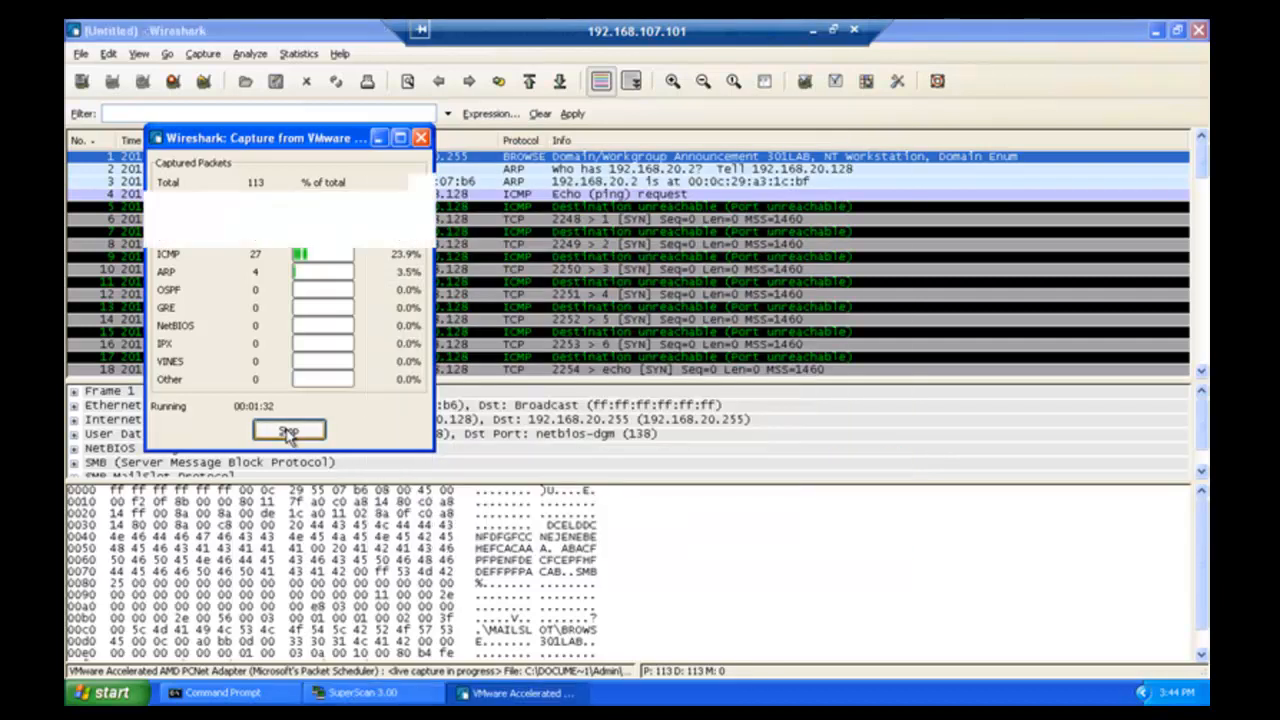
- Stop the capture and expand the ICMP details of packet 5's port-unreachable reply
left_click(288, 431)
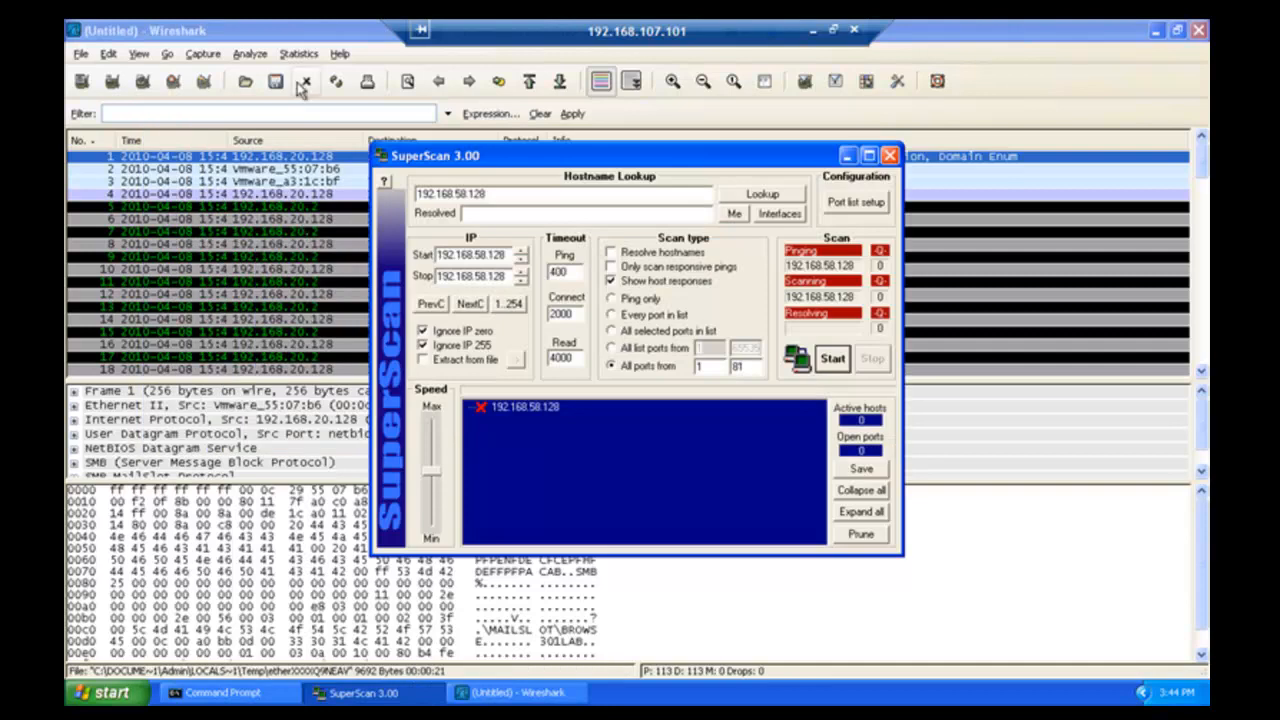
left_click(309, 28)
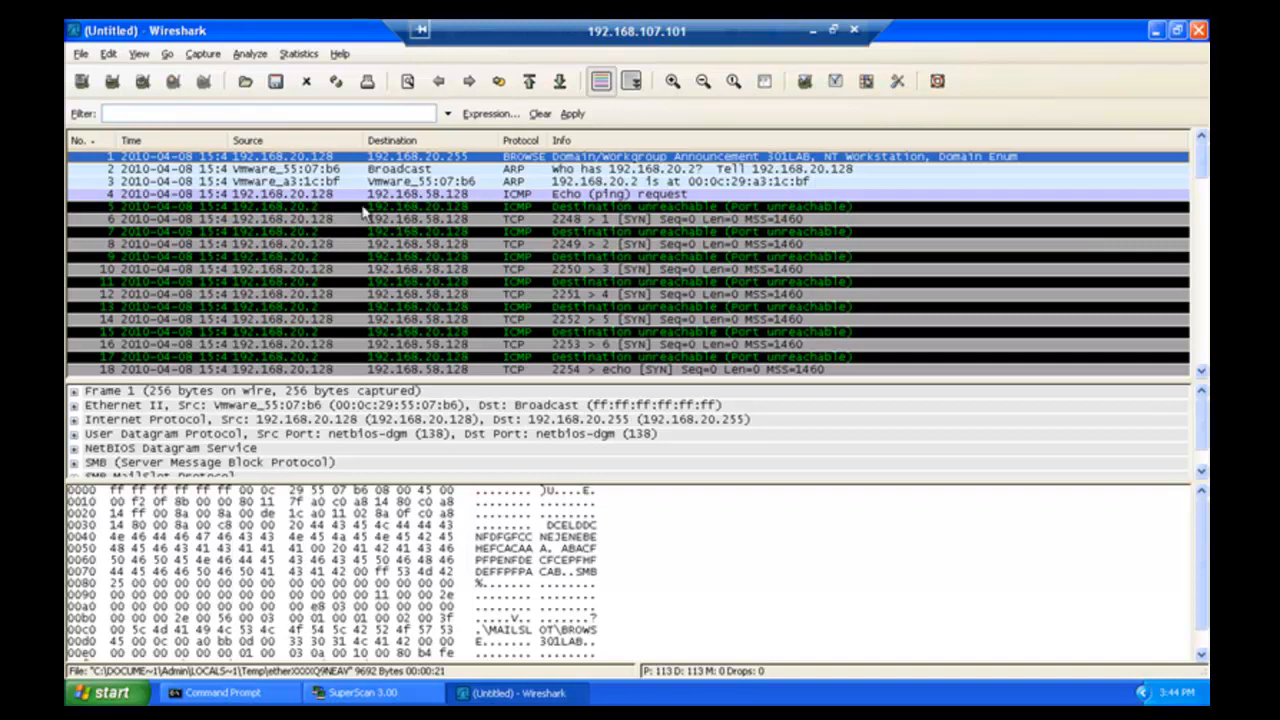
left_click(298, 207)
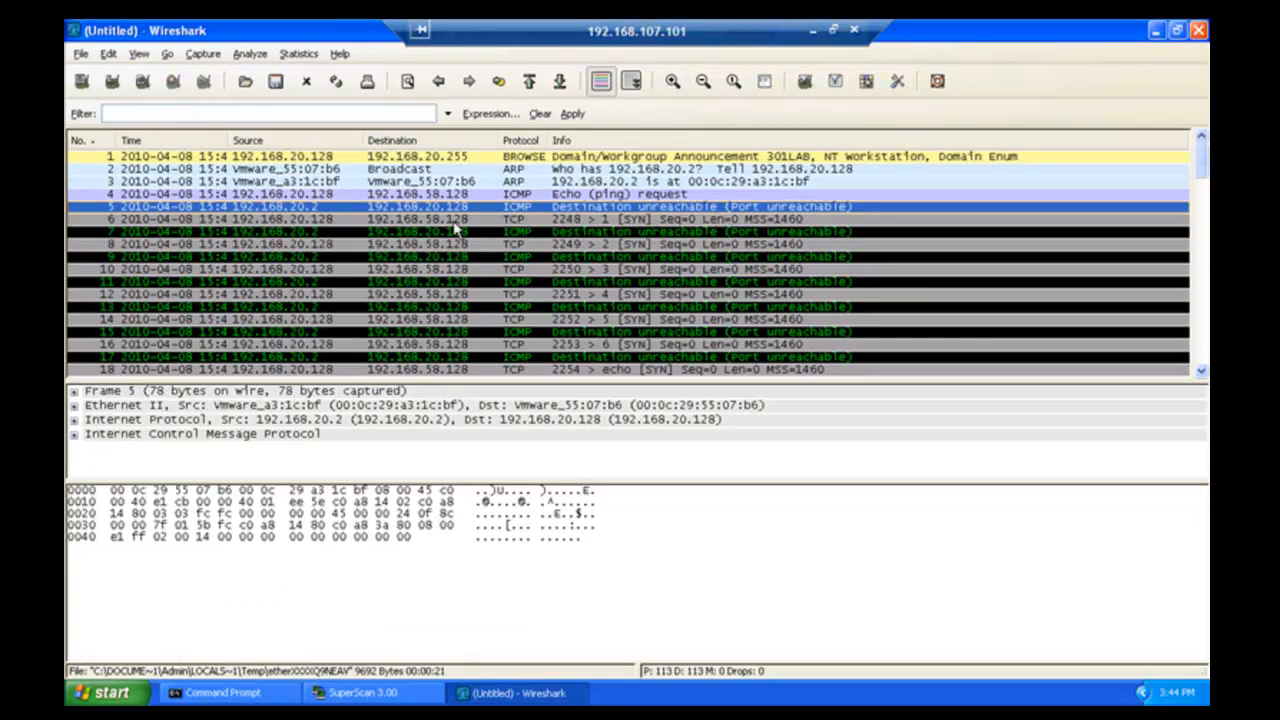
left_click(74, 437)
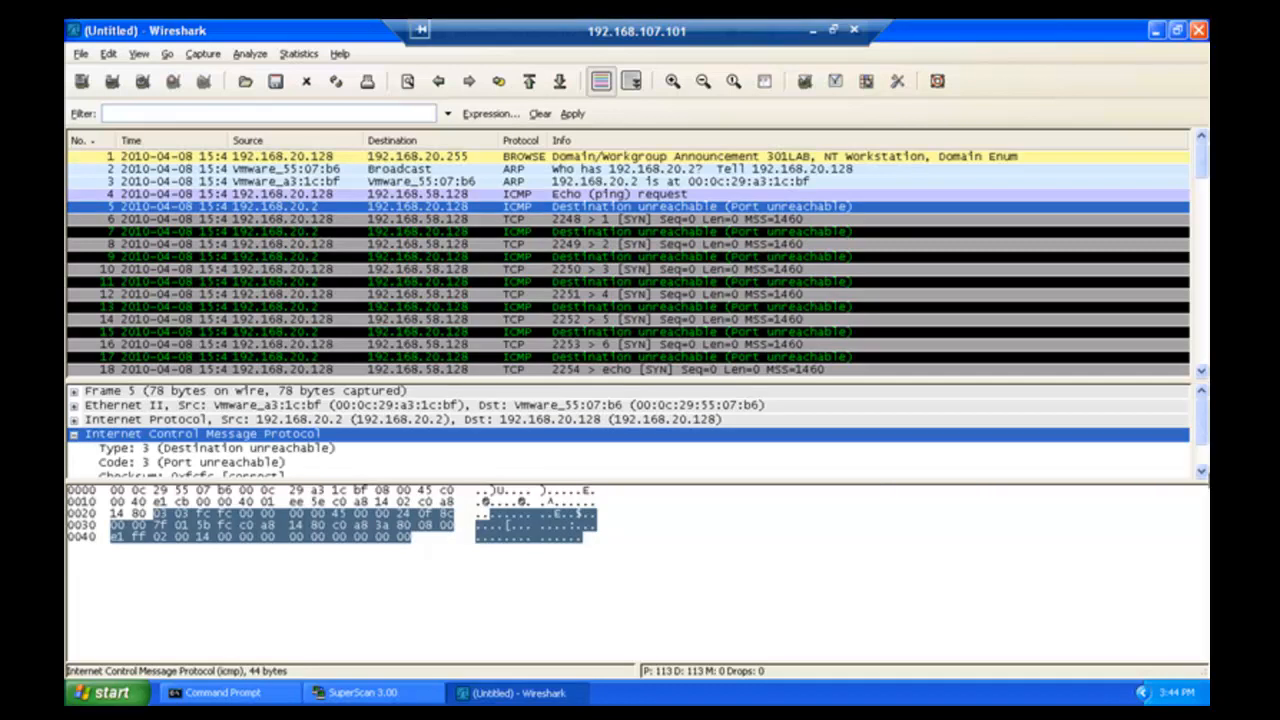
scroll(628, 430, "down", 2)
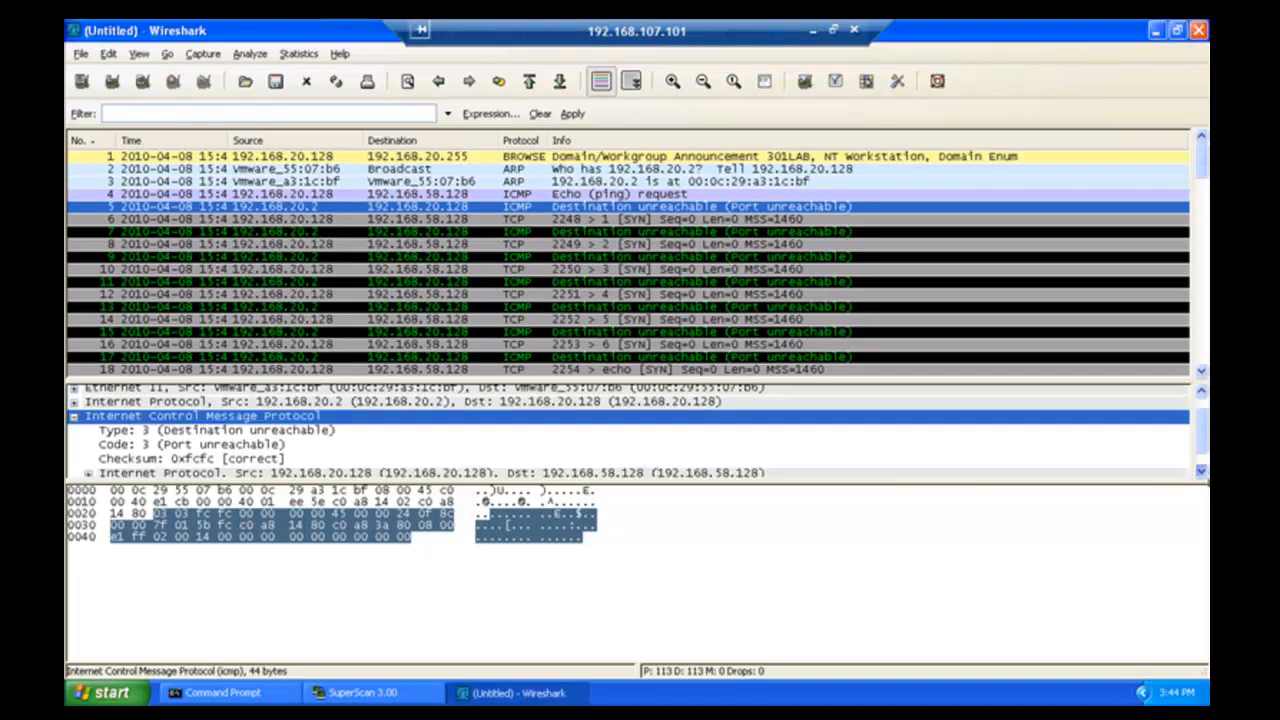
left_click(1201, 471)
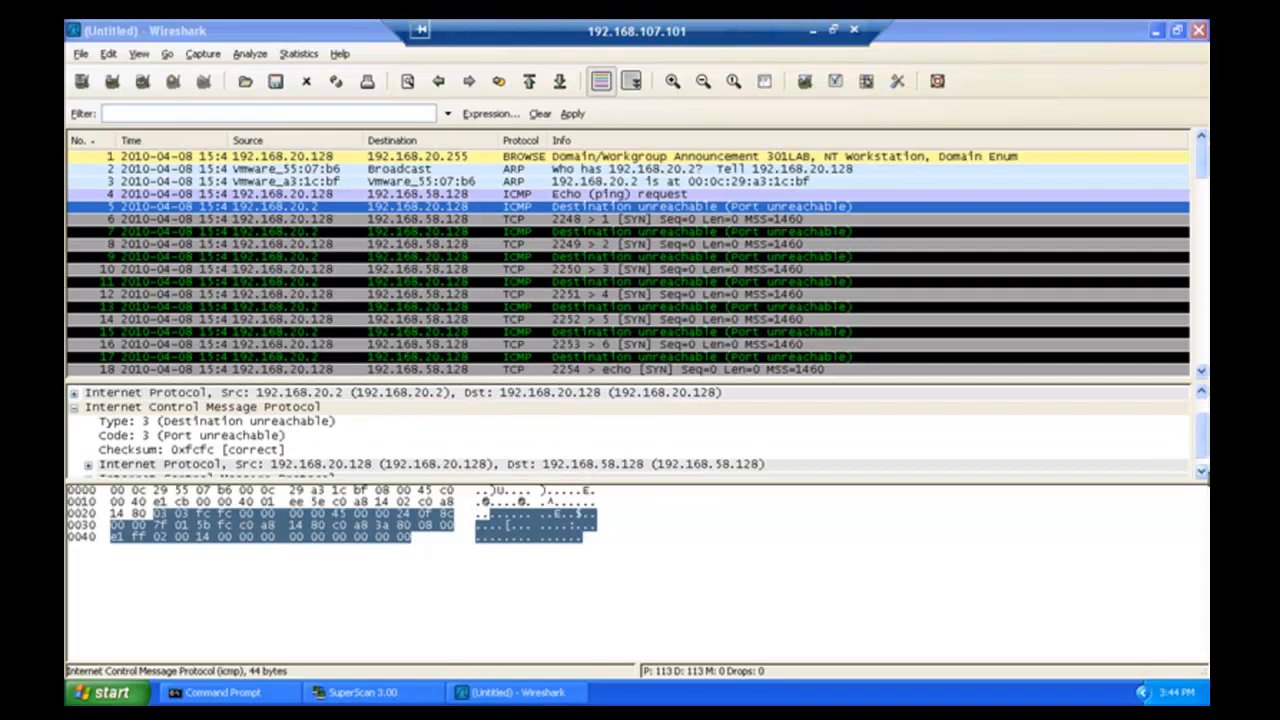
left_click(1201, 471)
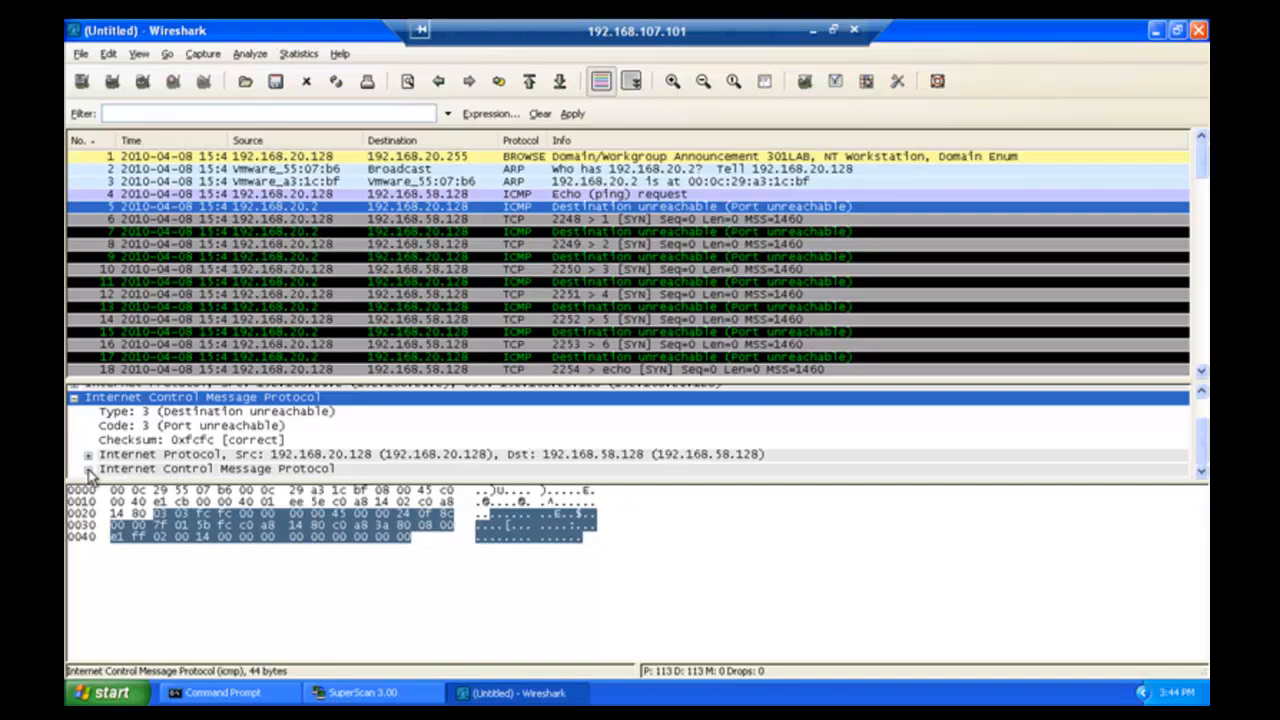
- Expand the echo request quoted in packet 5, then select packet 6's TCP SYN
left_click(92, 470)
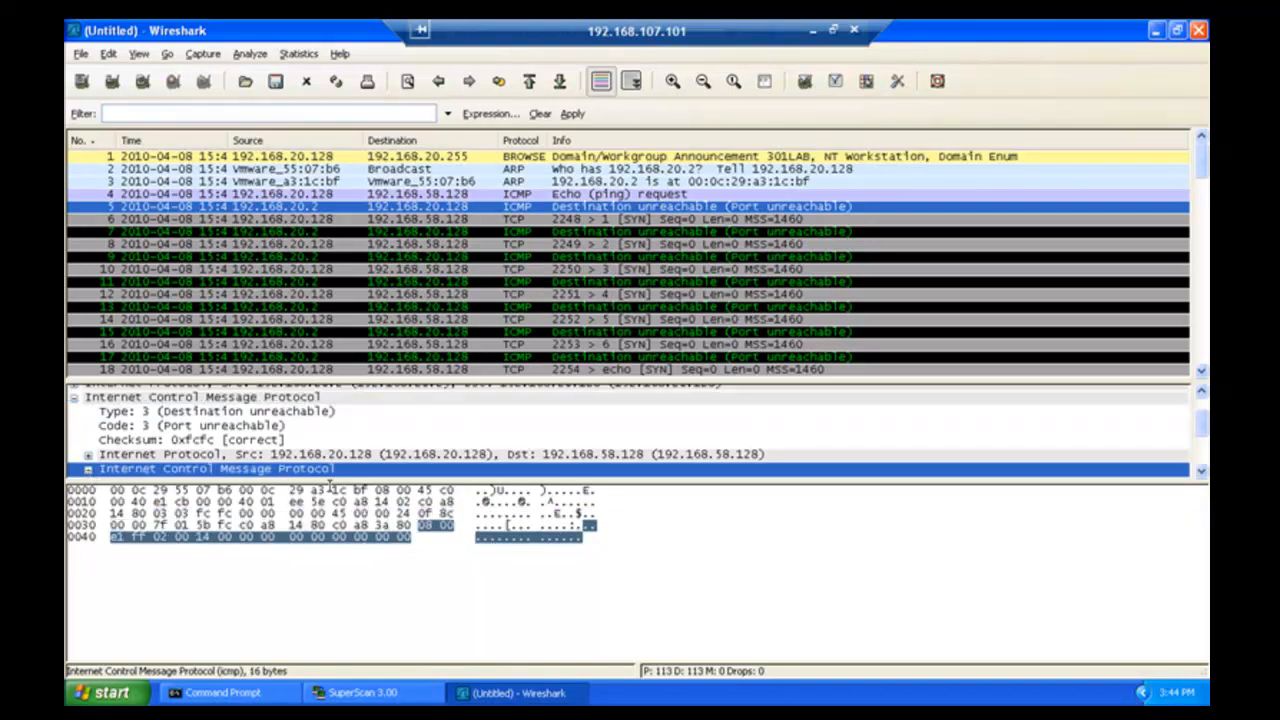
left_click(1201, 471)
left_click(1201, 471)
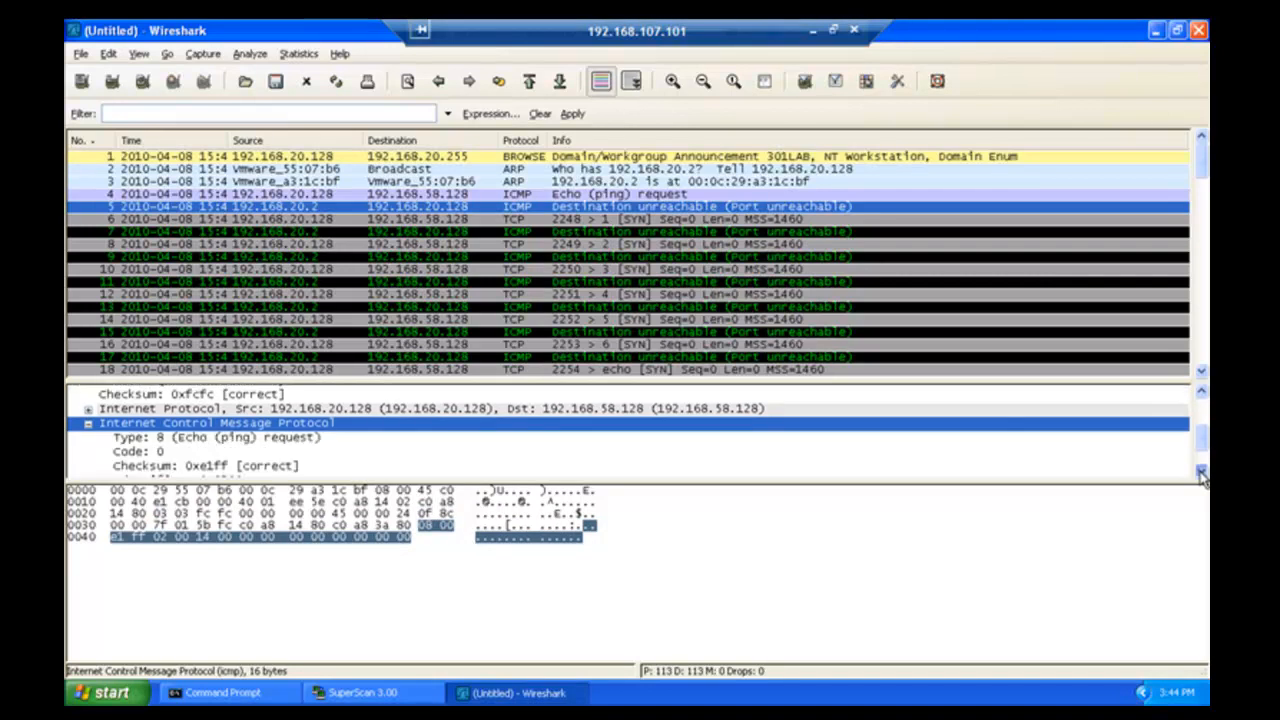
left_click(1201, 471)
left_click(1201, 471)
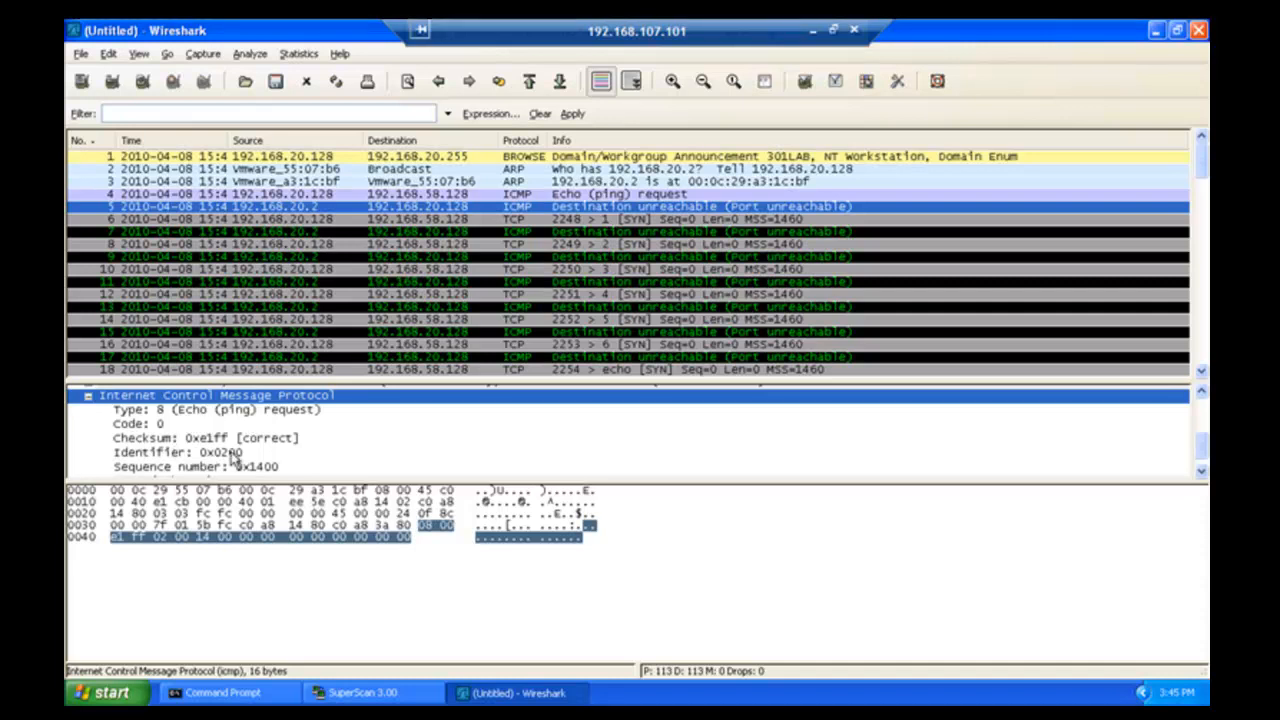
left_click(190, 219)
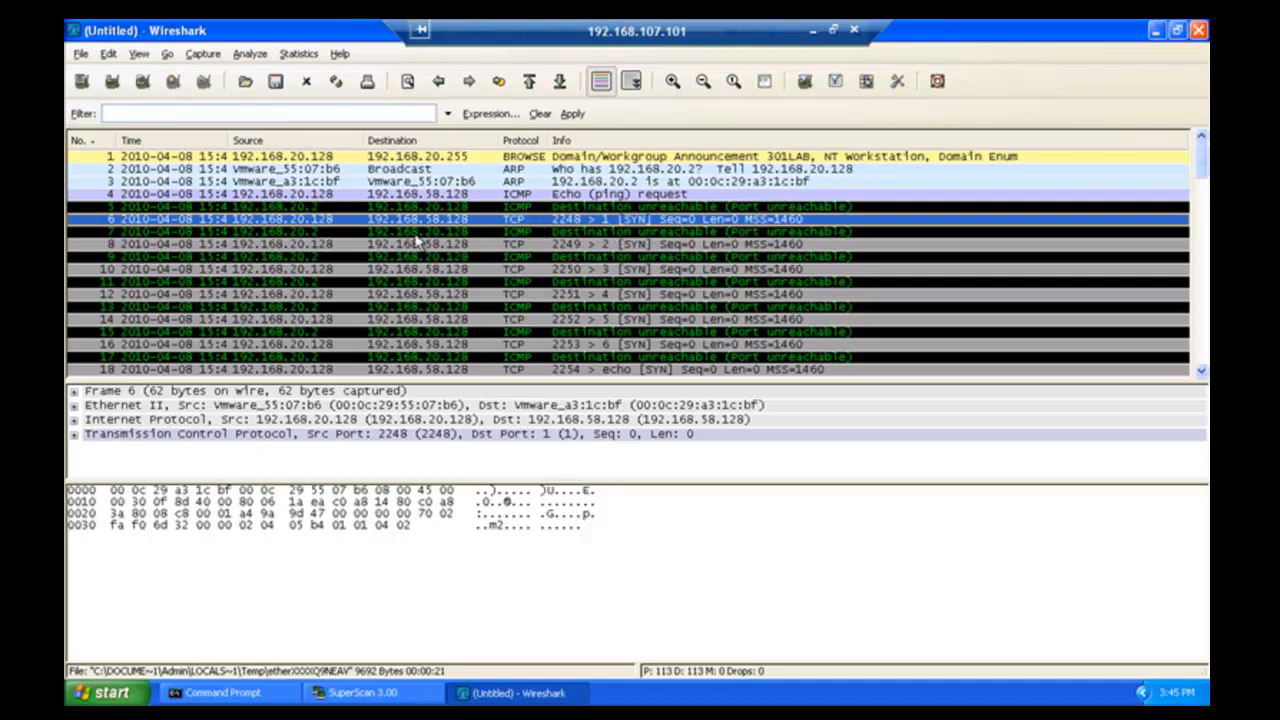
- Expand packet 7's quoted TCP header: destination port 1, SYN flag, window 64240
left_click(290, 232)
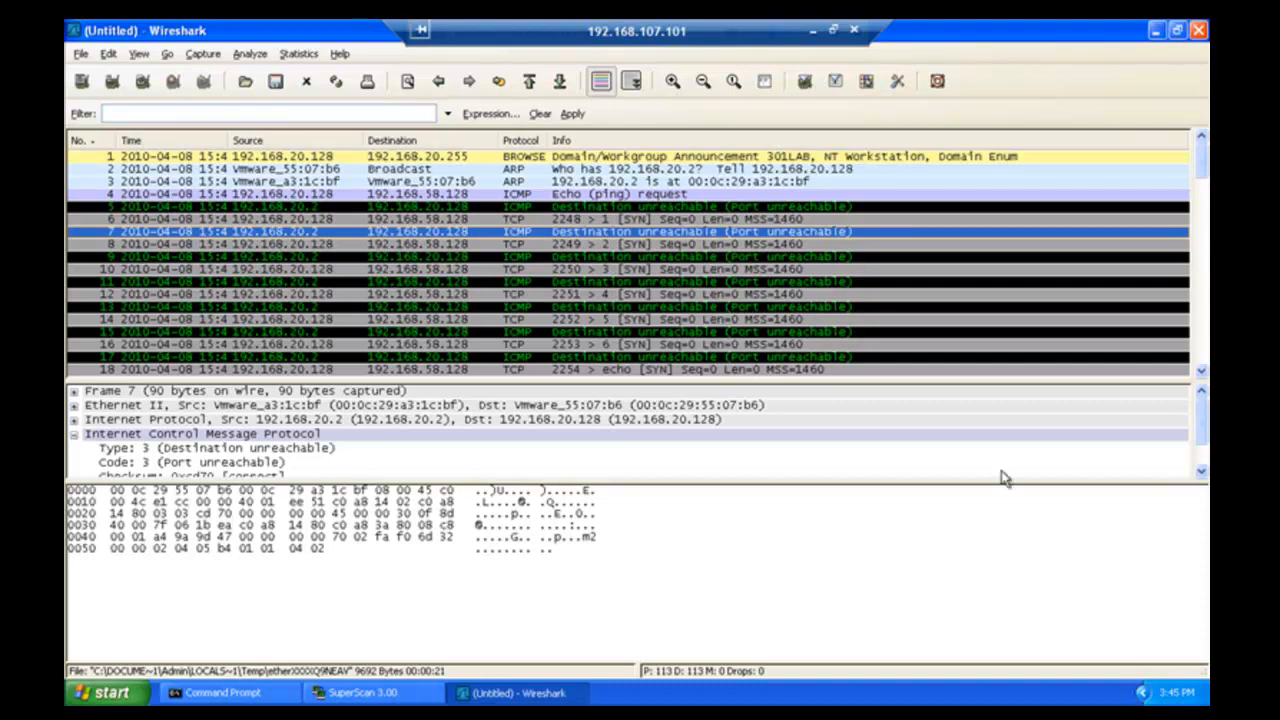
left_click(1201, 472)
left_click(1201, 472)
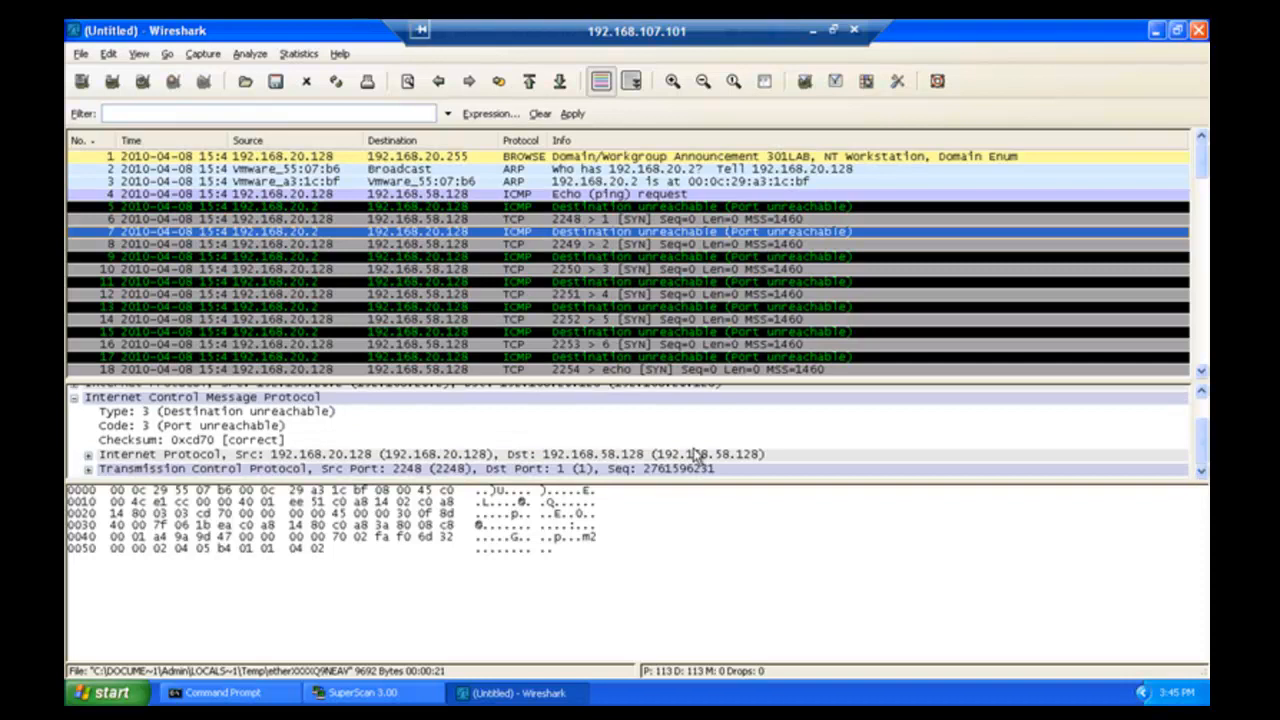
left_click(95, 469)
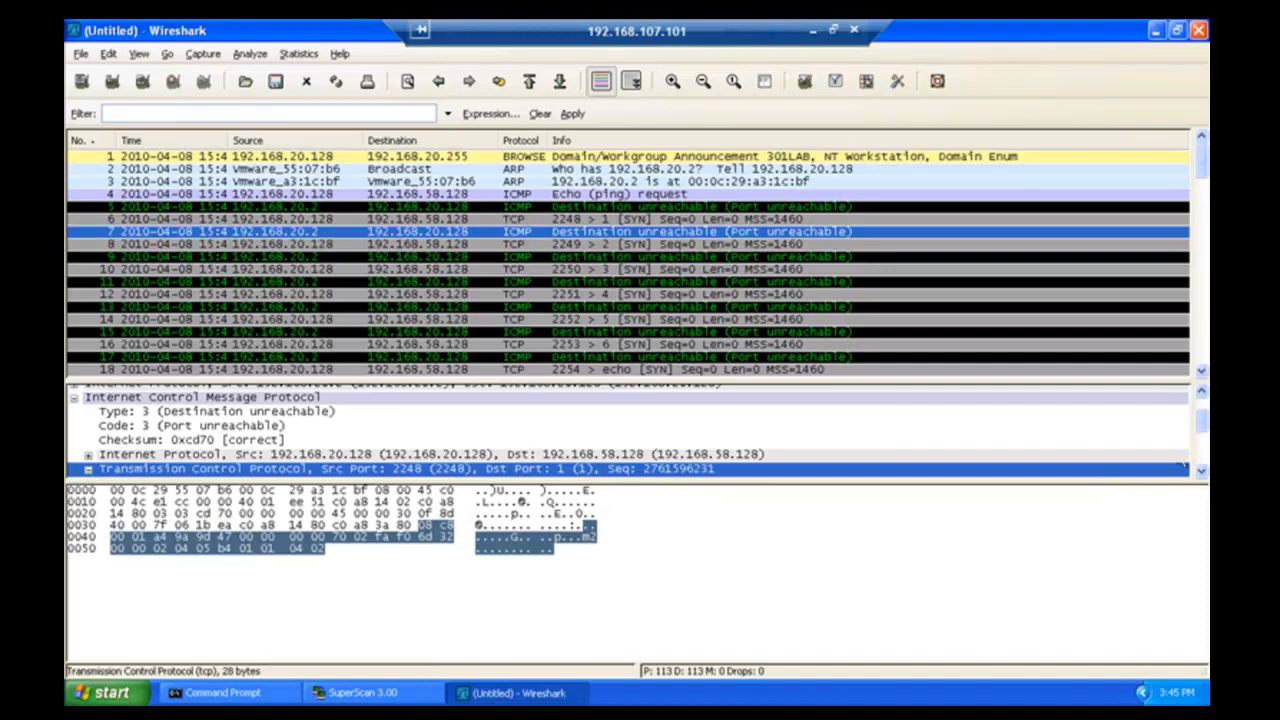
left_click(1202, 471)
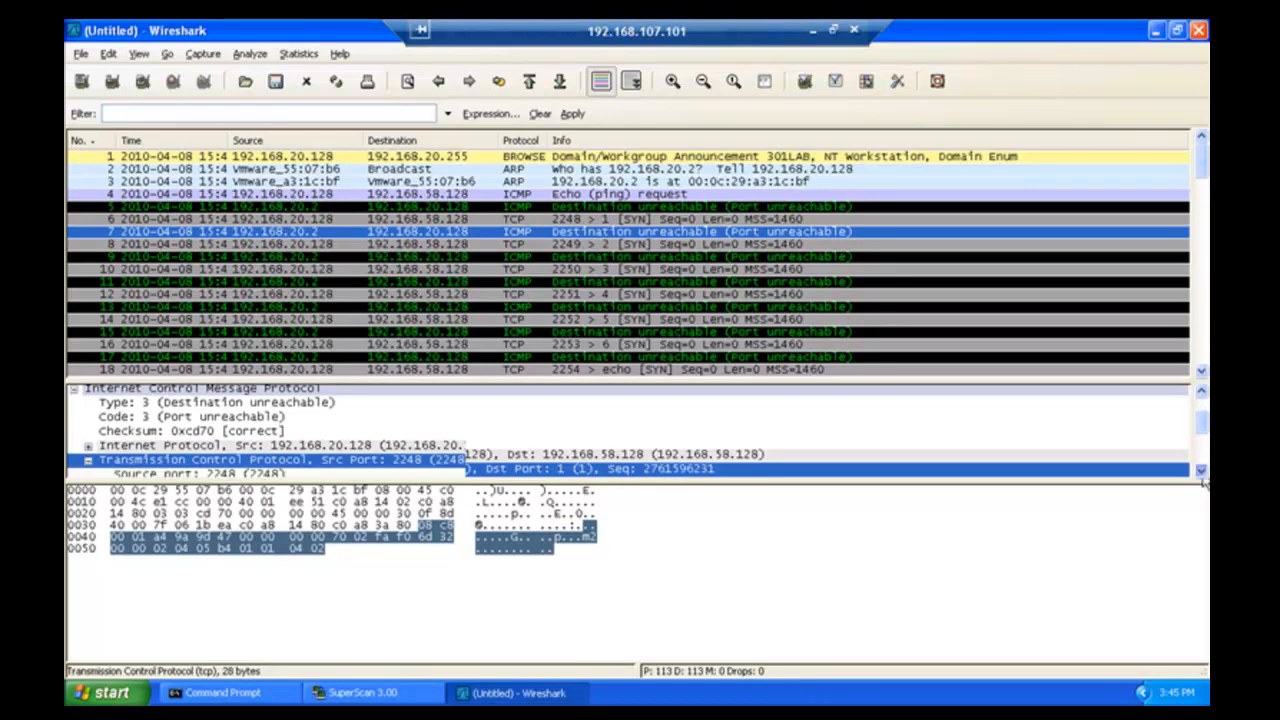
left_click(1202, 472)
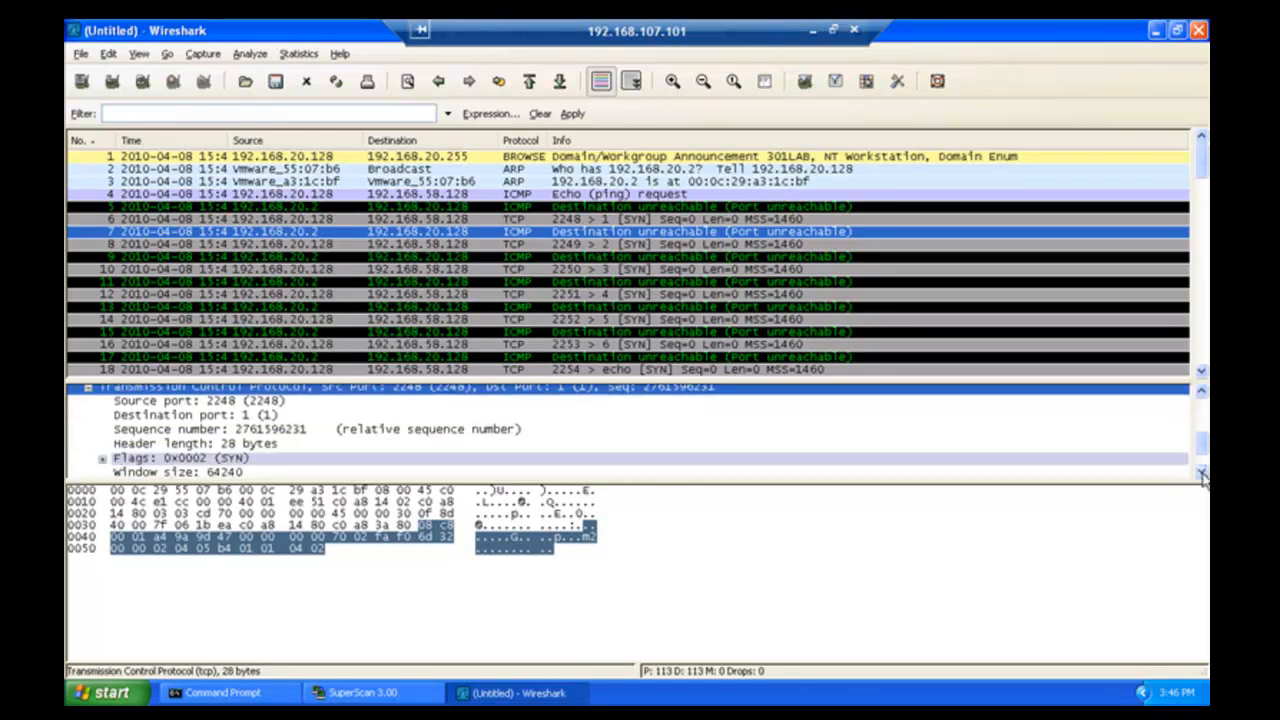
left_click(1202, 472)
left_click(1202, 472)
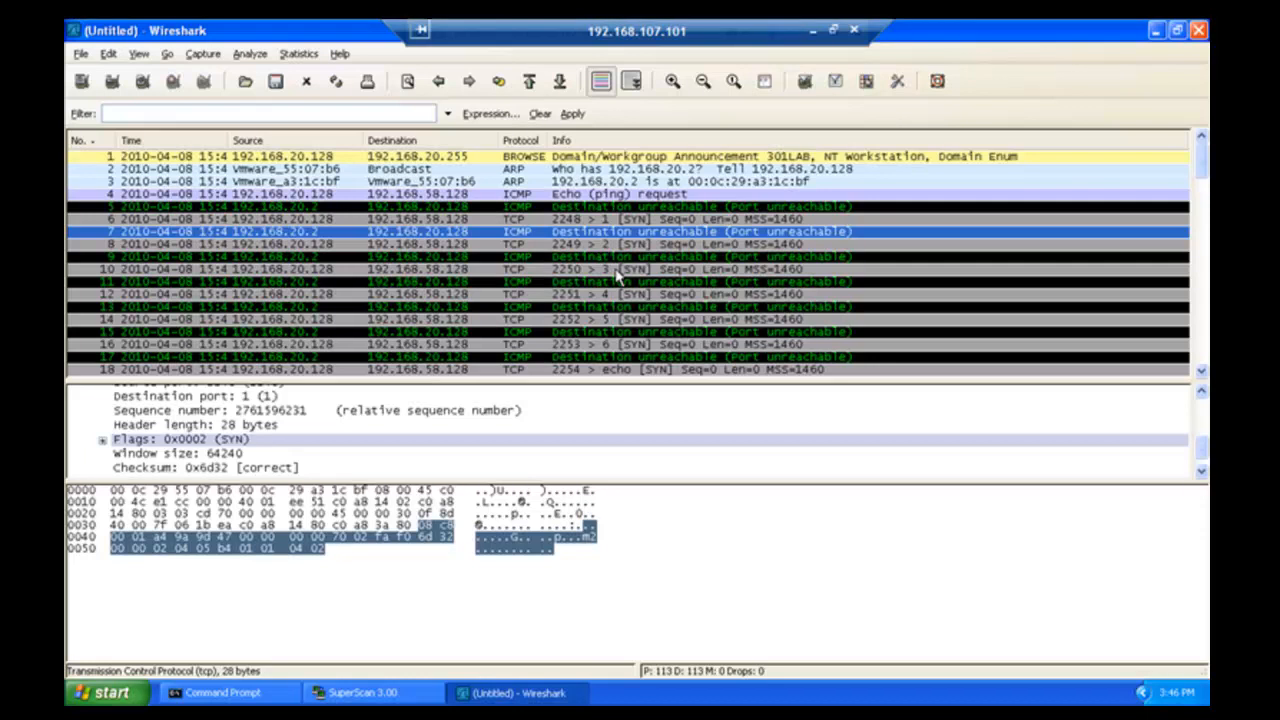
left_click(1199, 339)
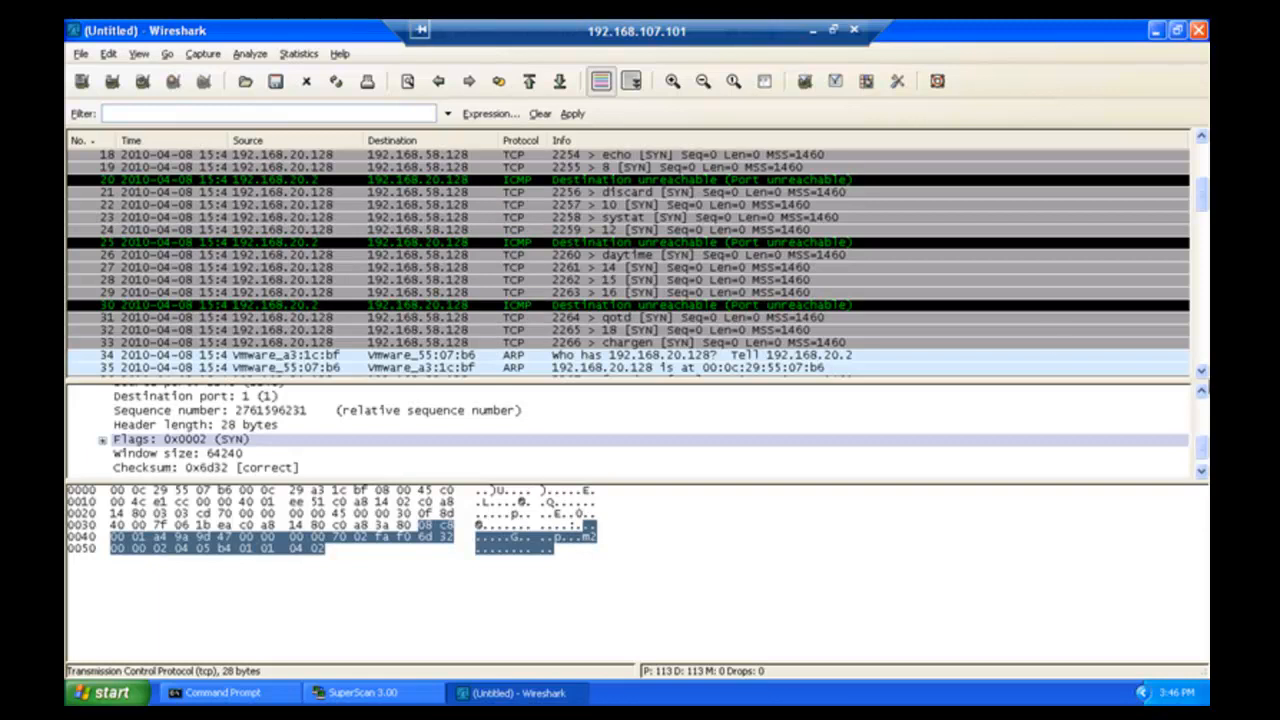
- Inspect packet 111's SYN to http (80) and packet 112's port-unreachable reply, then leave full screen
left_click(1203, 375)
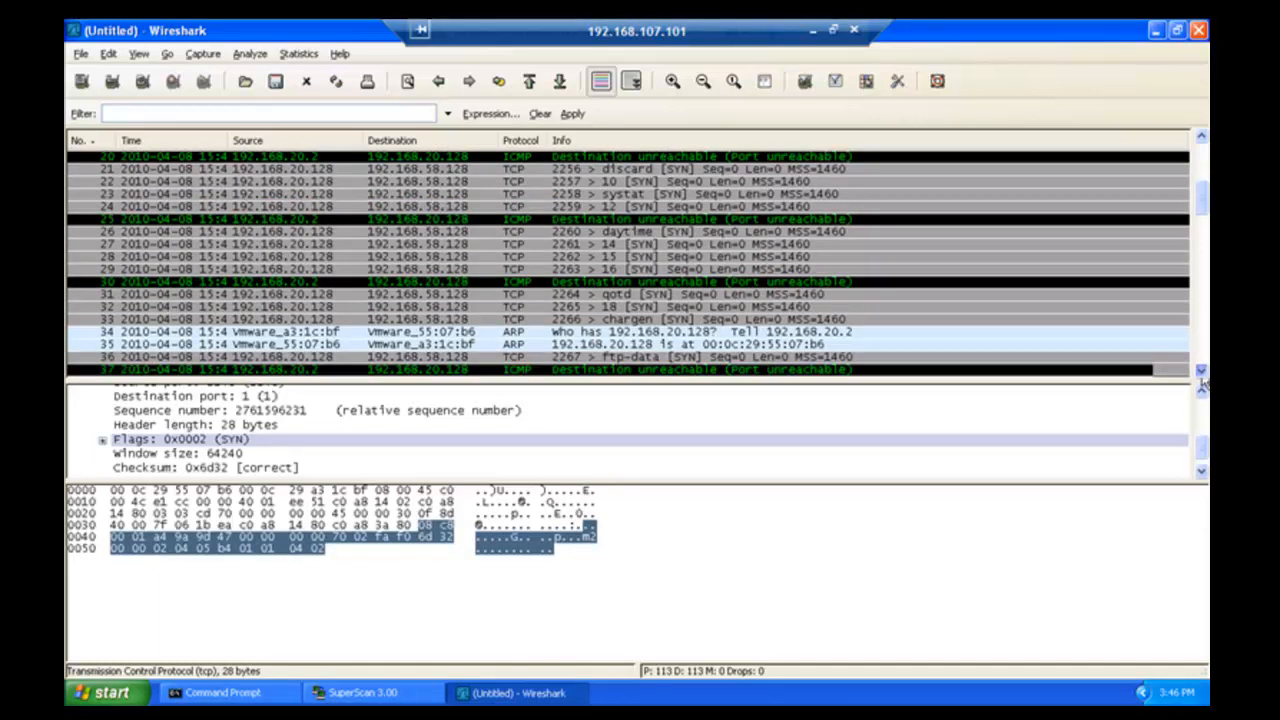
left_click(1203, 375)
left_click(1203, 375)
left_click(1203, 375)
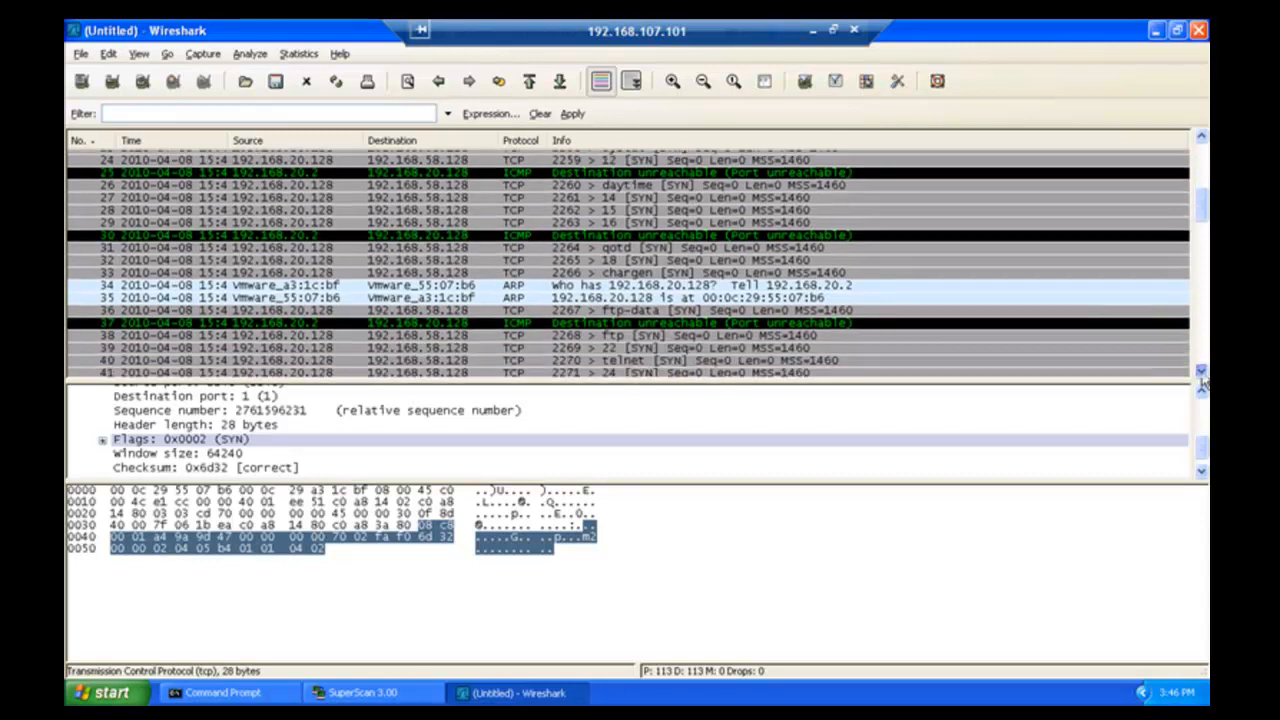
left_click(1203, 375)
left_click(1203, 375)
left_click(1203, 375)
left_click(1203, 375)
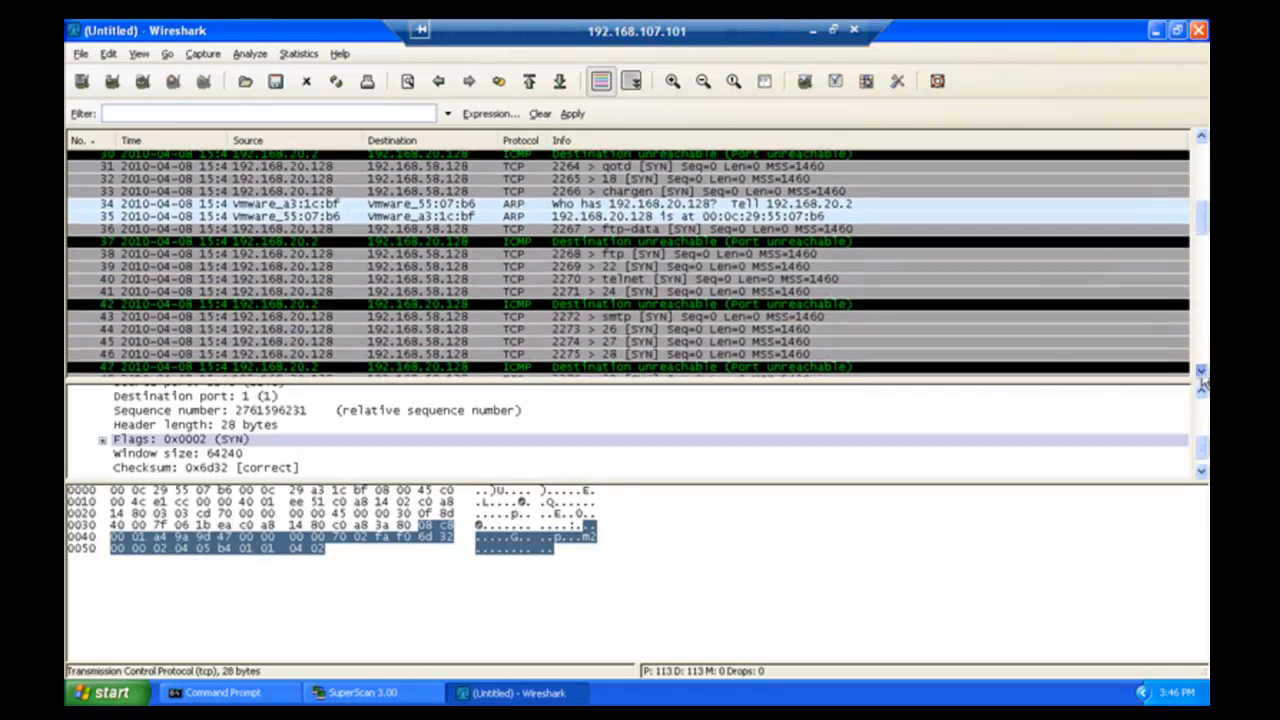
left_click(1203, 375)
left_click(1203, 375)
left_click(1203, 375)
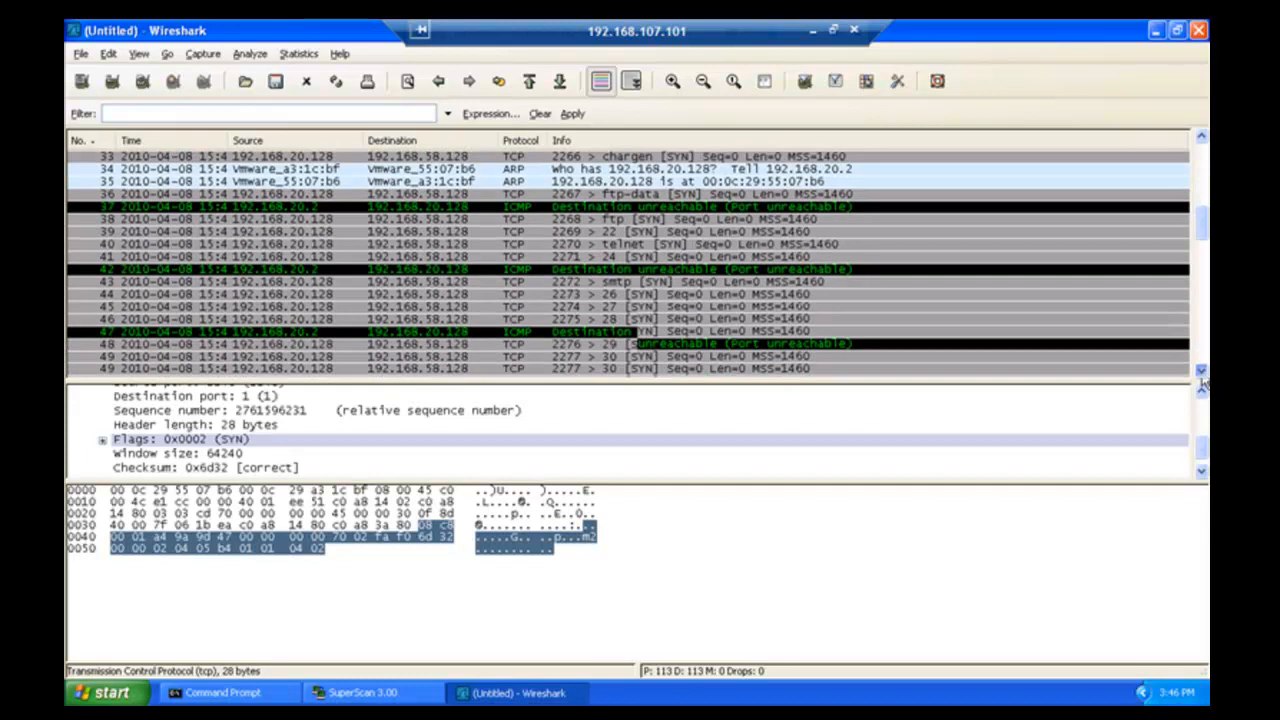
left_click(1203, 375)
left_click(1203, 375)
left_click(1203, 375)
left_click(1203, 375)
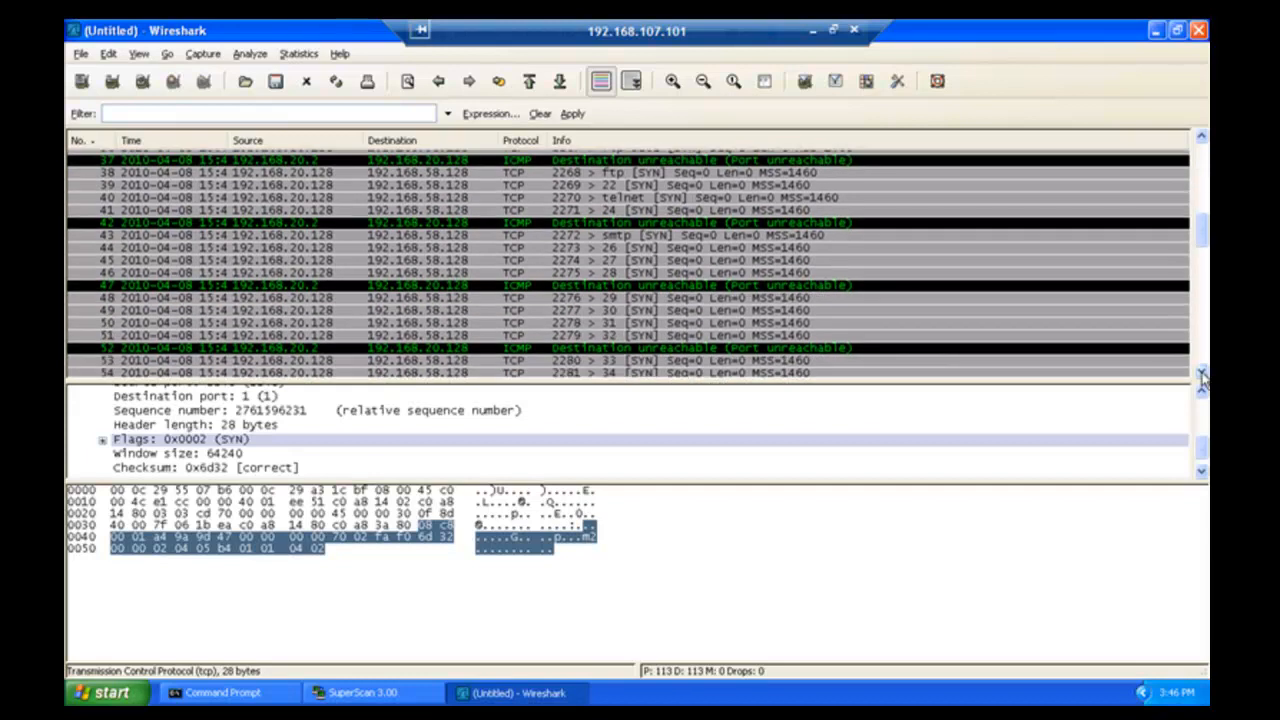
left_click(1203, 375)
left_click(1203, 375)
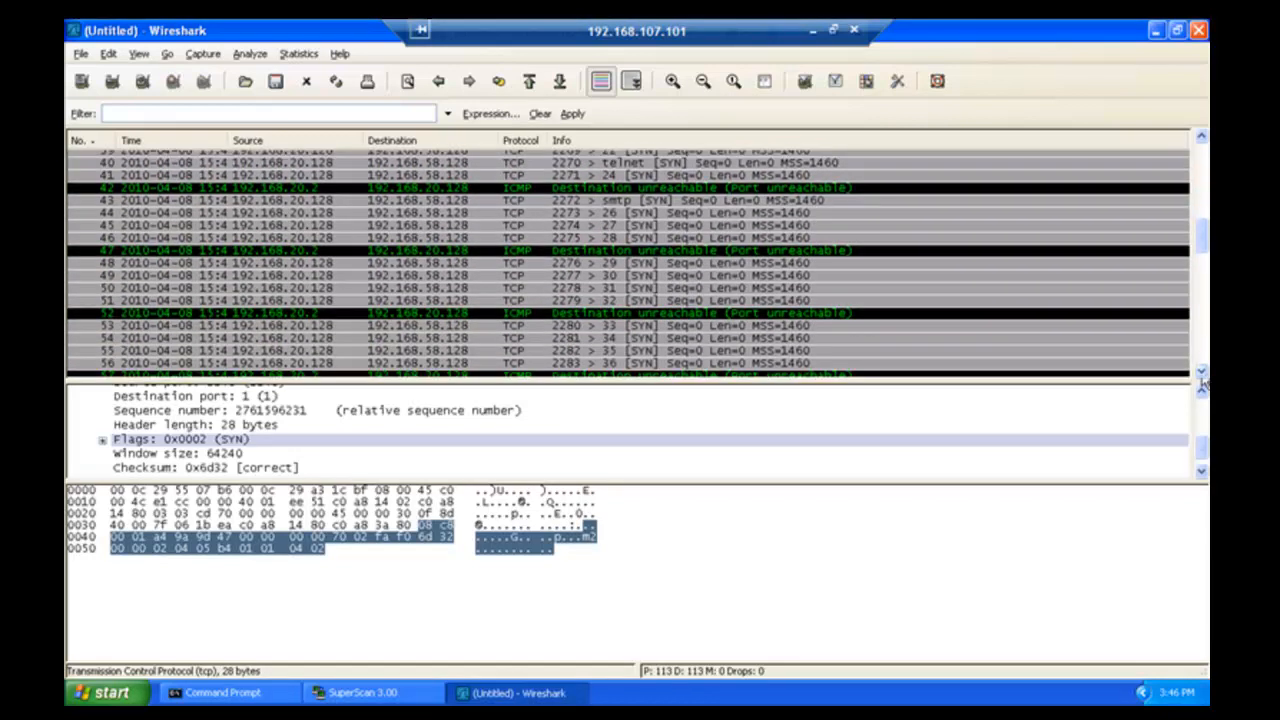
left_click(1203, 375)
left_click(1203, 375)
left_click(1203, 375)
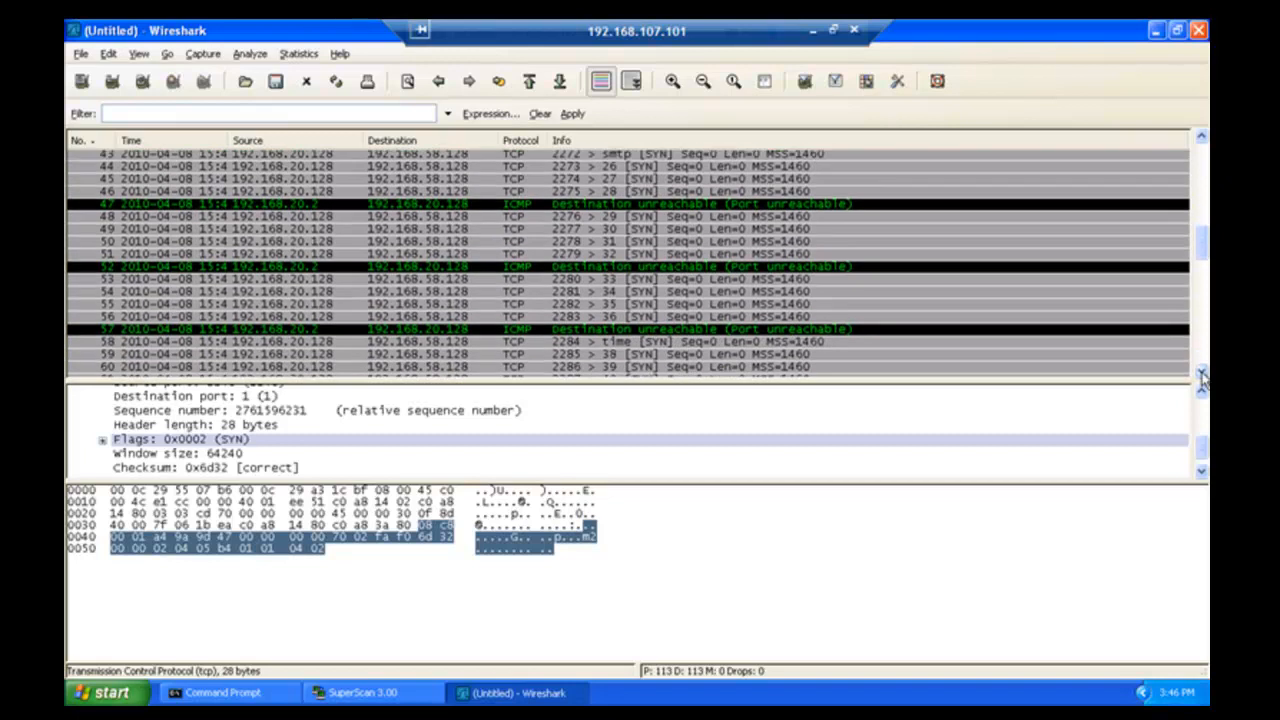
left_click(1203, 375)
left_click(1203, 375)
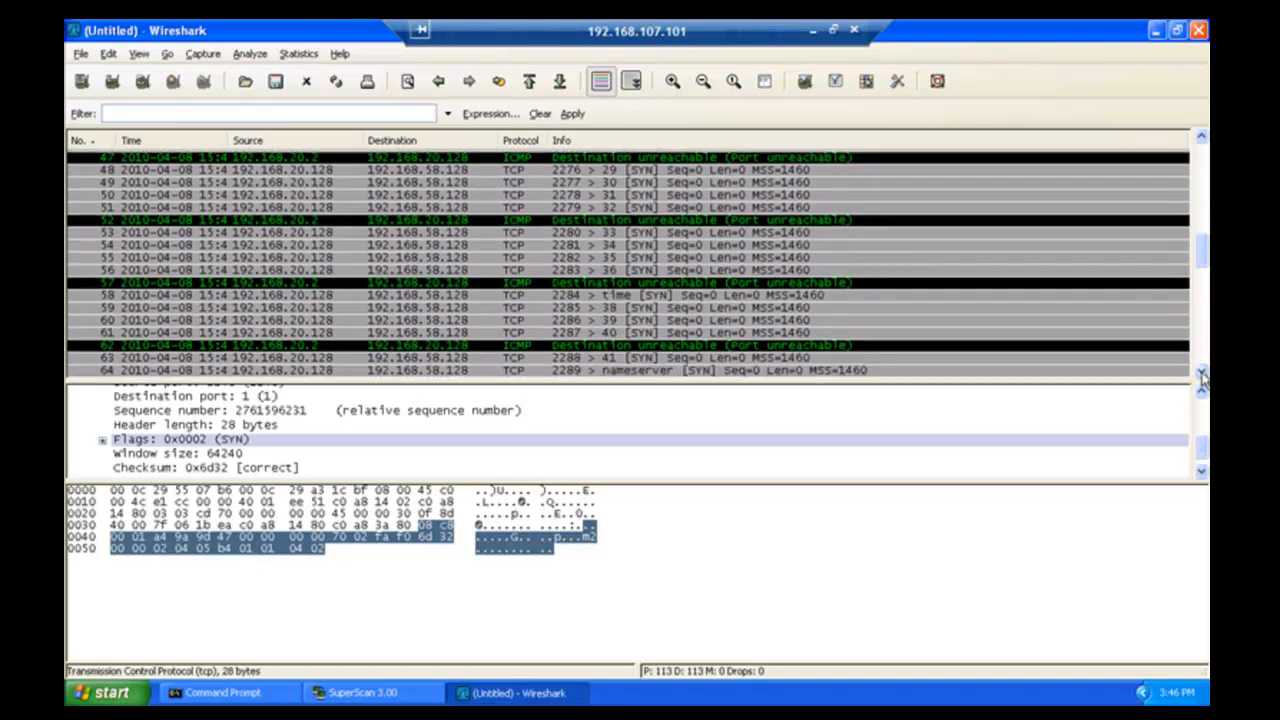
left_click(1203, 375)
left_click(1203, 375)
left_click(1203, 375)
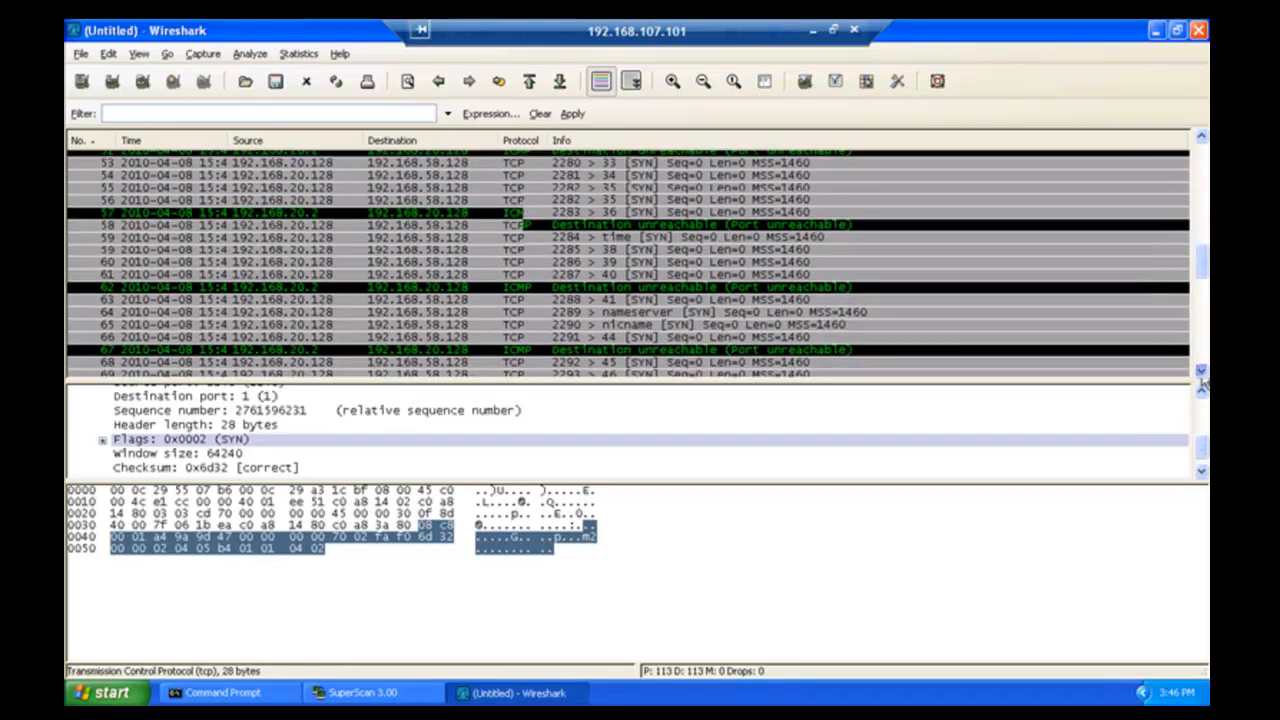
left_click(1203, 375)
left_click(1203, 375)
left_click(1203, 375)
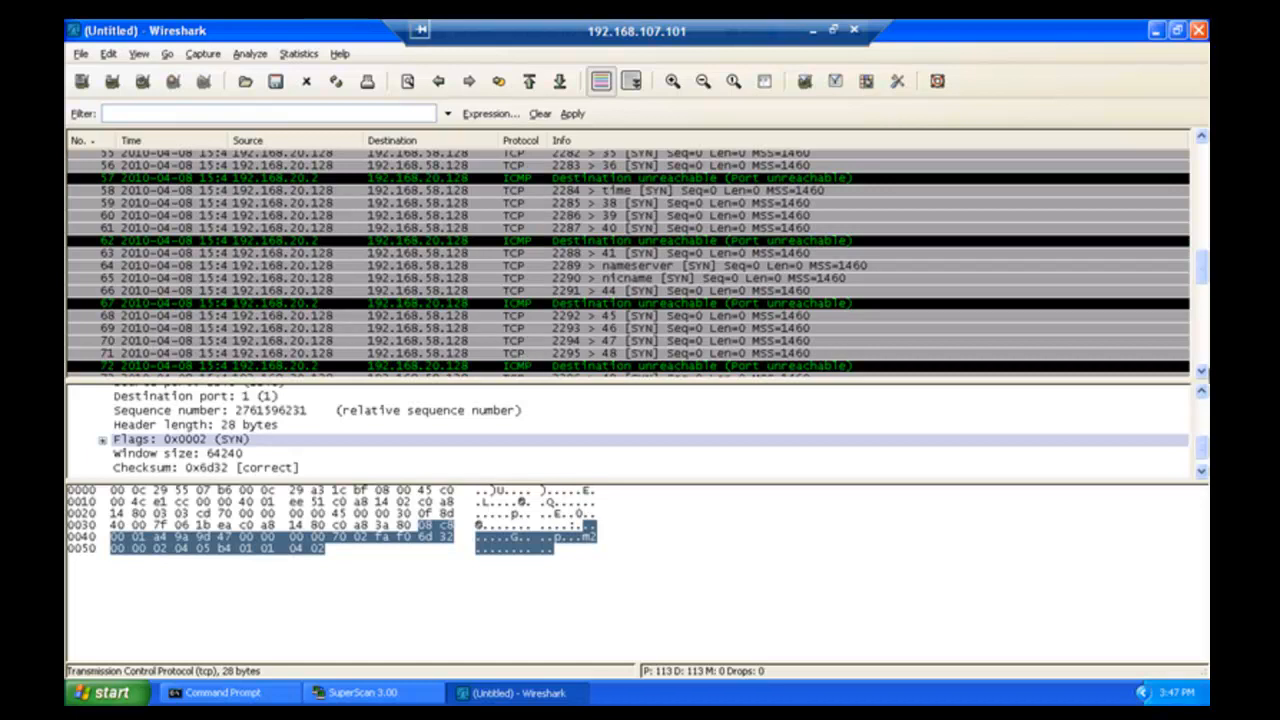
left_click_drag(1203, 368, 1203, 365)
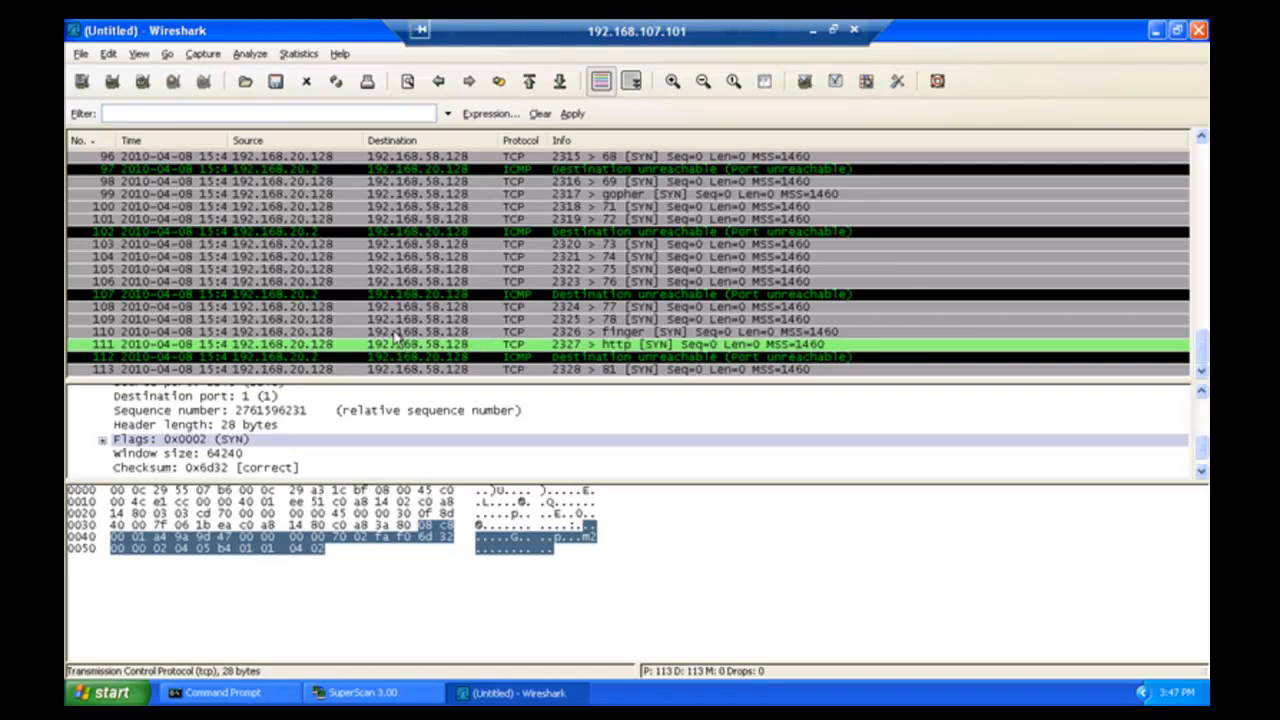
left_click(348, 350)
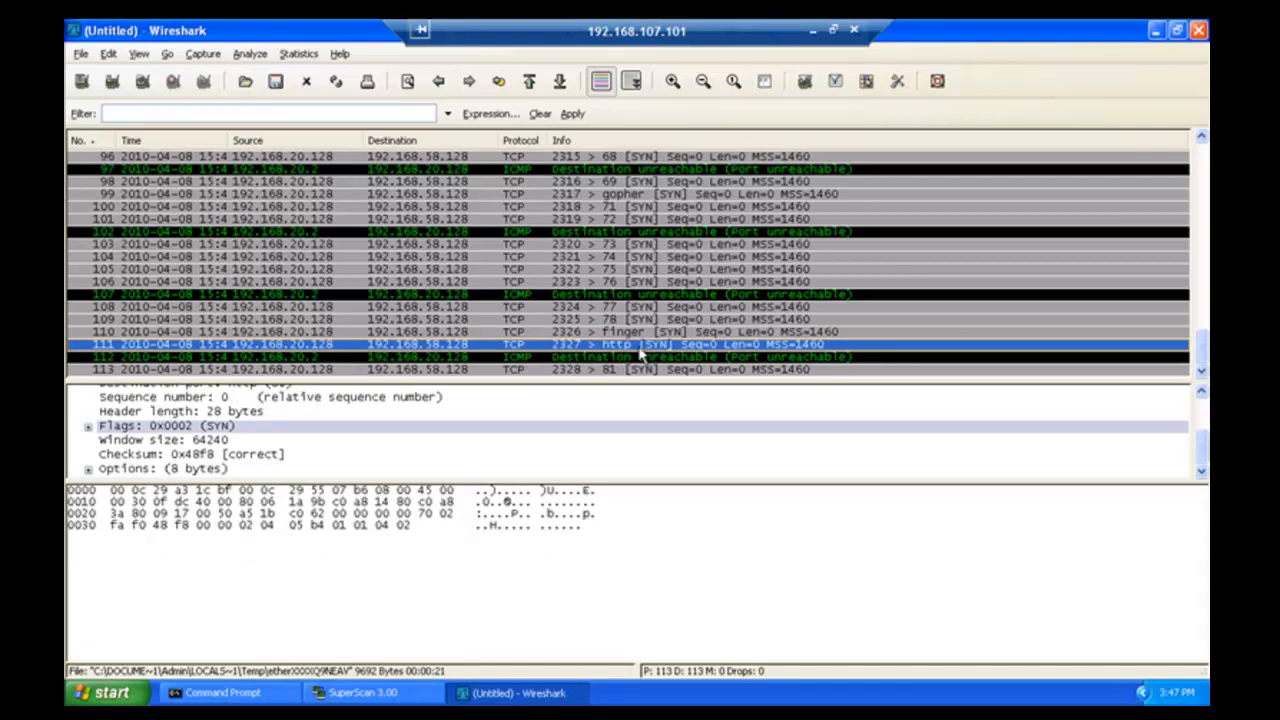
left_click(588, 357)
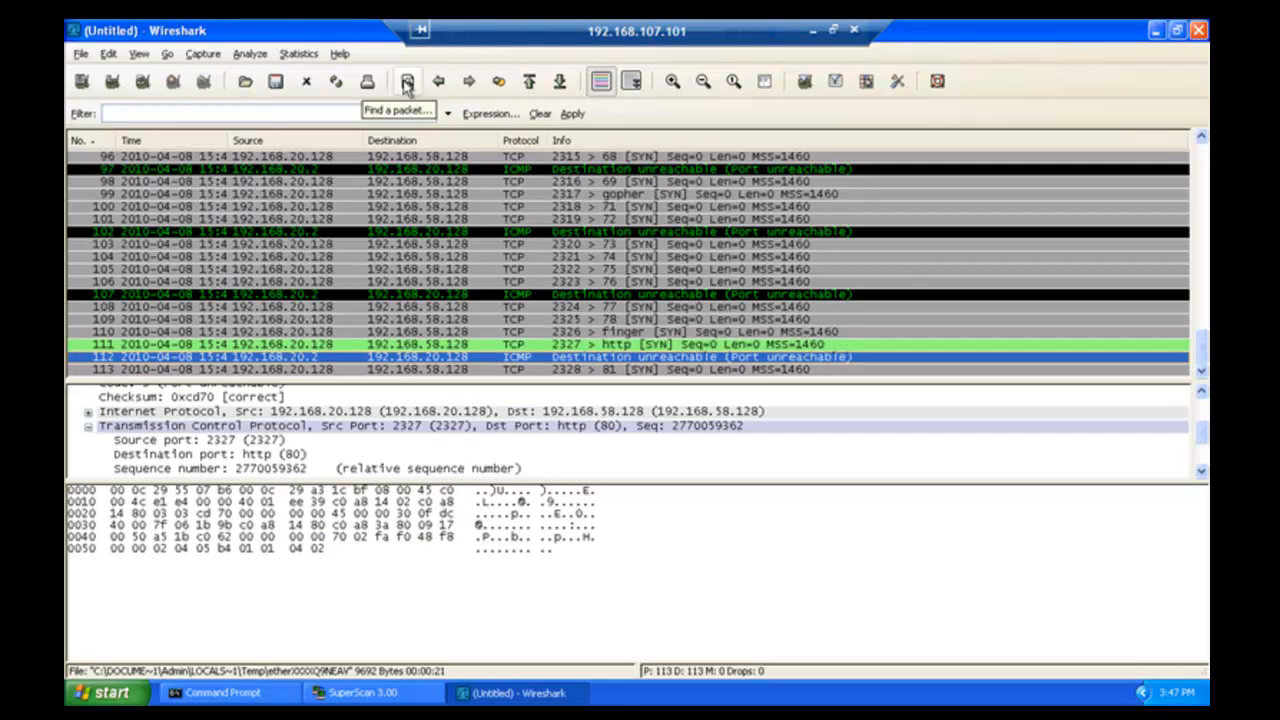
key("ctrl+alt+Return")
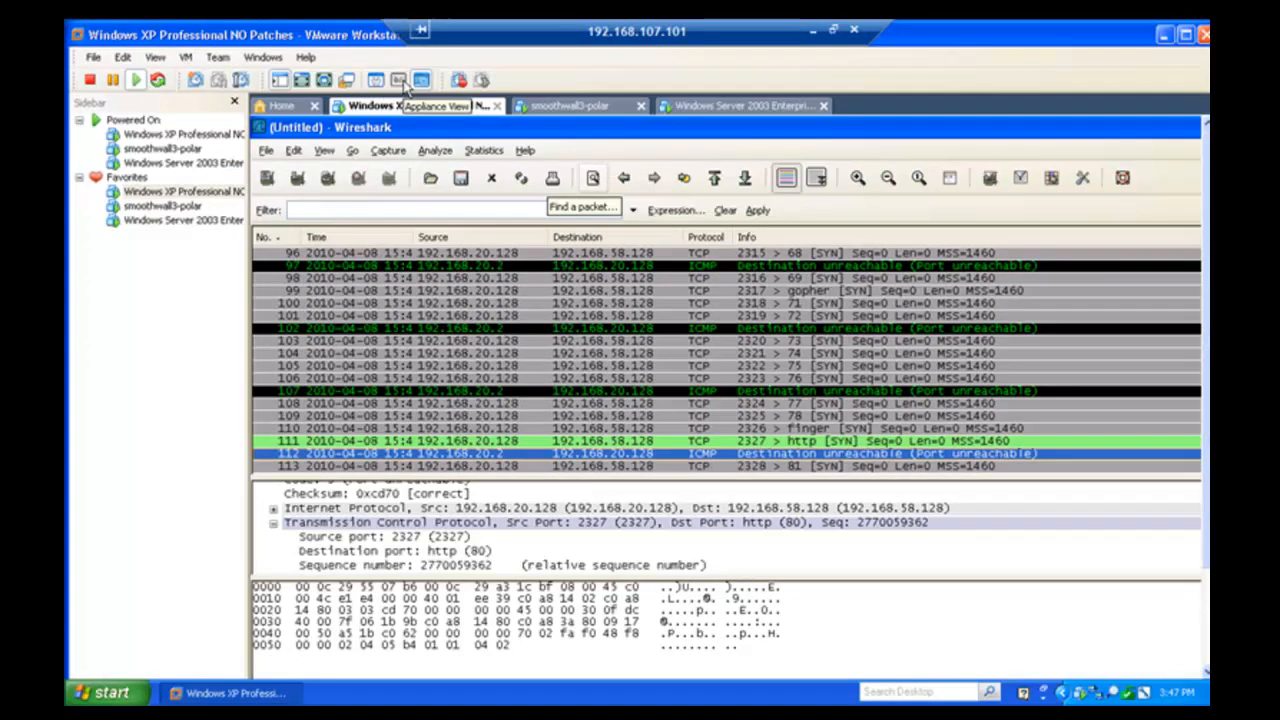
- Go full screen on the Windows Server 2003 VM and show SmoothWall's port-forwarding page
left_click(182, 228)
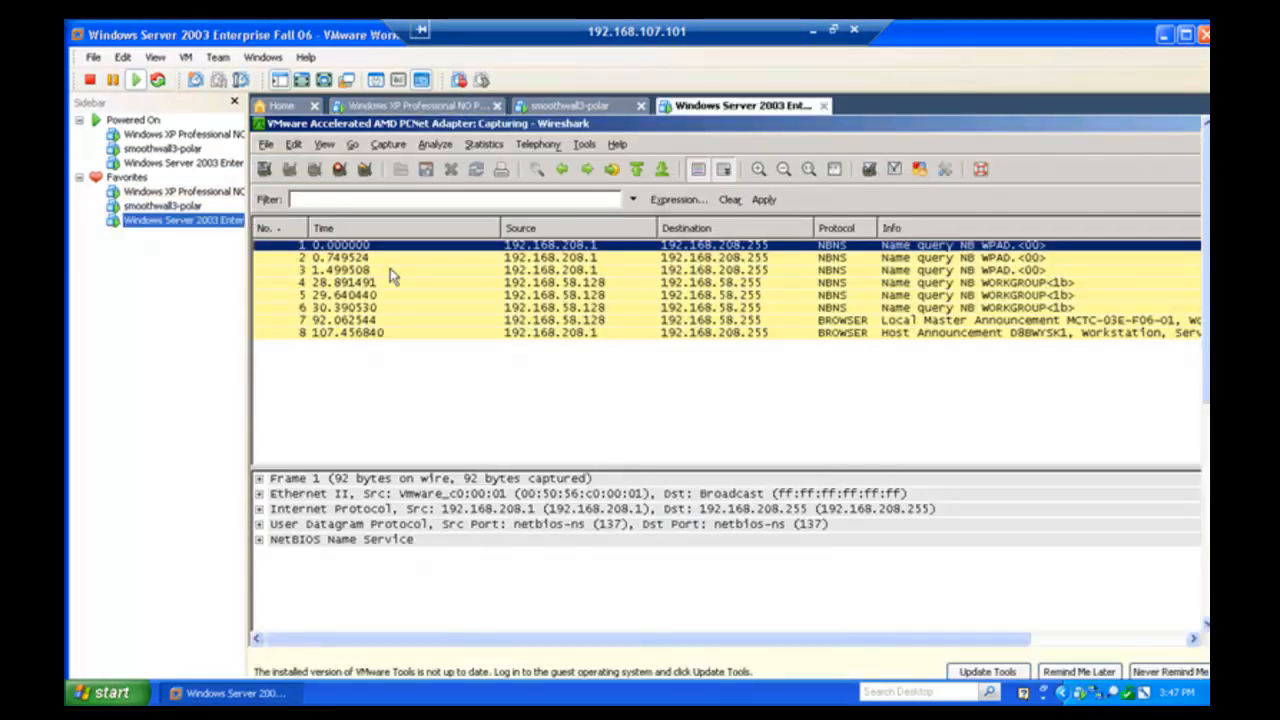
left_click(705, 373)
key("ctrl+alt+Return")
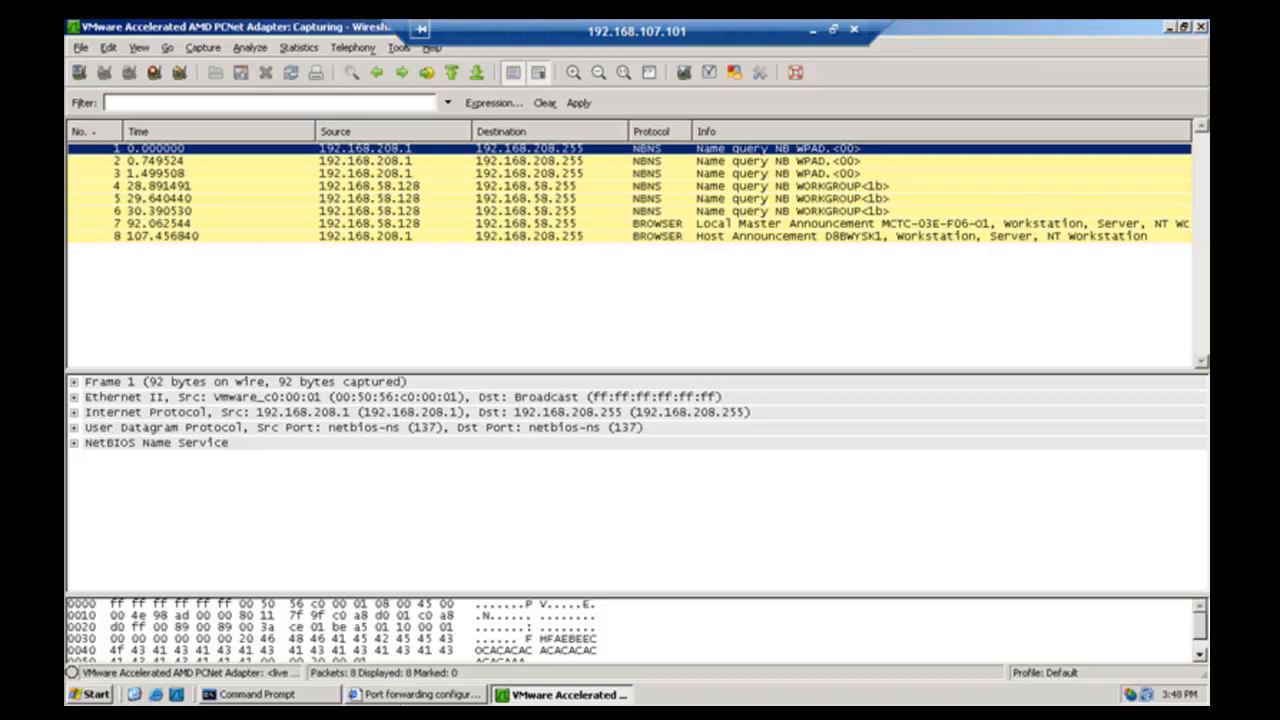
left_click(405, 698)
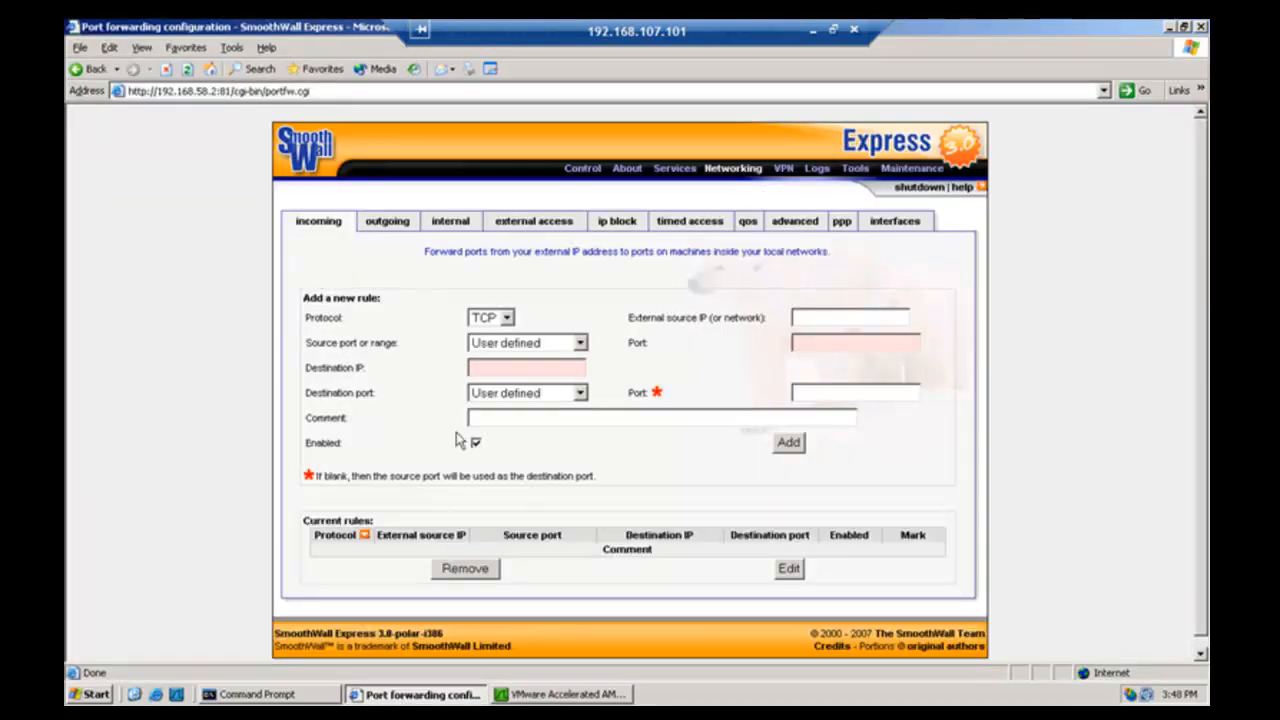
- Set source High ports, destination IP 192.168.58.128 and destination port HTTP, then add the rule
left_click(504, 342)
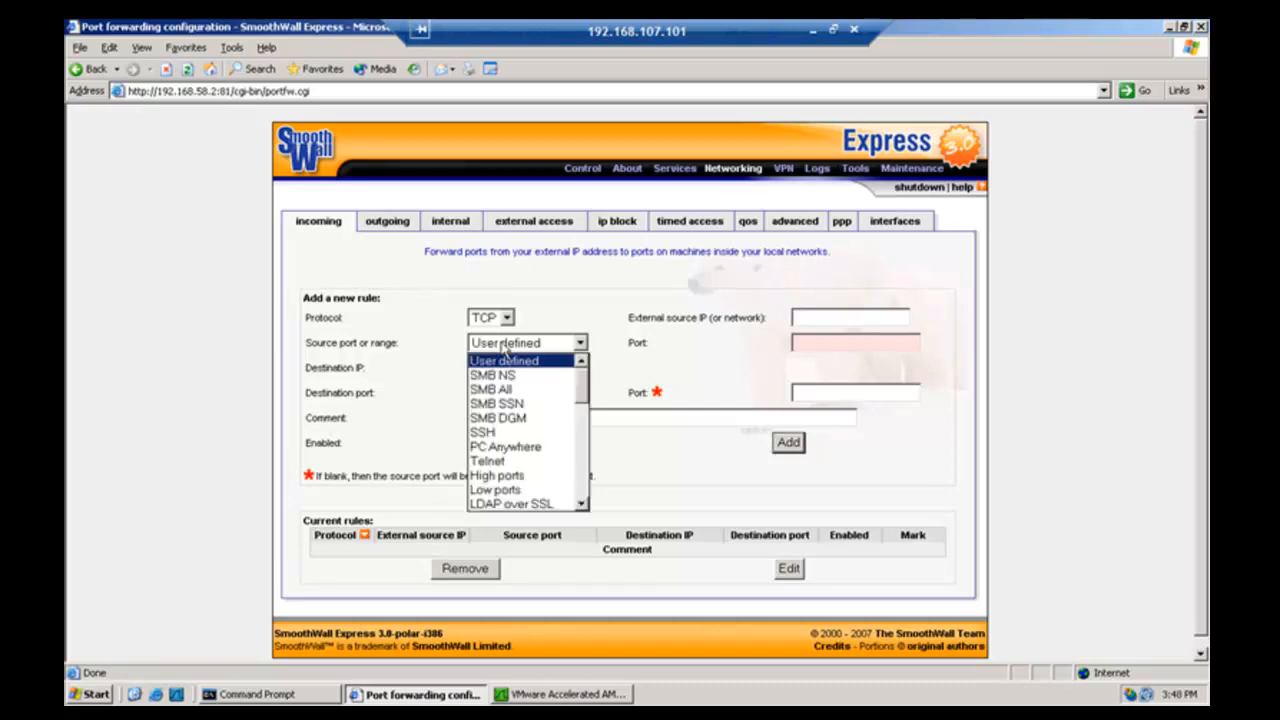
left_click(531, 476)
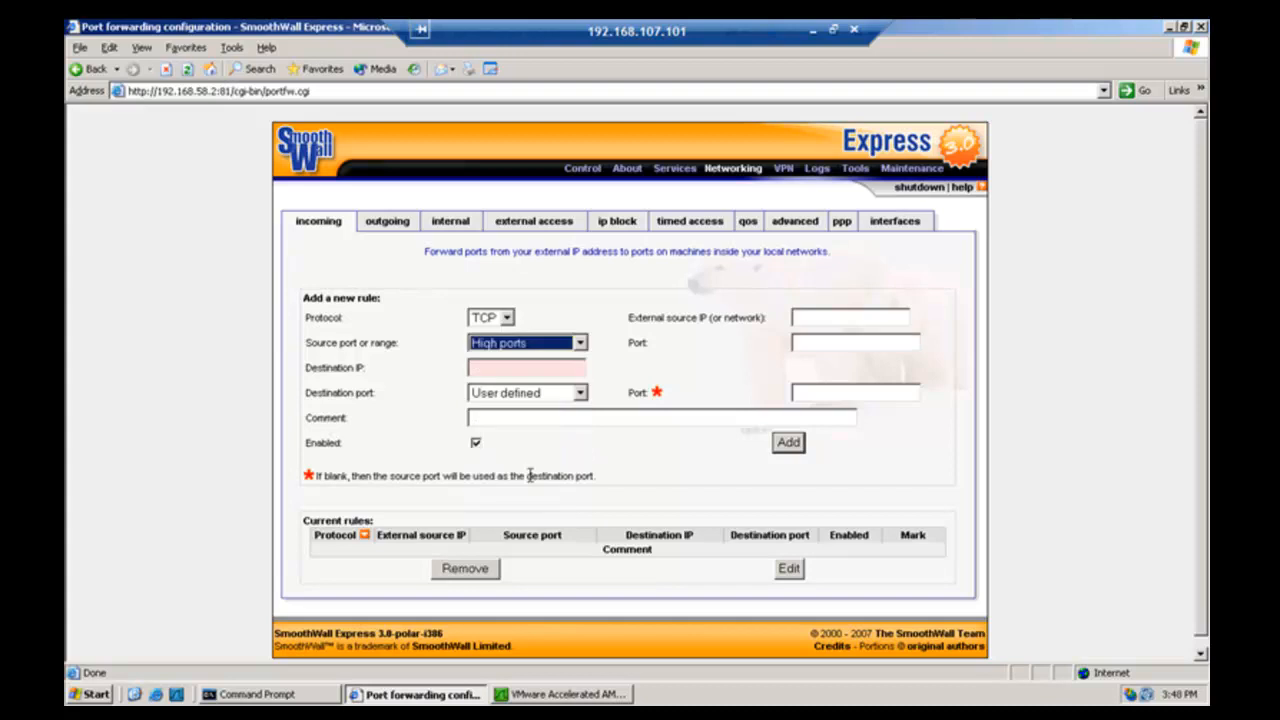
left_click(502, 370)
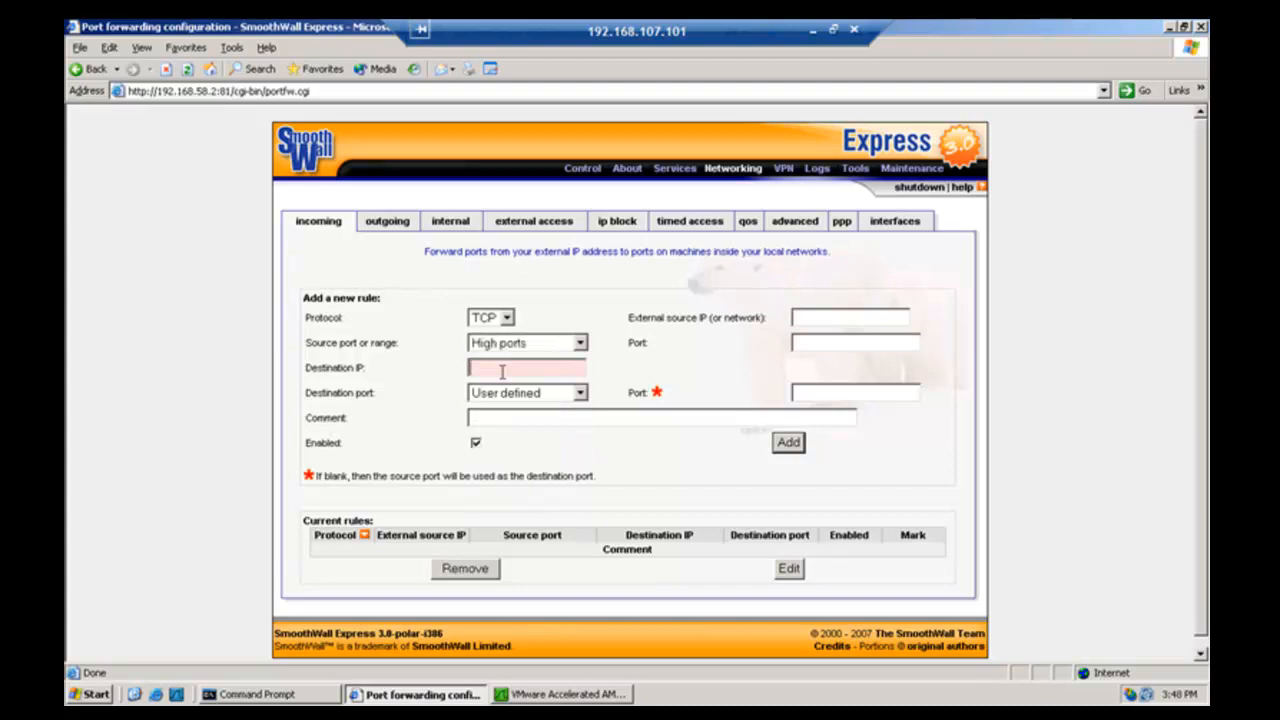
type("192.168.58.128")
left_click(581, 393)
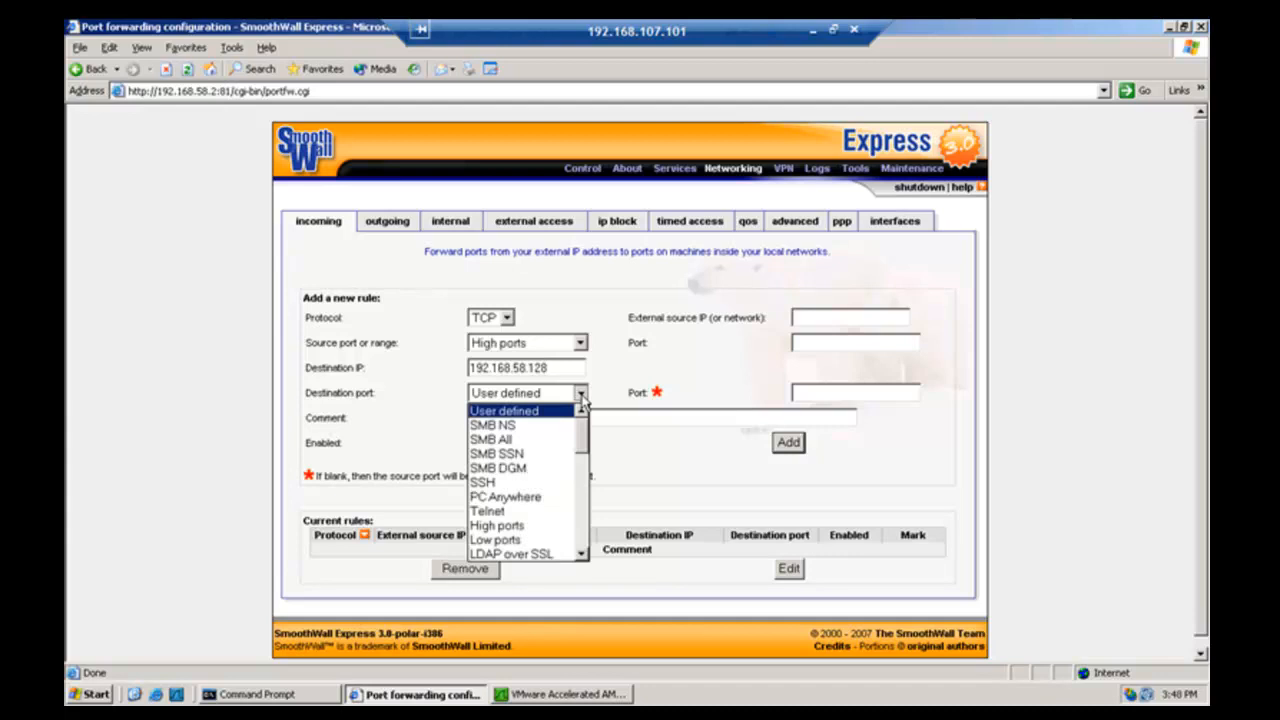
left_click(581, 537)
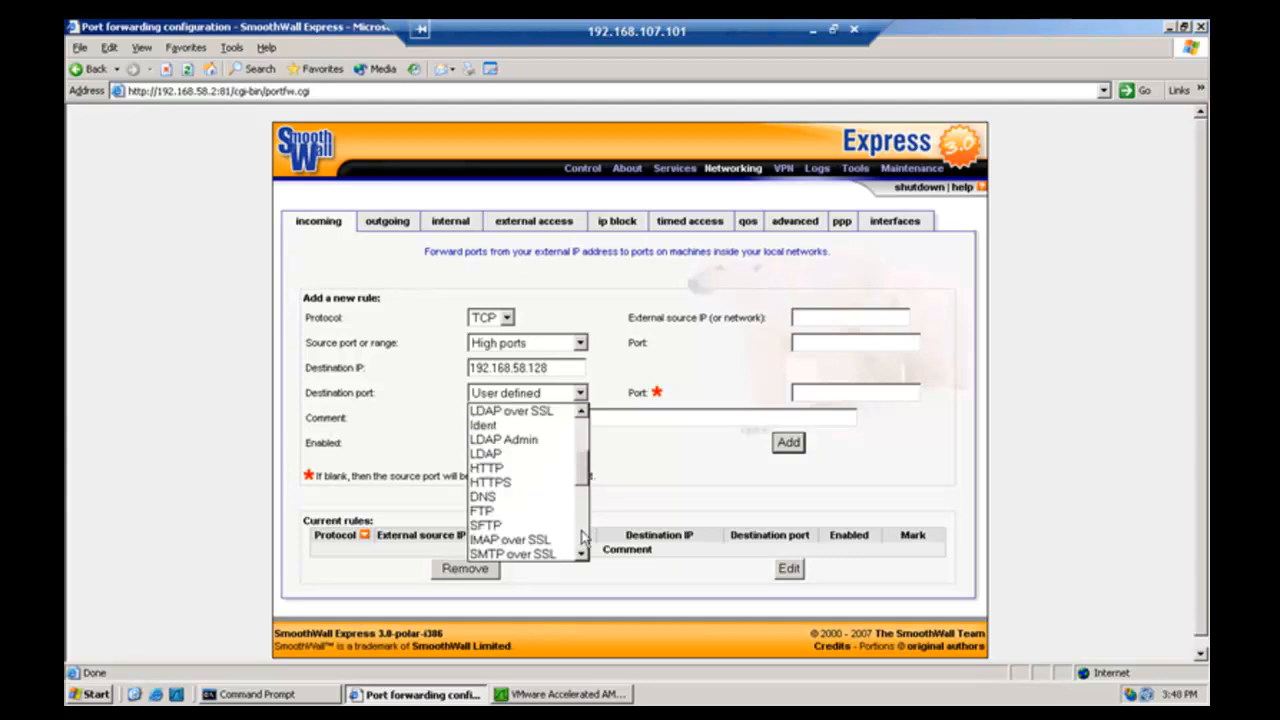
left_click(502, 469)
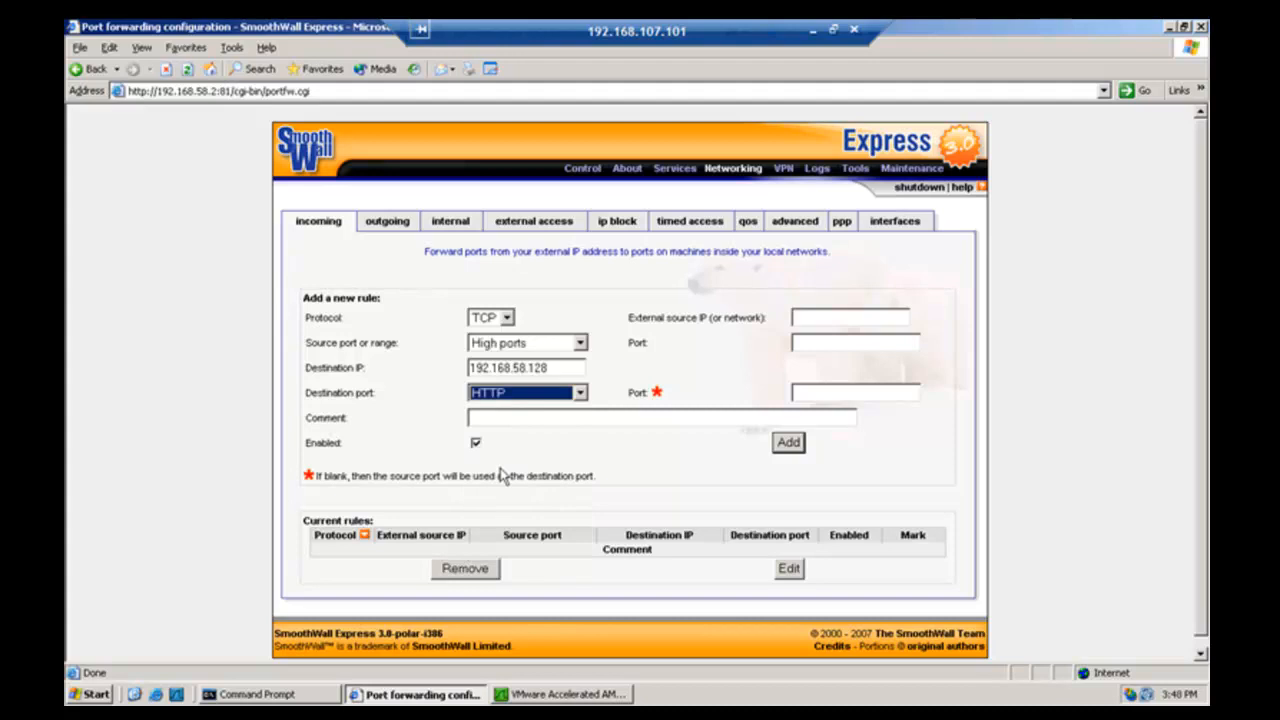
left_click(786, 448)
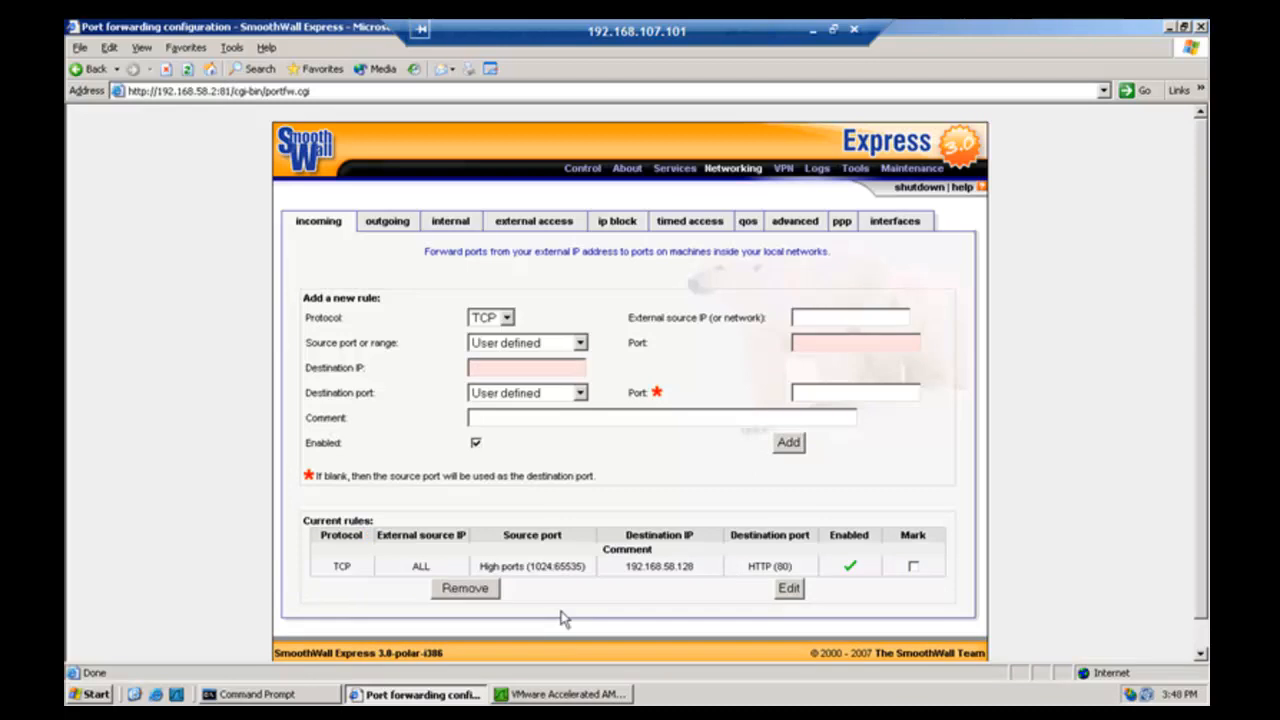
- Stop the server's capture and inspect packet 12, the port 81 SYN,ACK from 192.168.58.2
left_click(567, 695)
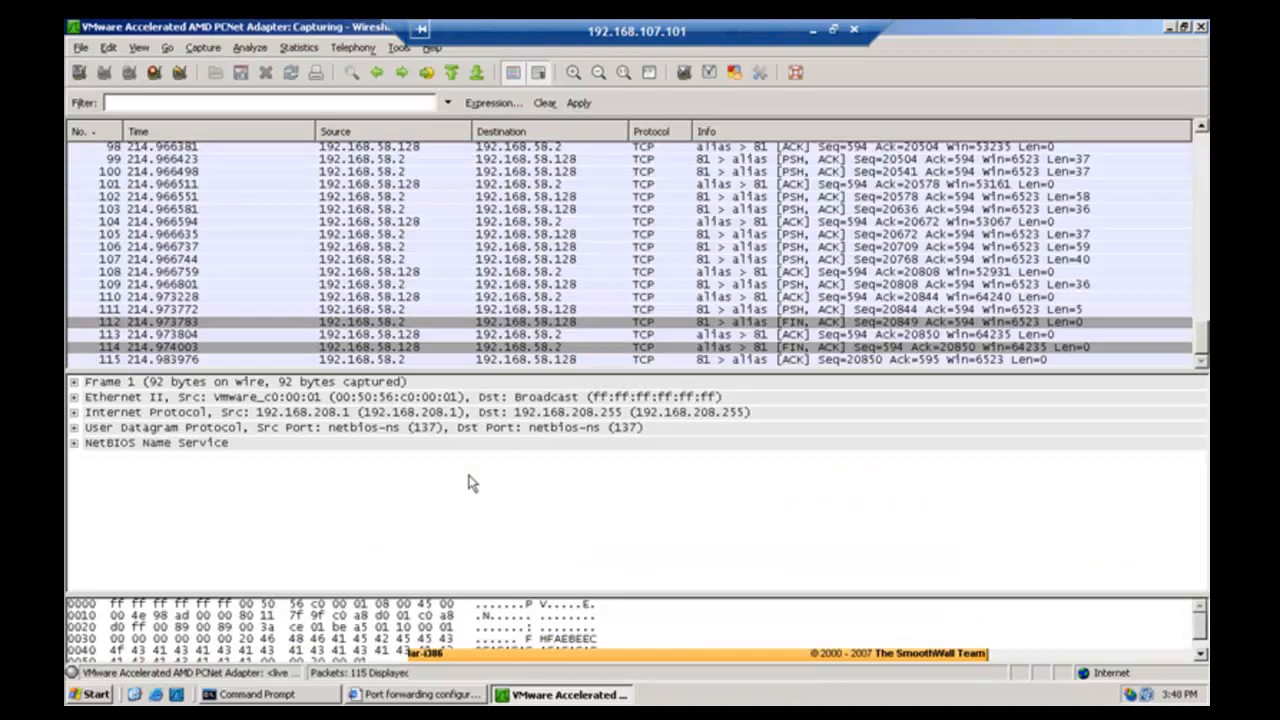
left_click(206, 50)
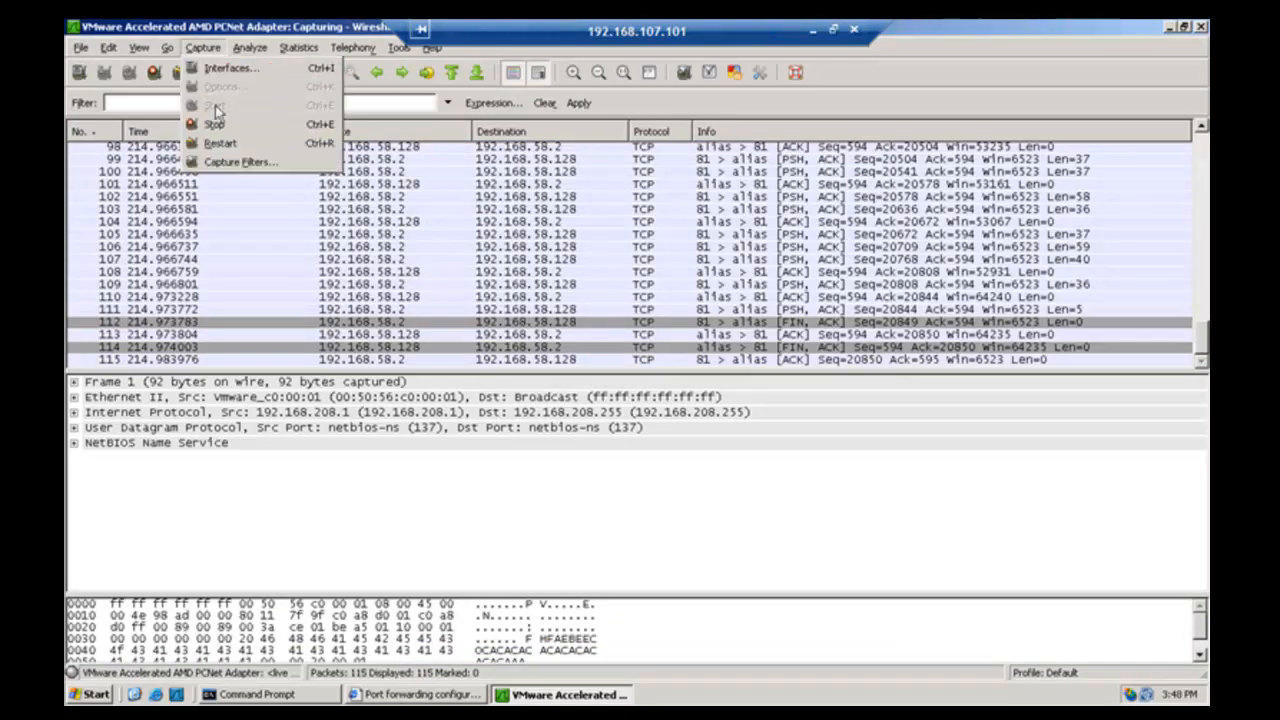
left_click(215, 125)
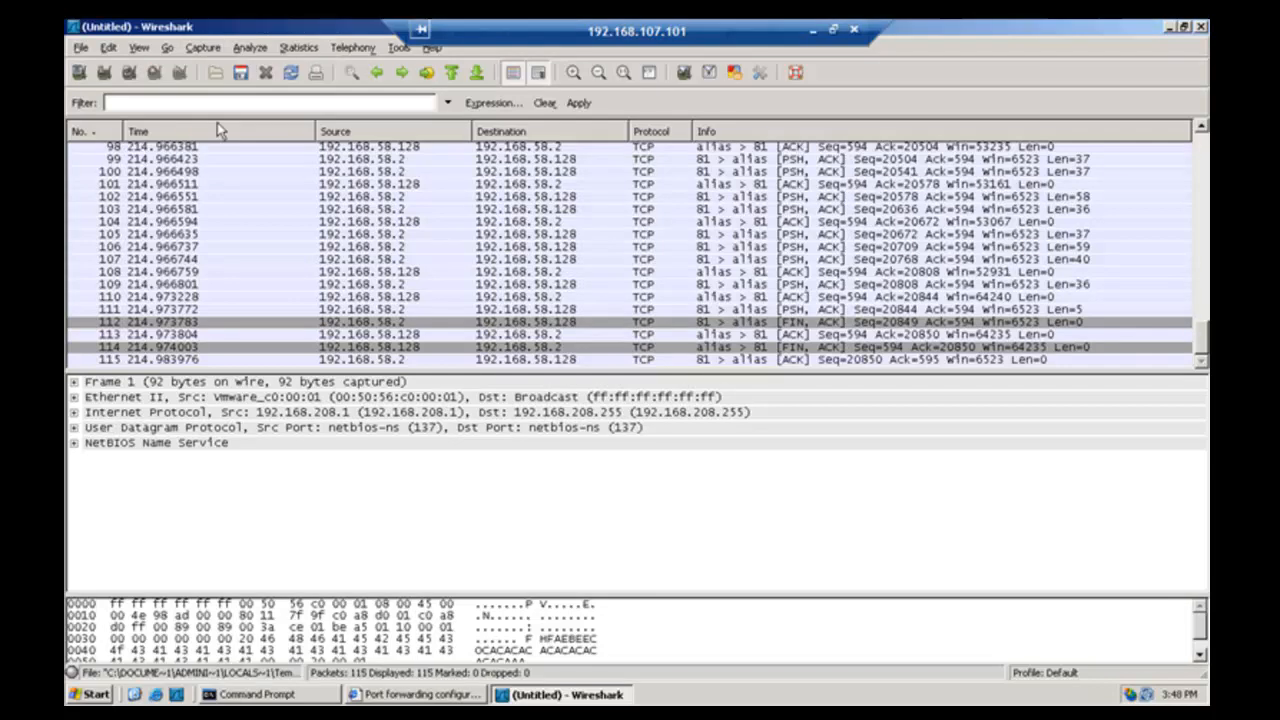
left_click(205, 50)
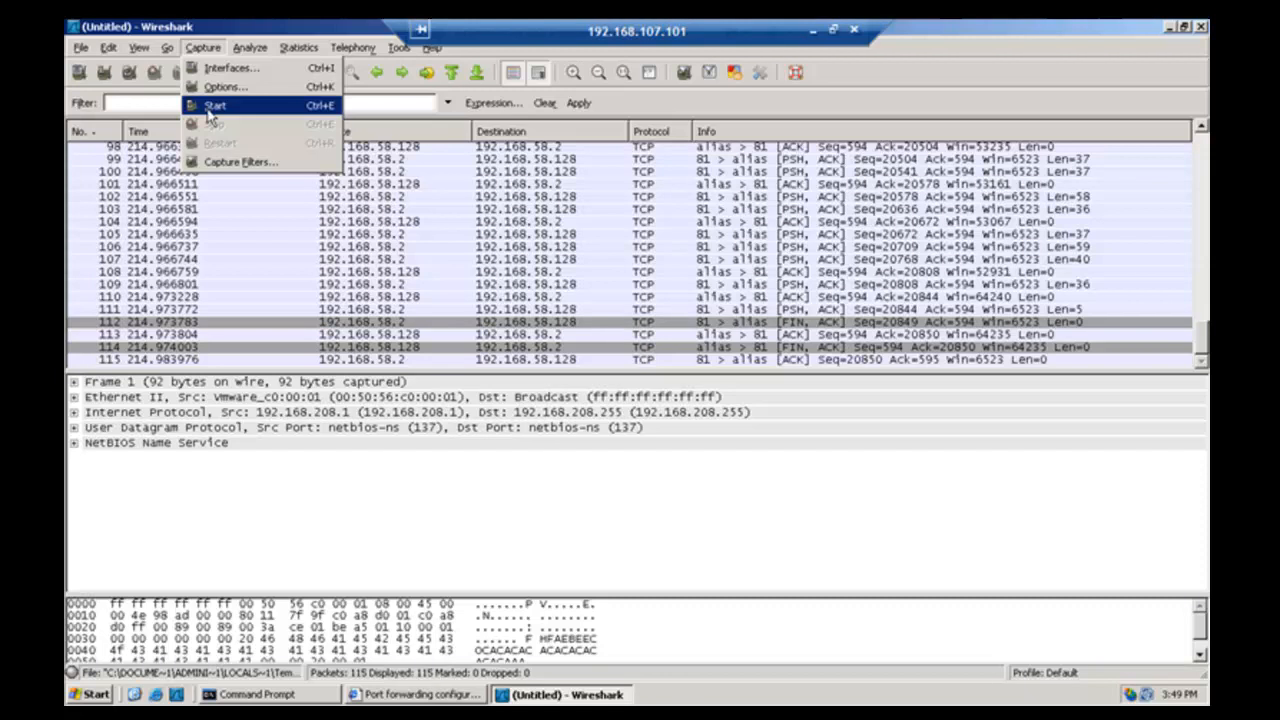
key("ctrl+alt")
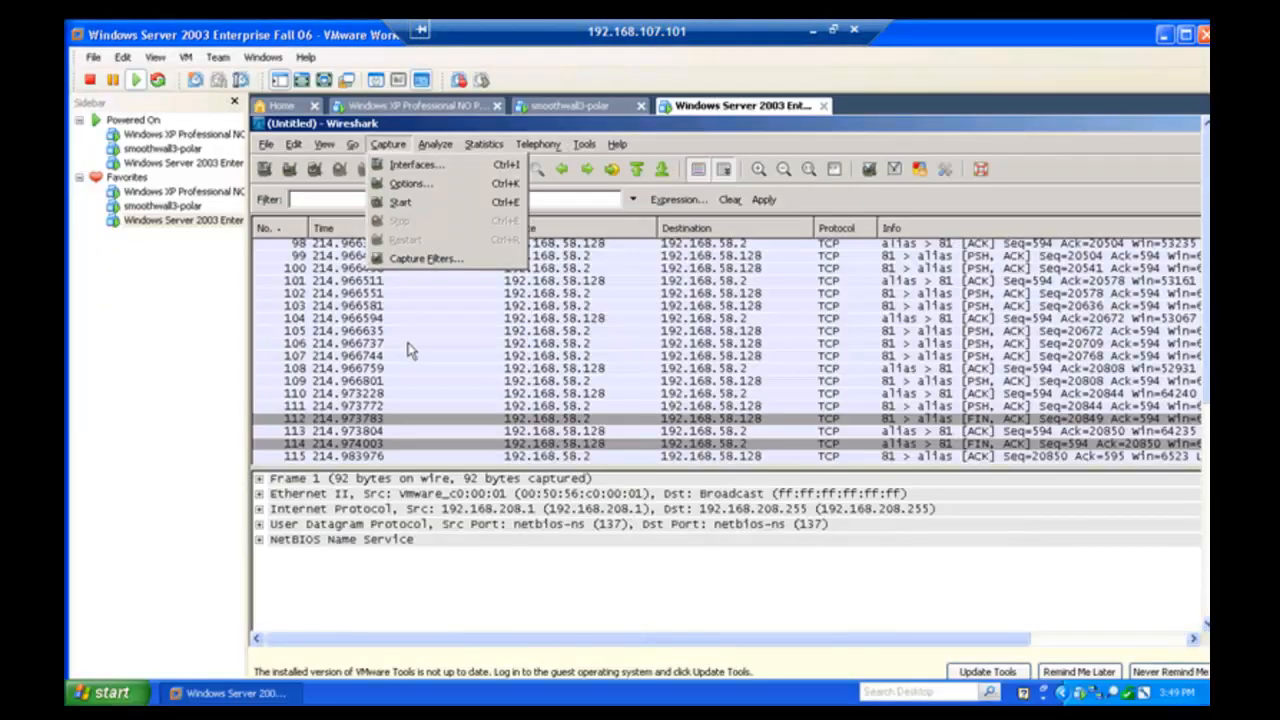
key("ctrl+alt+Return")
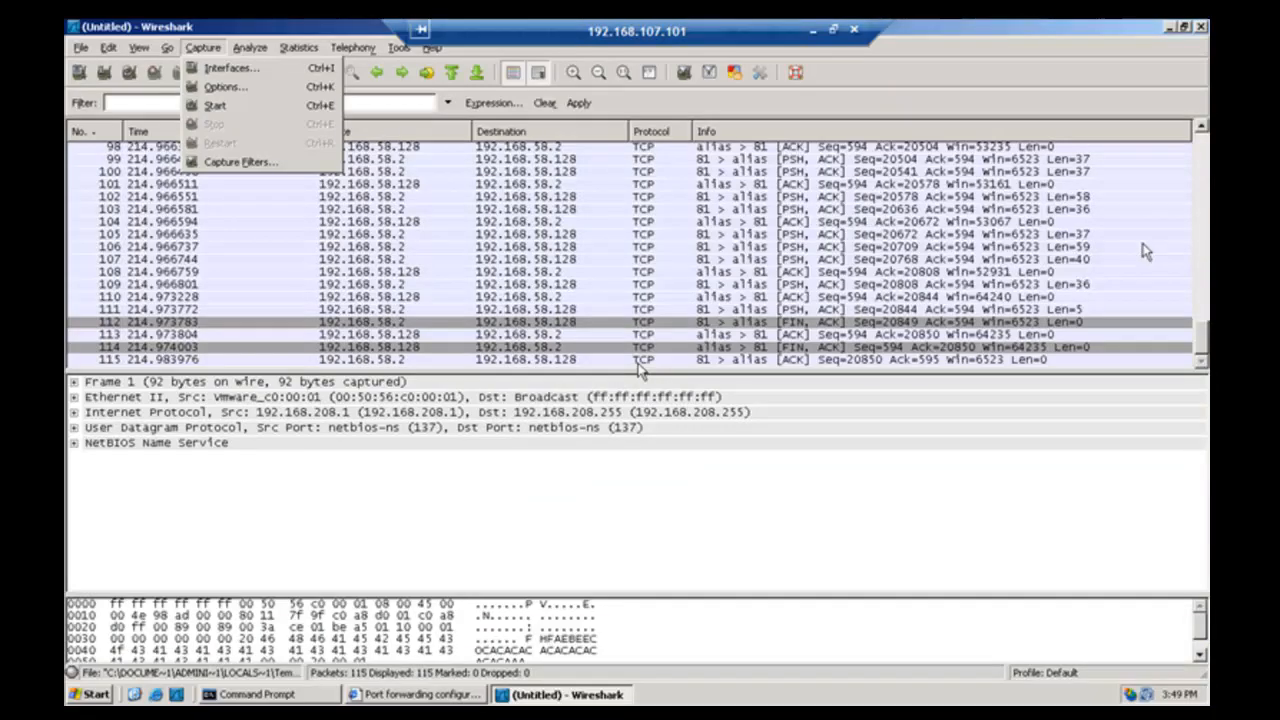
left_click(1202, 172)
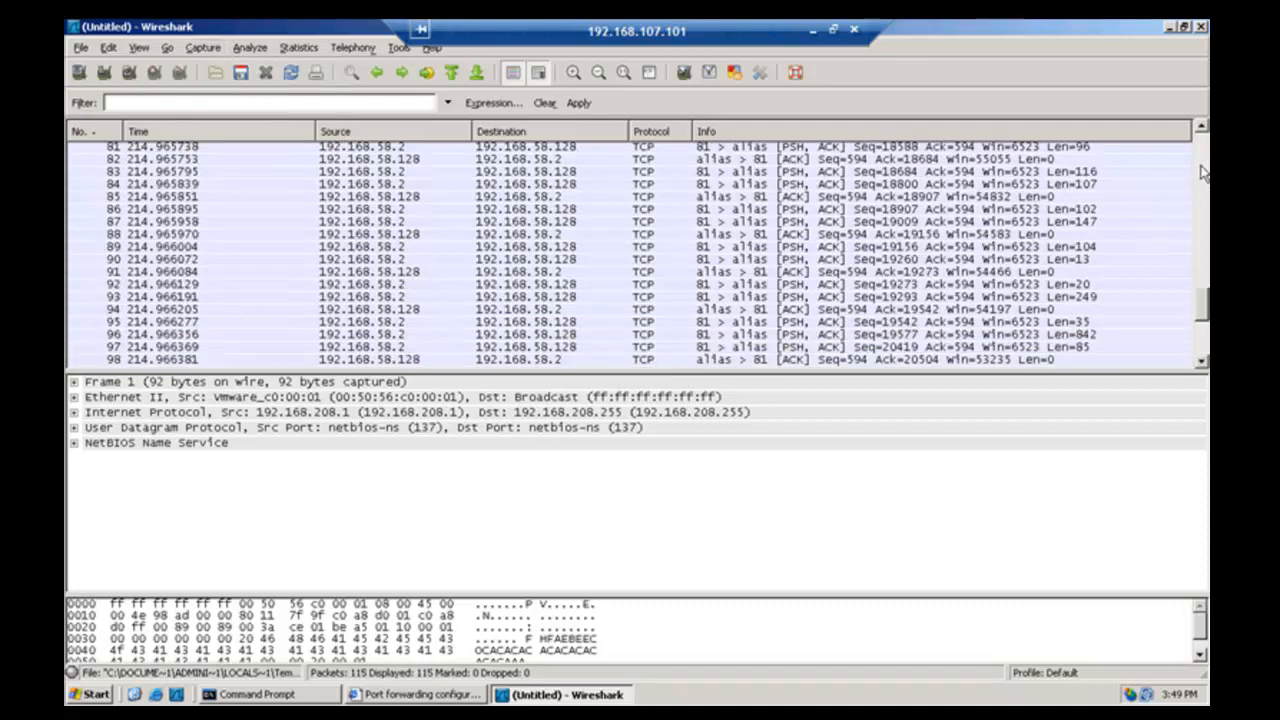
left_click(1202, 172)
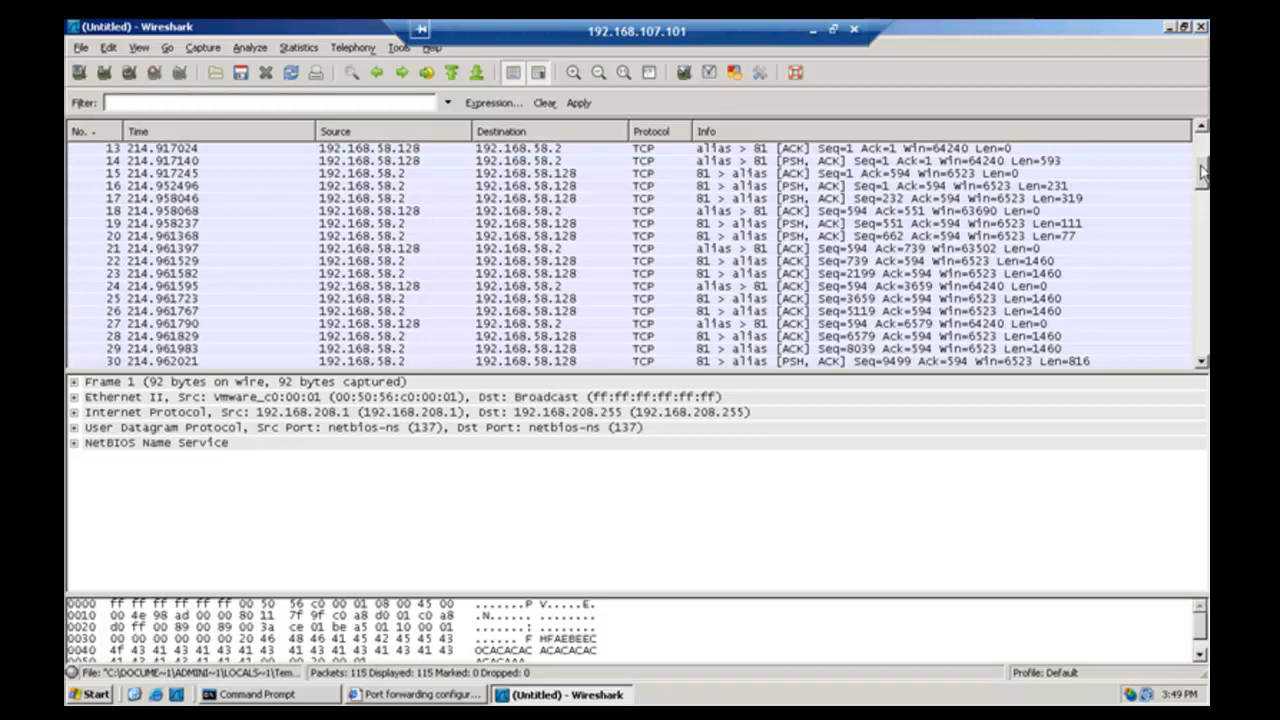
left_click_drag(1201, 166, 1198, 149)
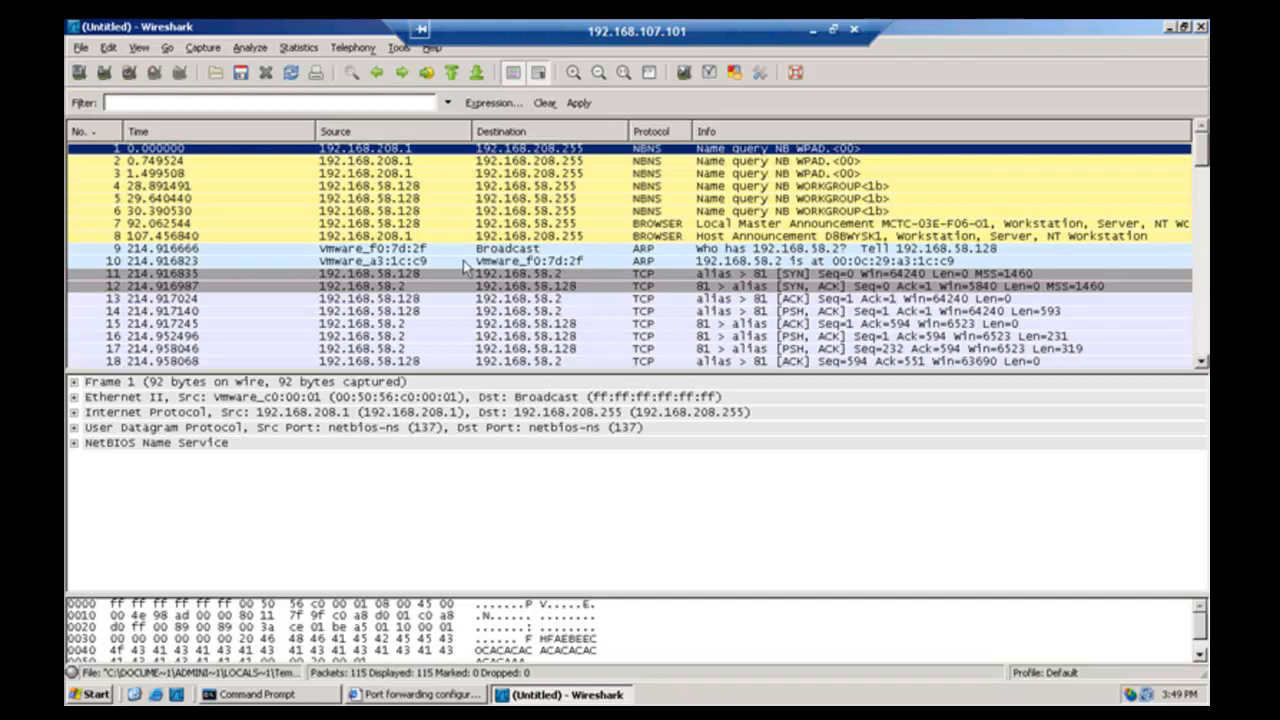
left_click(406, 288)
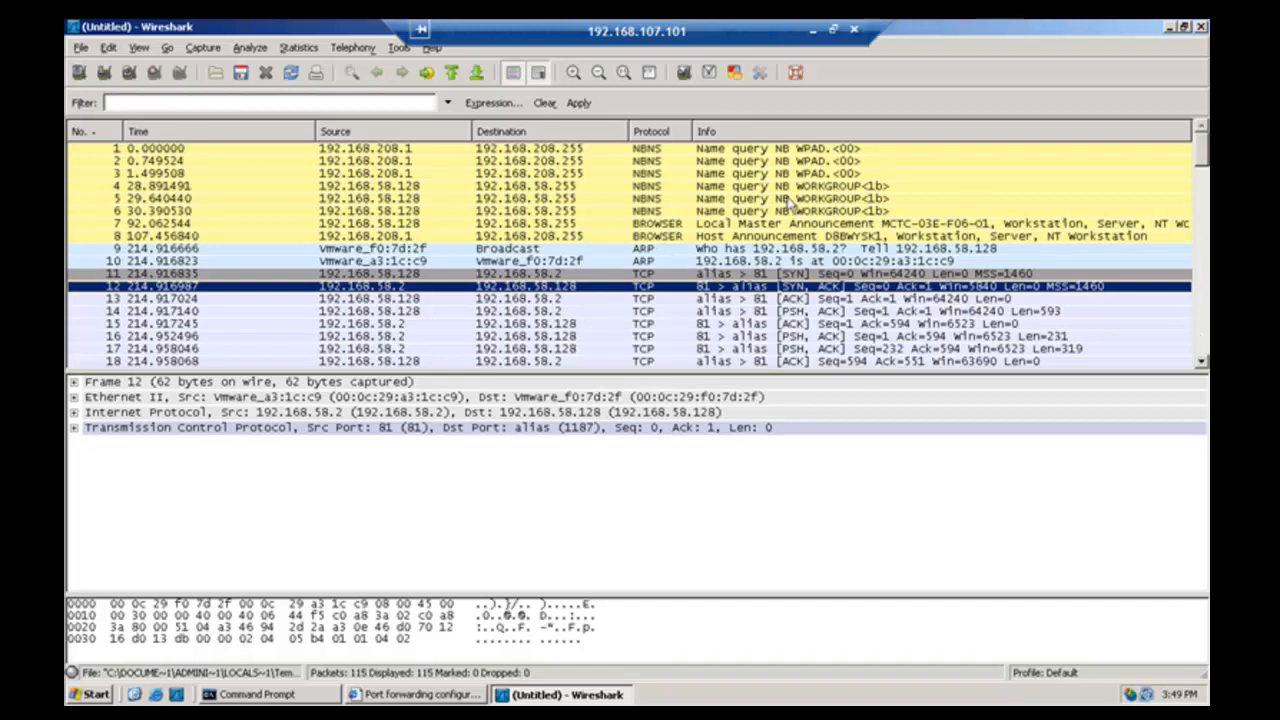
- Start a fresh capture without saving the 115-packet one, then leave full screen
left_click(202, 50)
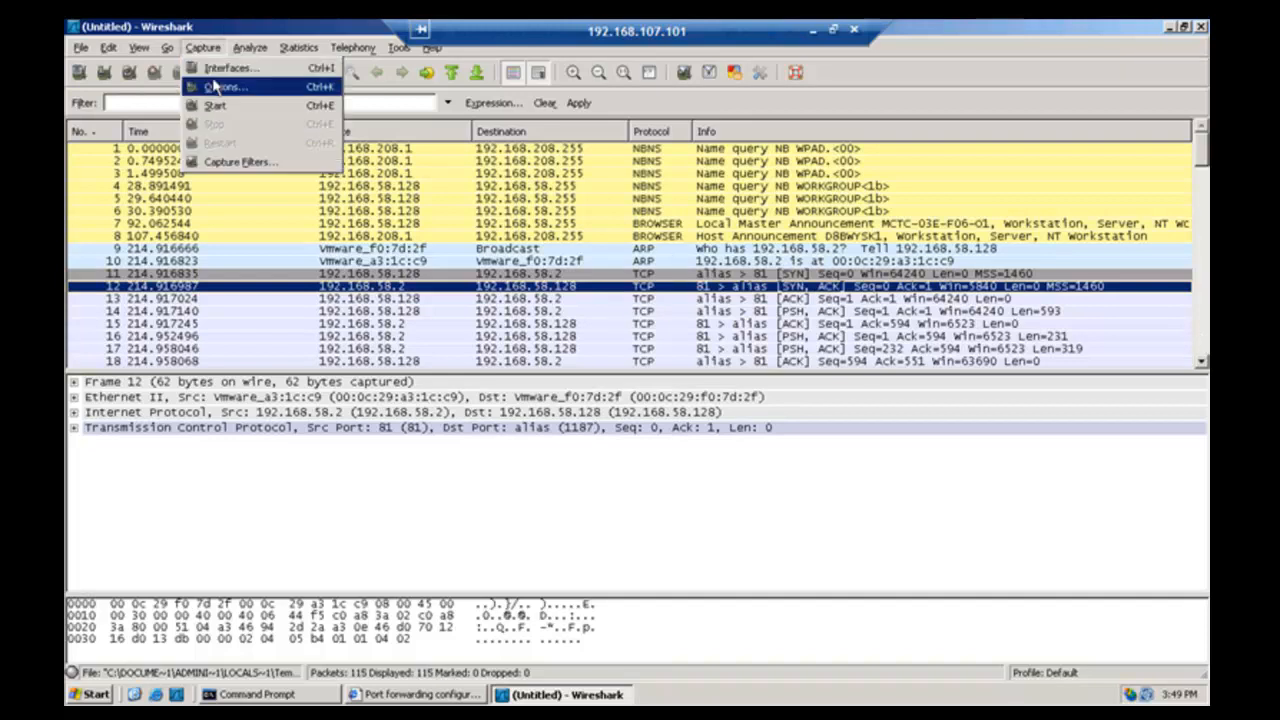
left_click(218, 106)
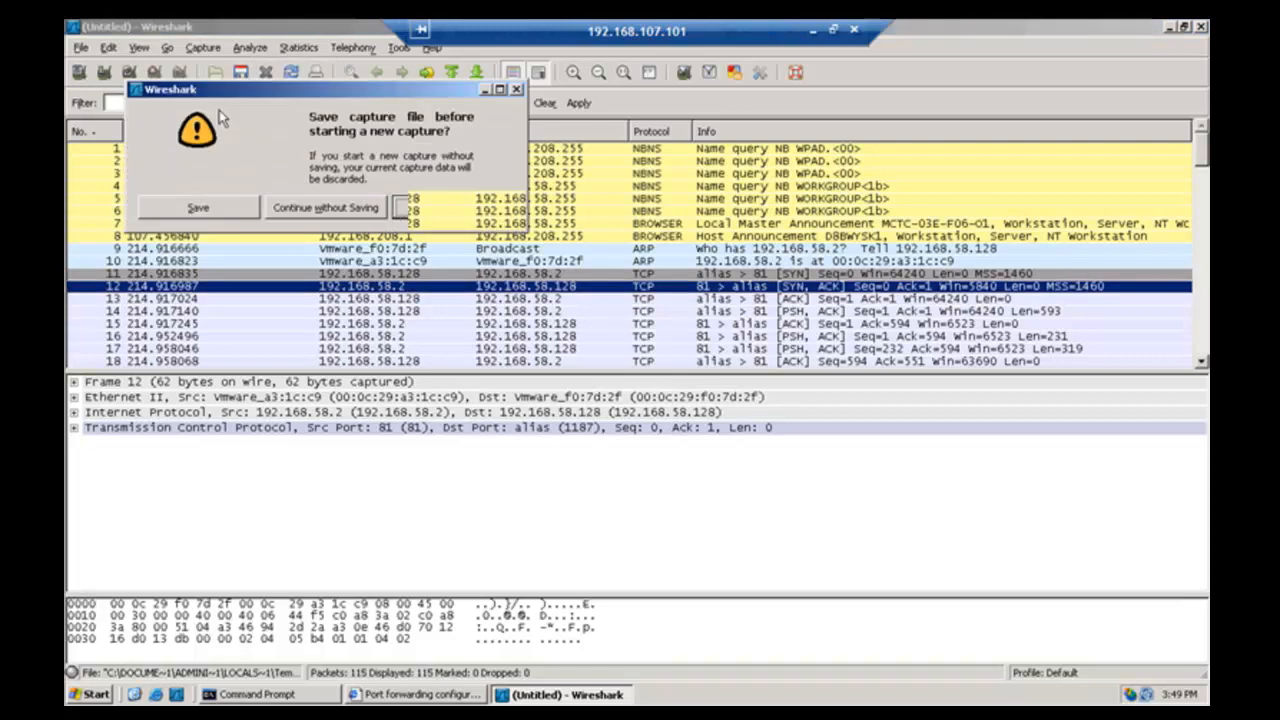
left_click(330, 209)
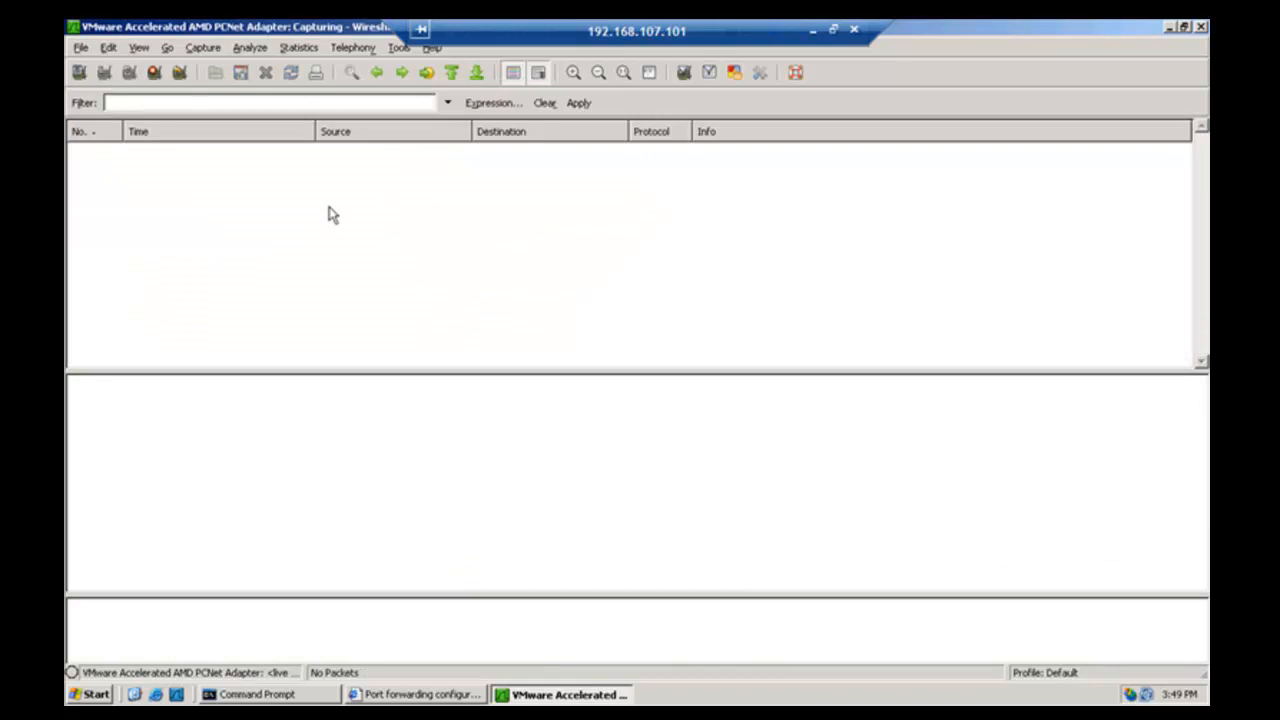
key("ctrl+alt+Return")
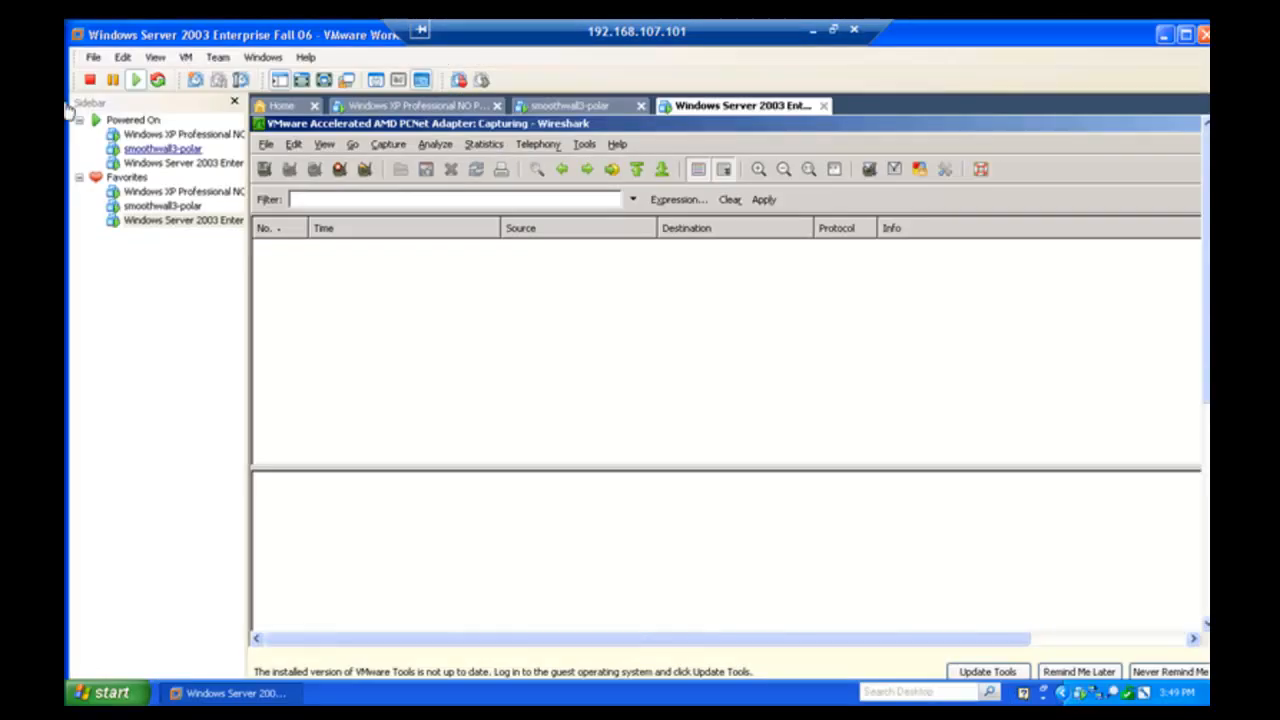
- On the full-screen XP guest, start a fresh Wireshark capture without saving the old one
left_click(160, 191)
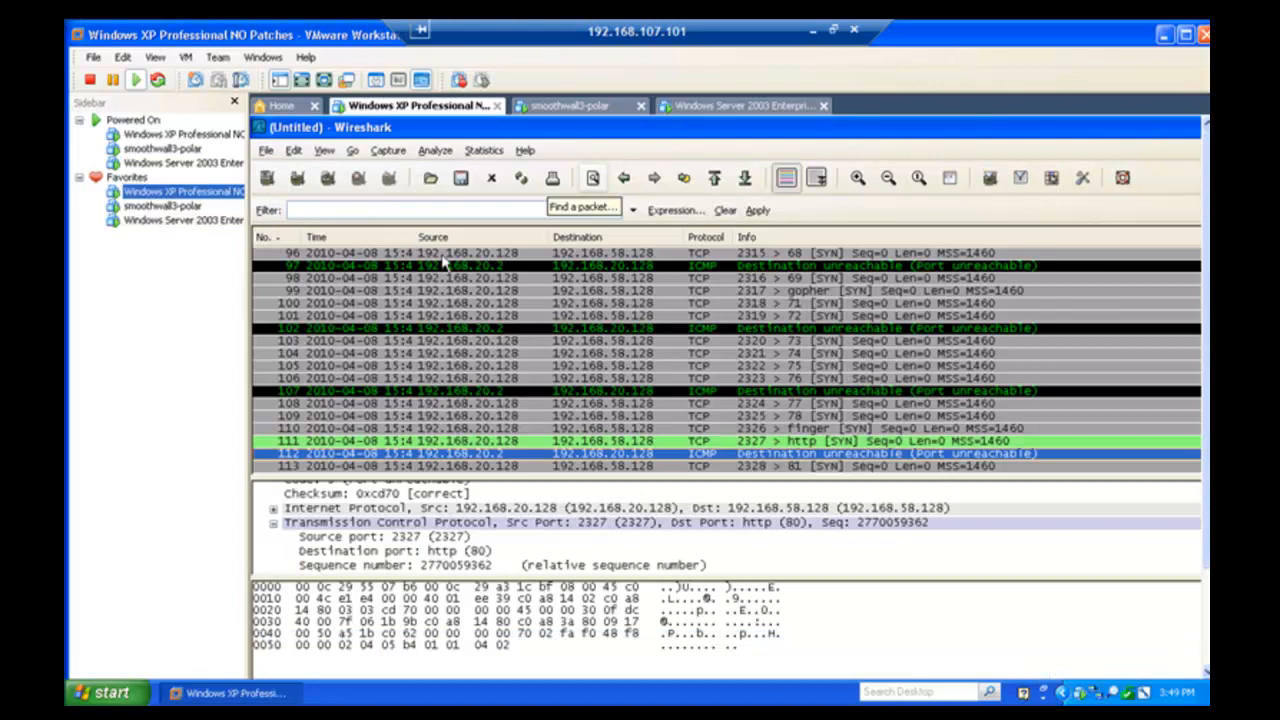
key("ctrl+alt+Return")
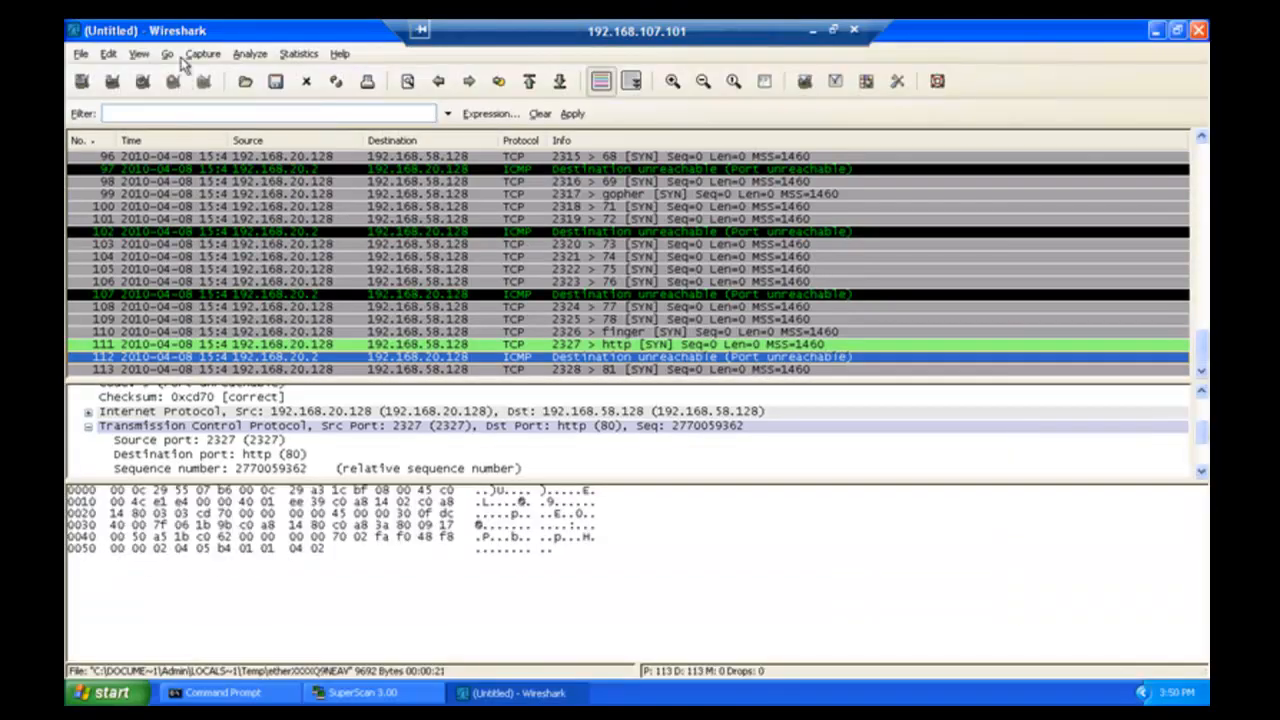
left_click(198, 58)
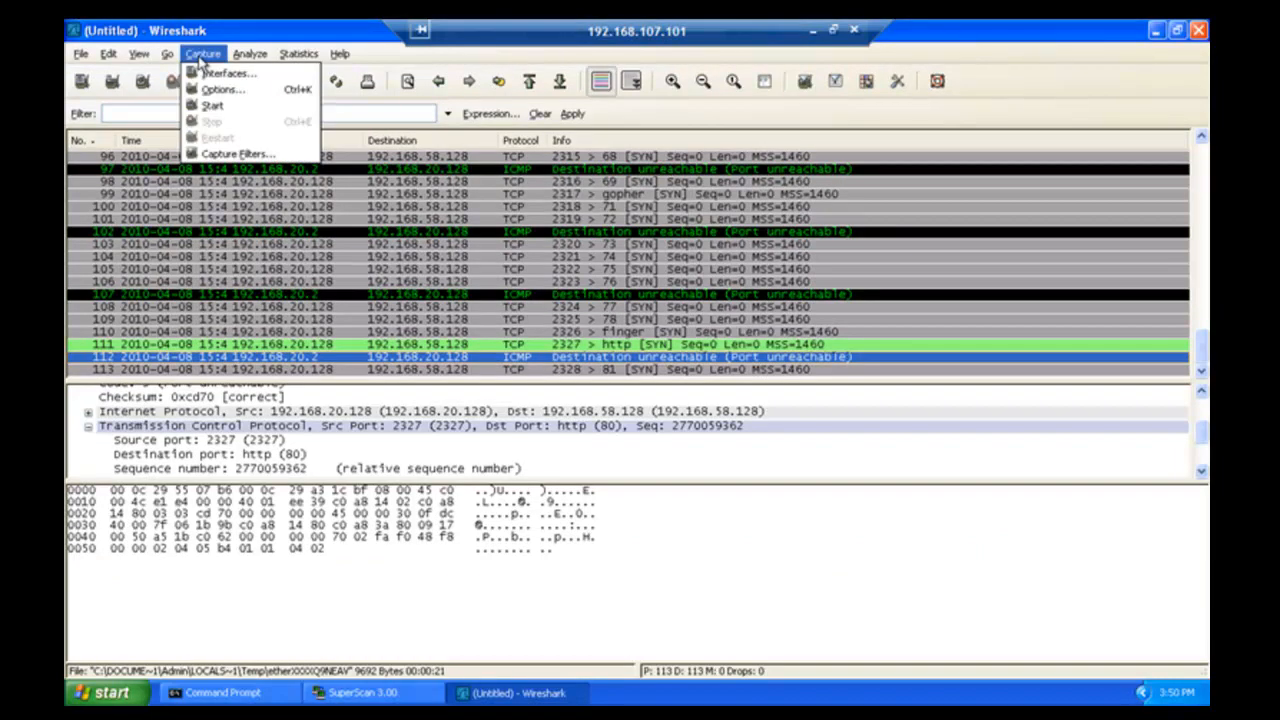
left_click(222, 109)
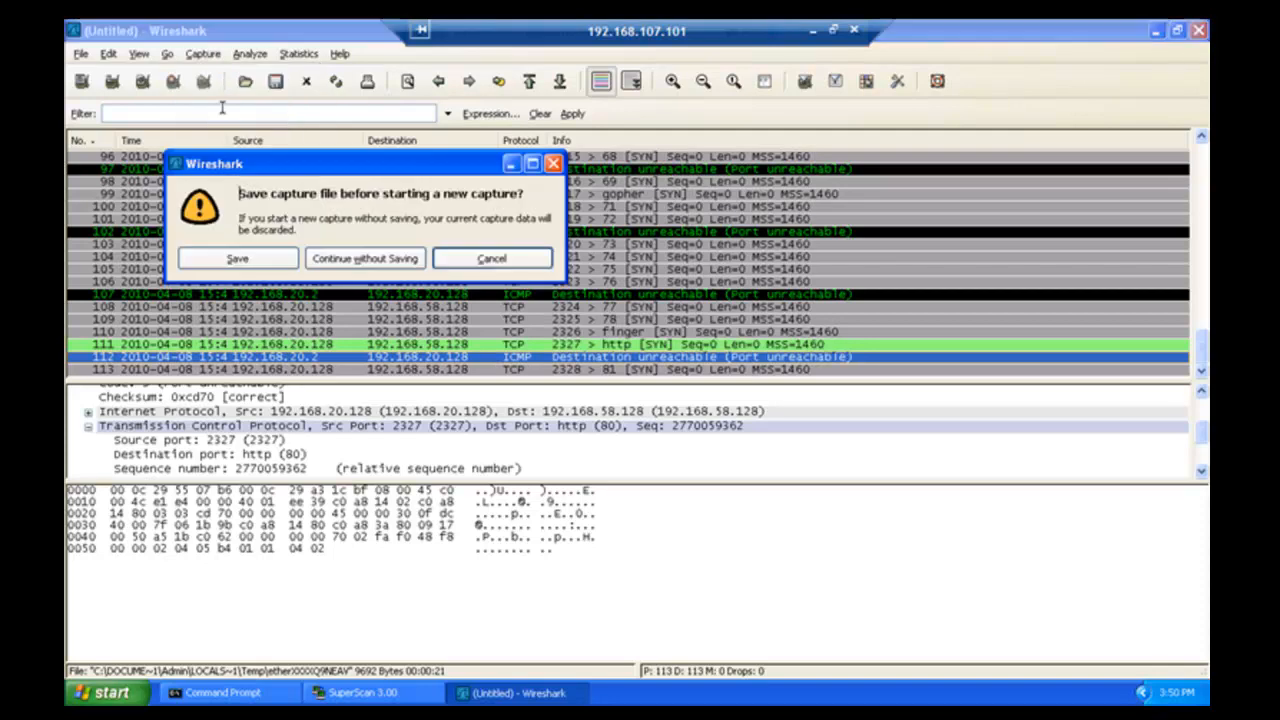
left_click(325, 262)
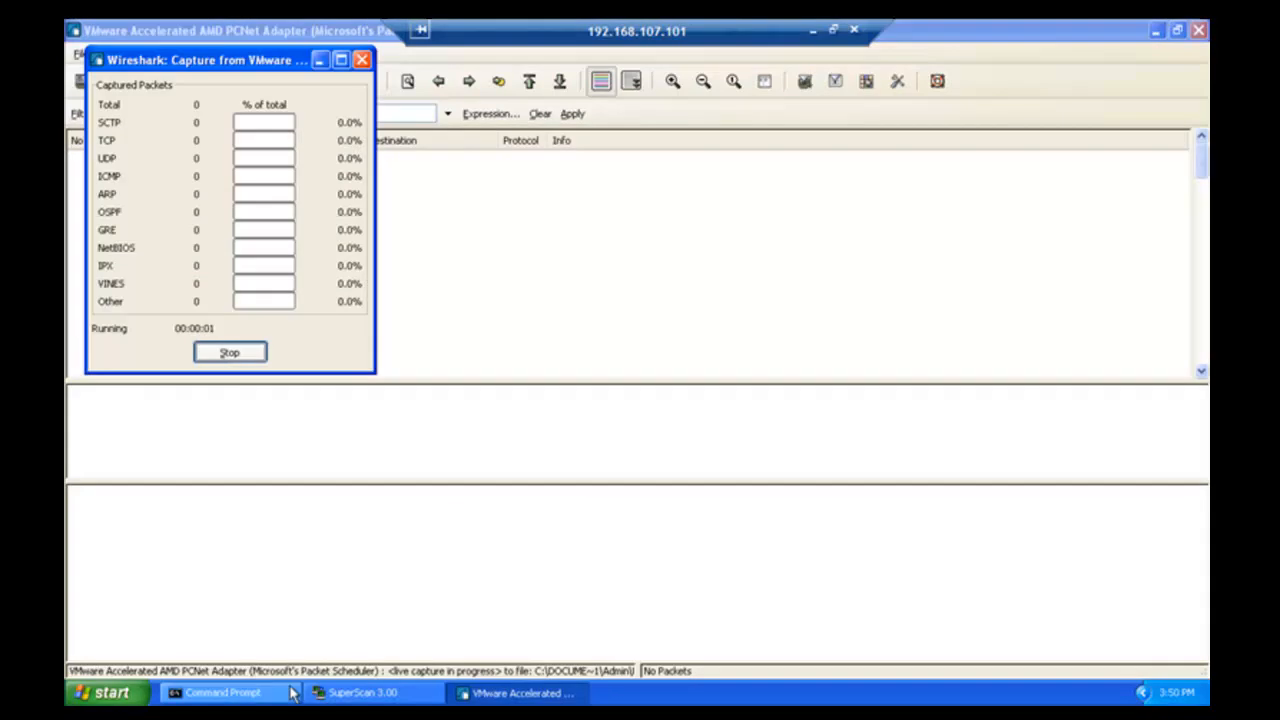
- Run a SuperScan sweep of 192.168.58.128 ports 1–81, then leave full screen
left_click(352, 693)
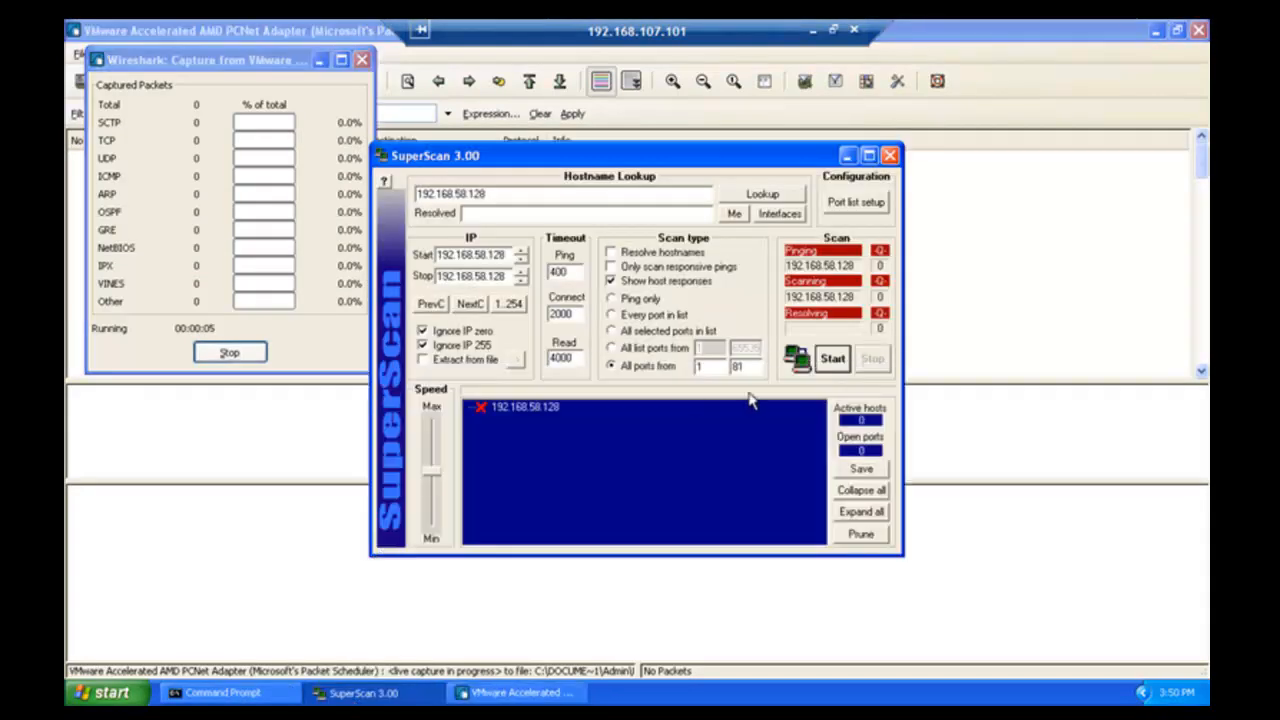
left_click(833, 362)
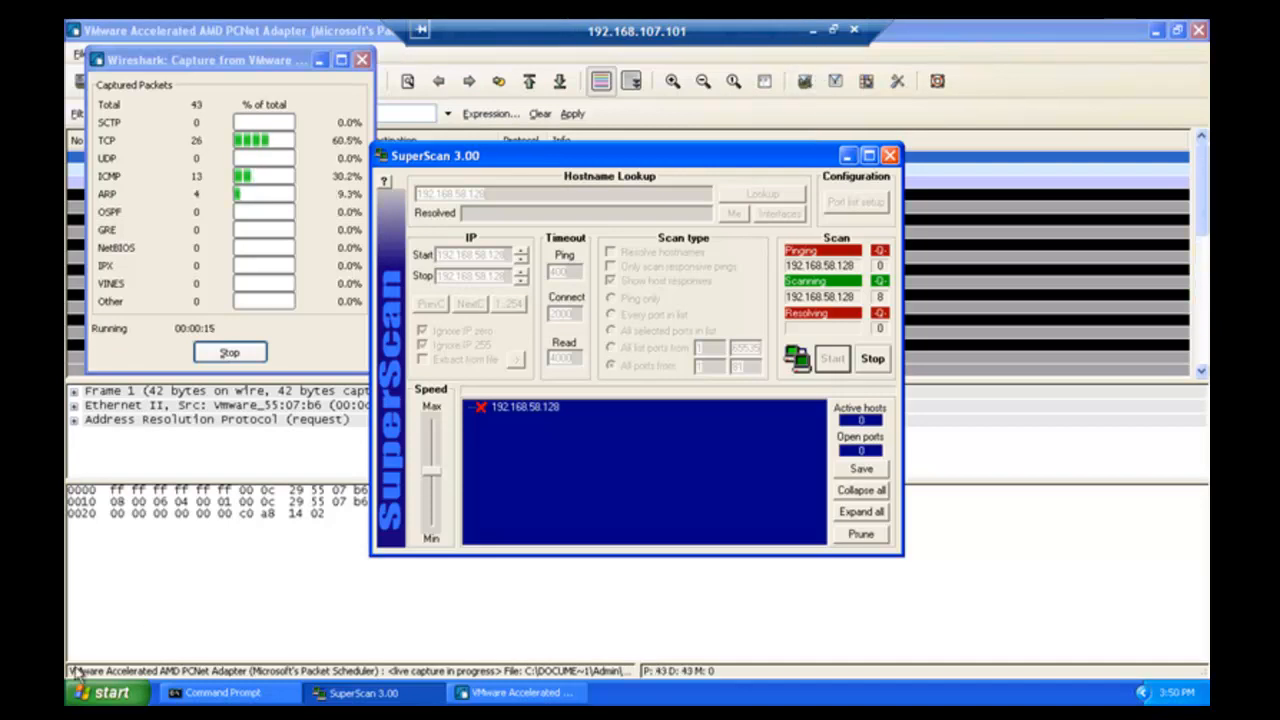
key("ctrl+alt")
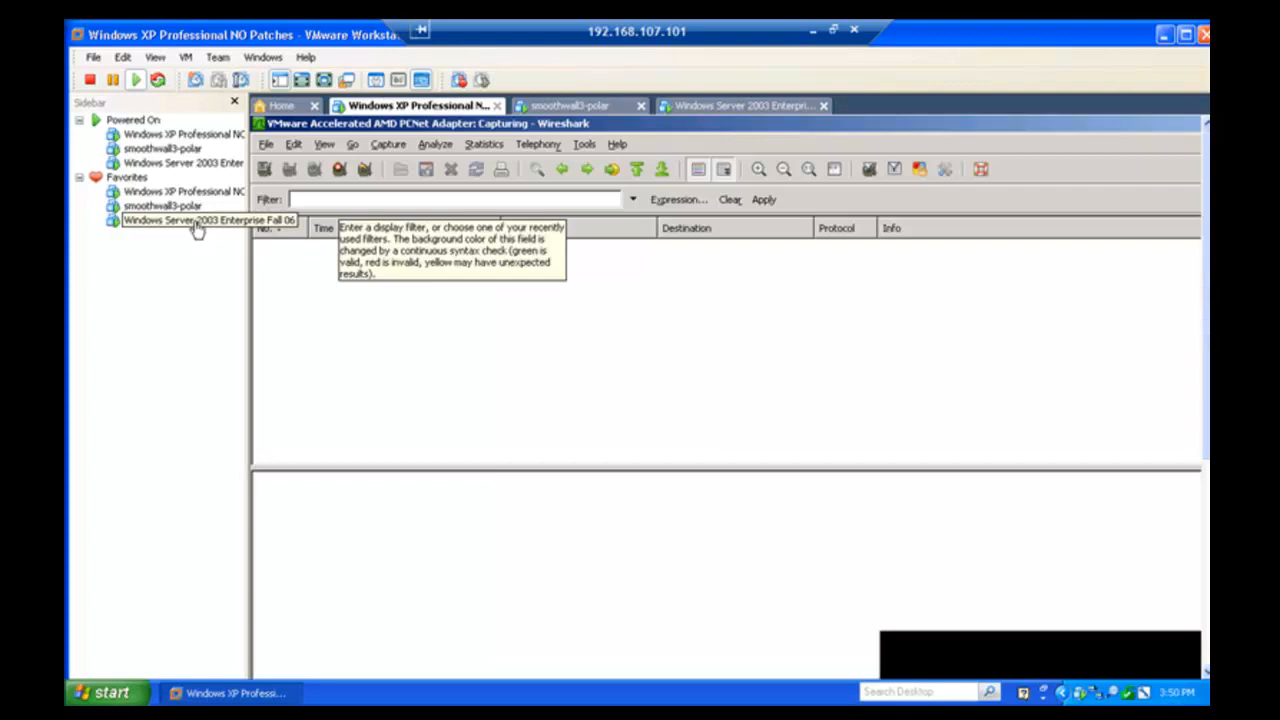
- Show the Windows Server 2003 guest full screen with its live Wireshark capture
left_click(197, 222)
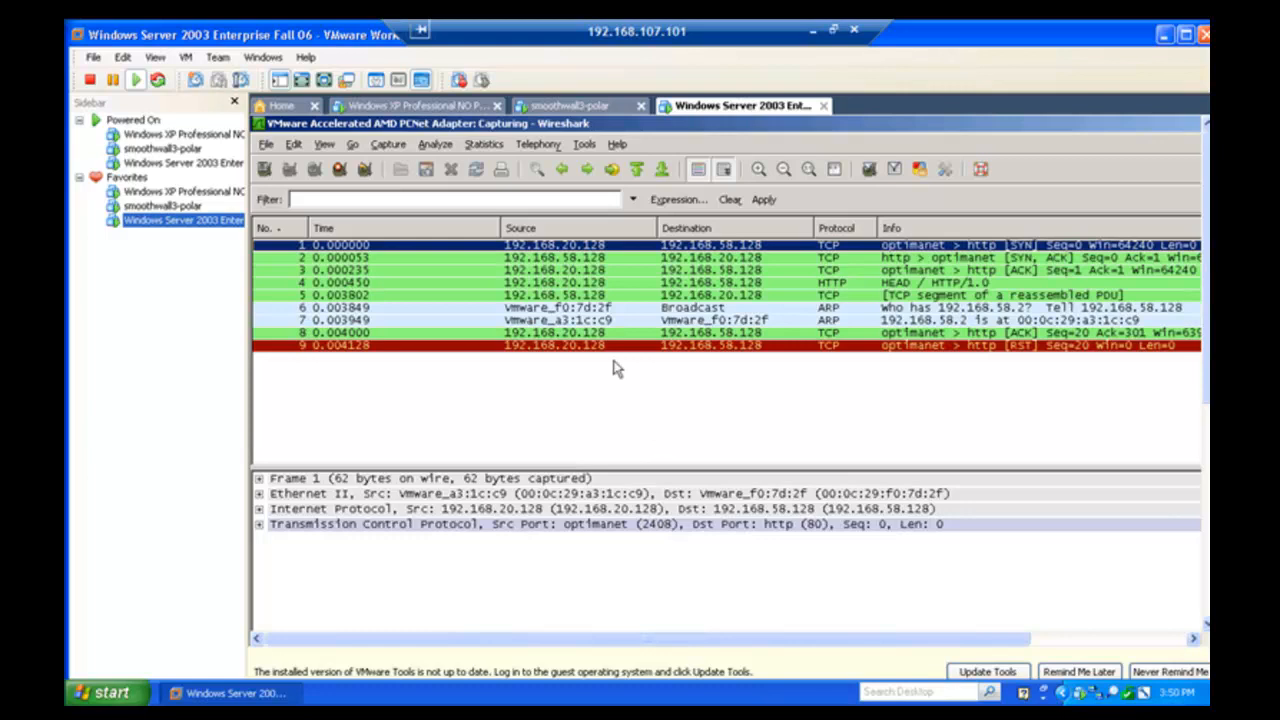
key("ctrl+alt+Return")
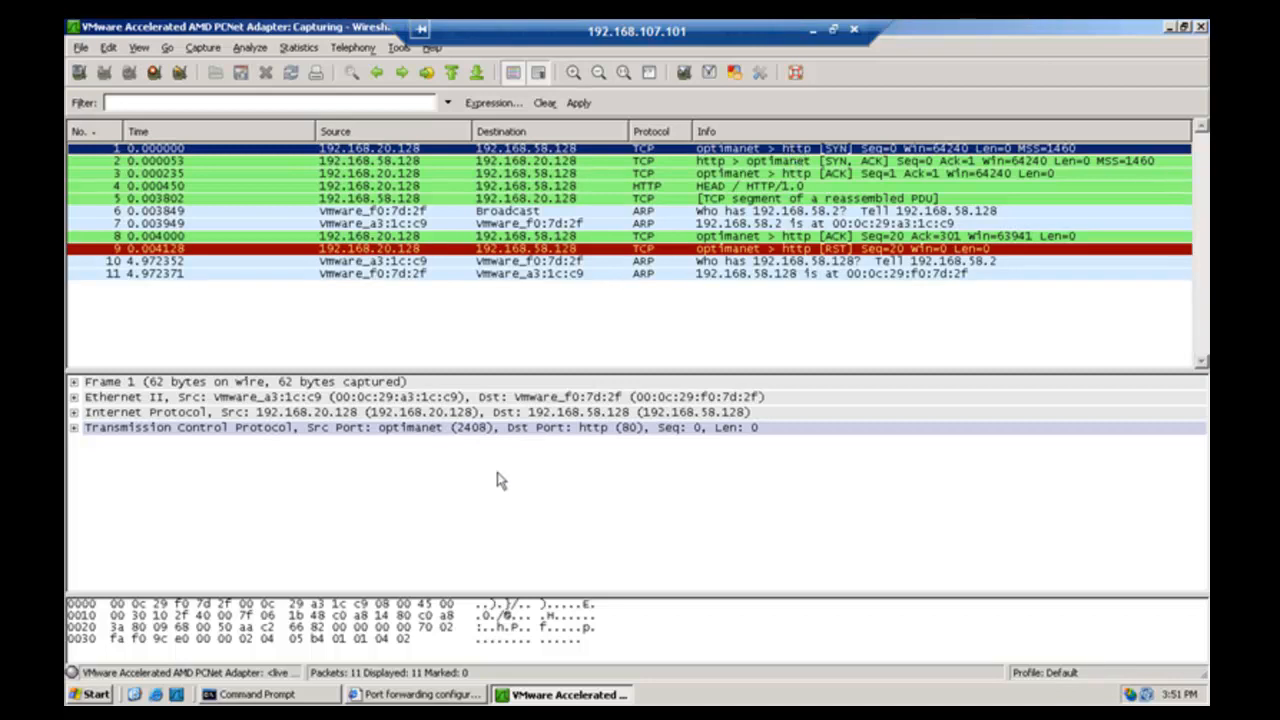
- Inspect server packets 1–5, 8 and 9, from SYN through HEAD request to RST
left_click(612, 430)
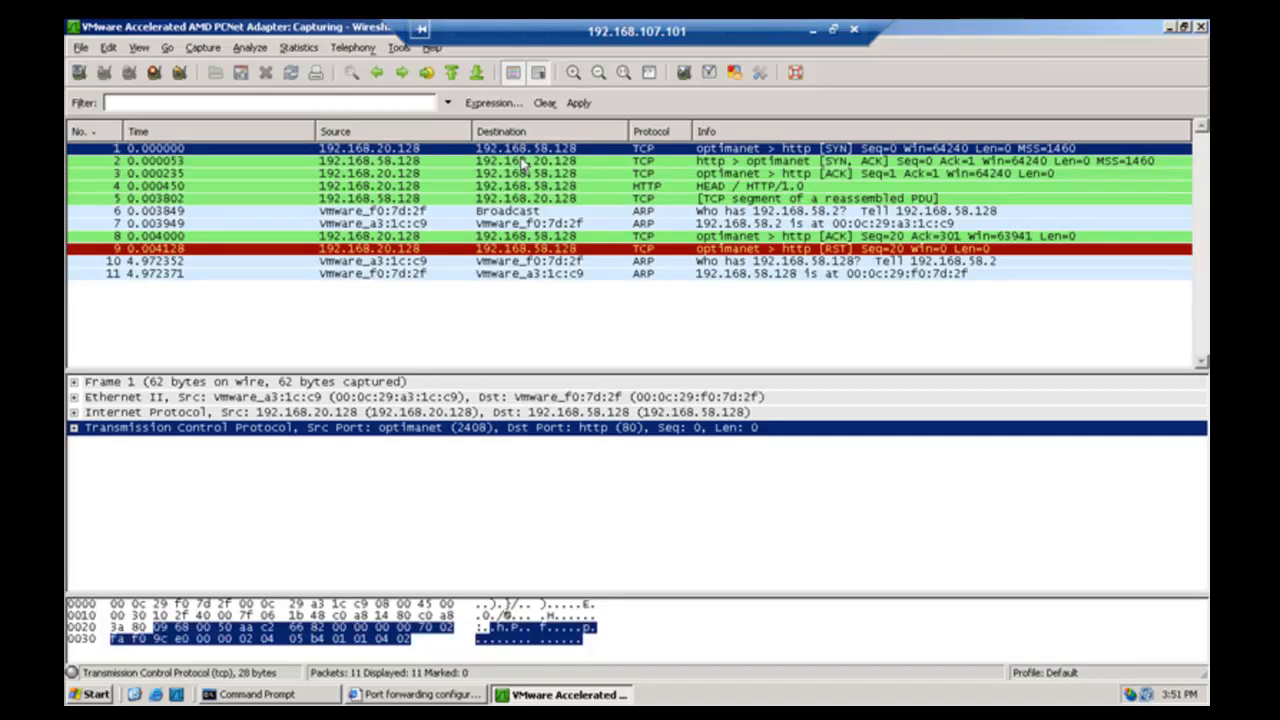
left_click(370, 163)
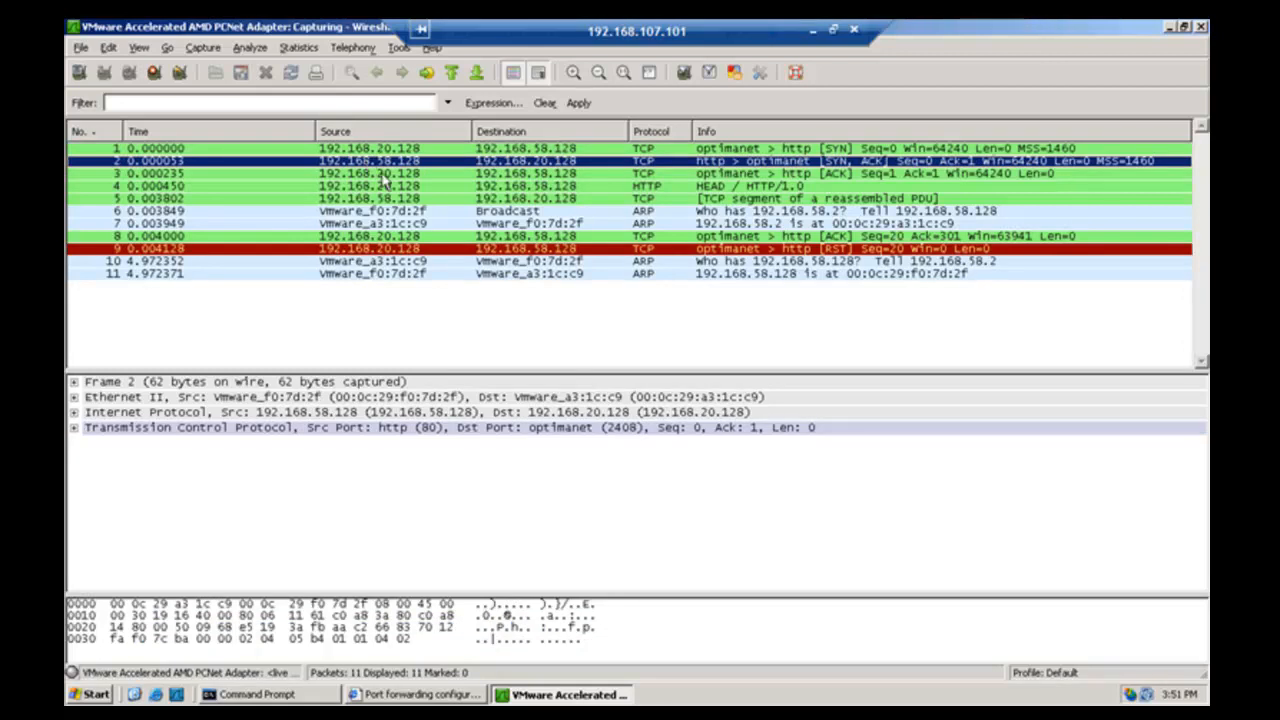
left_click(383, 176)
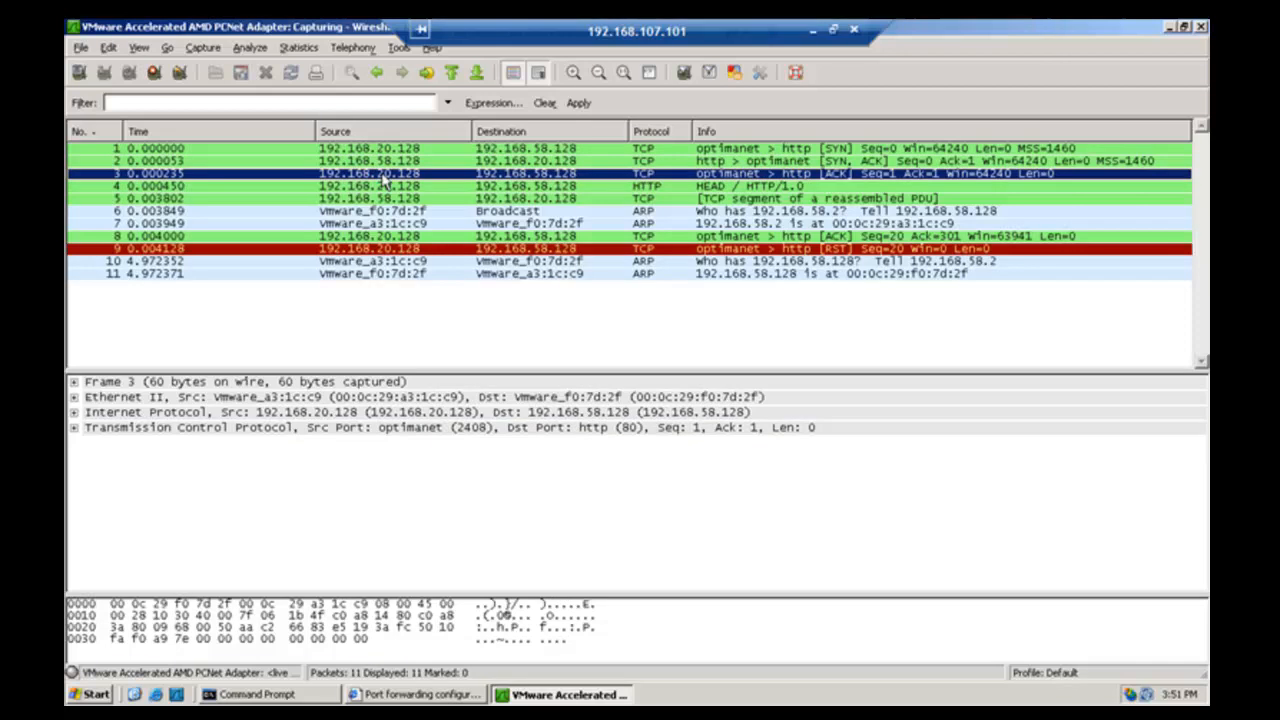
left_click(393, 188)
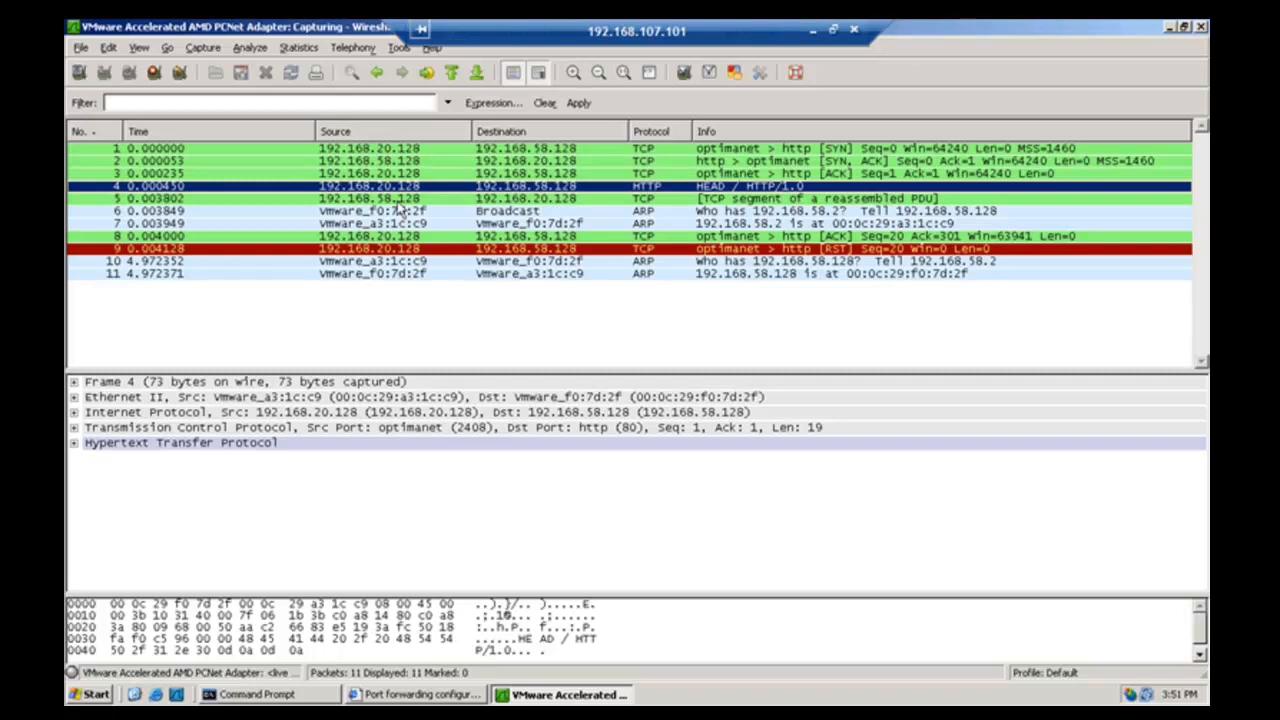
left_click(396, 201)
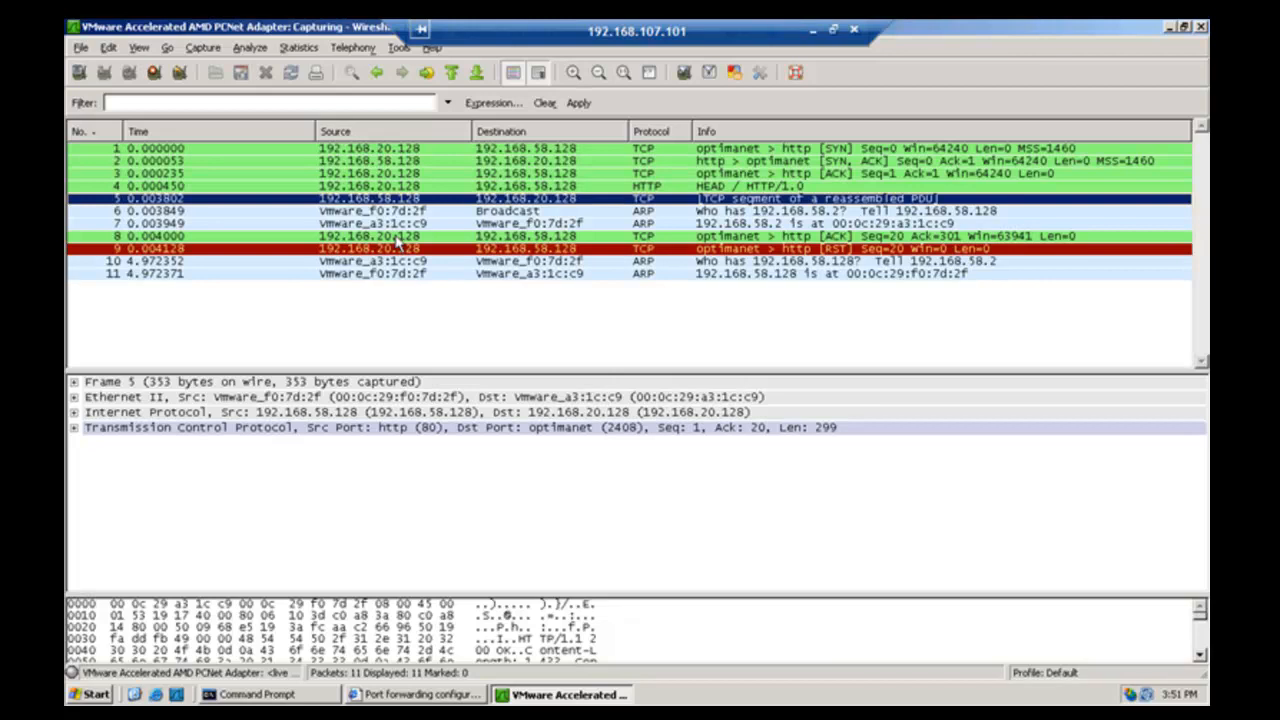
left_click(397, 238)
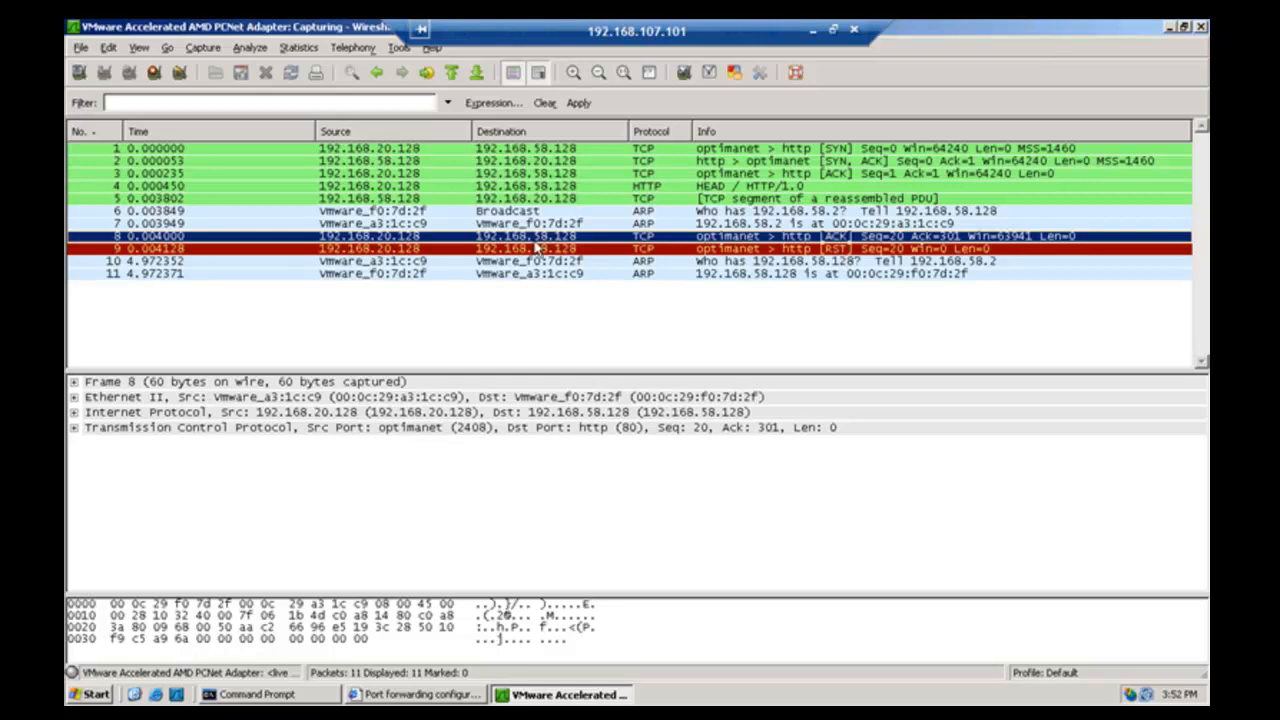
left_click(399, 250)
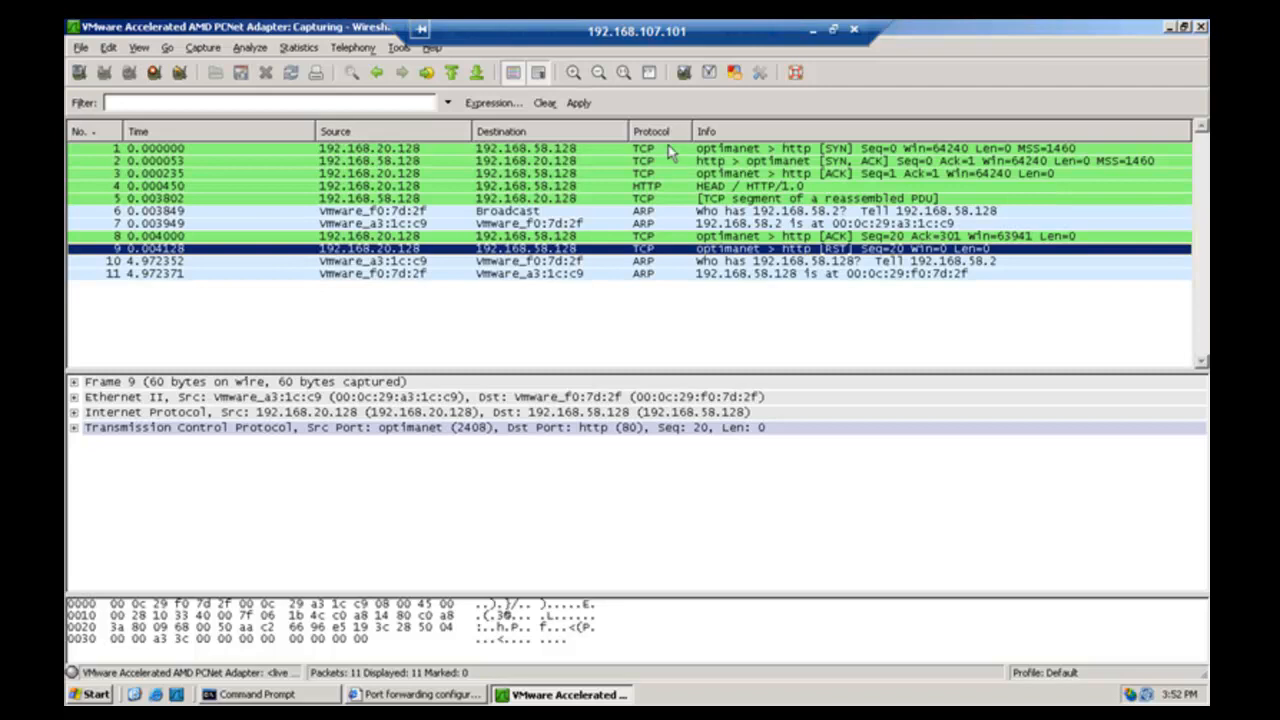
key("ctrl+alt+Return")
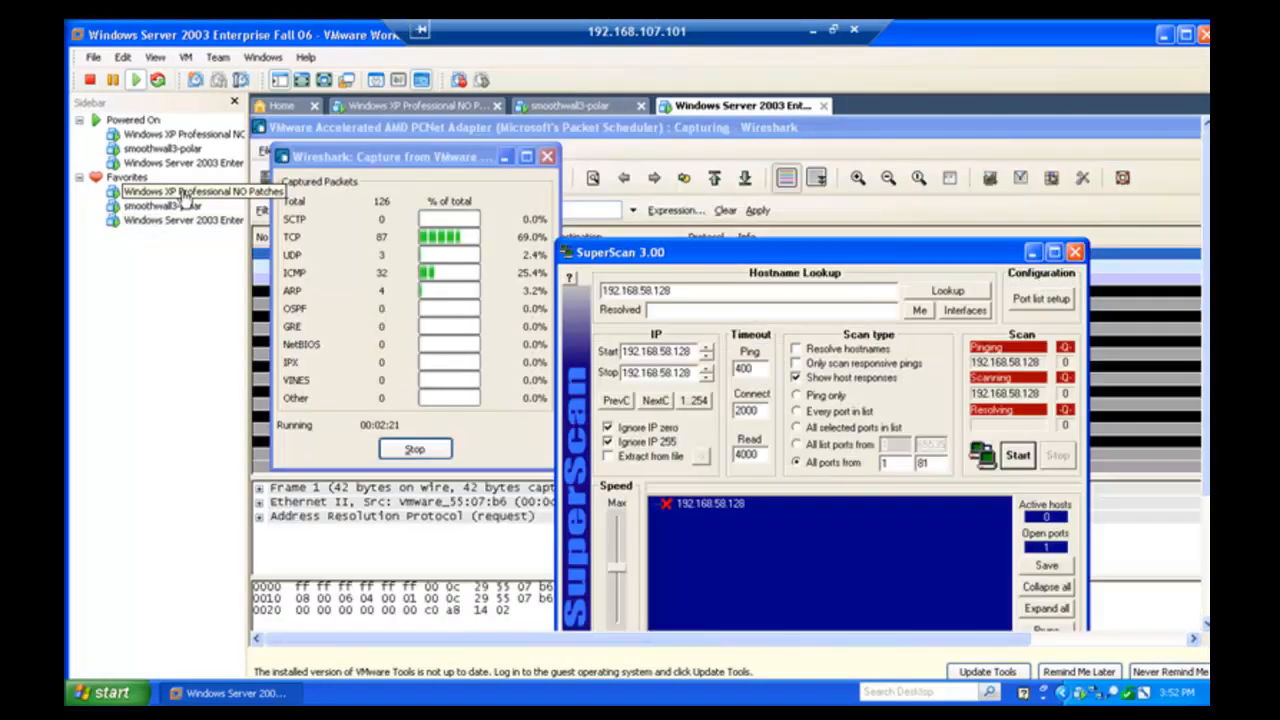
- Stop the XP client's capture and view its packet list full screen
left_click(185, 193)
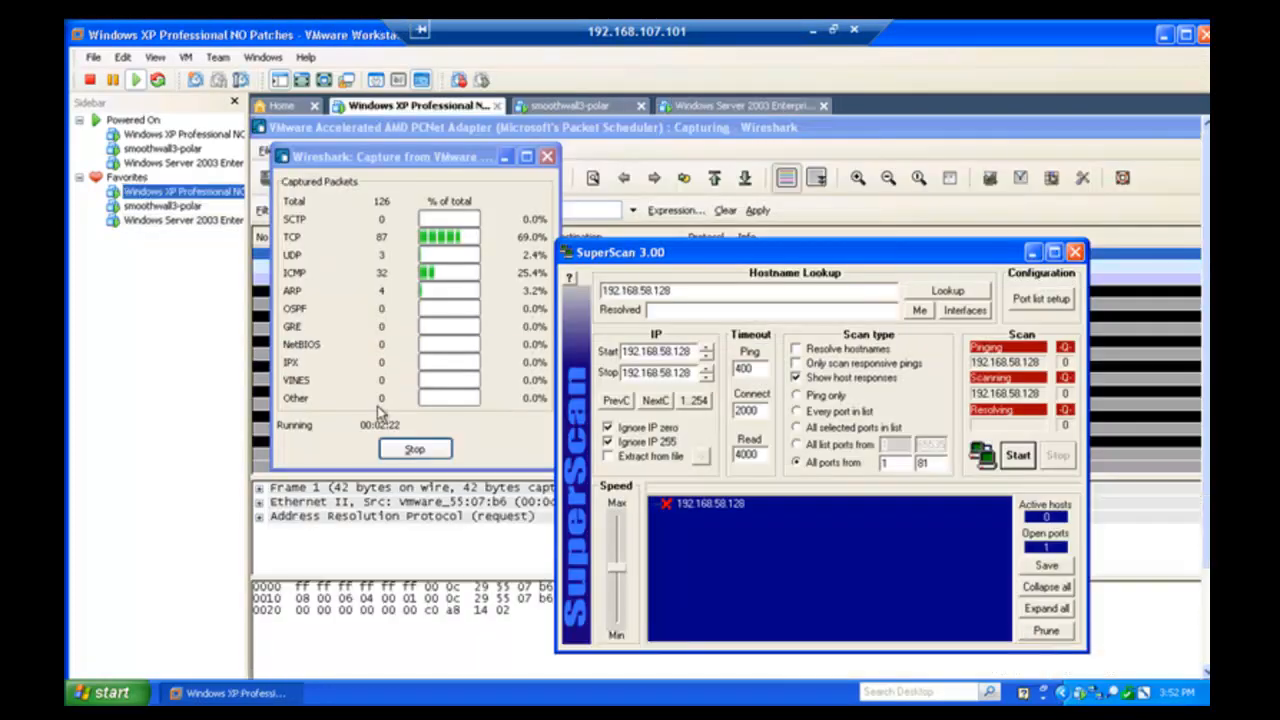
left_click(414, 449)
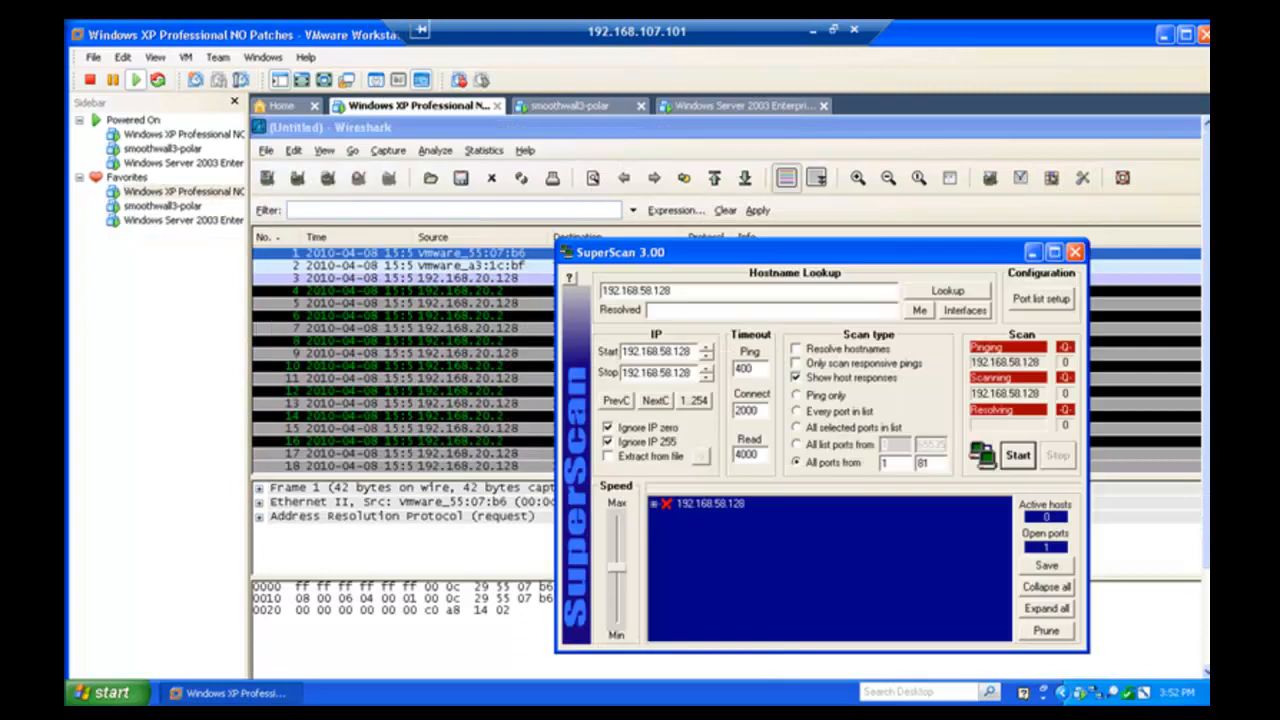
left_click(470, 368)
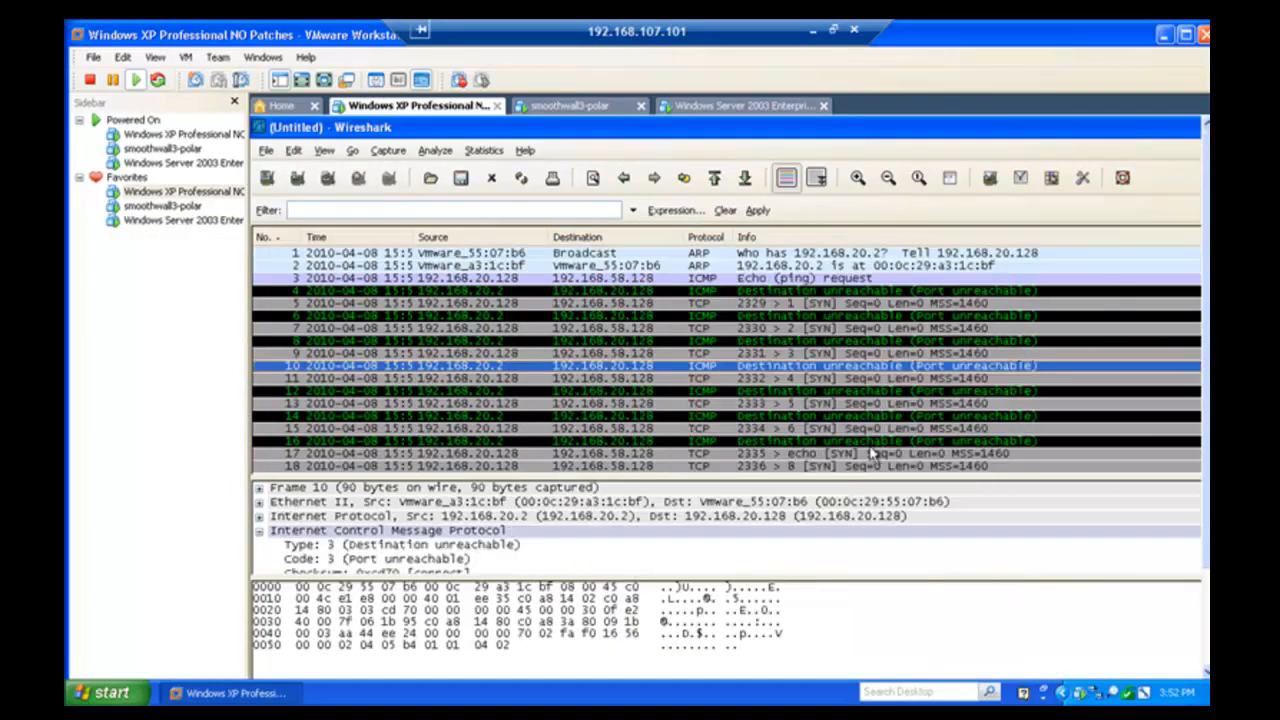
key("ctrl+alt+Return")
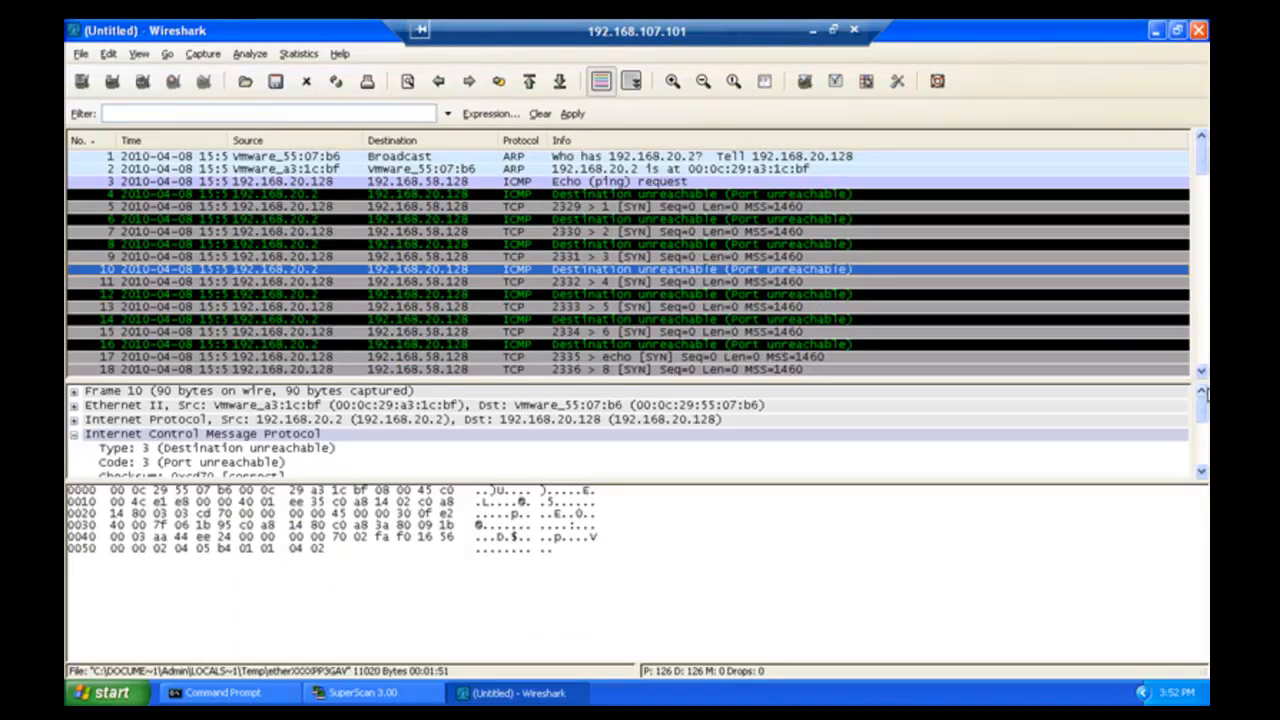
- Scroll the packet list down to rows 109–126, showing the port 2408 HTTP exchange
left_click(1200, 371)
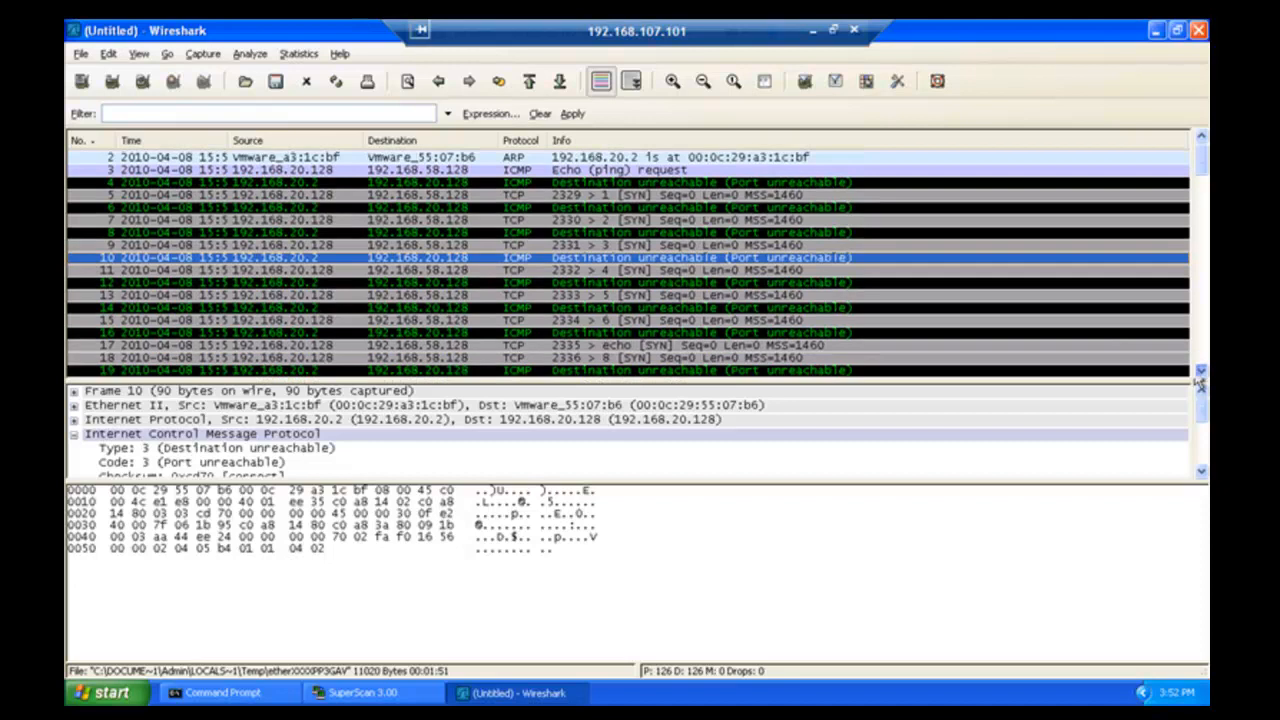
left_click(1200, 371)
left_click(1200, 371)
left_click(1200, 371)
left_click(1200, 371)
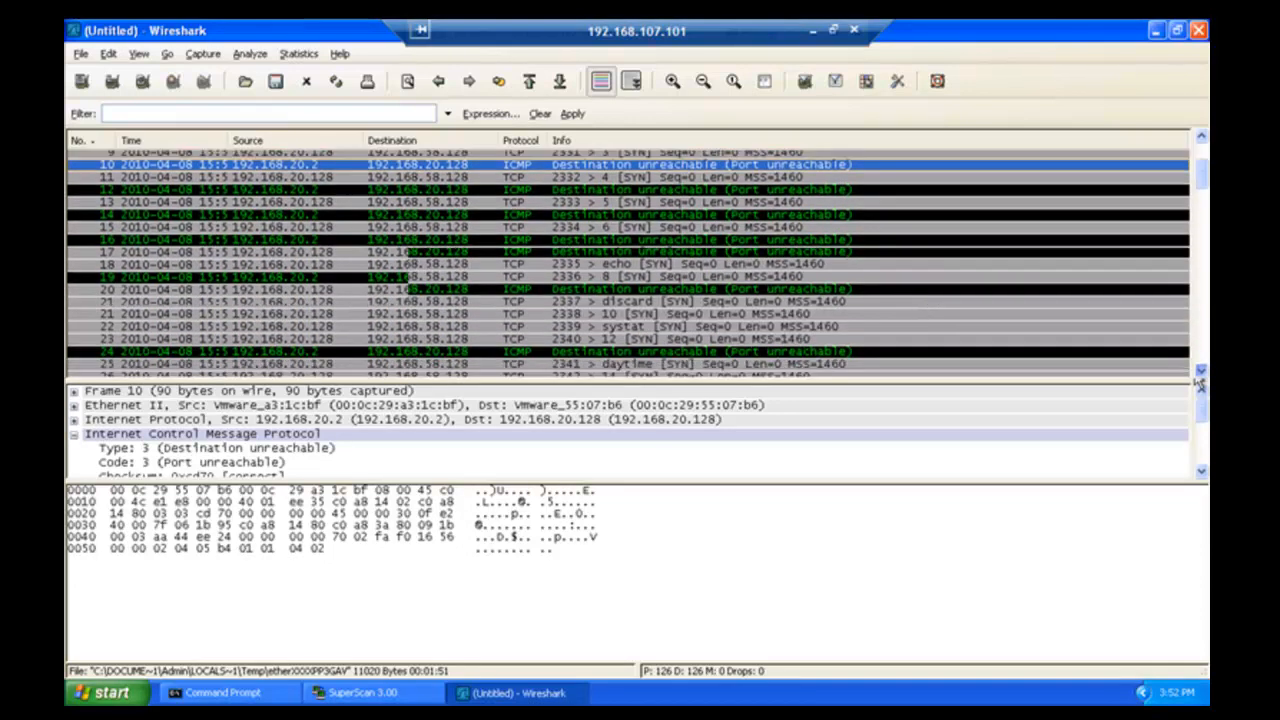
left_click(1200, 371)
left_click(1200, 371)
left_click(1200, 371)
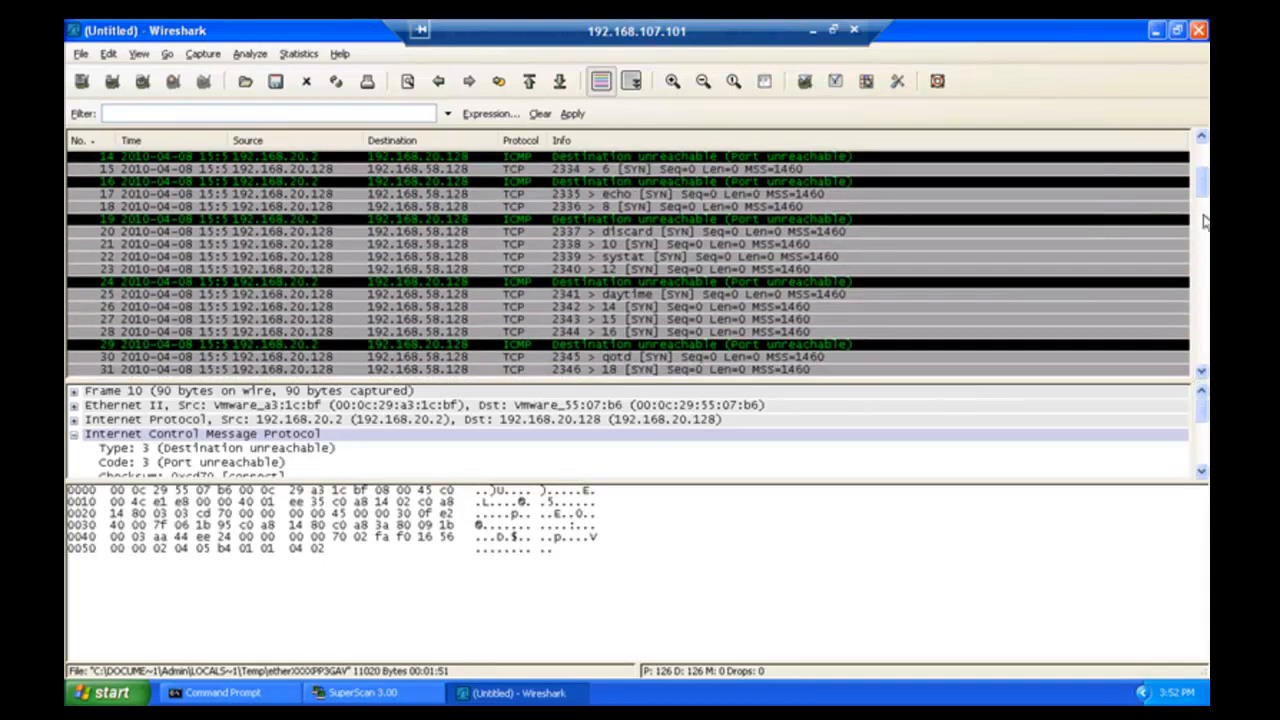
left_click_drag(1203, 190, 1205, 368)
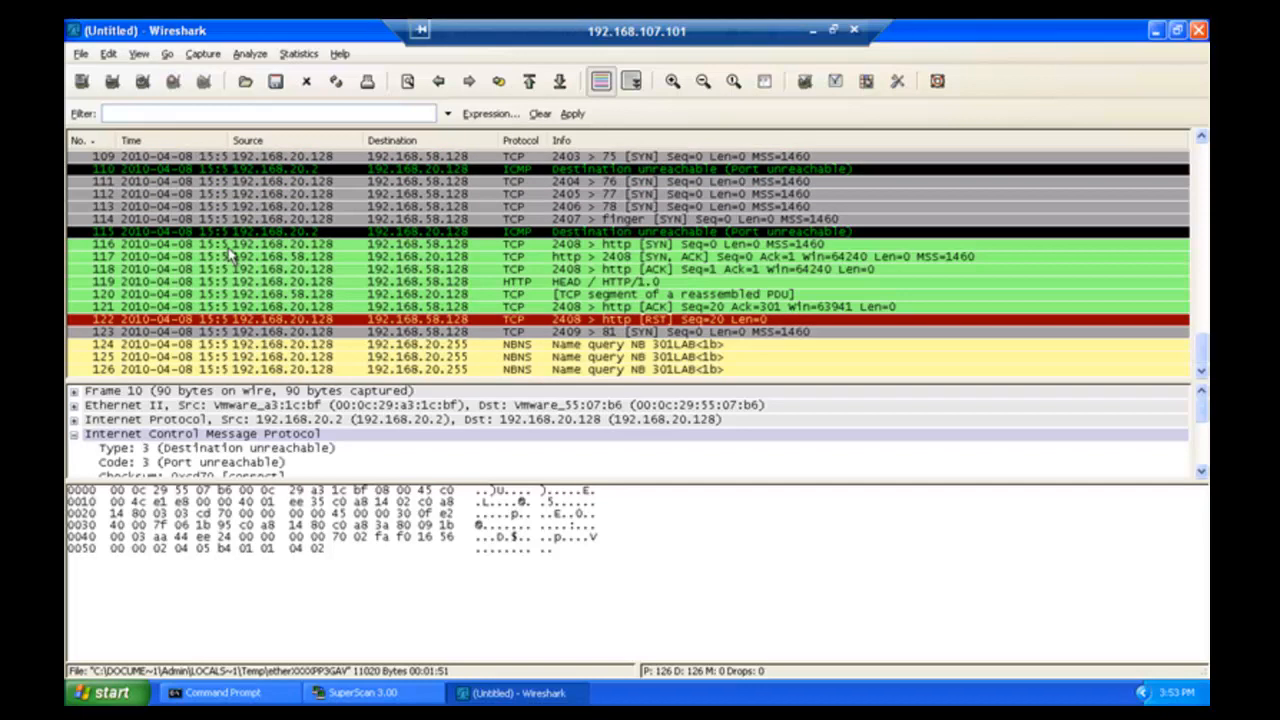
- Inspect client packets 116–120: SYN to port 80, SYN/ACK, ACK, HEAD request, HTTP response
left_click(289, 246)
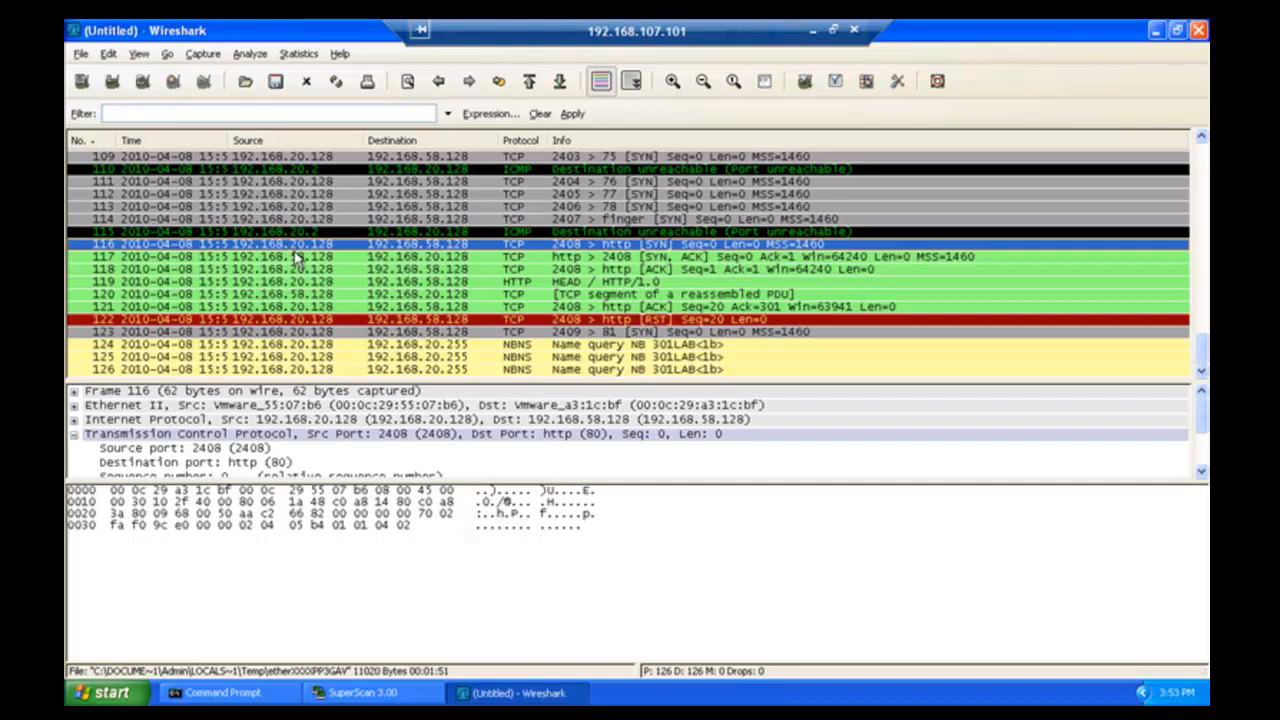
left_click(307, 258)
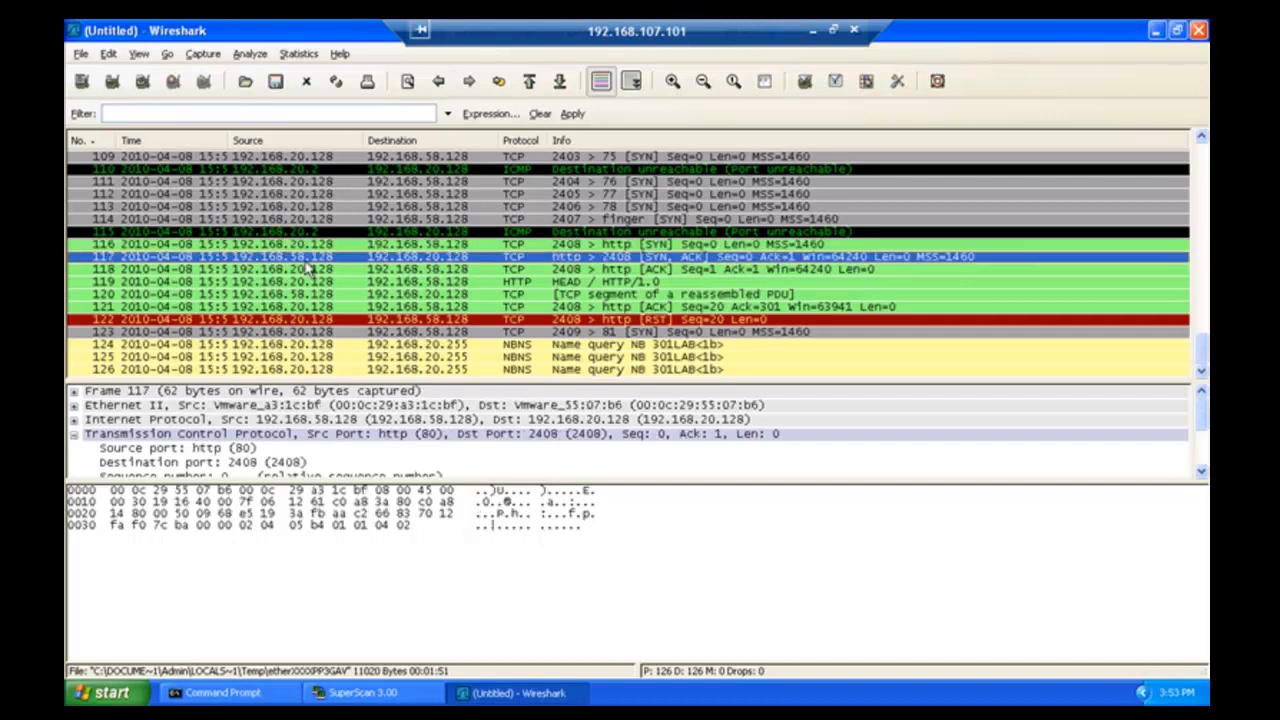
left_click(311, 271)
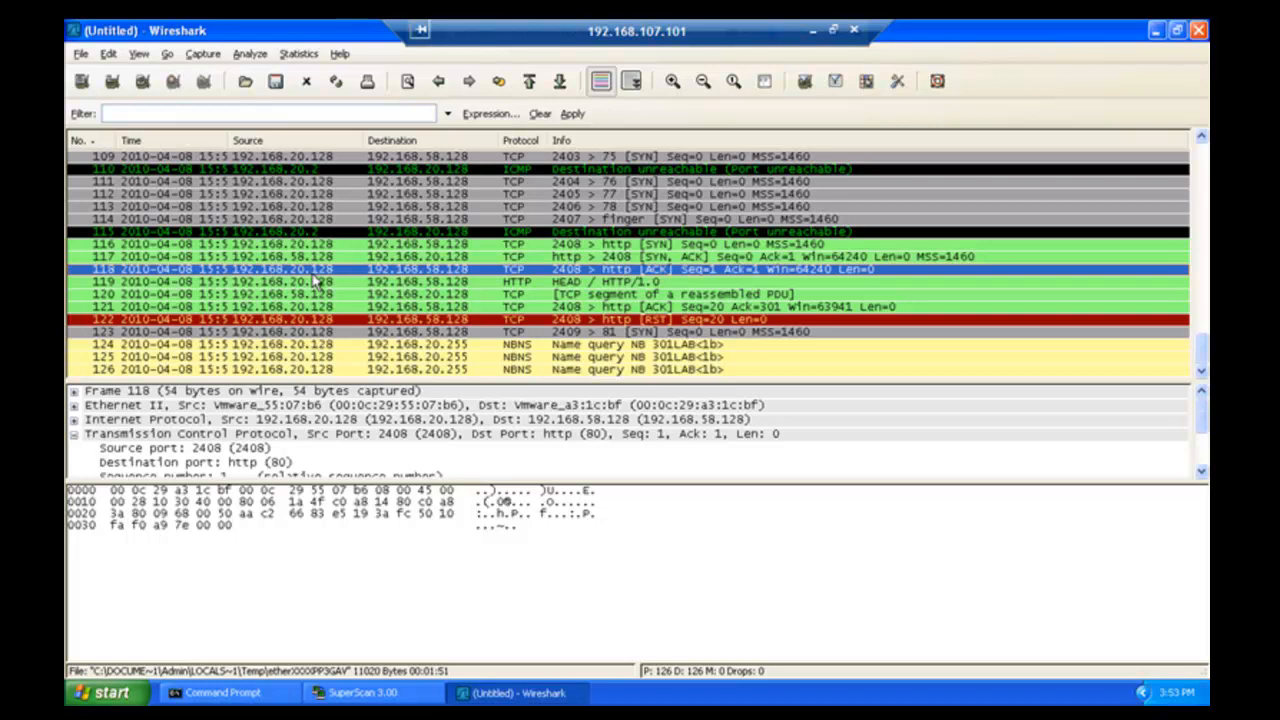
left_click(322, 284)
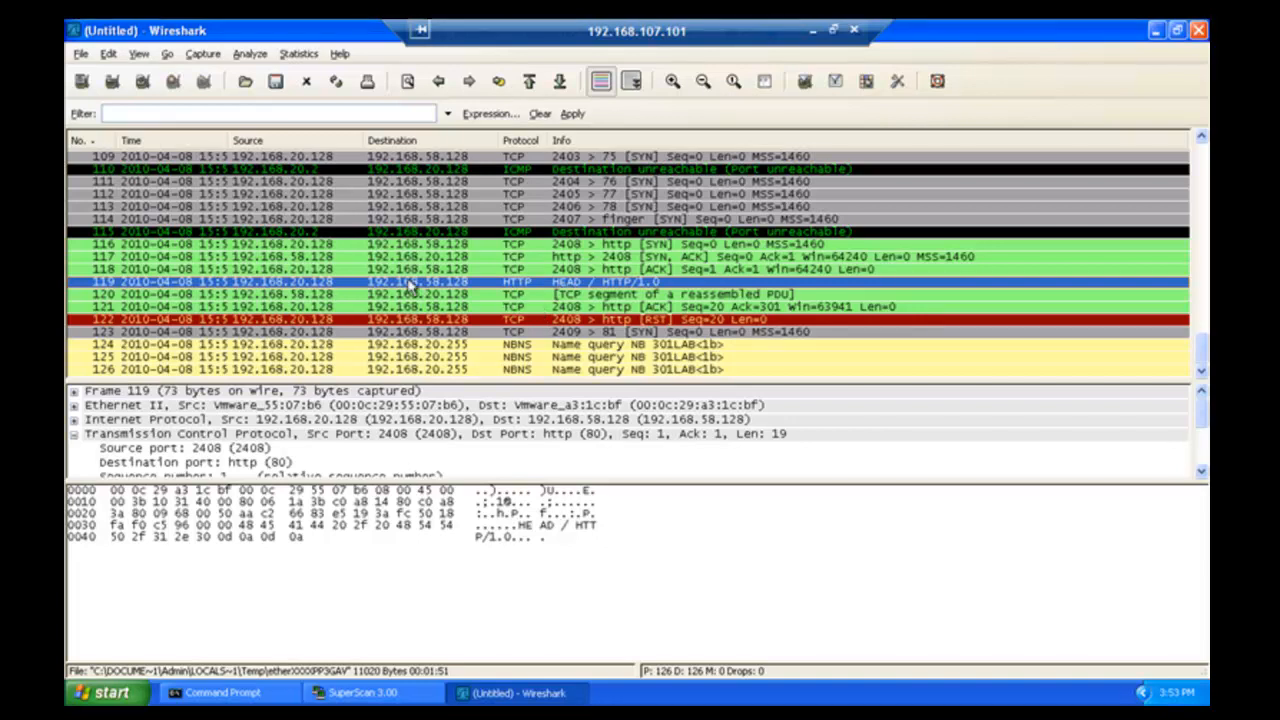
left_click(272, 295)
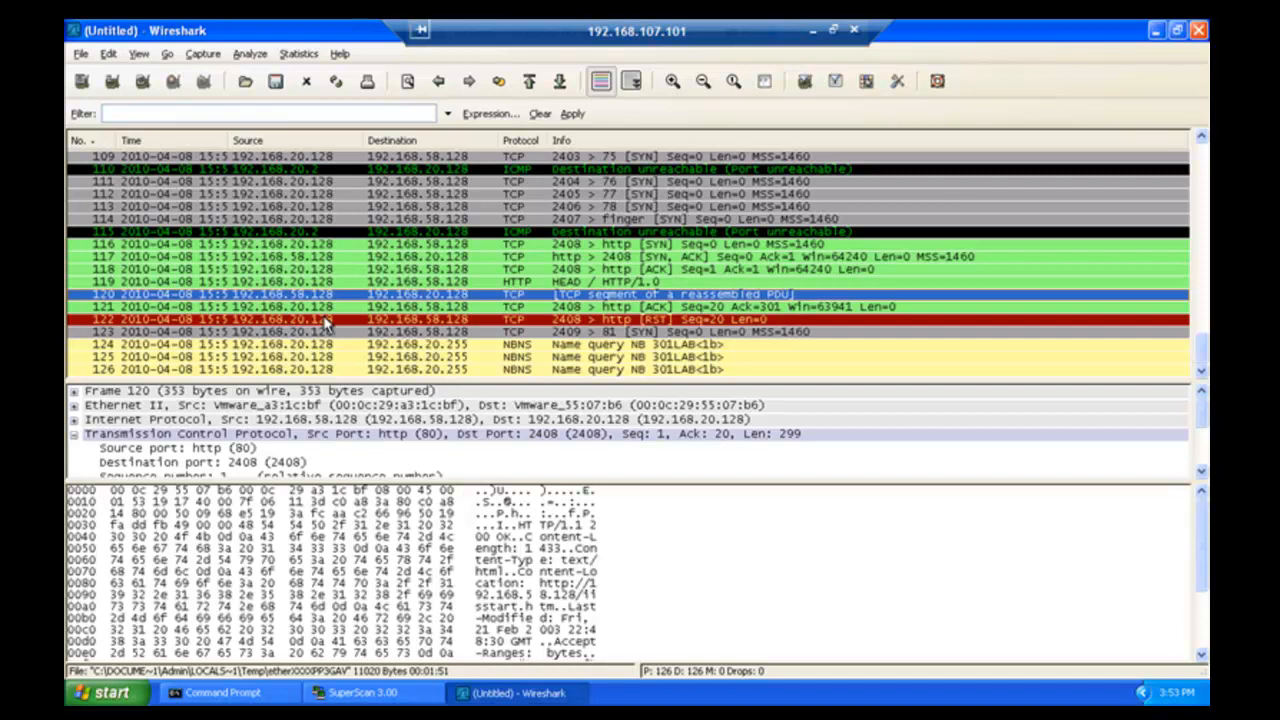
- Save the 126-packet capture as TP.Public.http.open.cap1.cap in the VMware-Shared folder
left_click(81, 55)
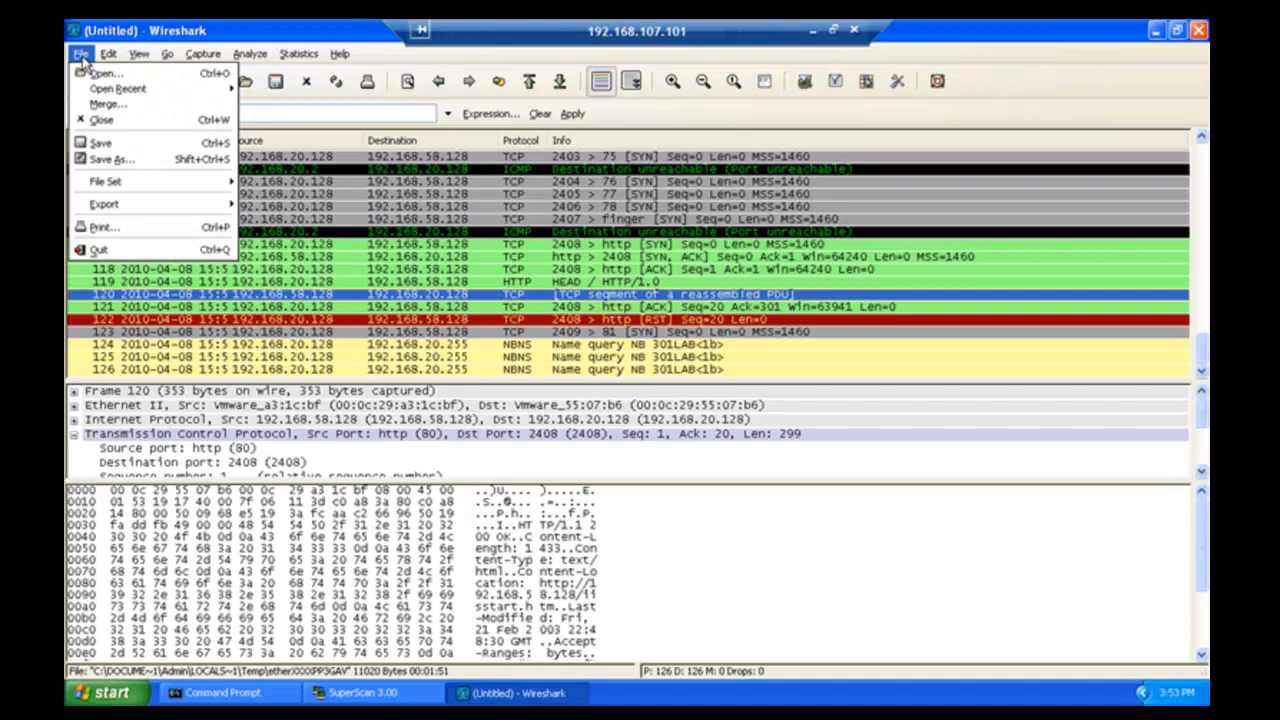
left_click(128, 166)
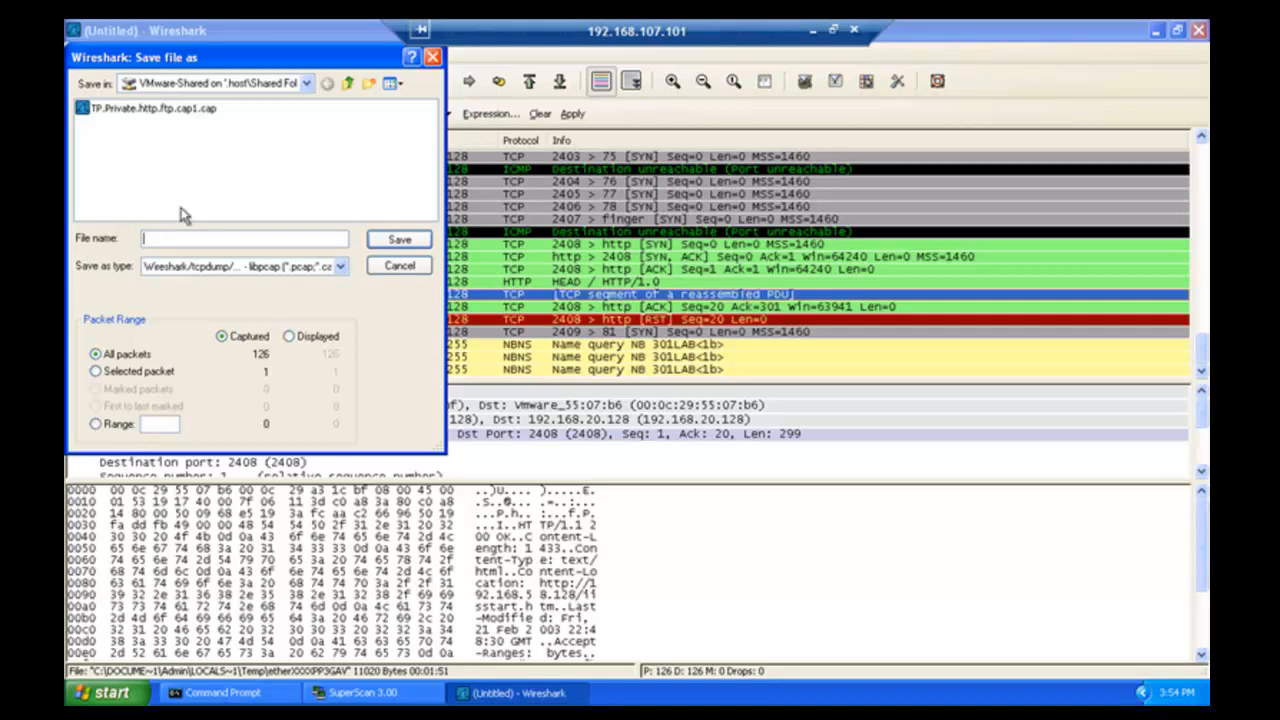
left_click(277, 87)
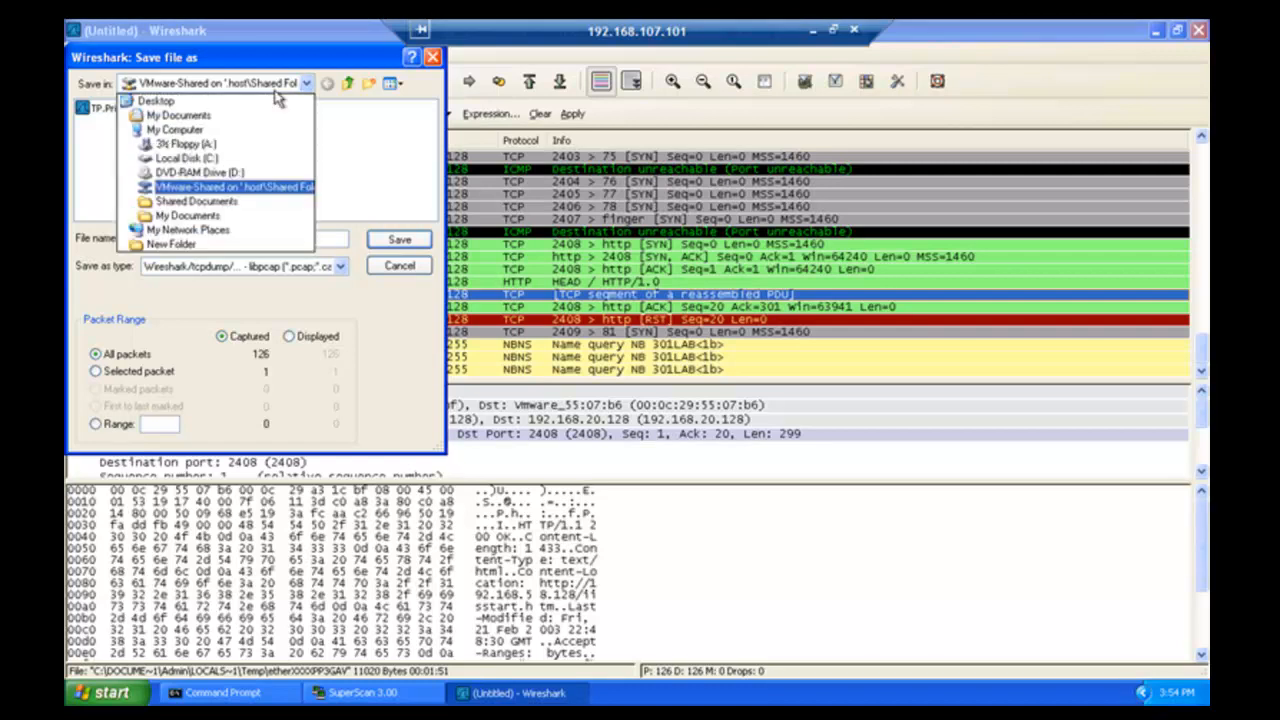
left_click(232, 196)
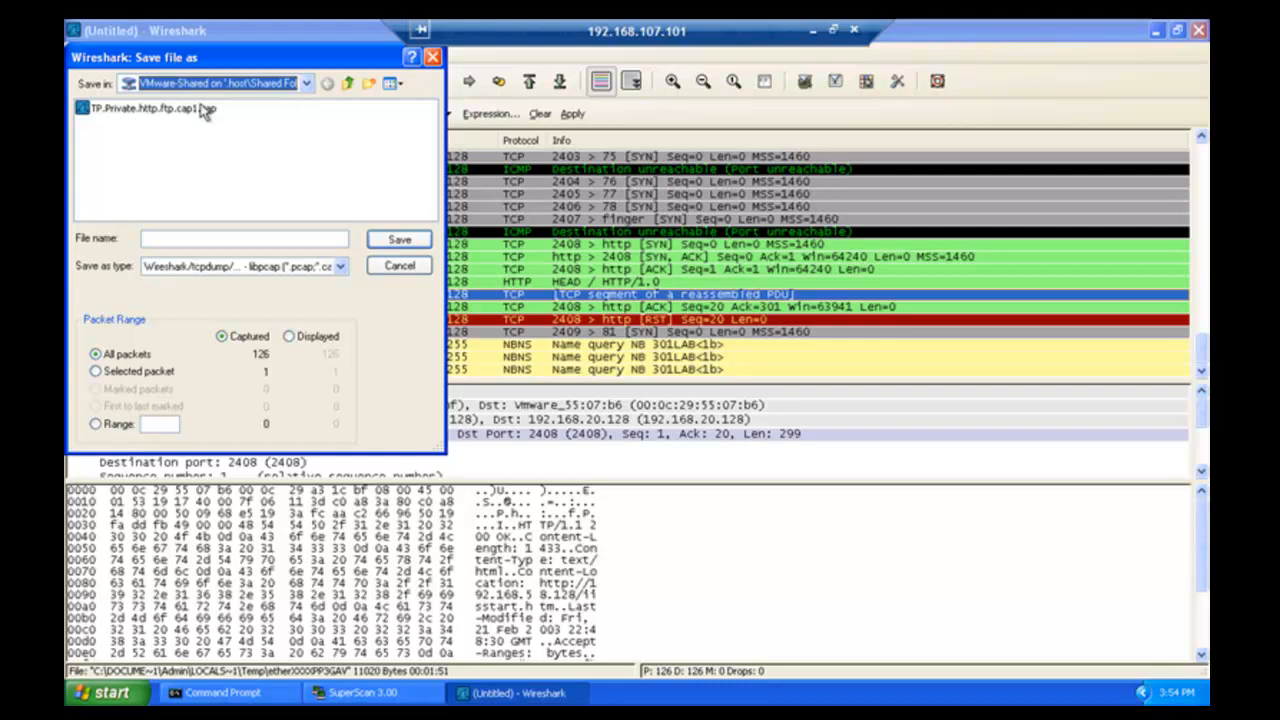
left_click(166, 240)
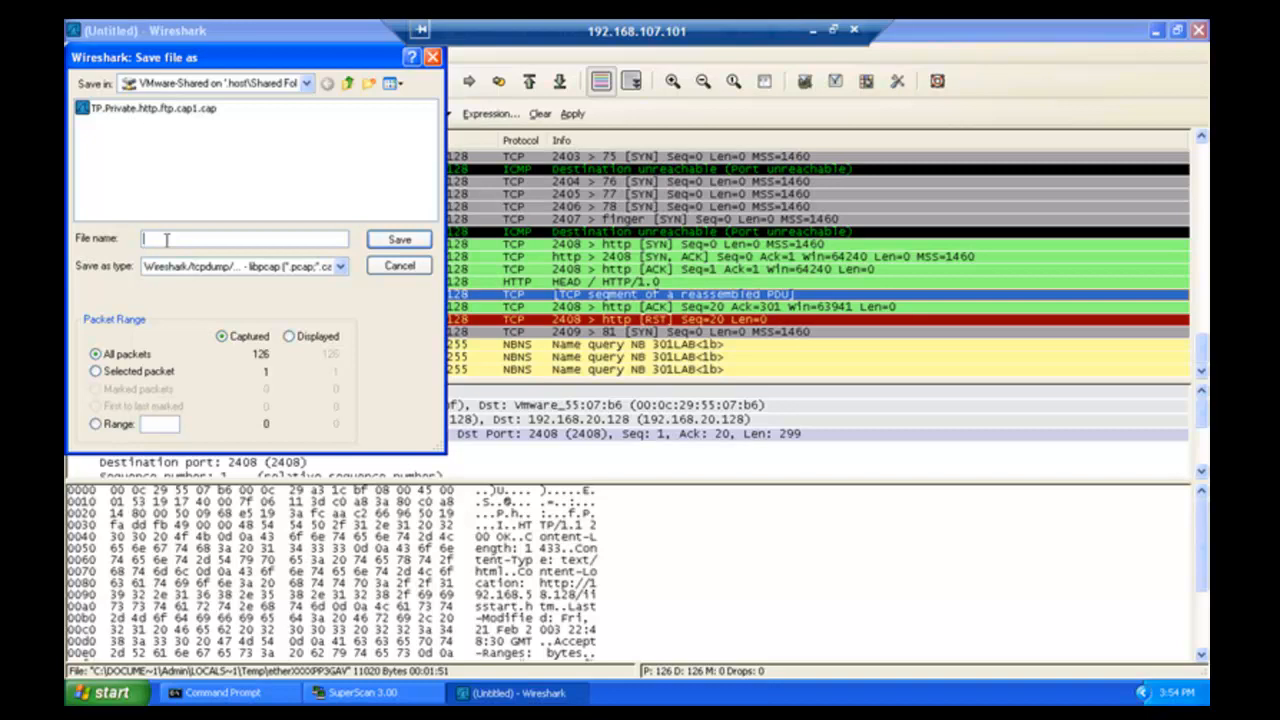
type("t")
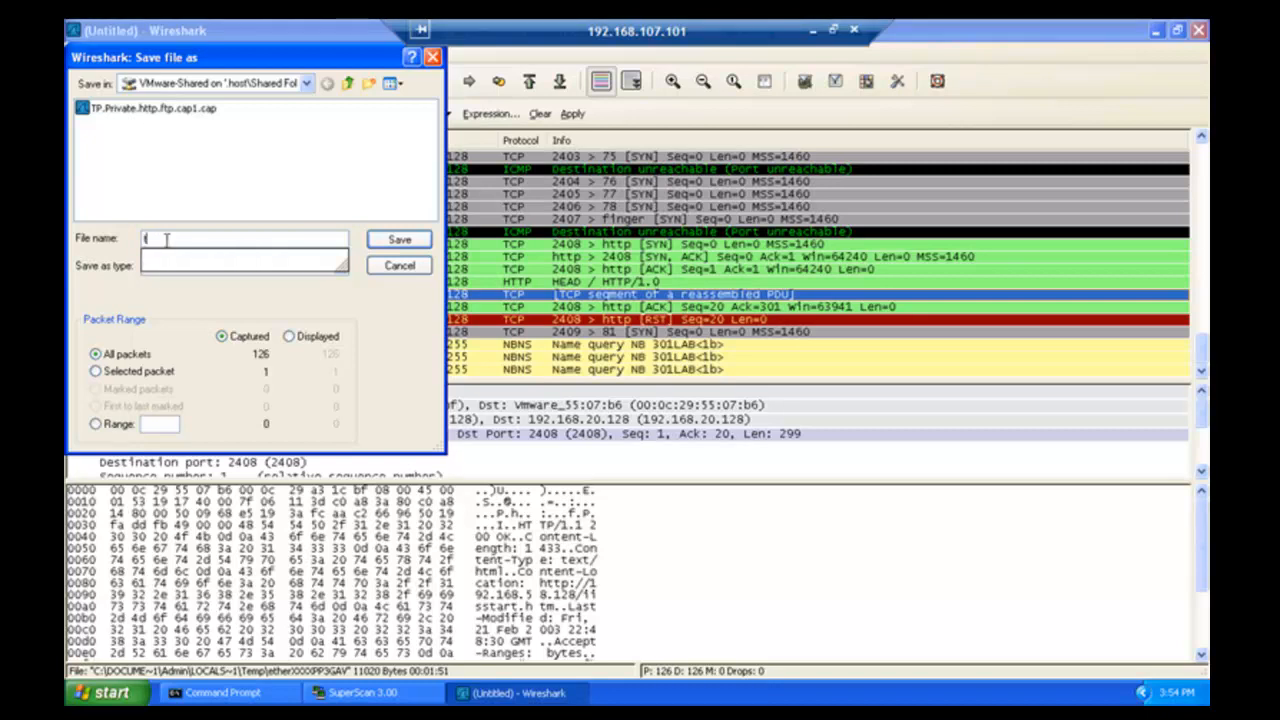
type("p")
key("BackSpace")
key("BackSpace")
type("TP.")
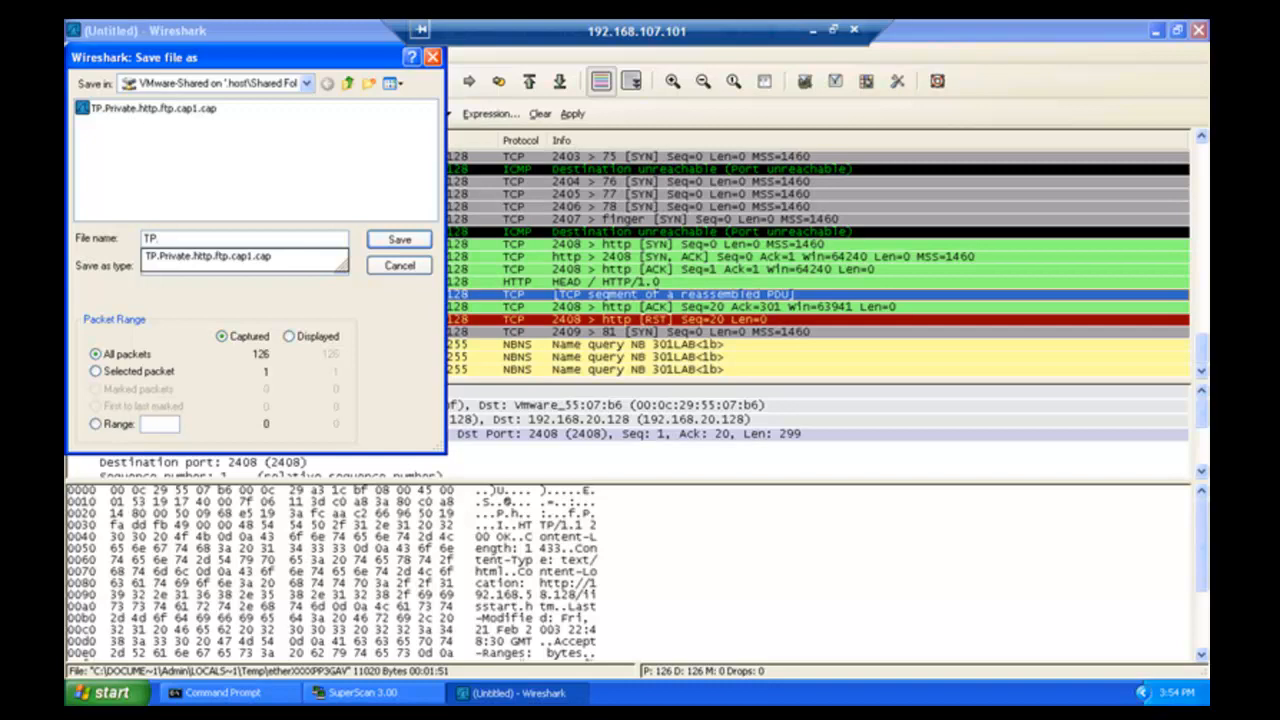
type("Pu")
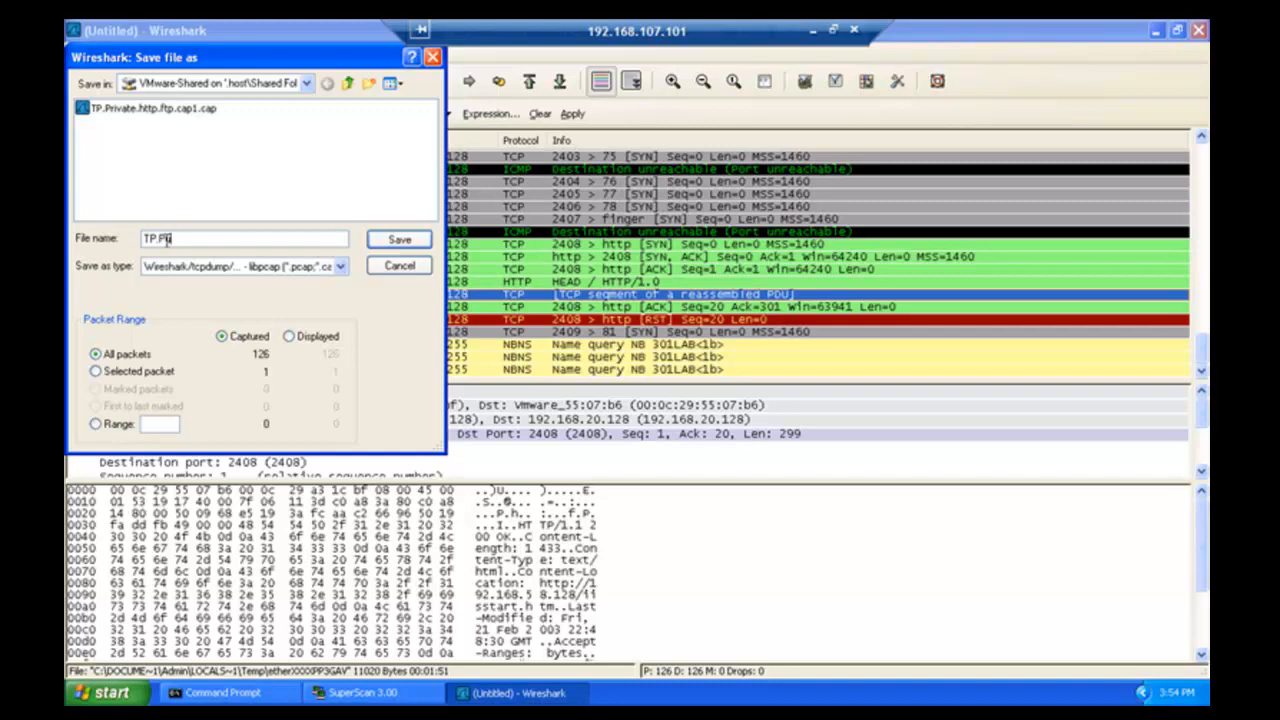
type("blic")
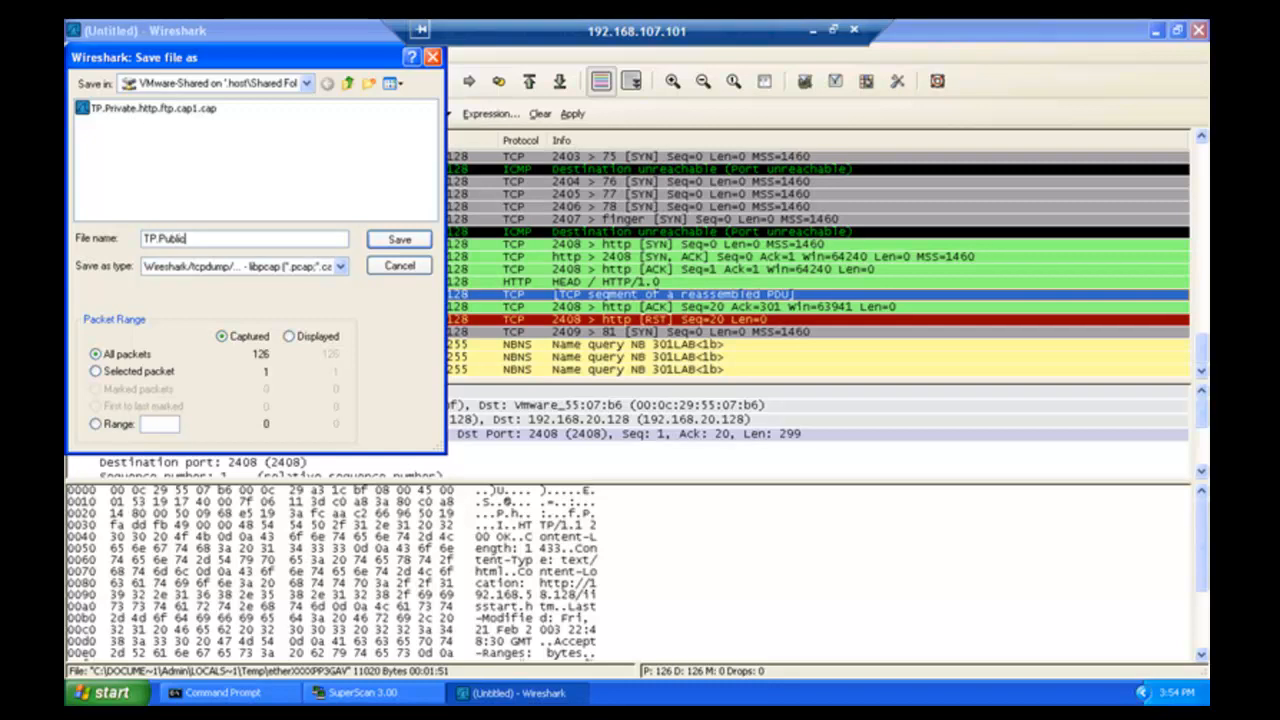
type(".ht")
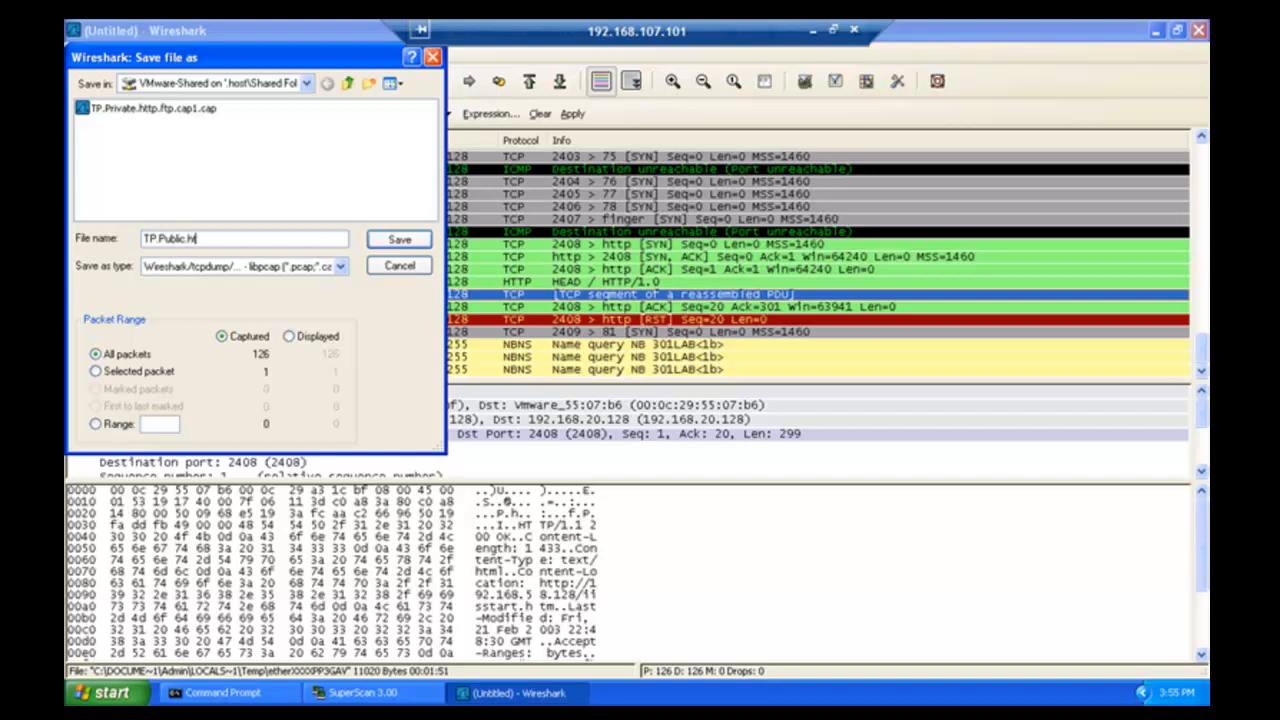
type("tp.ope")
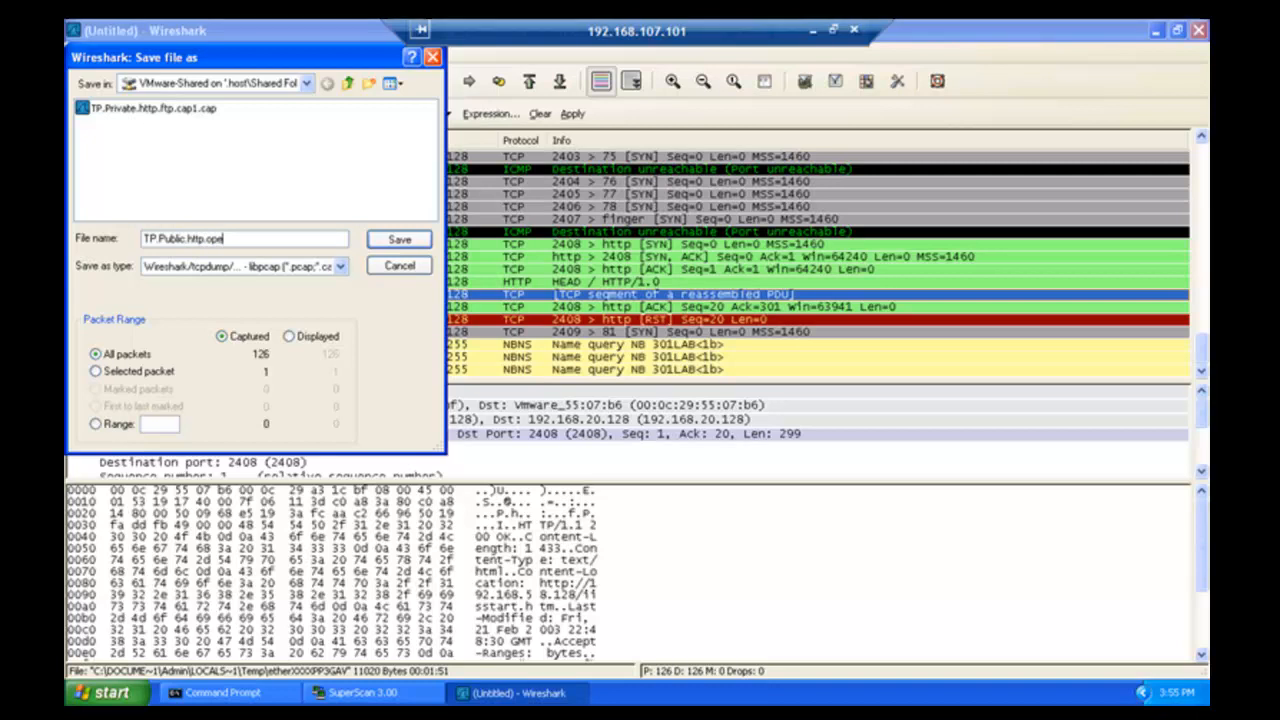
type("n.cap")
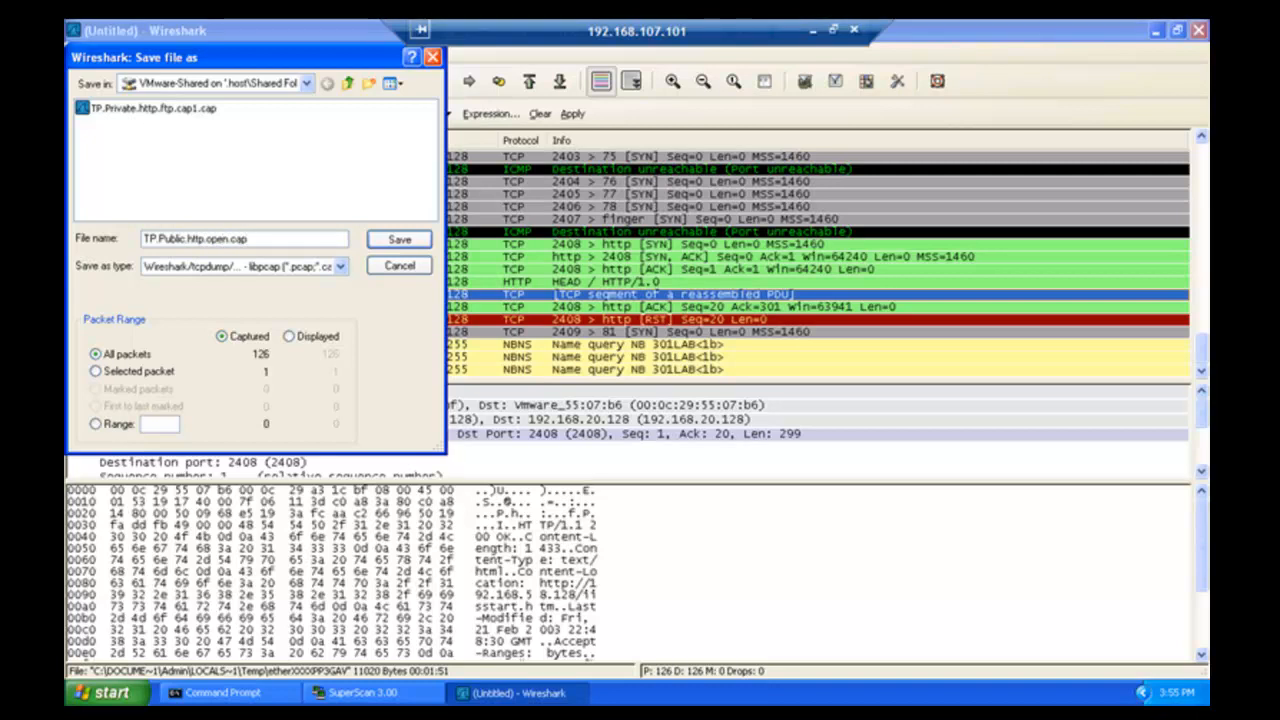
type("1.cap")
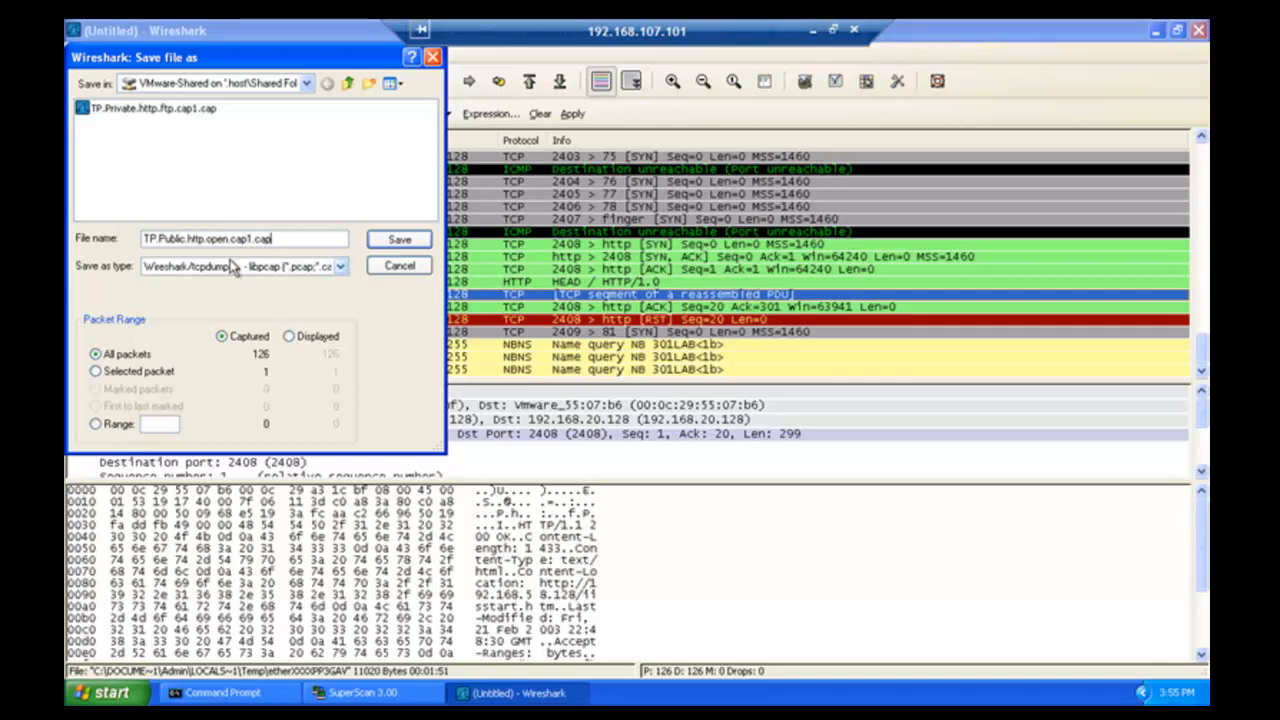
left_click(396, 242)
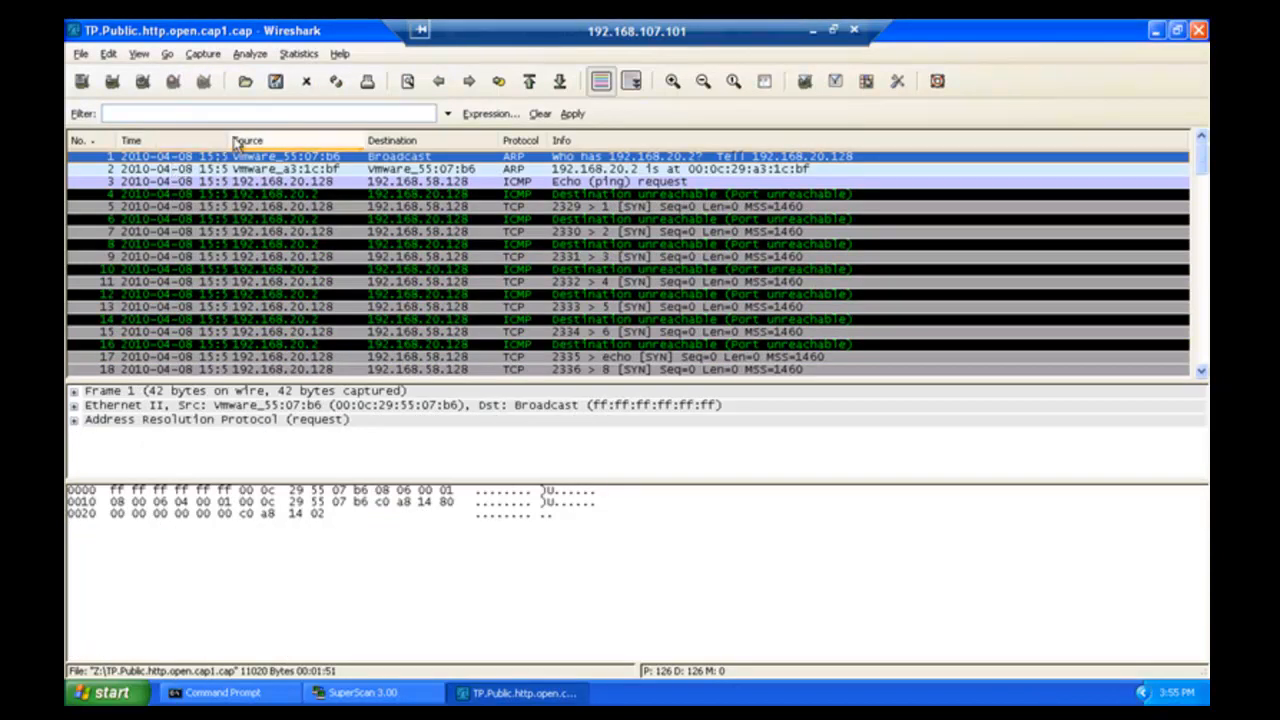
- Widen the Time column in two drags until full timestamps show
left_click_drag(229, 140, 272, 140)
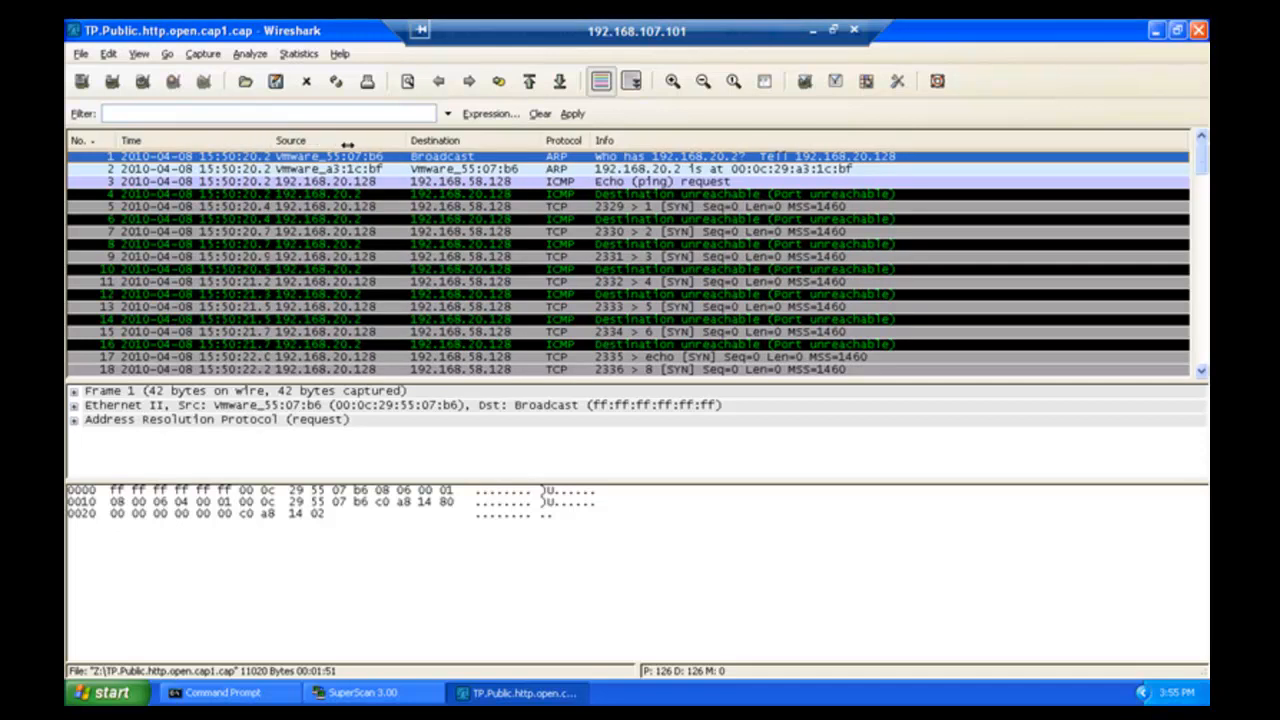
left_click_drag(273, 146, 349, 146)
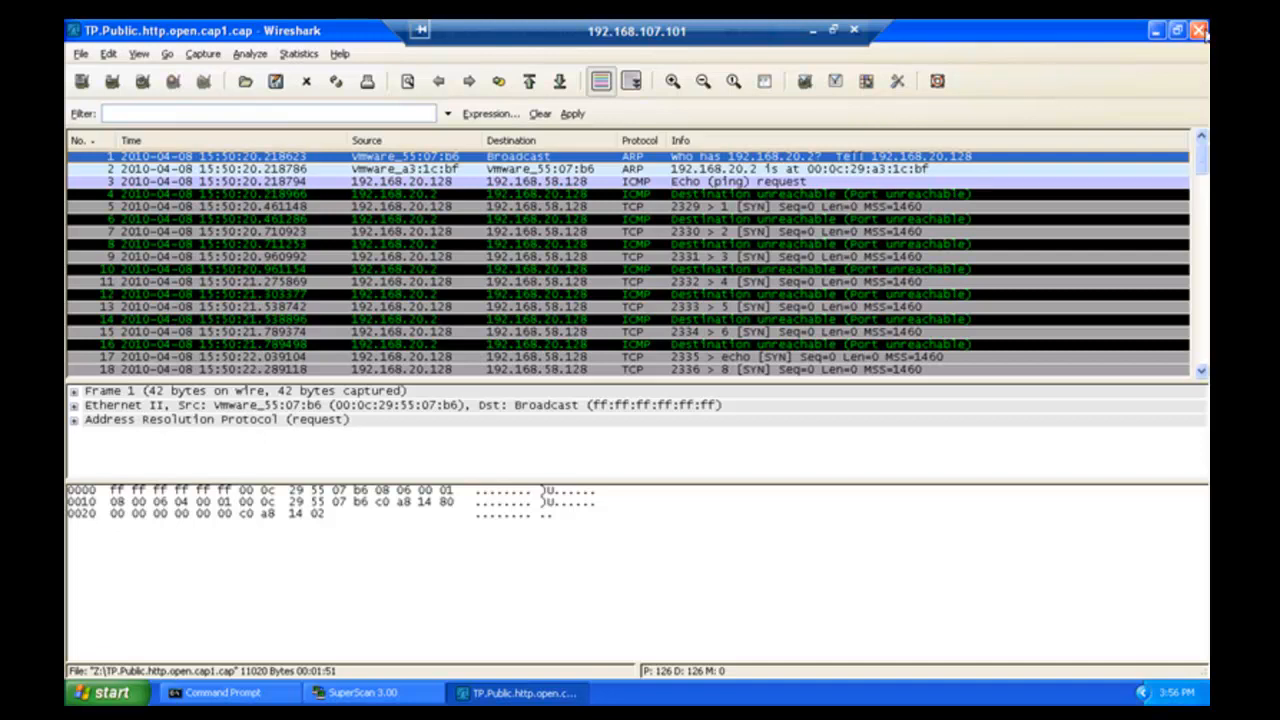
- Close Wireshark and SuperScan, exit full screen, and open the smoothwall3-polar VM console
left_click(1199, 31)
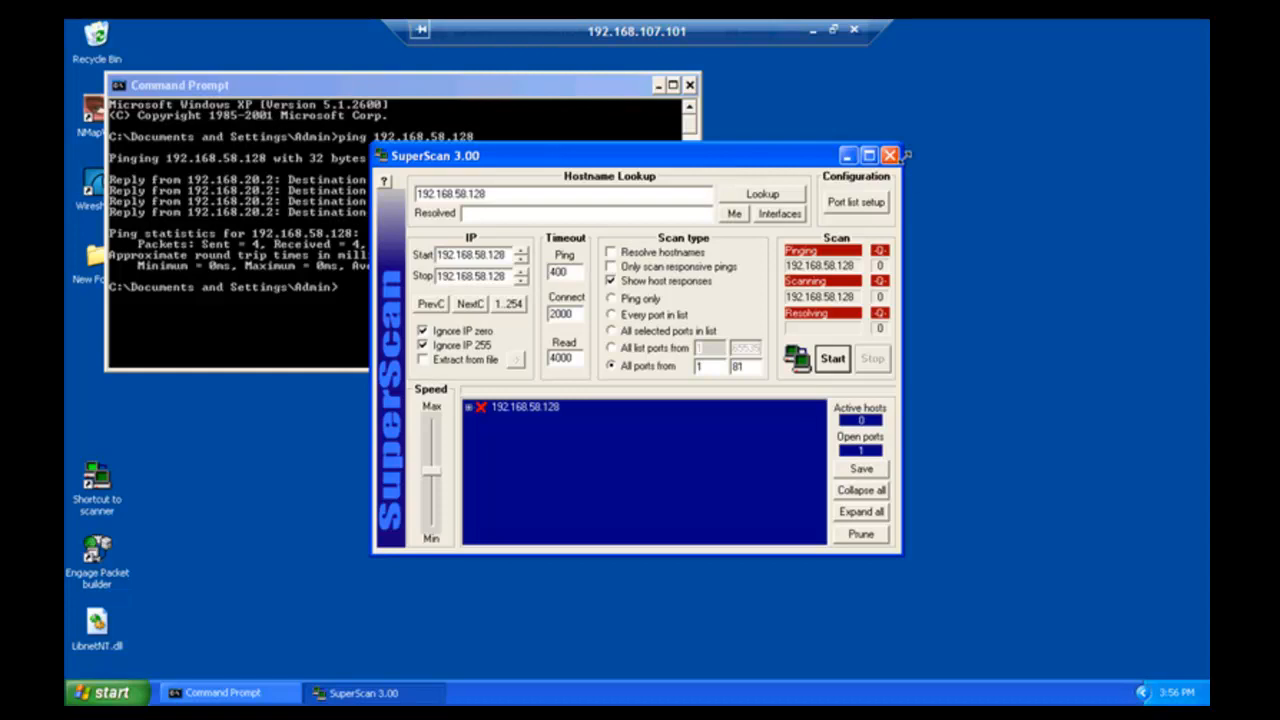
left_click(890, 156)
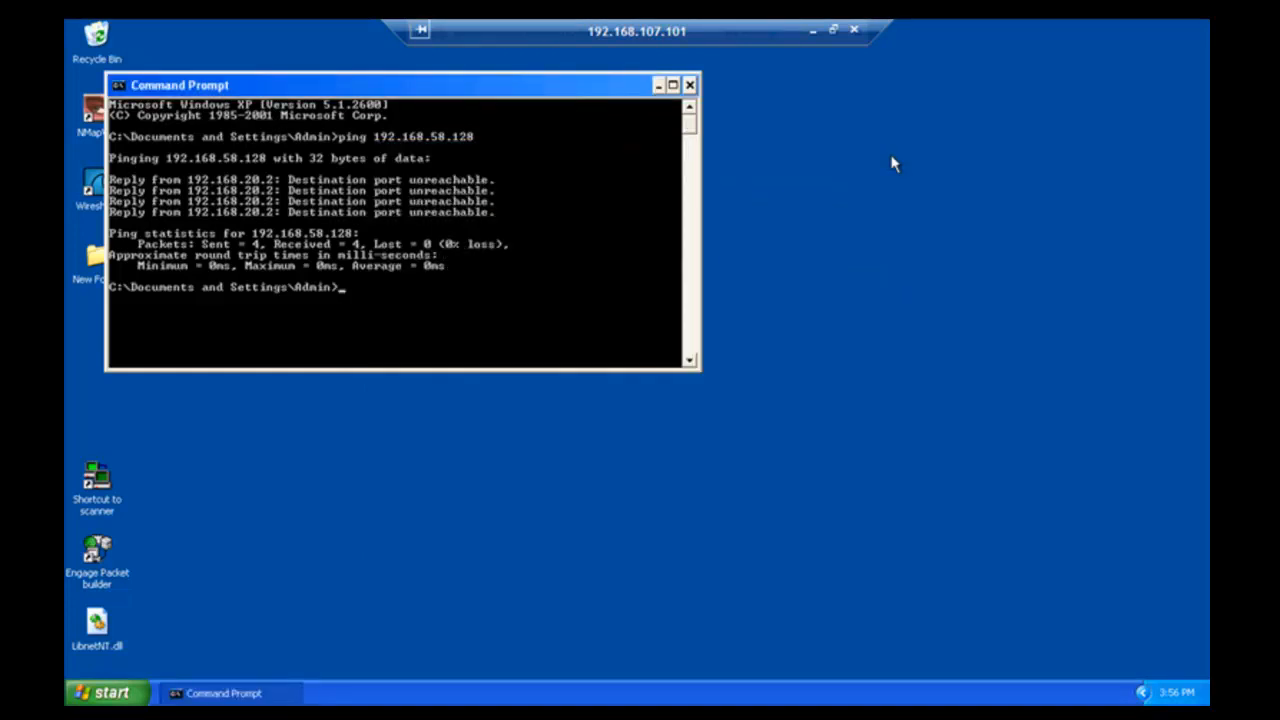
key("ctrl+alt+Return")
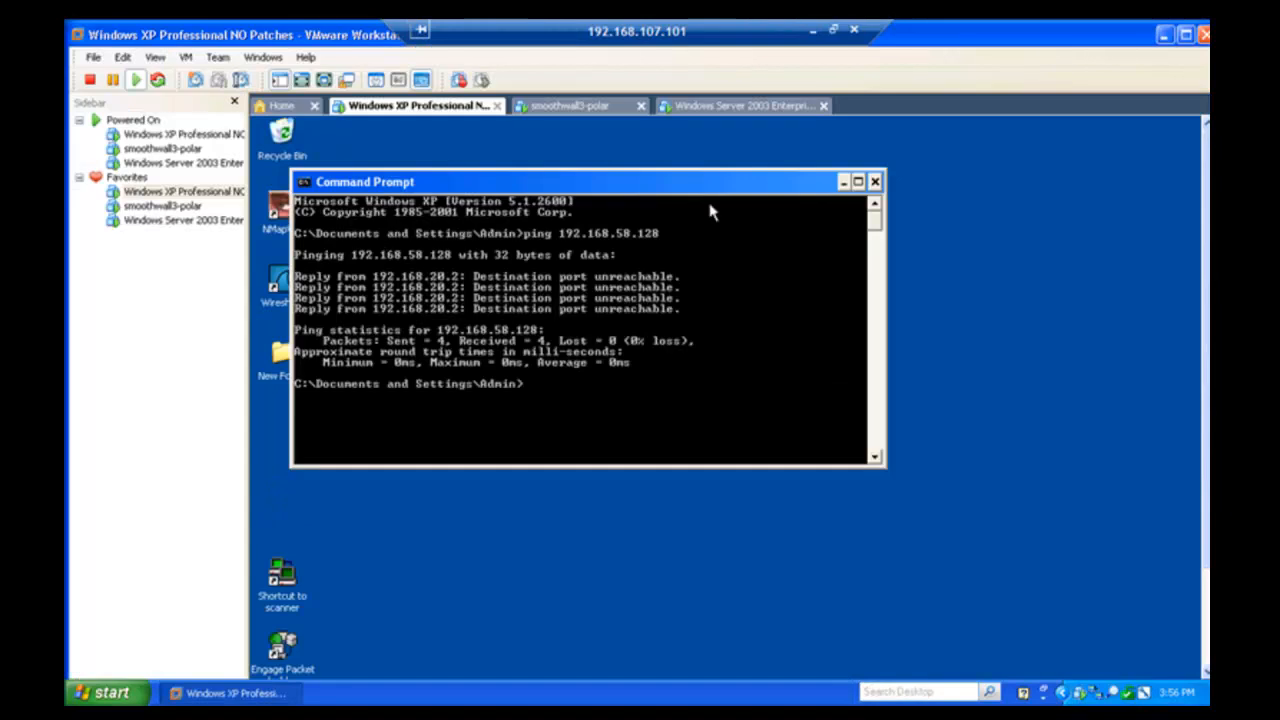
left_click(176, 208)
double_click(176, 210)
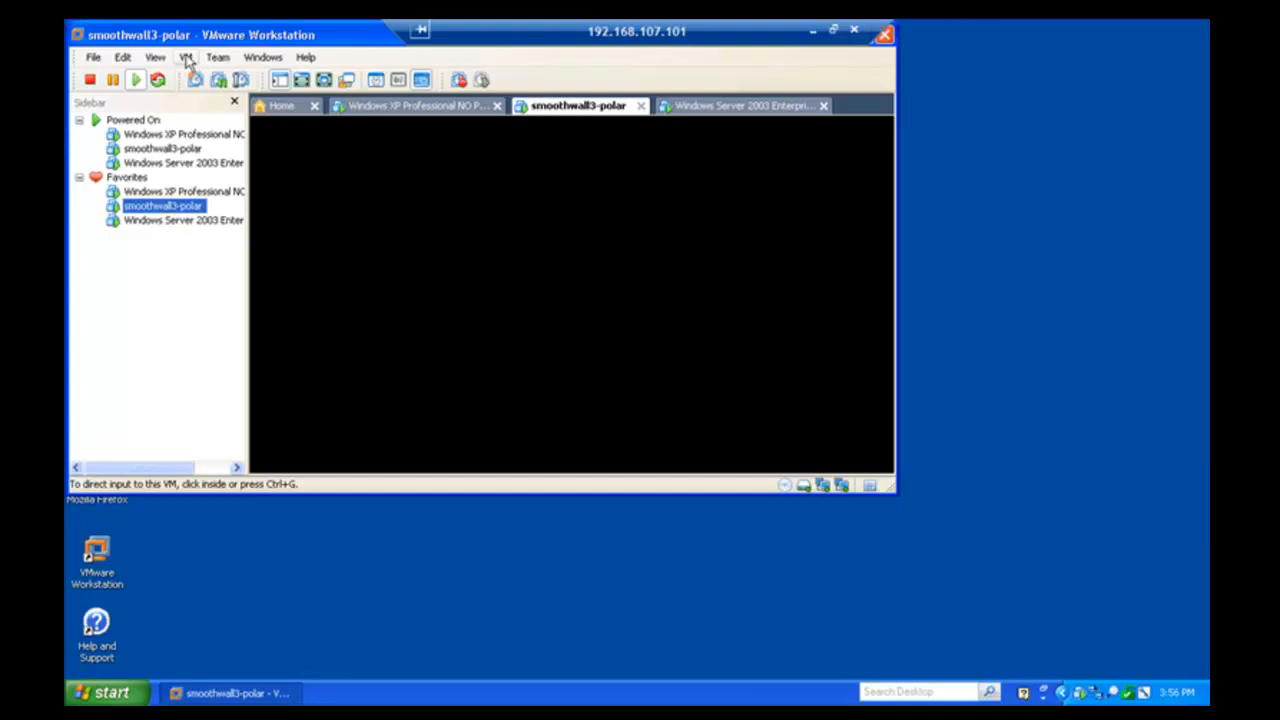
left_click(187, 58)
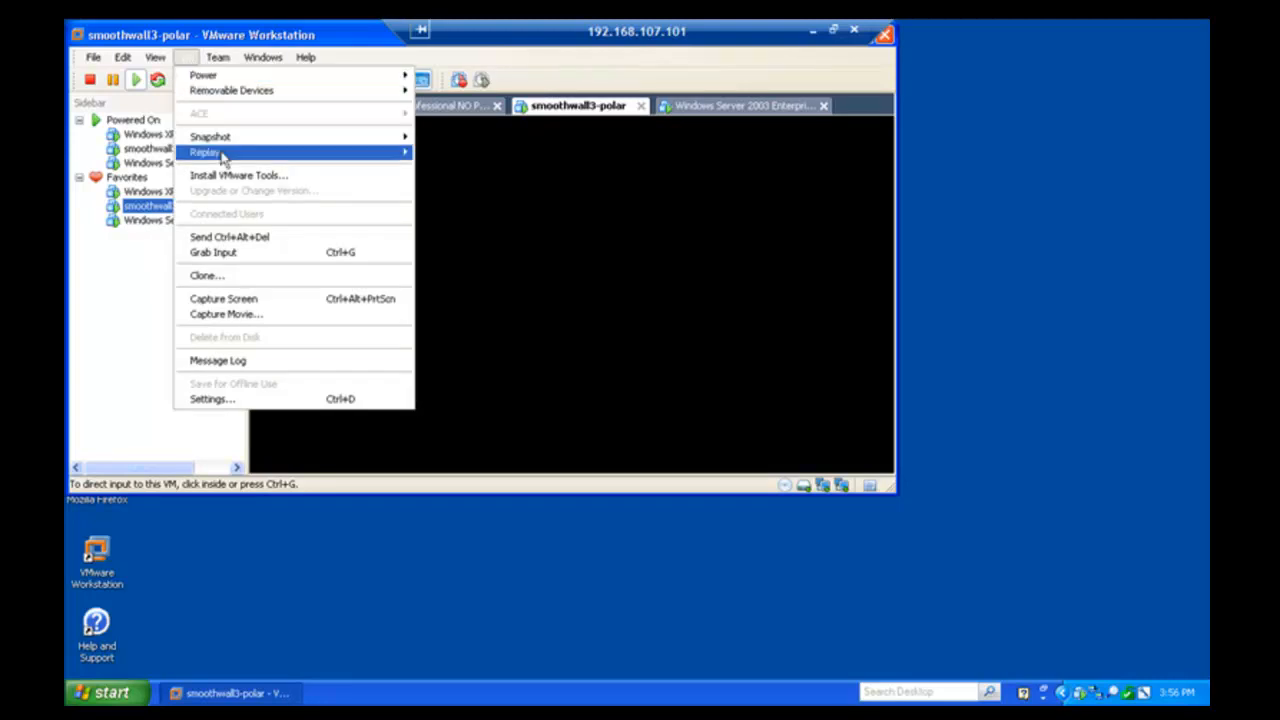
mouse_move(238, 146)
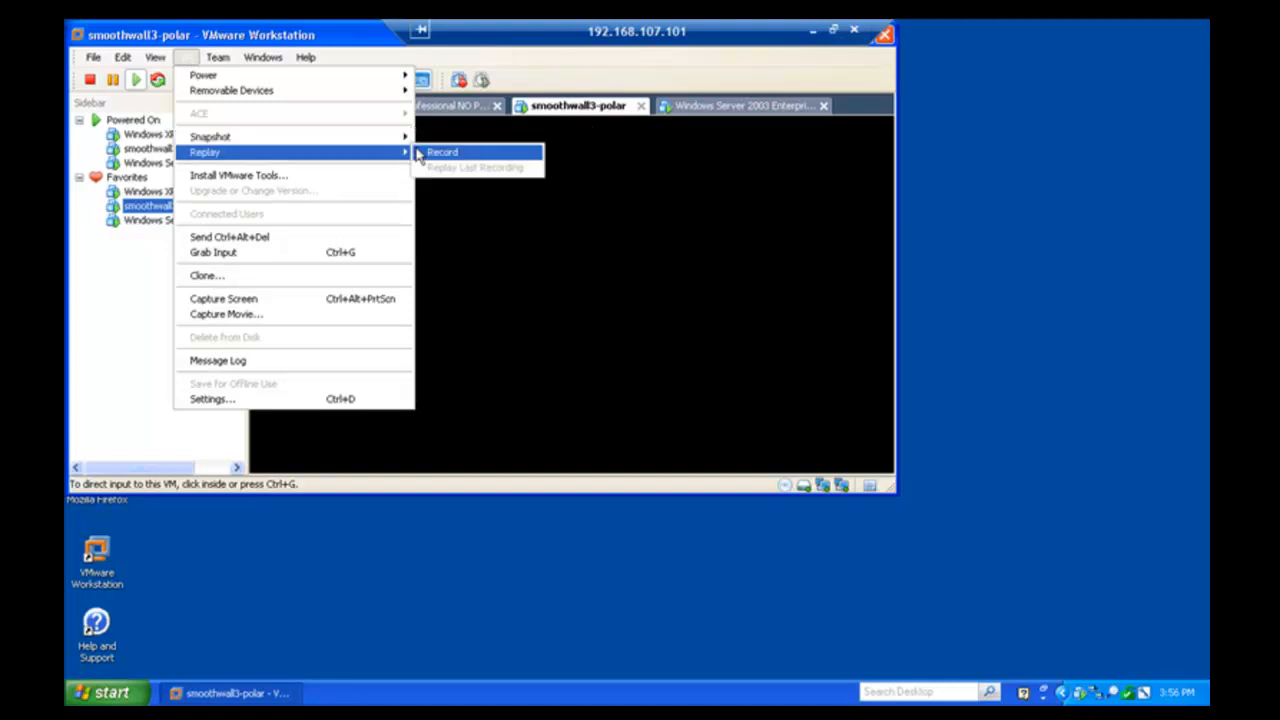
mouse_move(408, 141)
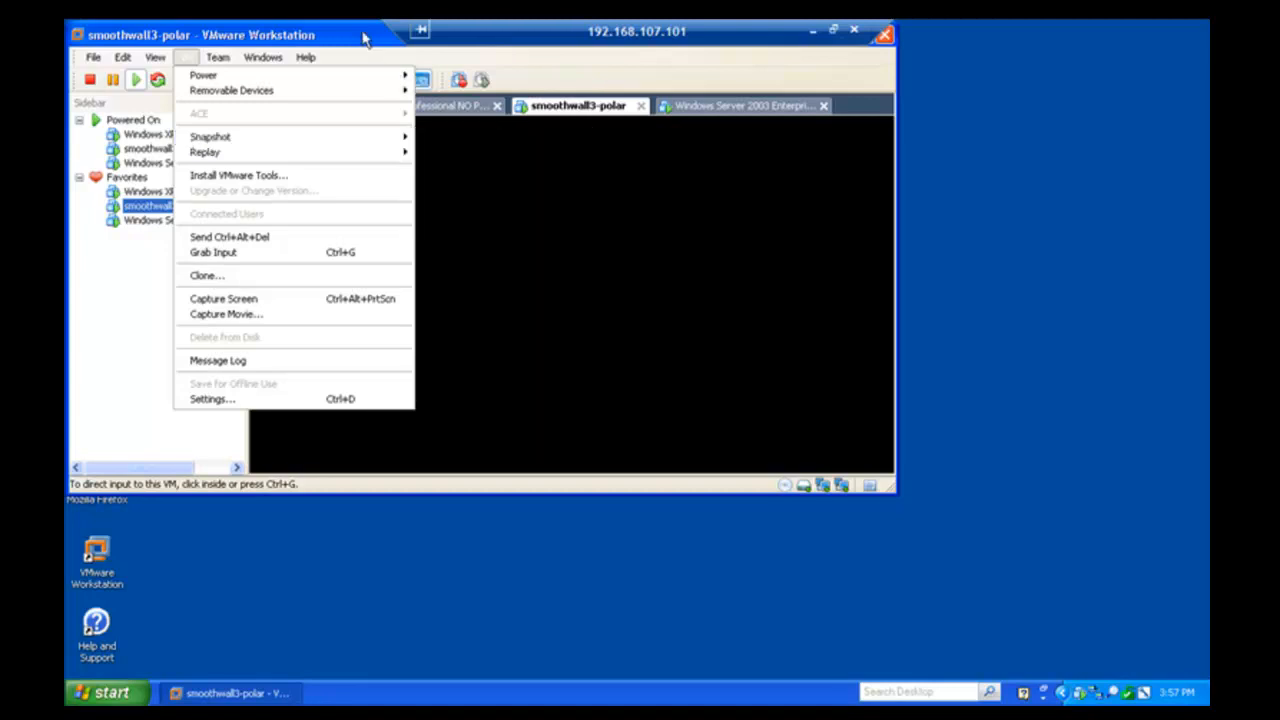
left_click(361, 41)
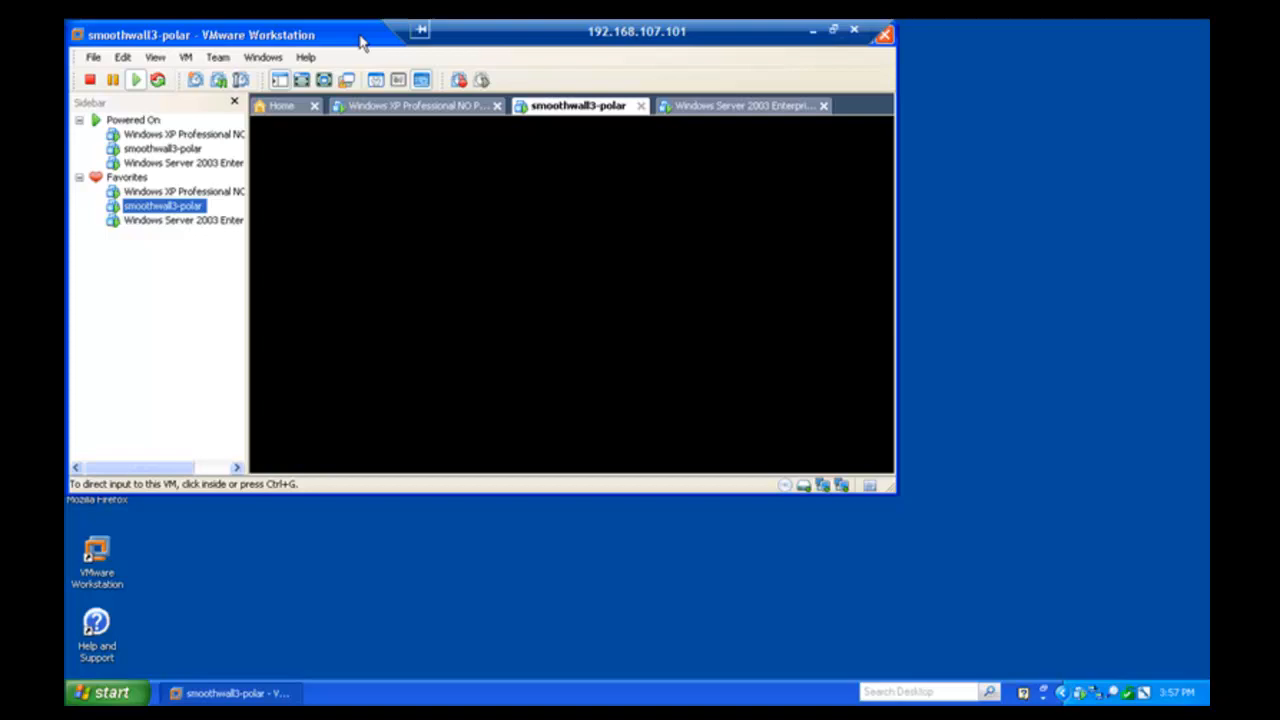
- On the full-screen Windows Server 2003 guest, quit Wireshark and discard its capture
left_click(195, 221)
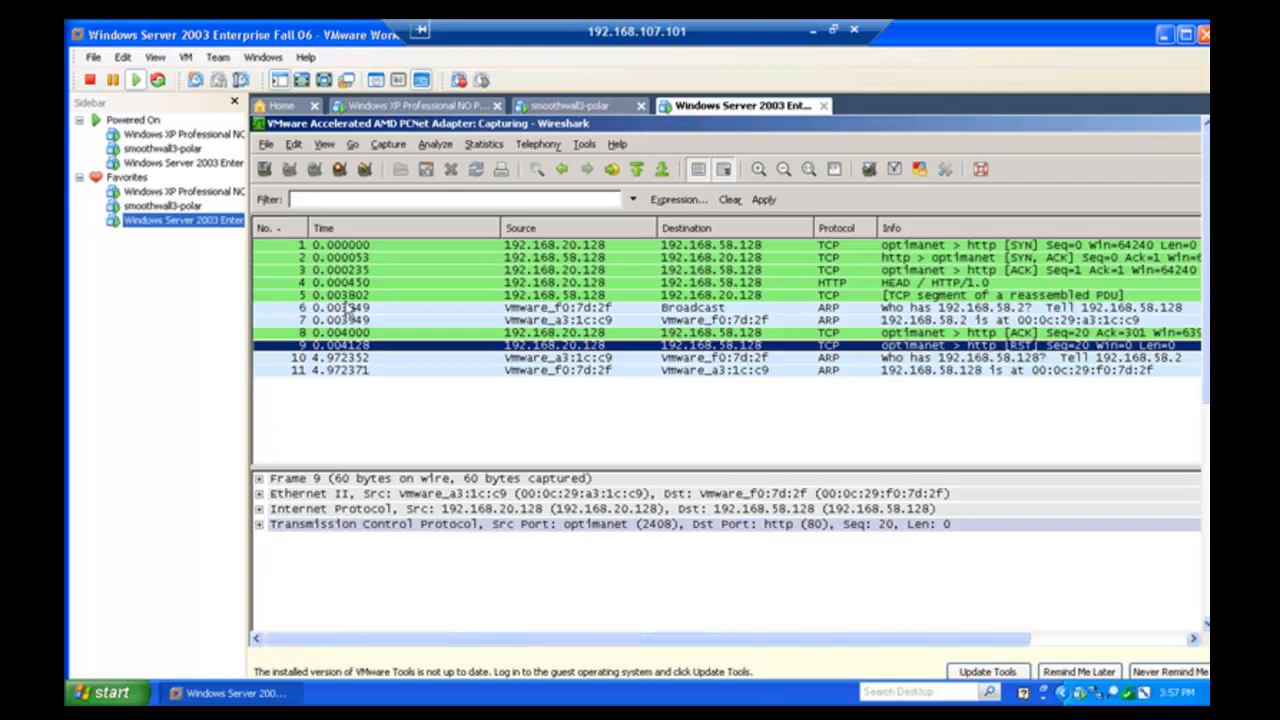
key("ctrl+alt+Return")
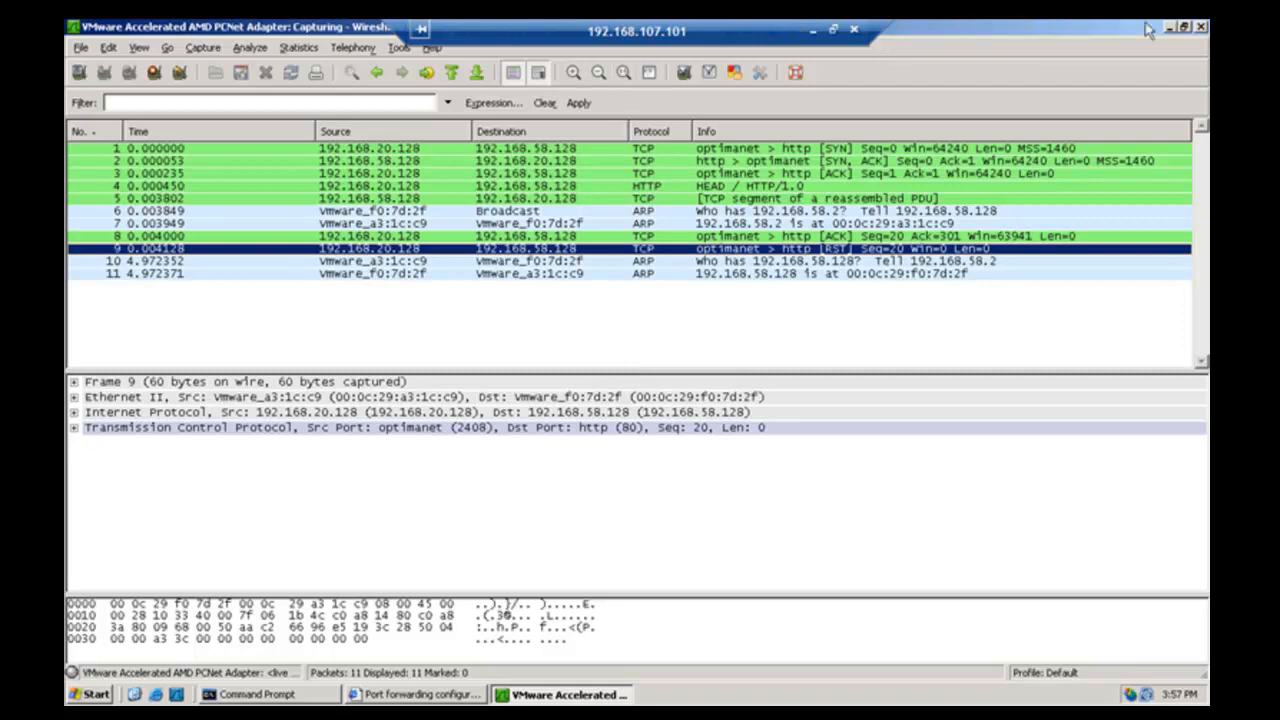
left_click(1201, 28)
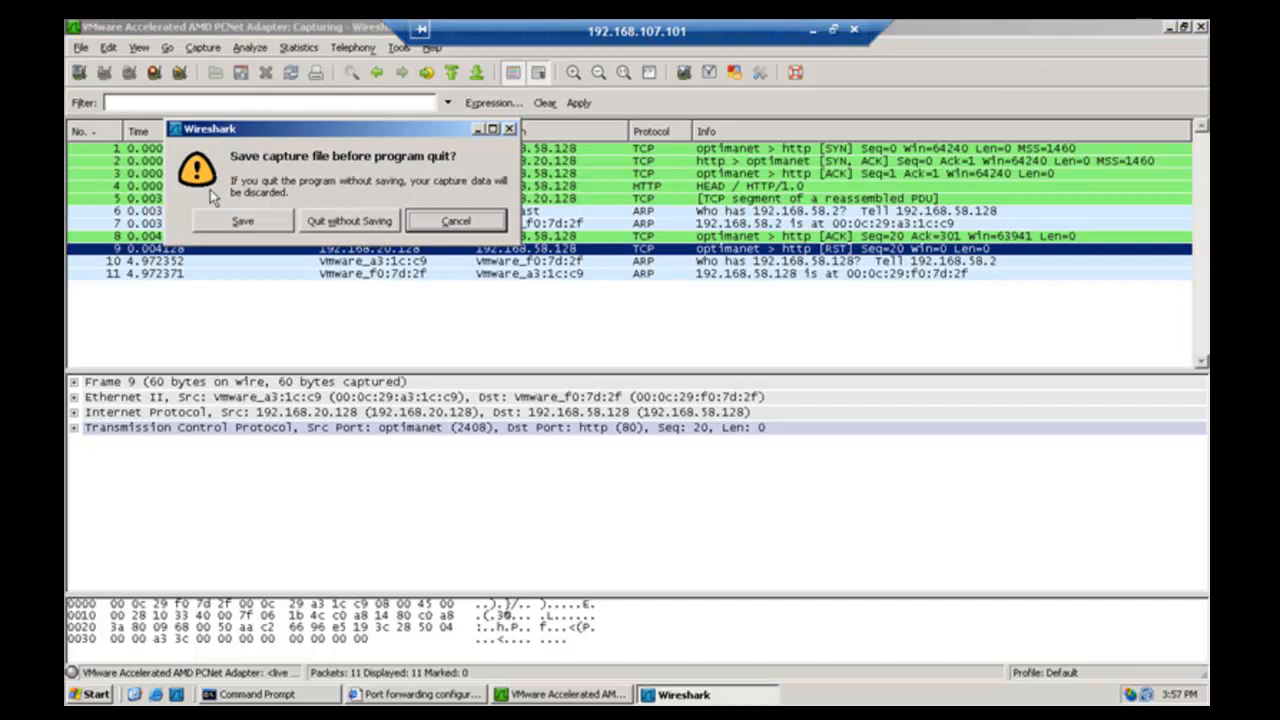
left_click(362, 229)
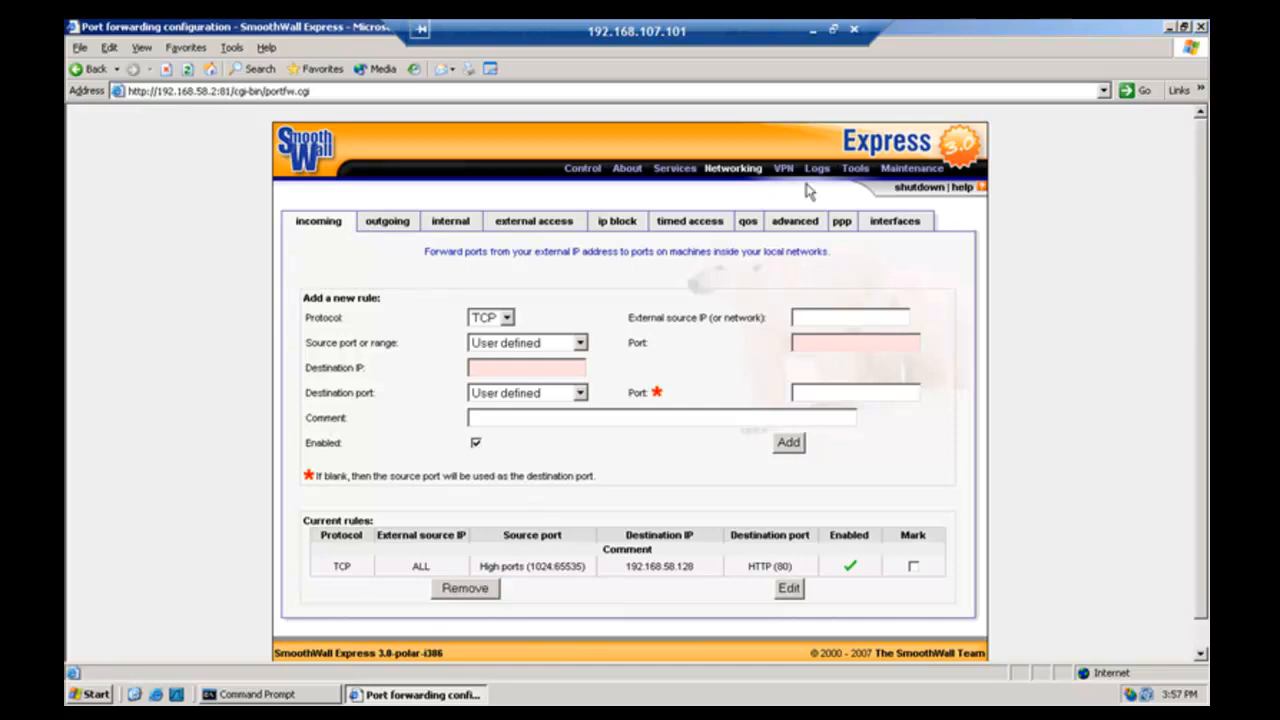
- Open the time page from SmoothWall's Services menu
mouse_move(817, 175)
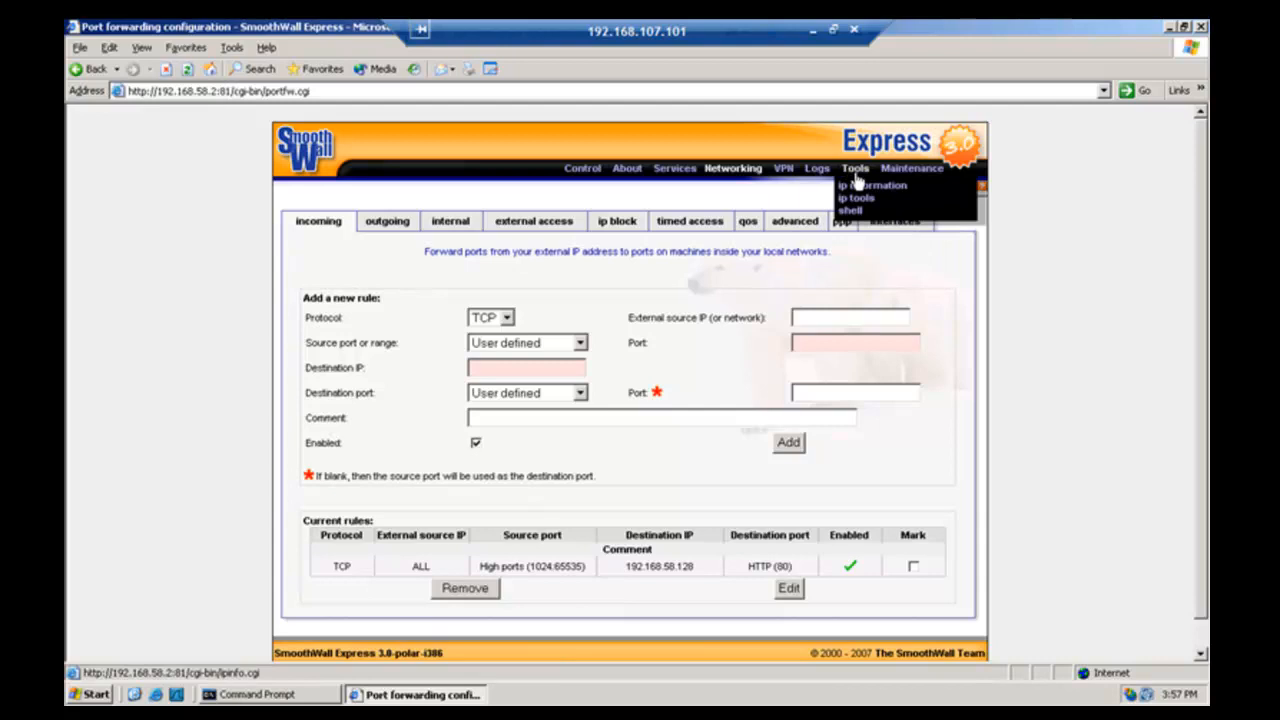
mouse_move(890, 176)
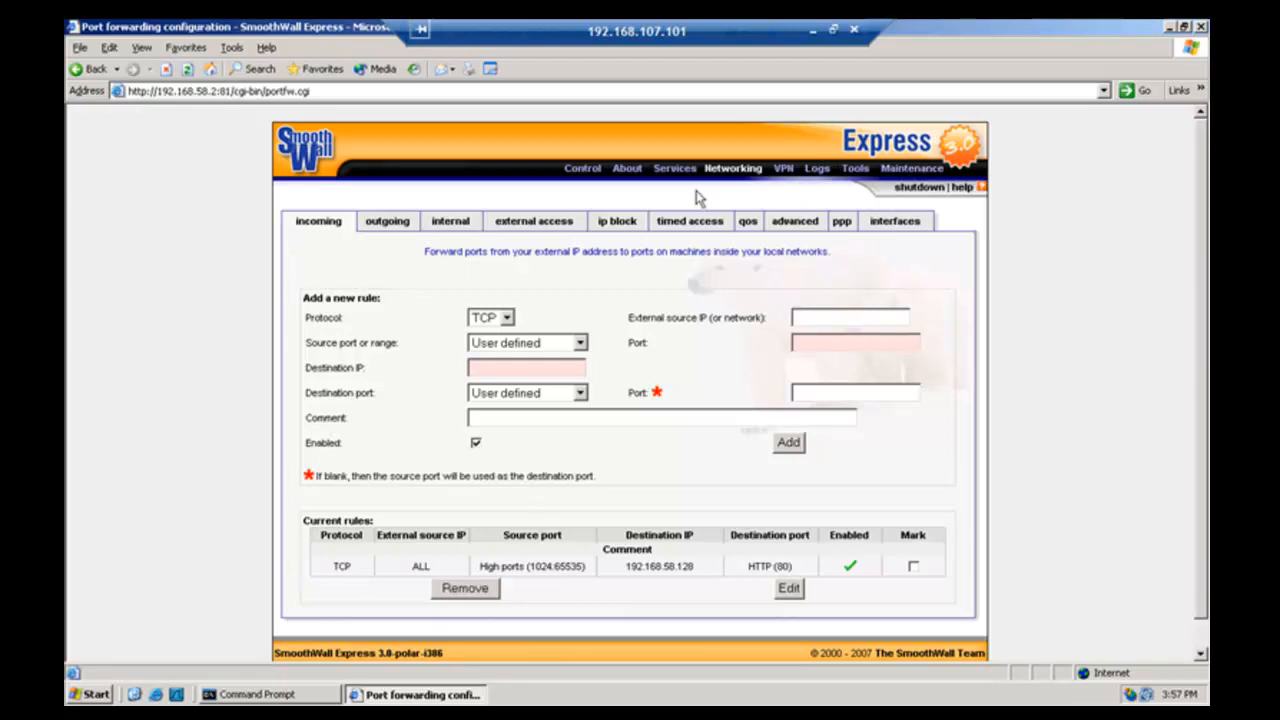
mouse_move(673, 172)
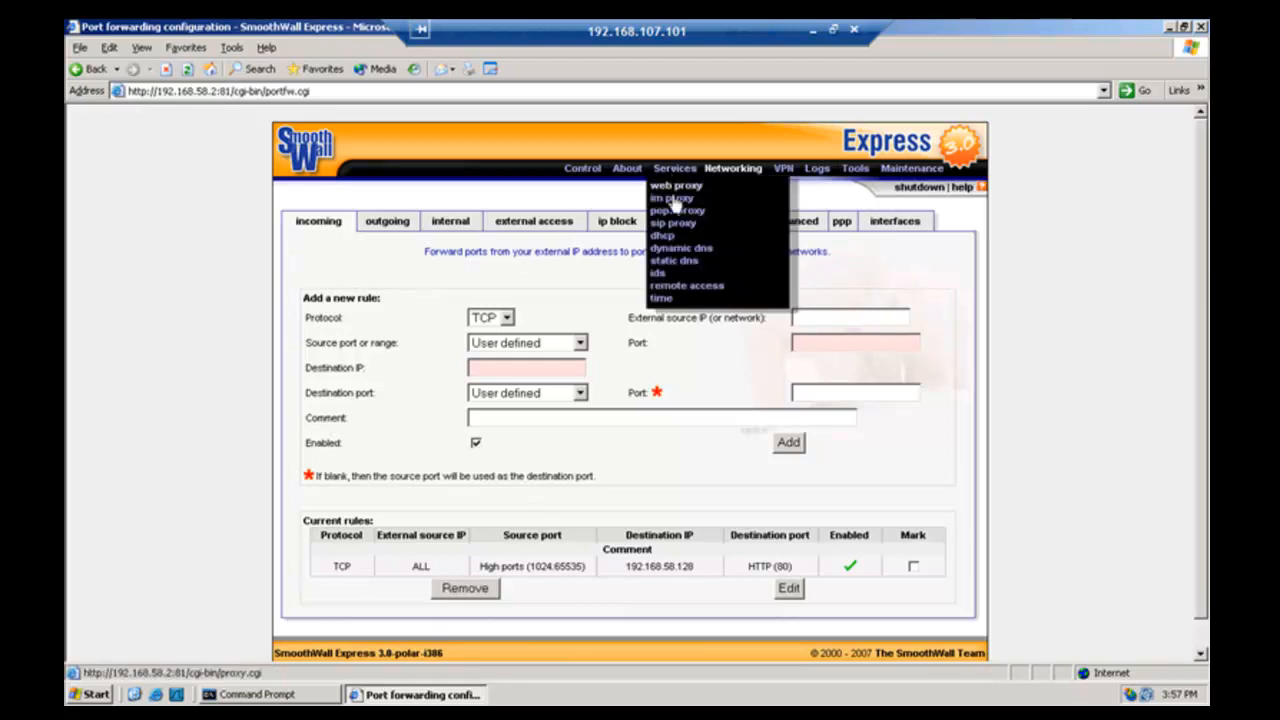
left_click(663, 299)
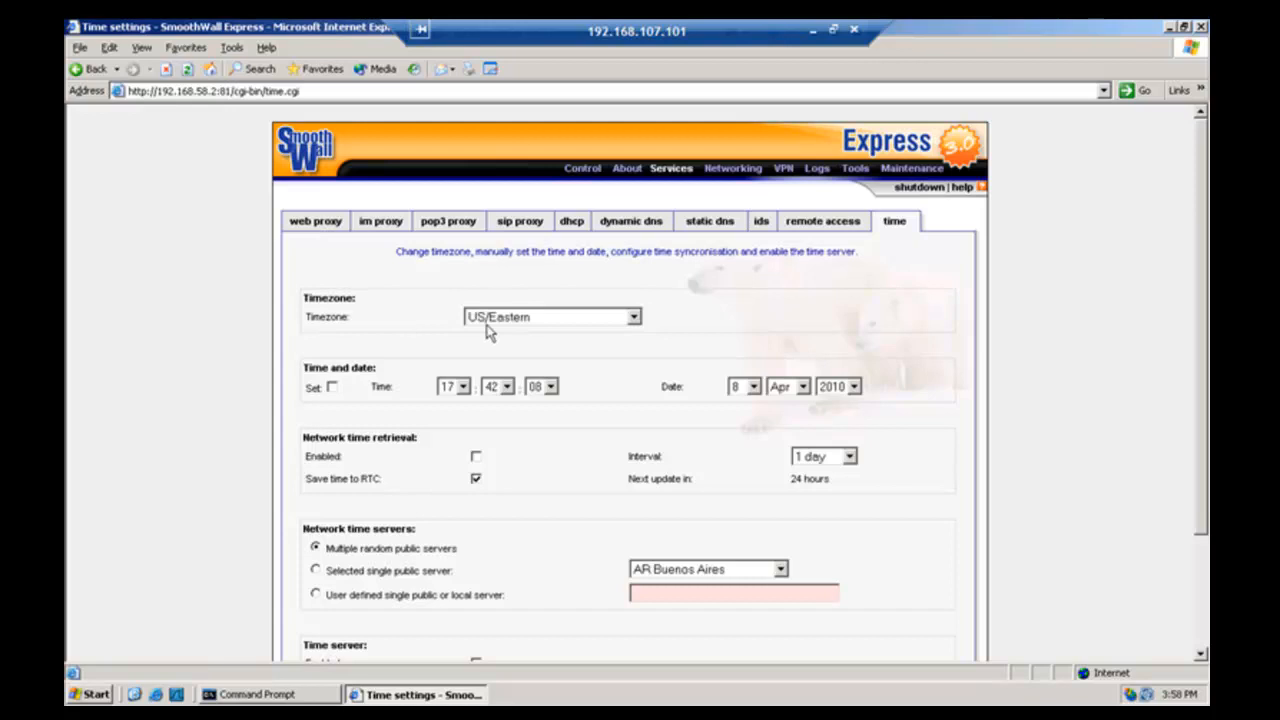
- Leave the SmoothWall timezone at US/Eastern, then exit full screen back to the VMware window
left_click(634, 318)
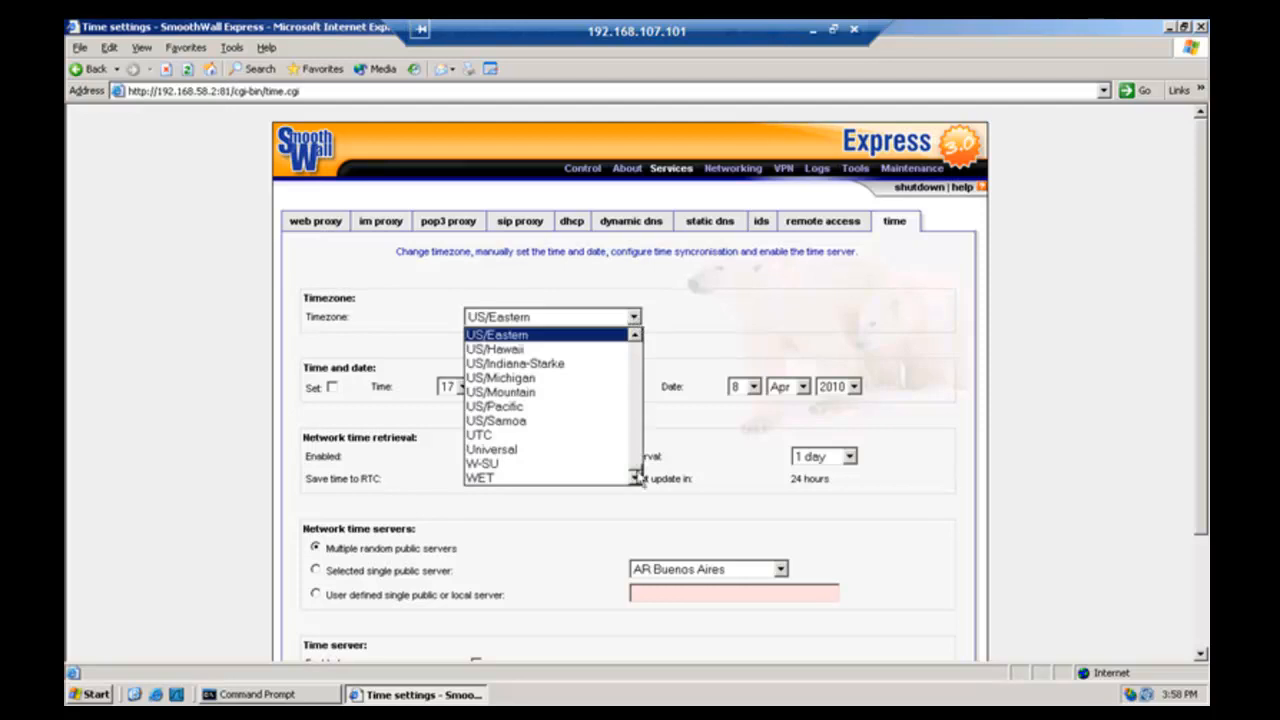
left_click(633, 318)
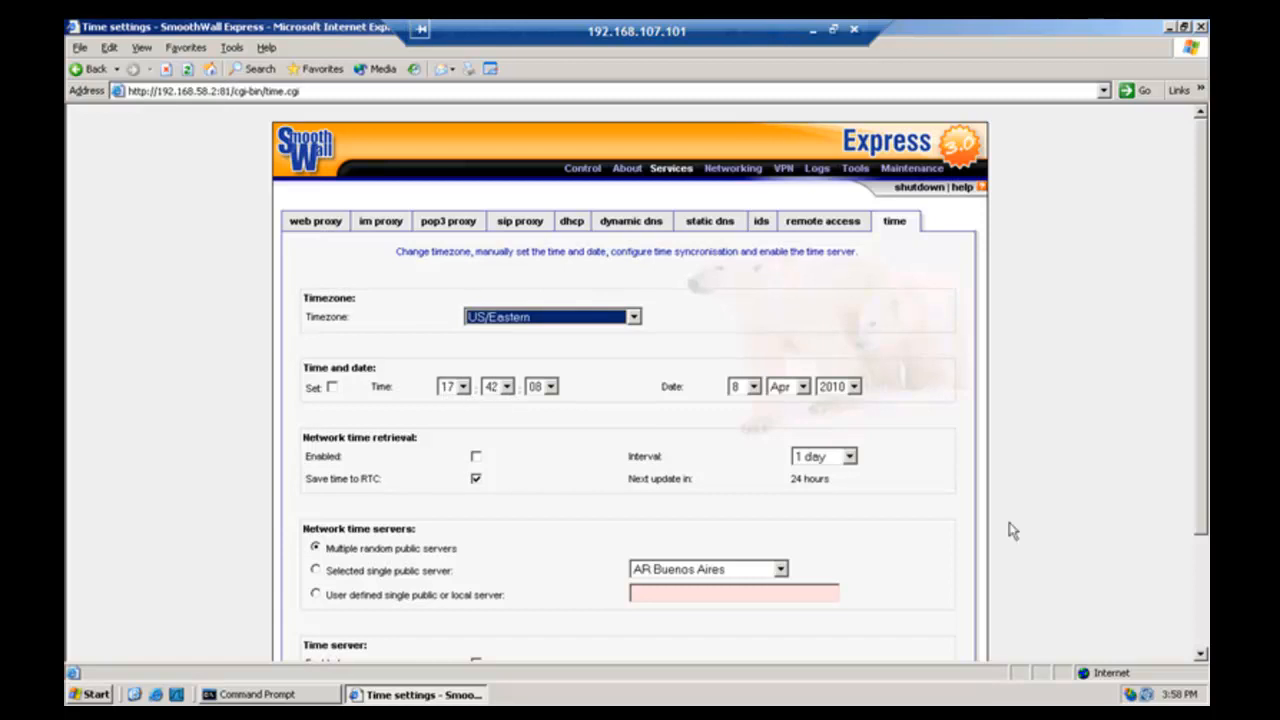
left_click(1201, 657)
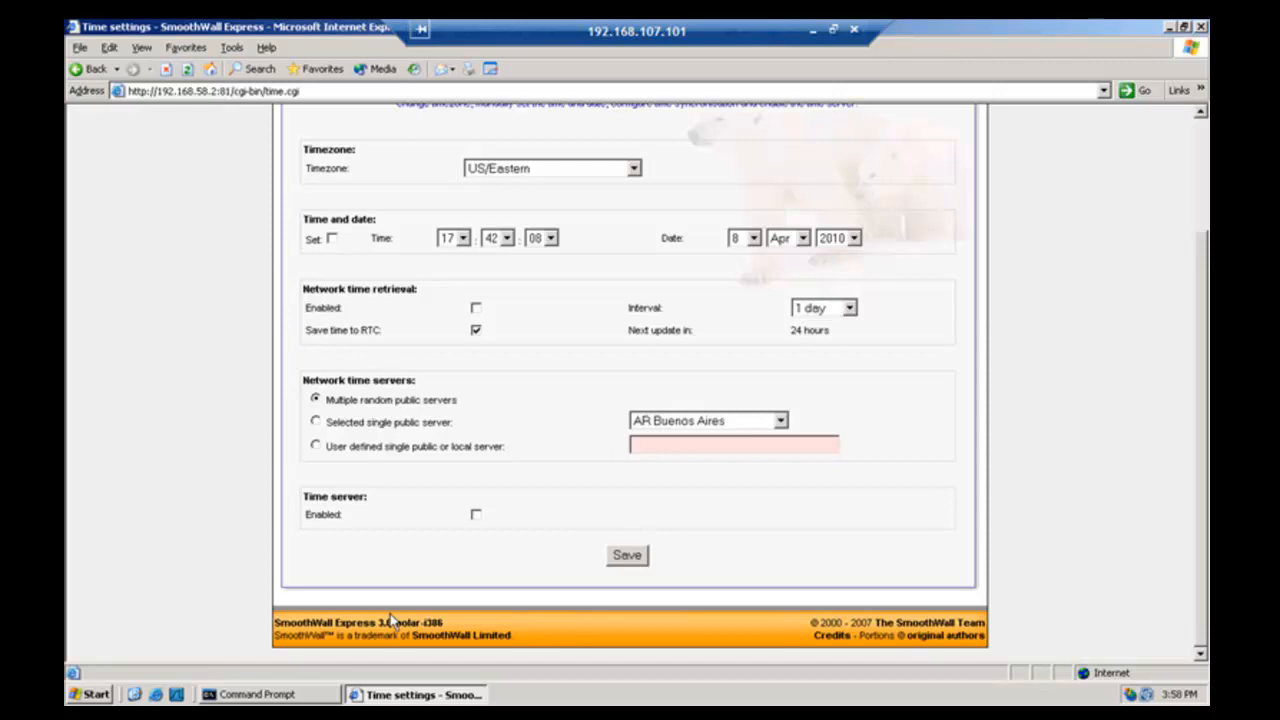
key("ctrl+alt+Return")
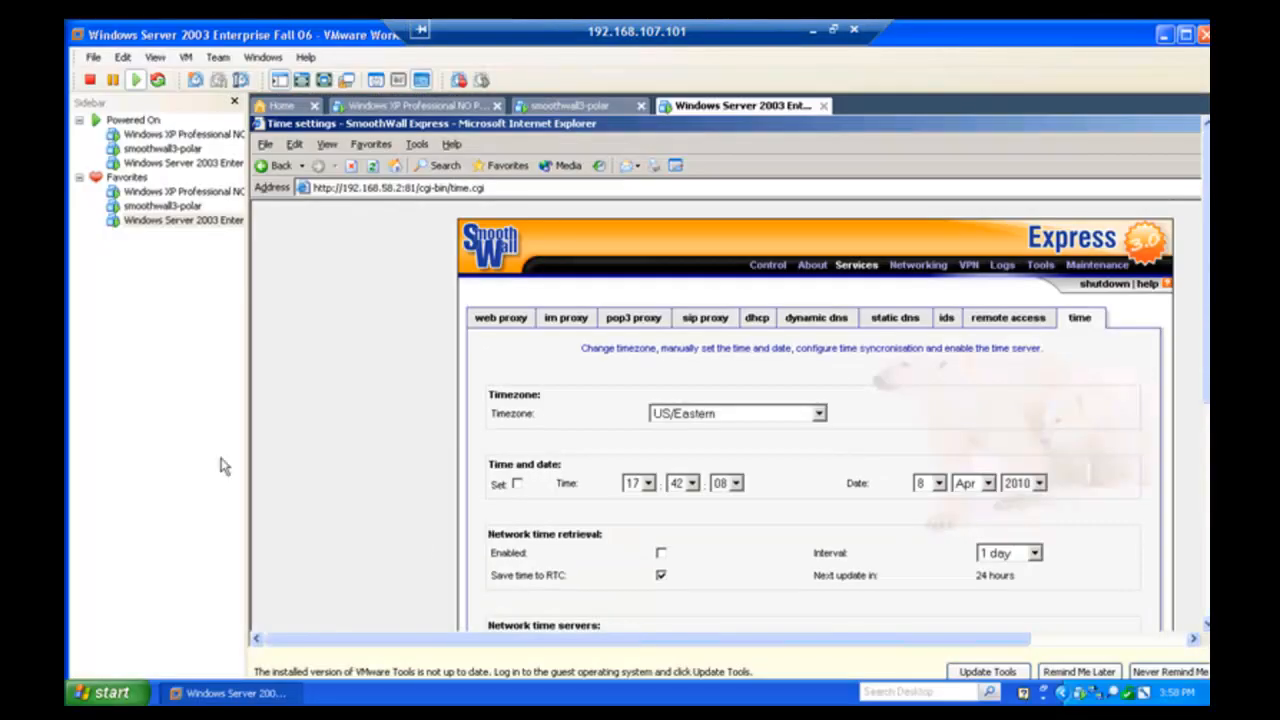
- Show the smoothwall3-polar console full screen and log in as root with the account password
left_click(170, 207)
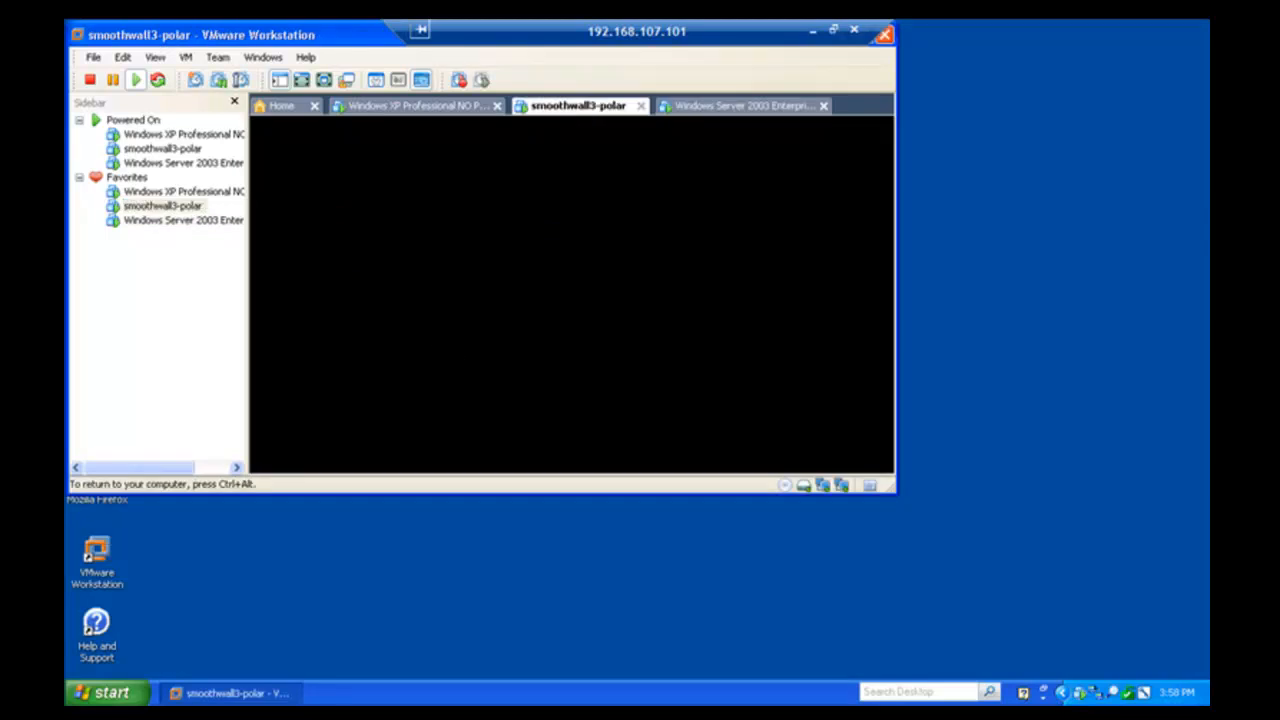
key("ctrl+alt+Return")
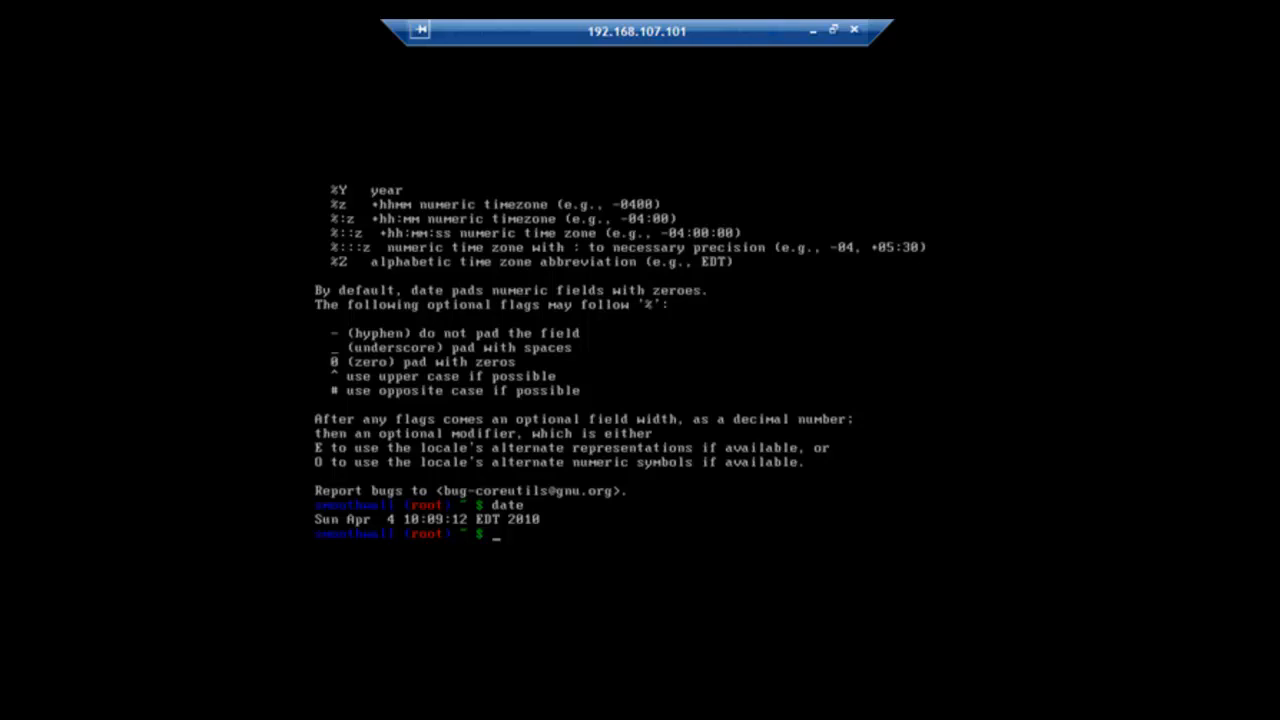
key("Return")
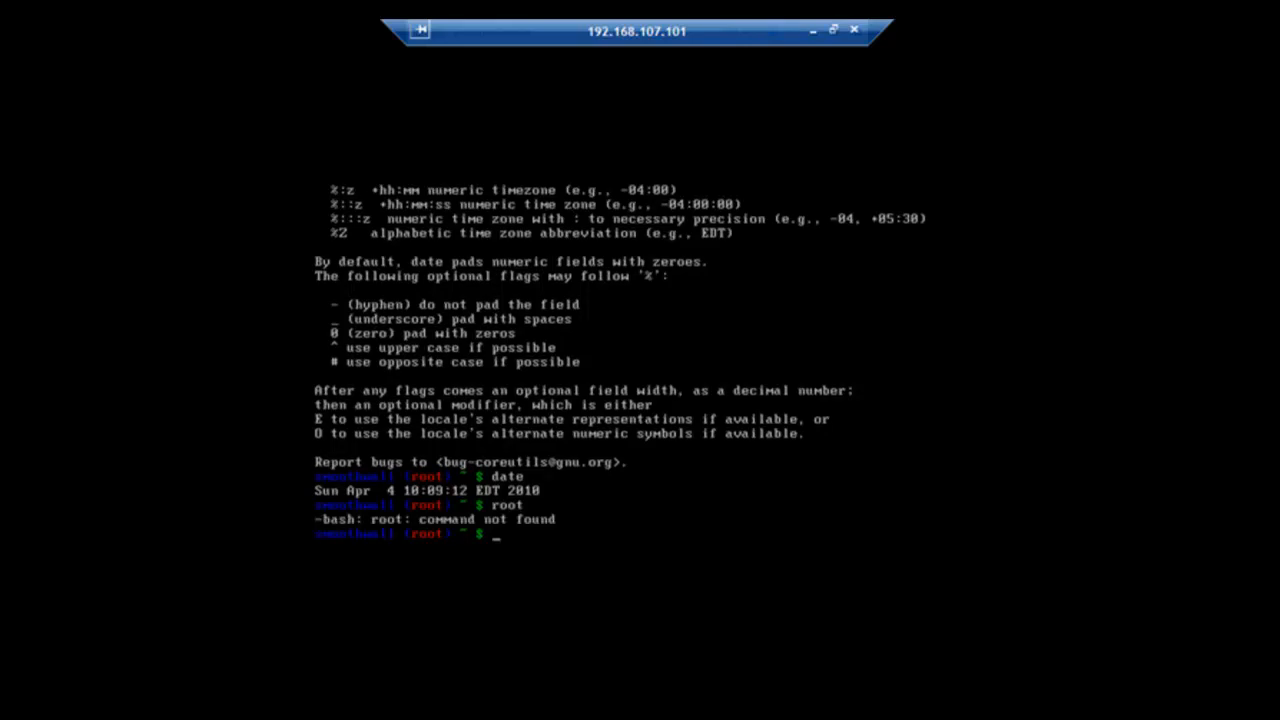
key("Return")
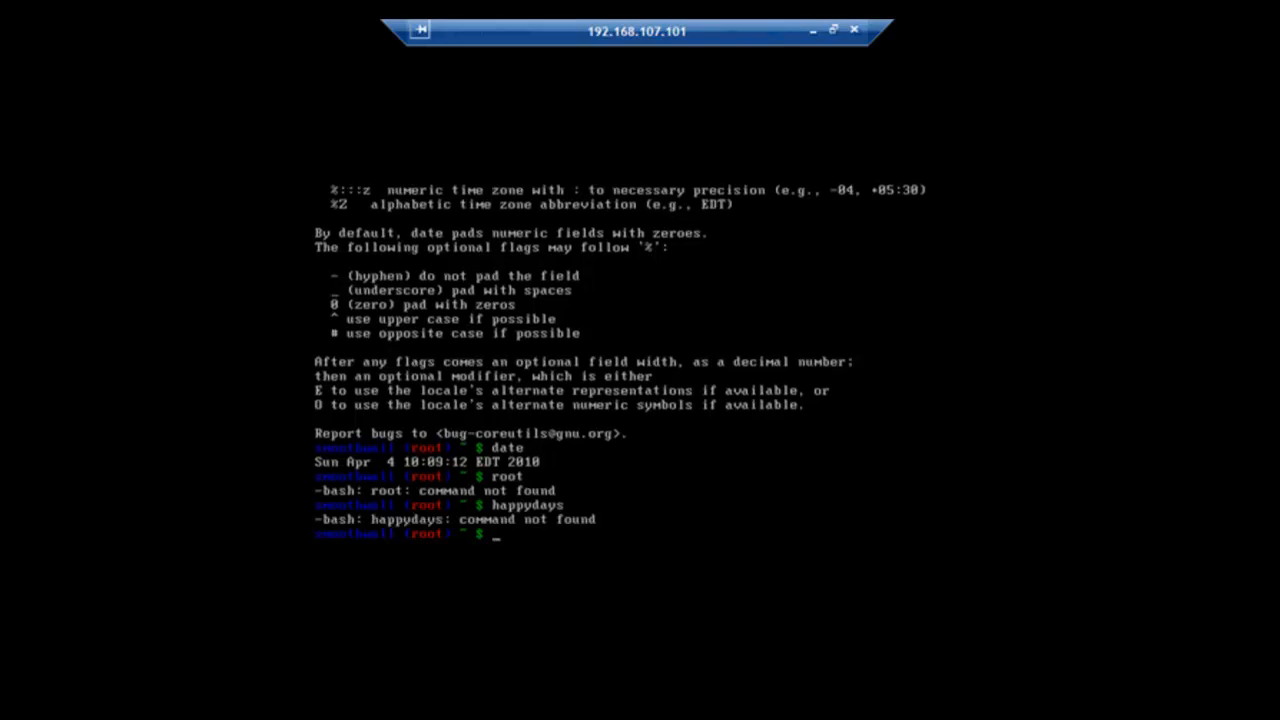
- Run date to confirm the clock reads Thu Apr 8 17:43:41 EDT 2010, then leave full screen
type("date")
key("Return")
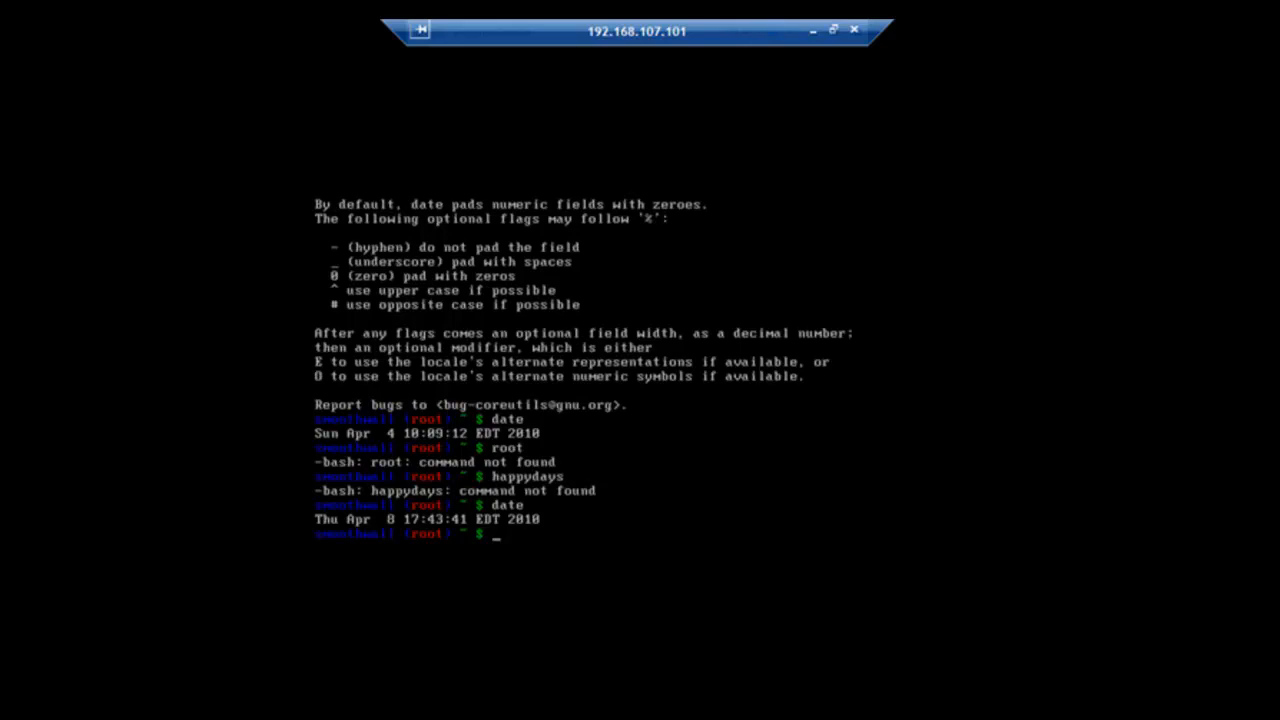
key("ctrl+alt+Return")
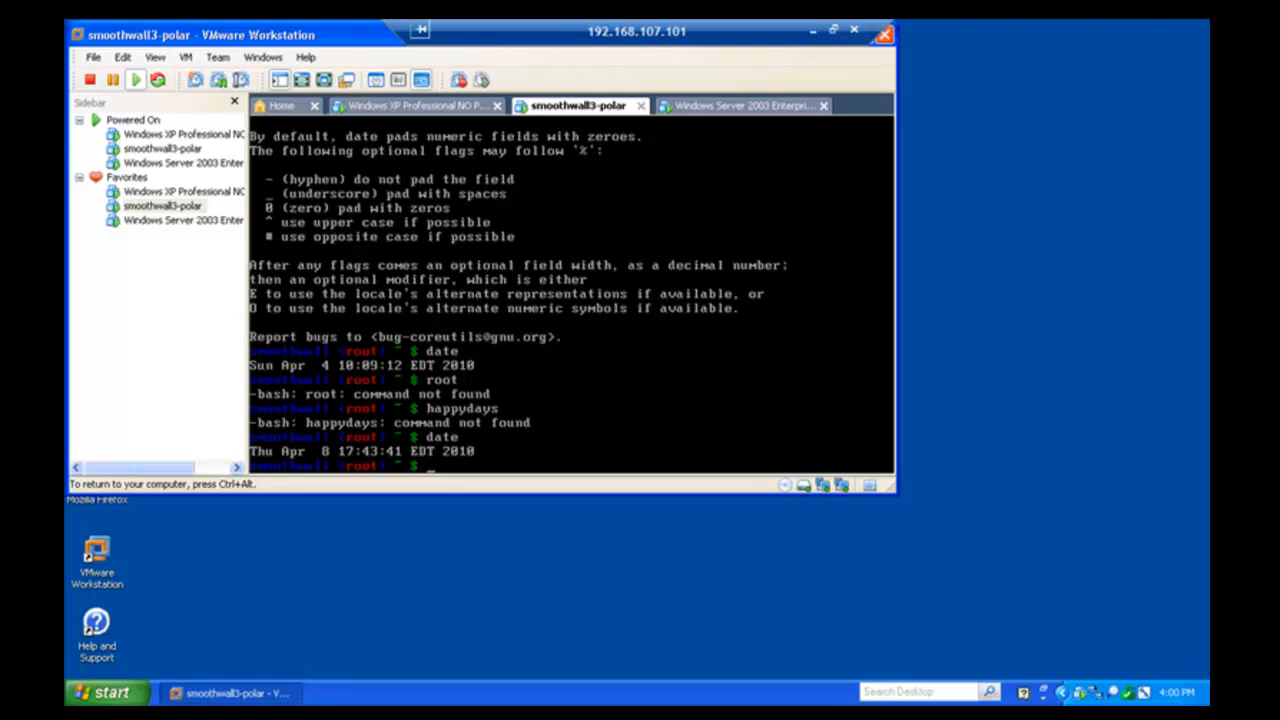
- Switch to the Windows Server 2003 VM and show its browser full screen
key("ctrl+alt")
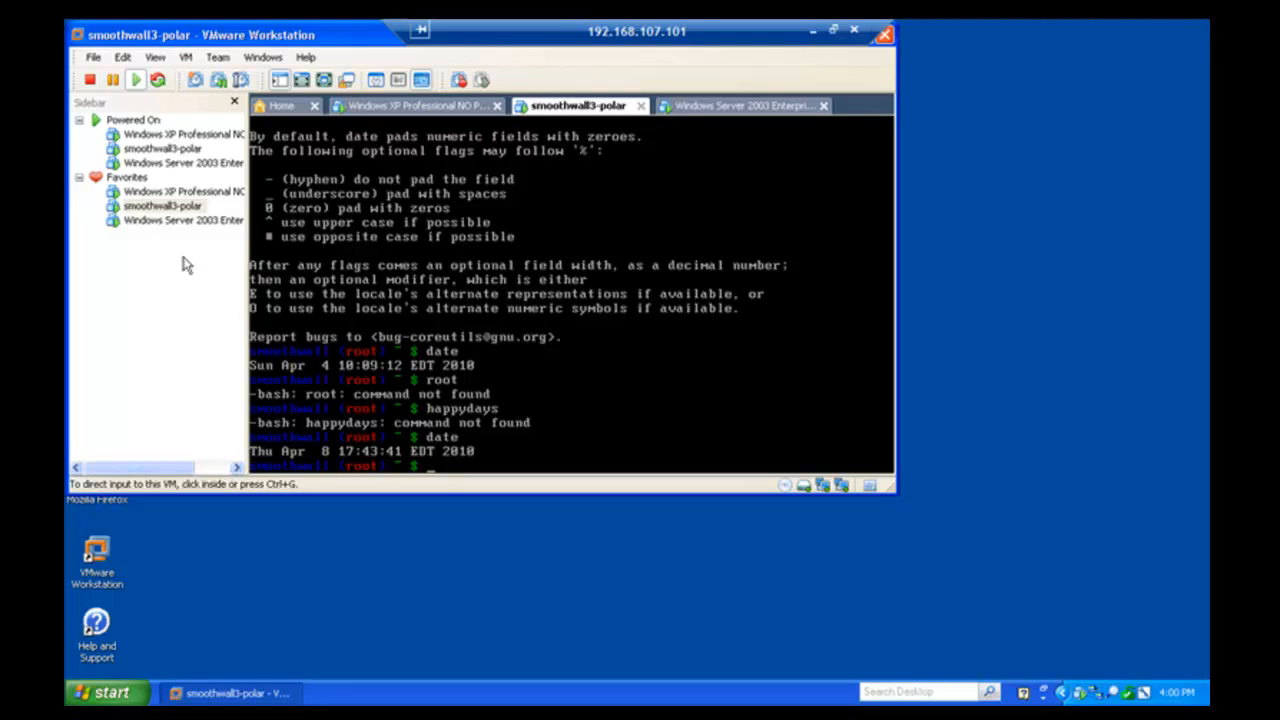
left_click(186, 221)
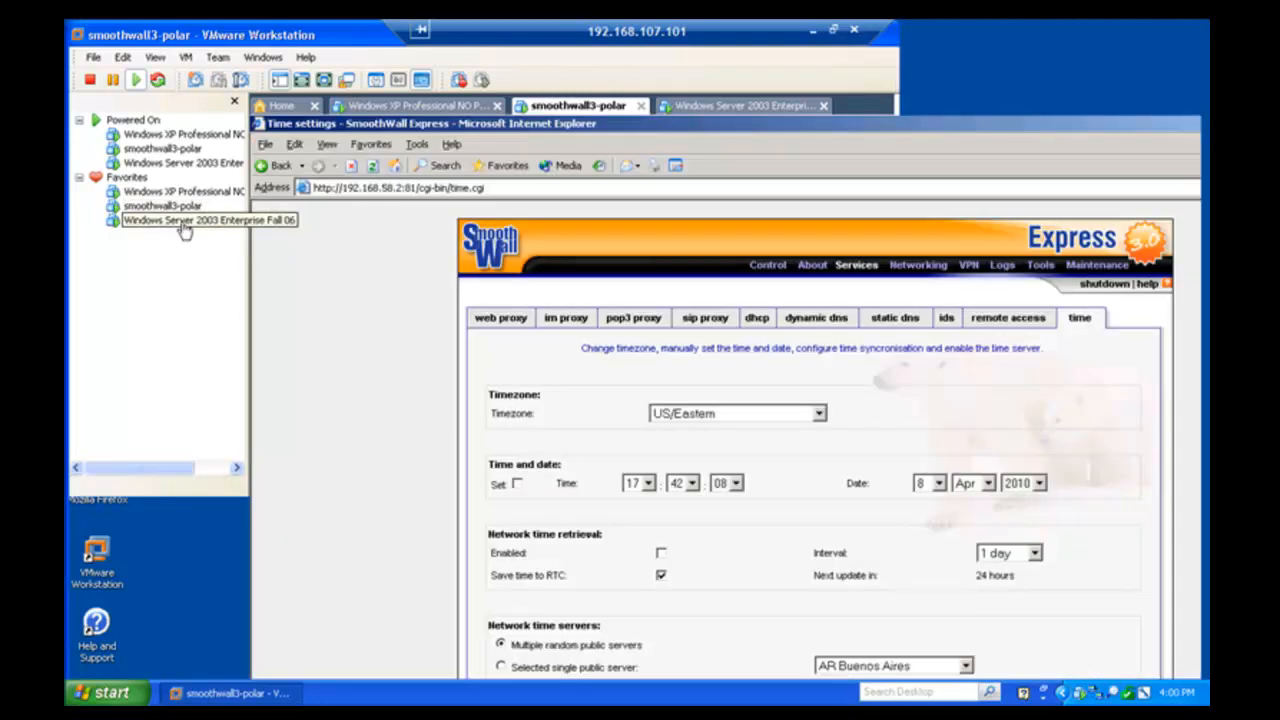
left_click(417, 375)
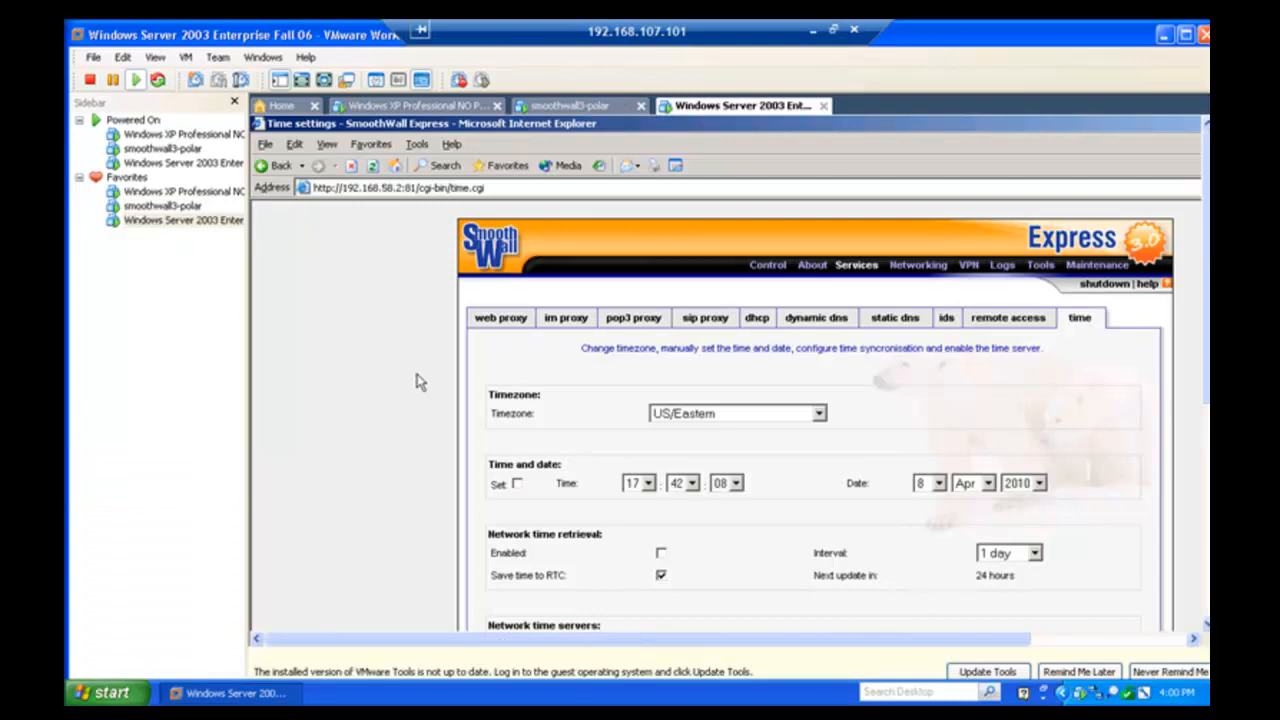
key("ctrl+alt+Return")
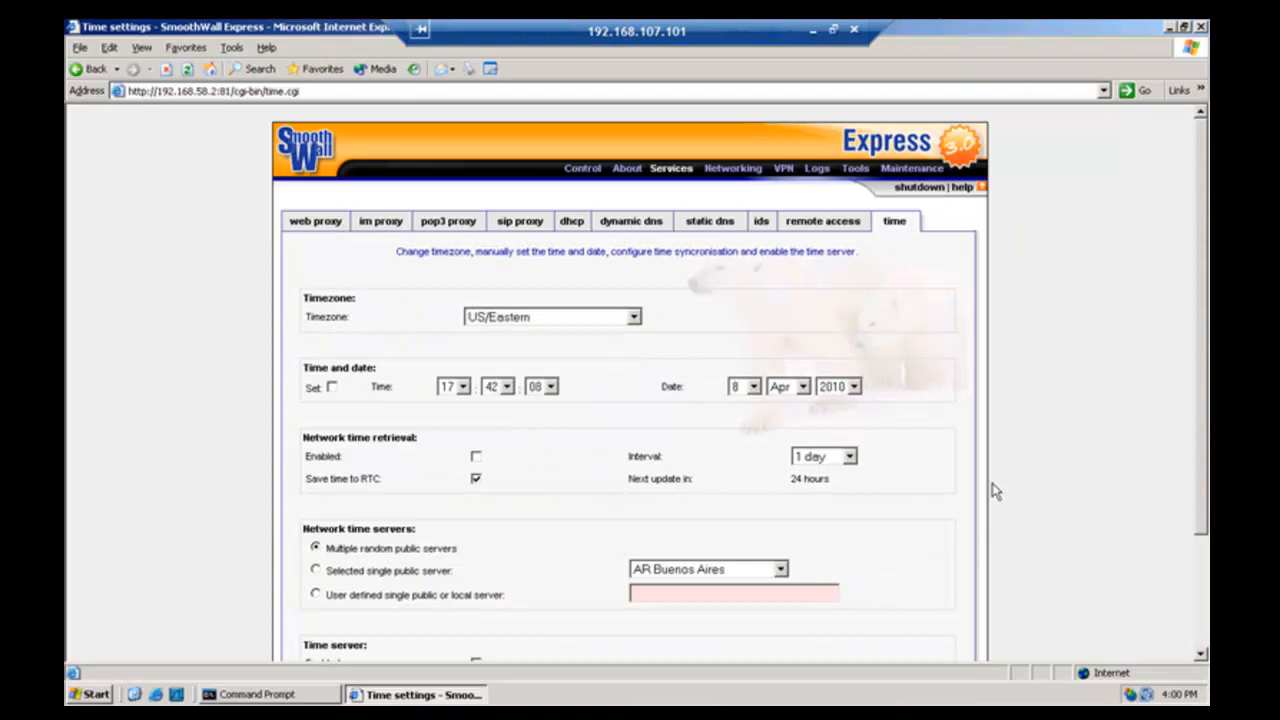
- Remove the TCP high-ports rule to 192.168.58.128 under Networking > incoming, then close Internet Explorer
mouse_move(733, 168)
left_click(736, 196)
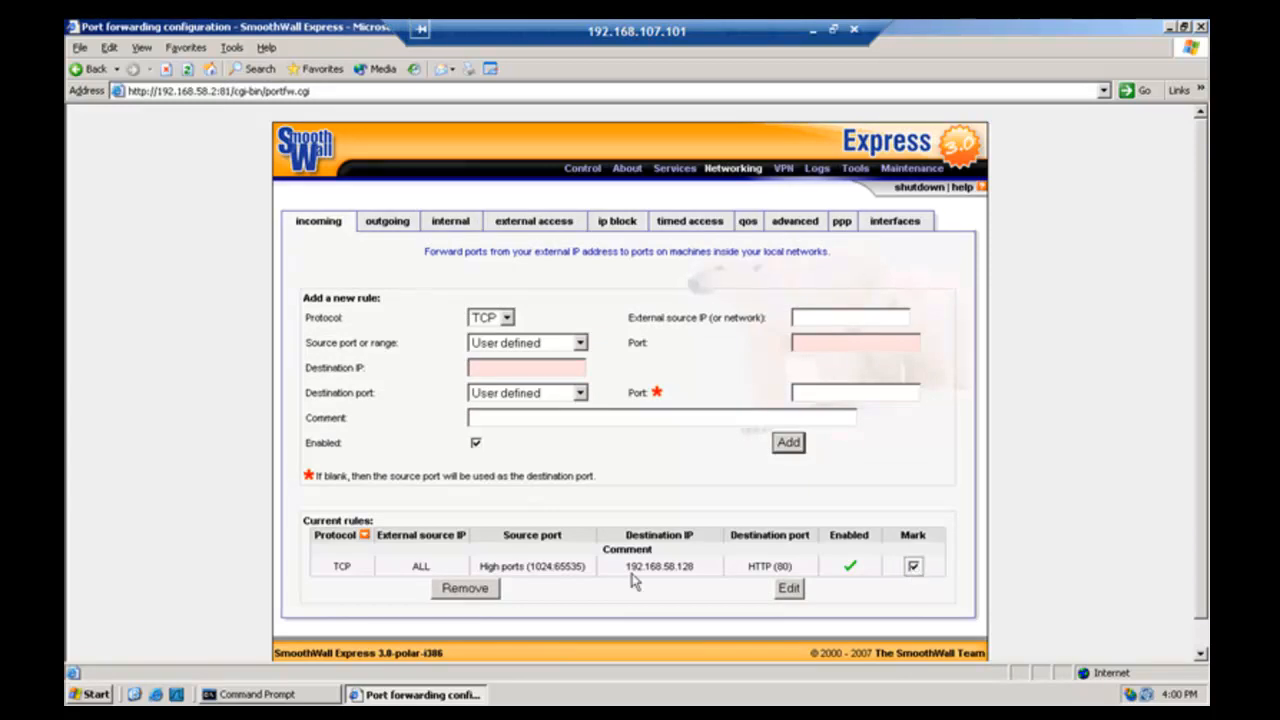
left_click(489, 589)
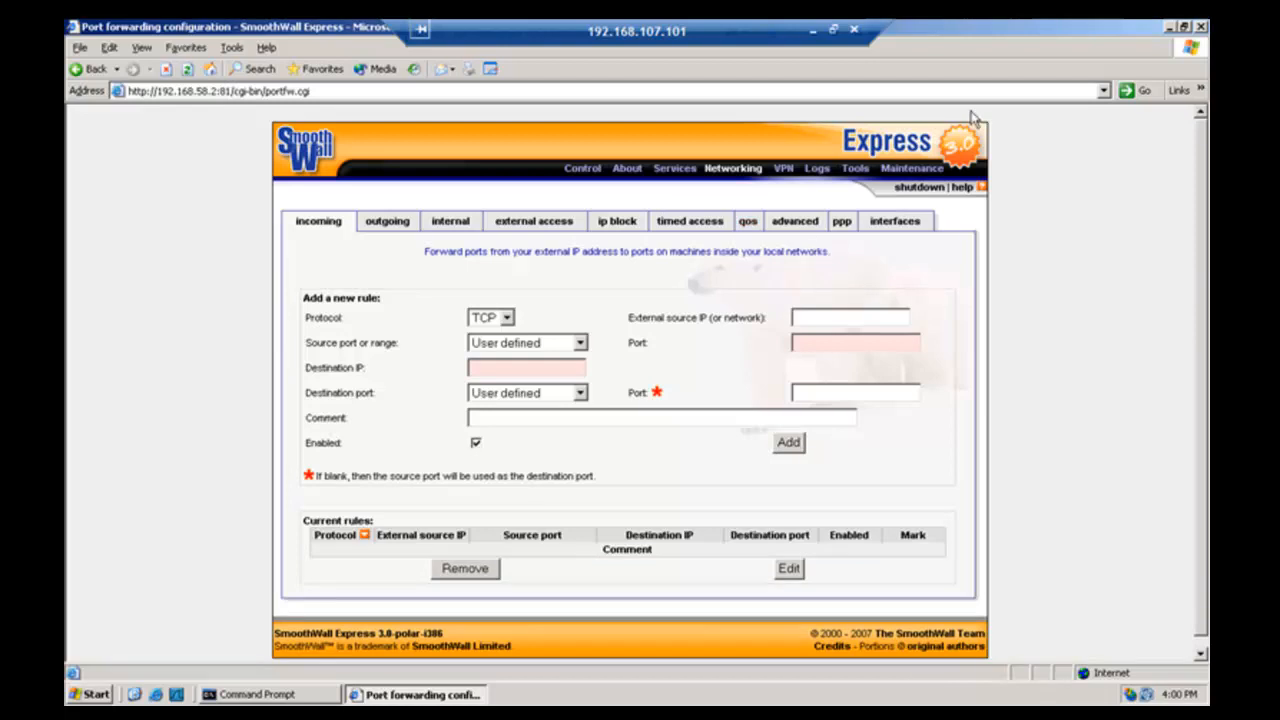
left_click(1201, 27)
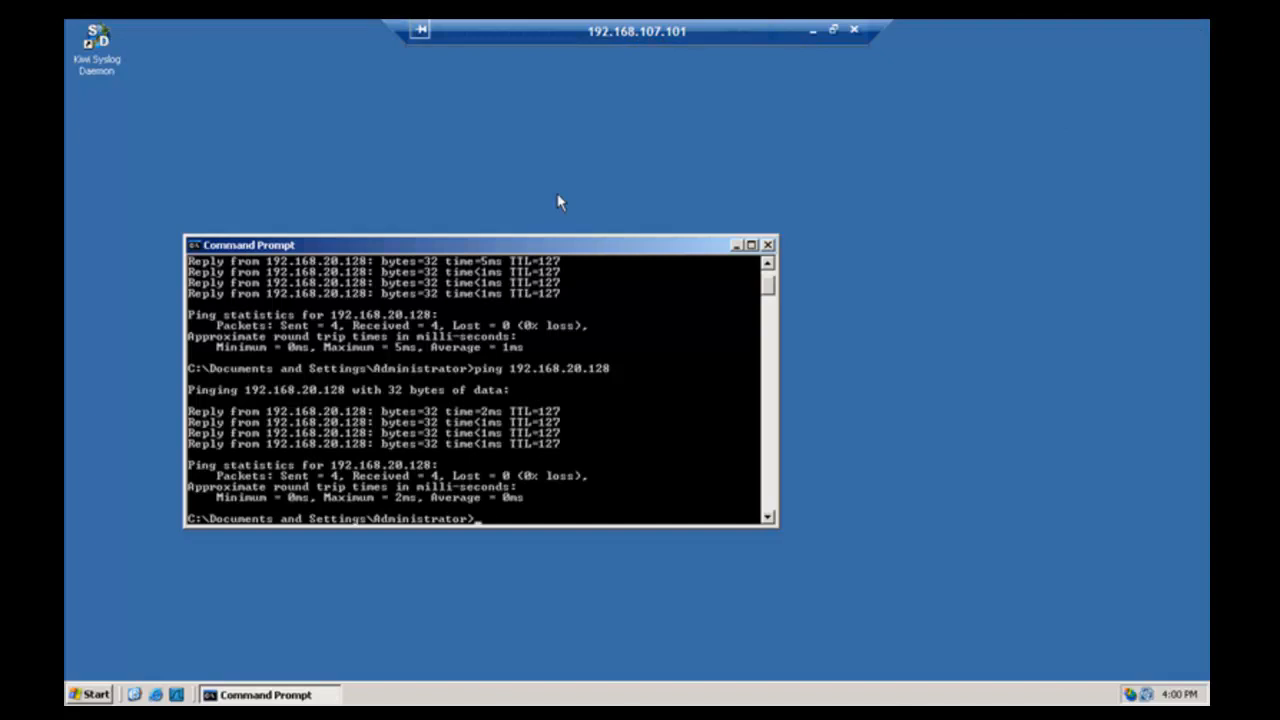
- Suspend Windows Server 2003 and smoothwall3-polar, then open the Windows XP Professional NO Patches console
key("ctrl+alt+Return")
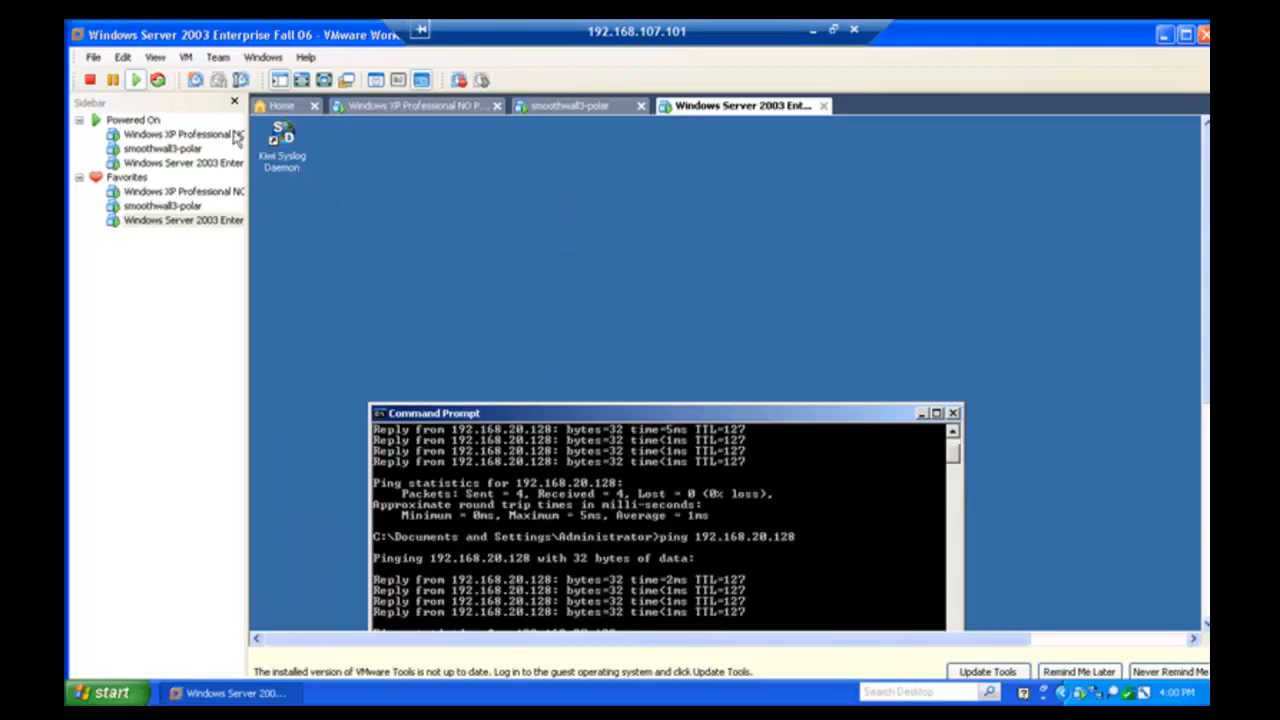
left_click(114, 81)
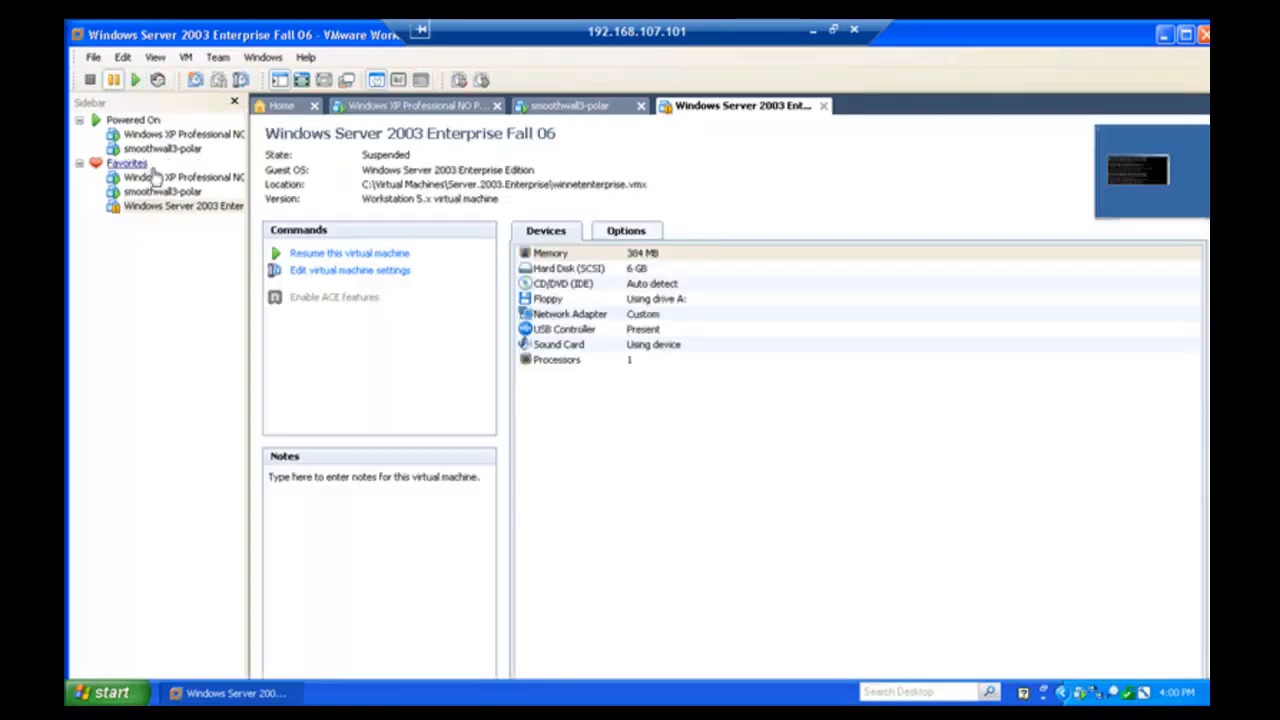
left_click(163, 192)
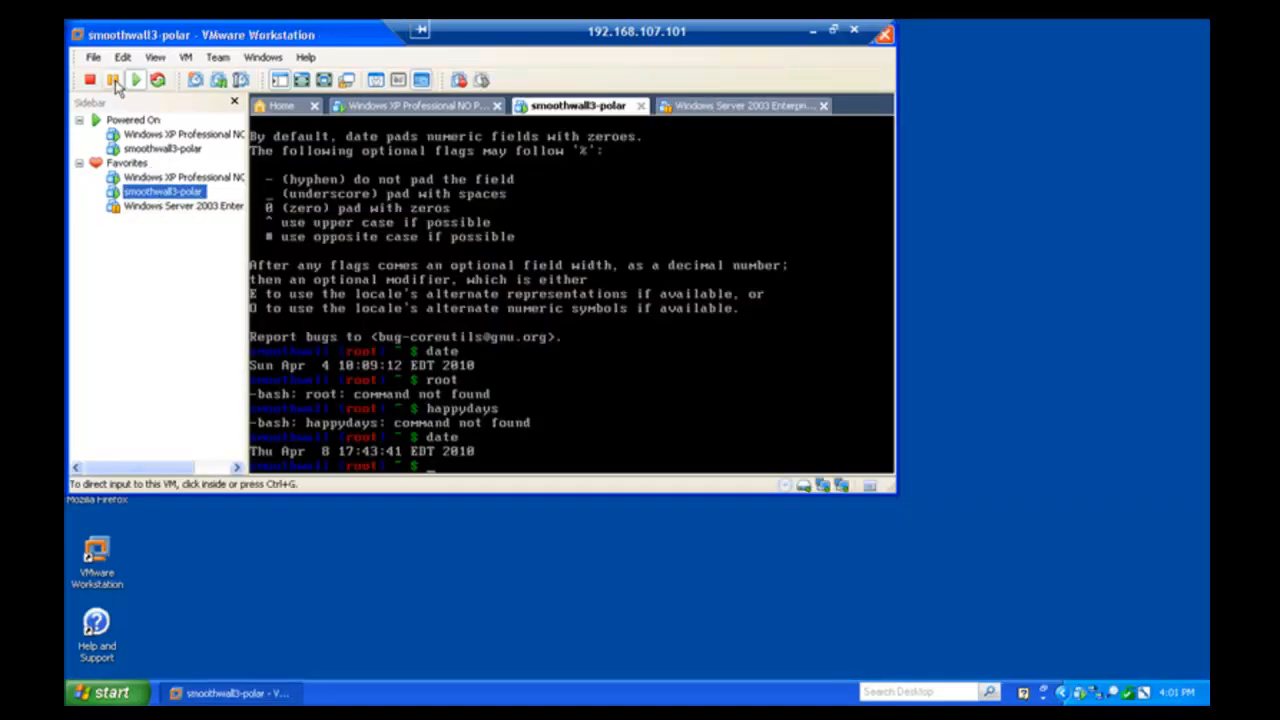
left_click(115, 84)
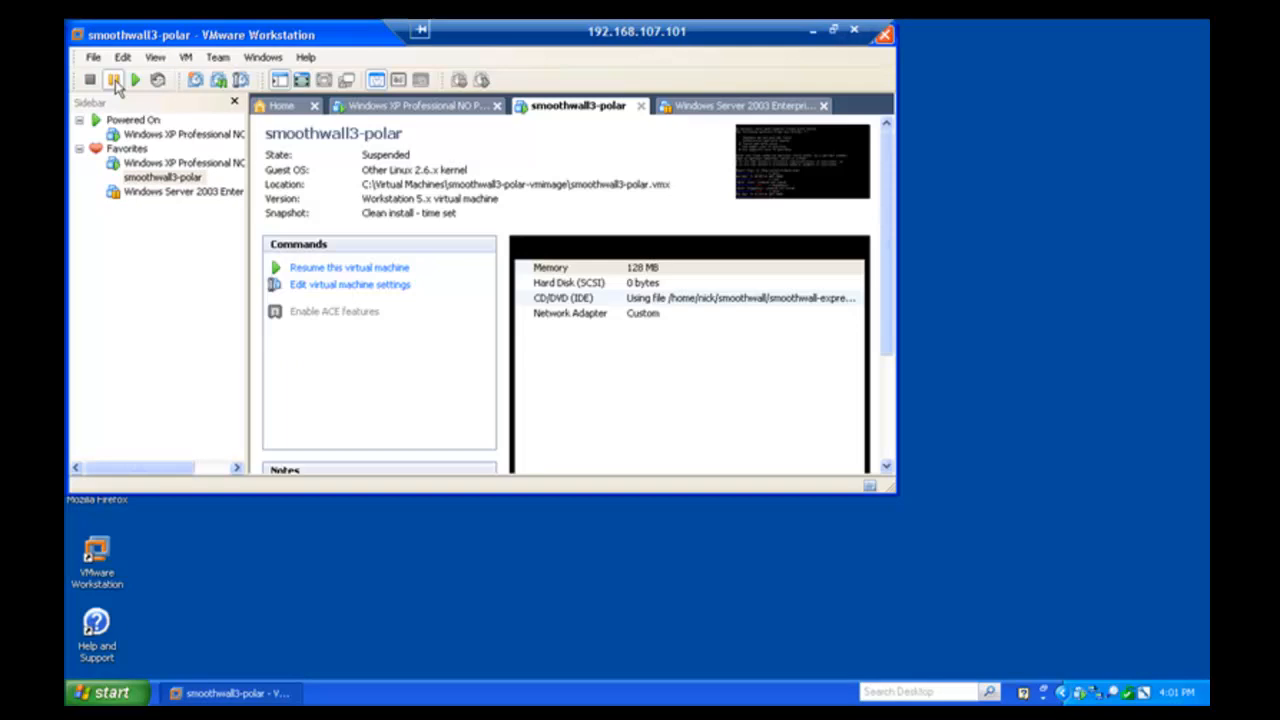
left_click(171, 166)
double_click(171, 165)
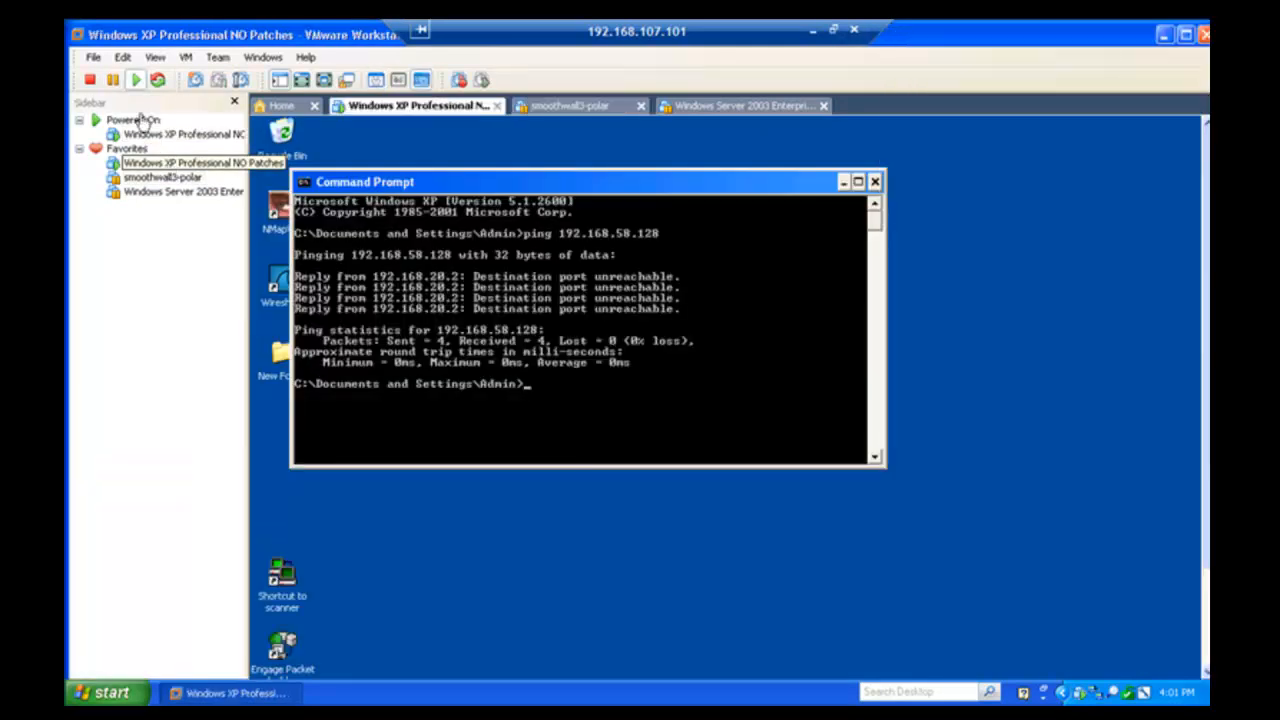
- Suspend the Windows XP Professional NO Patches virtual machine from the toolbar
left_click(115, 82)
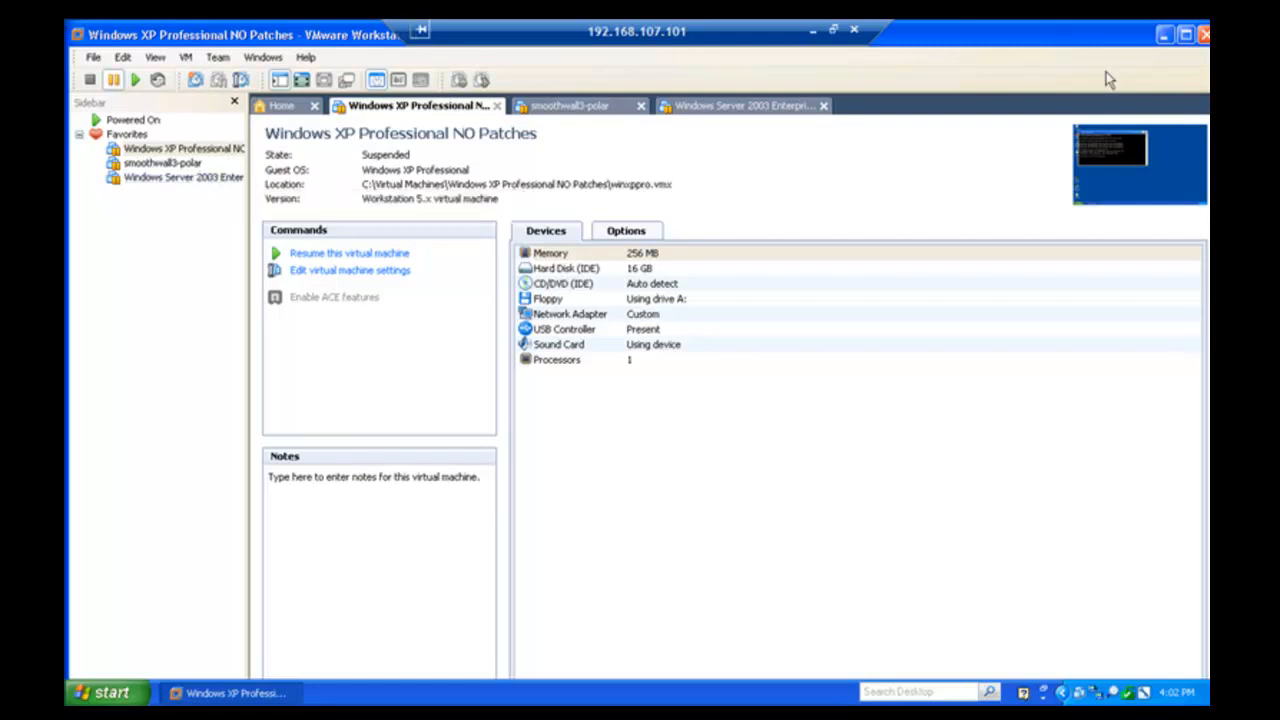
- Close VMware Workstation and log off Windows XP via Start > Log Off, confirming
left_click(1203, 35)
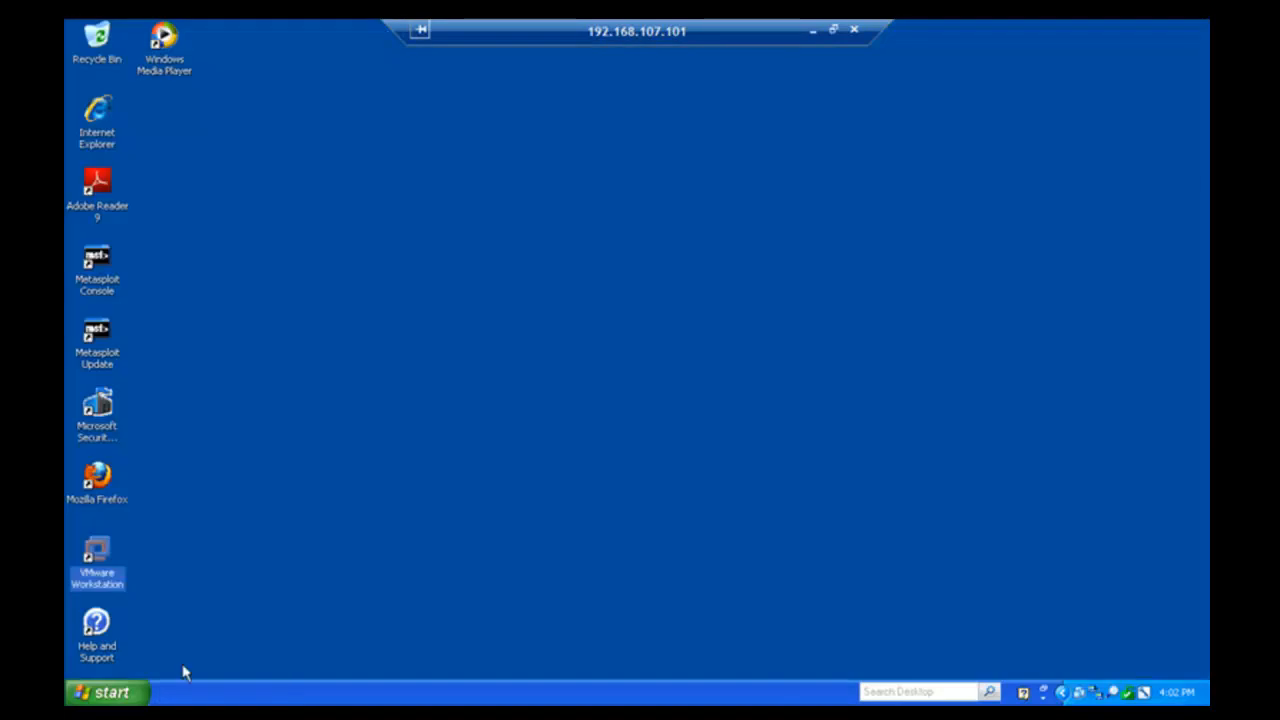
left_click(130, 693)
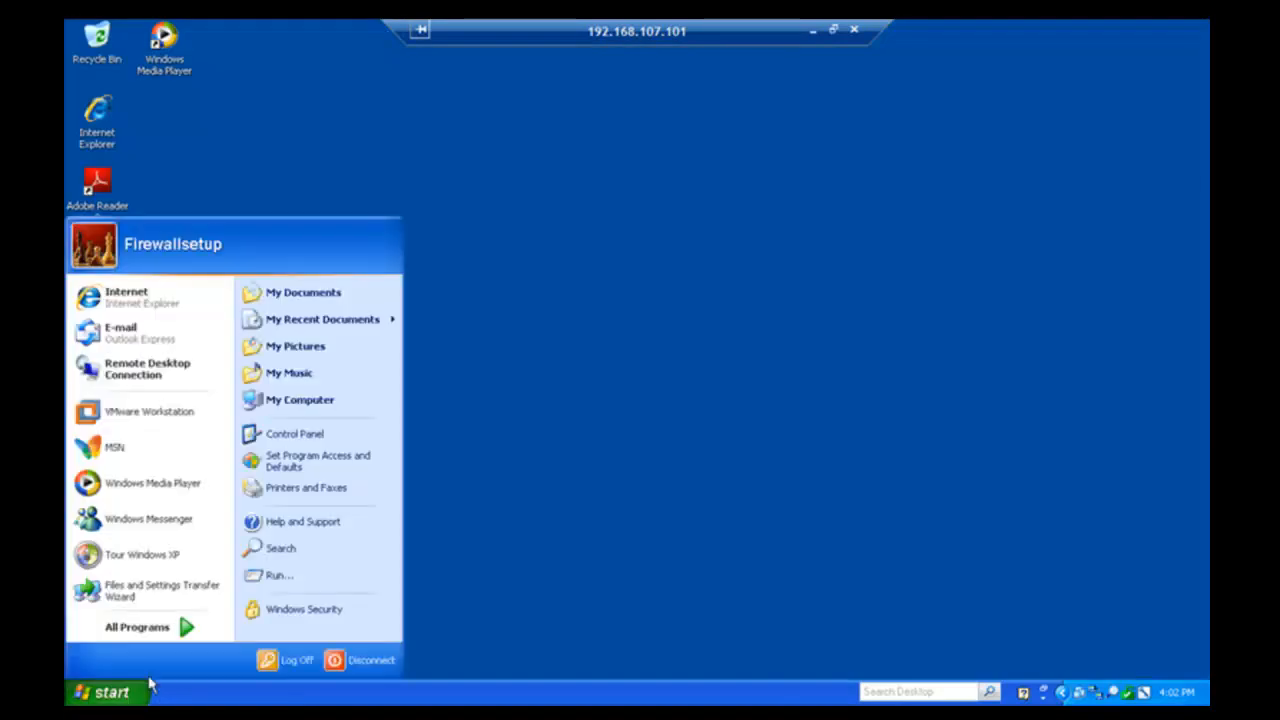
left_click(256, 662)
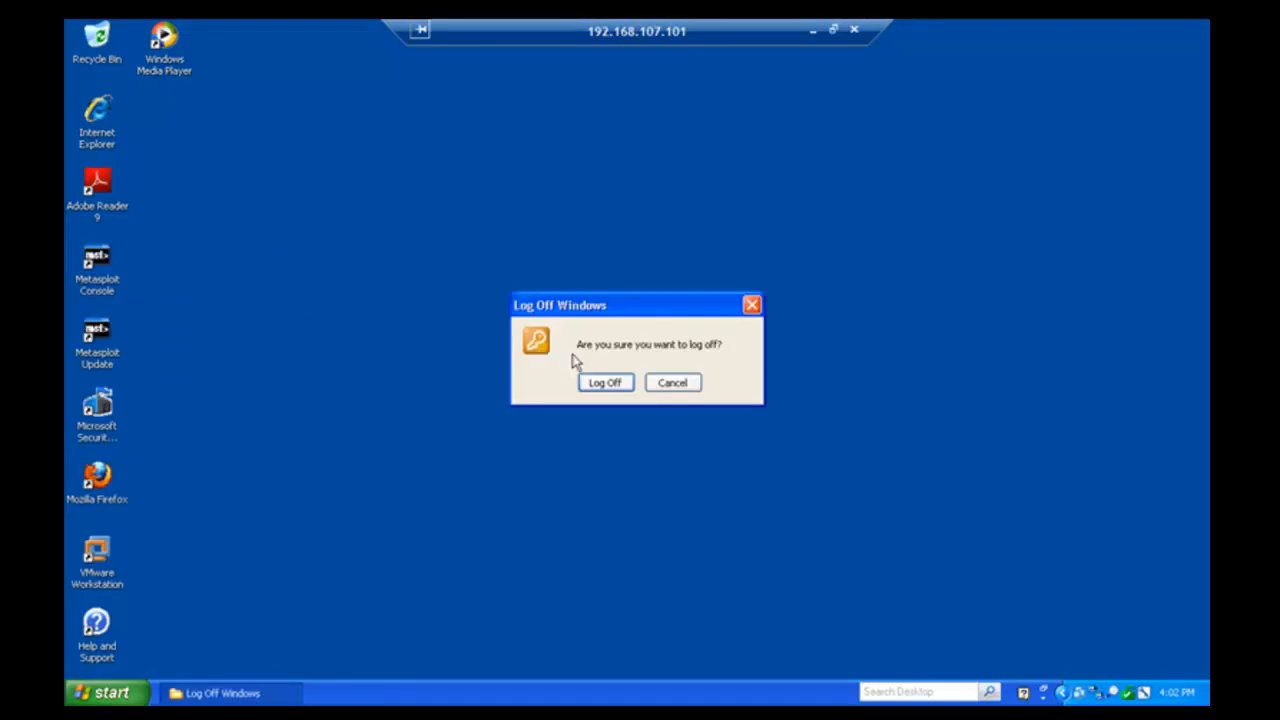
left_click(586, 384)
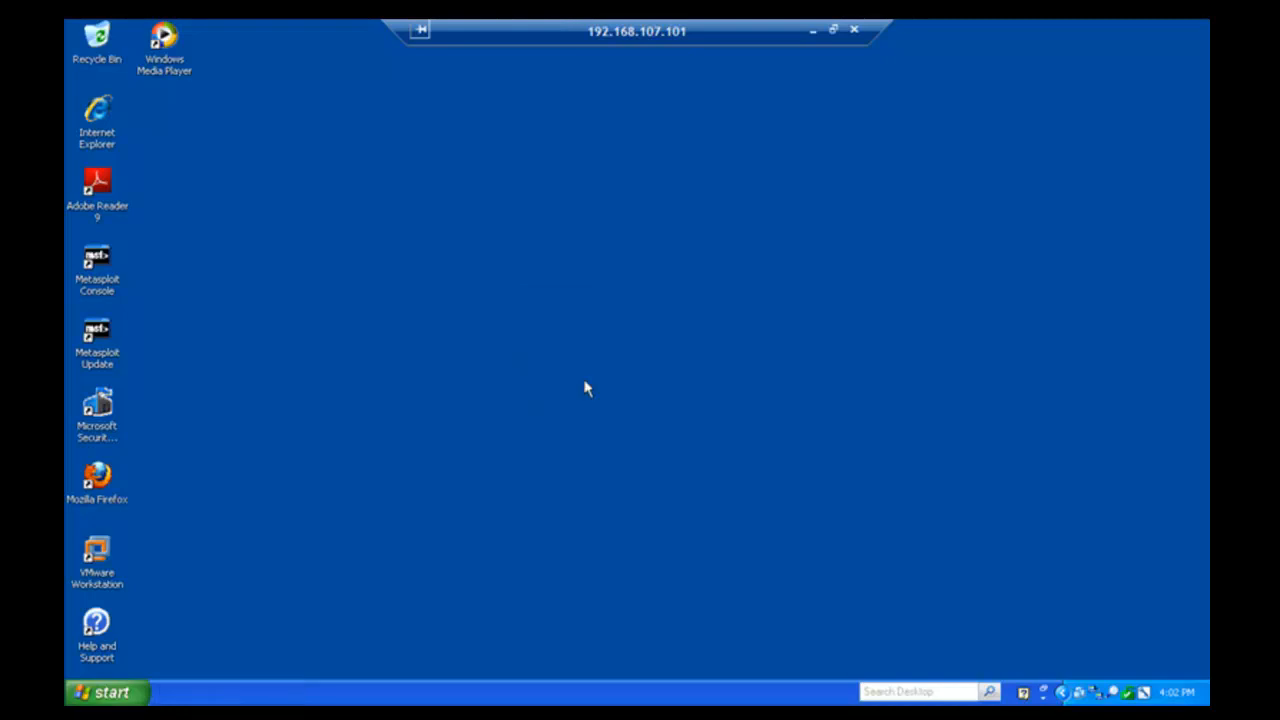